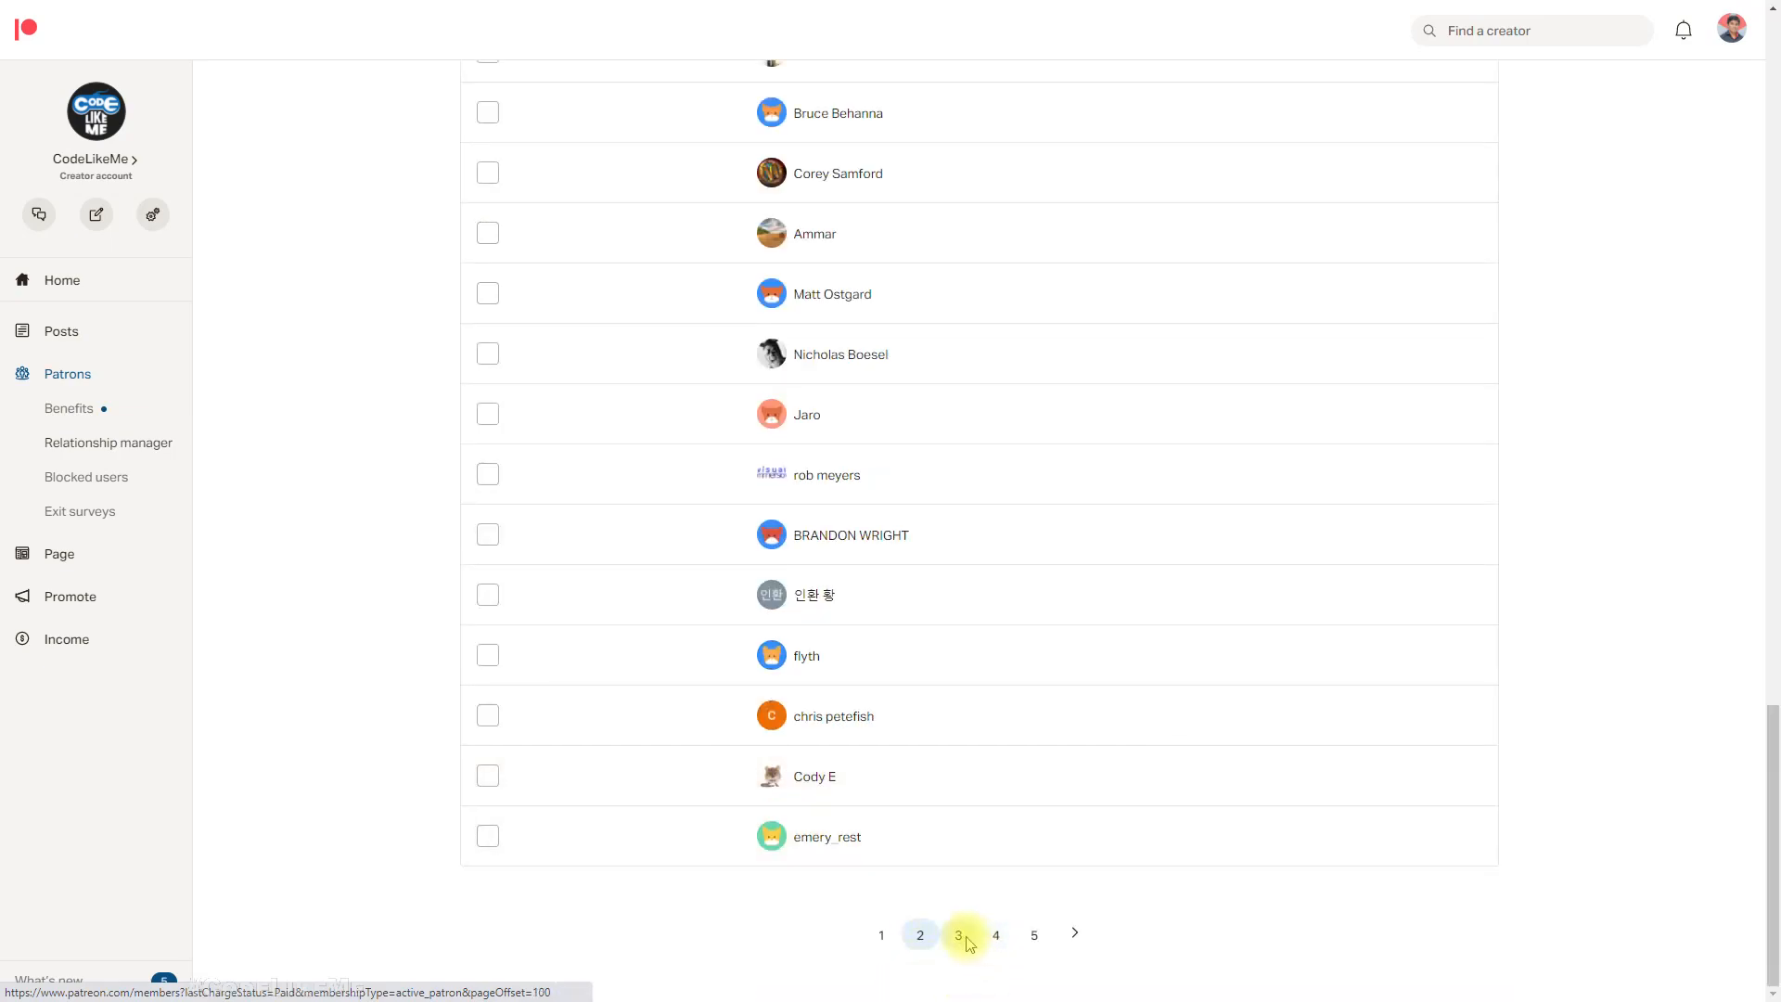
Browse the active patrons list, going through pages 3, 4 and 5
click(961, 937)
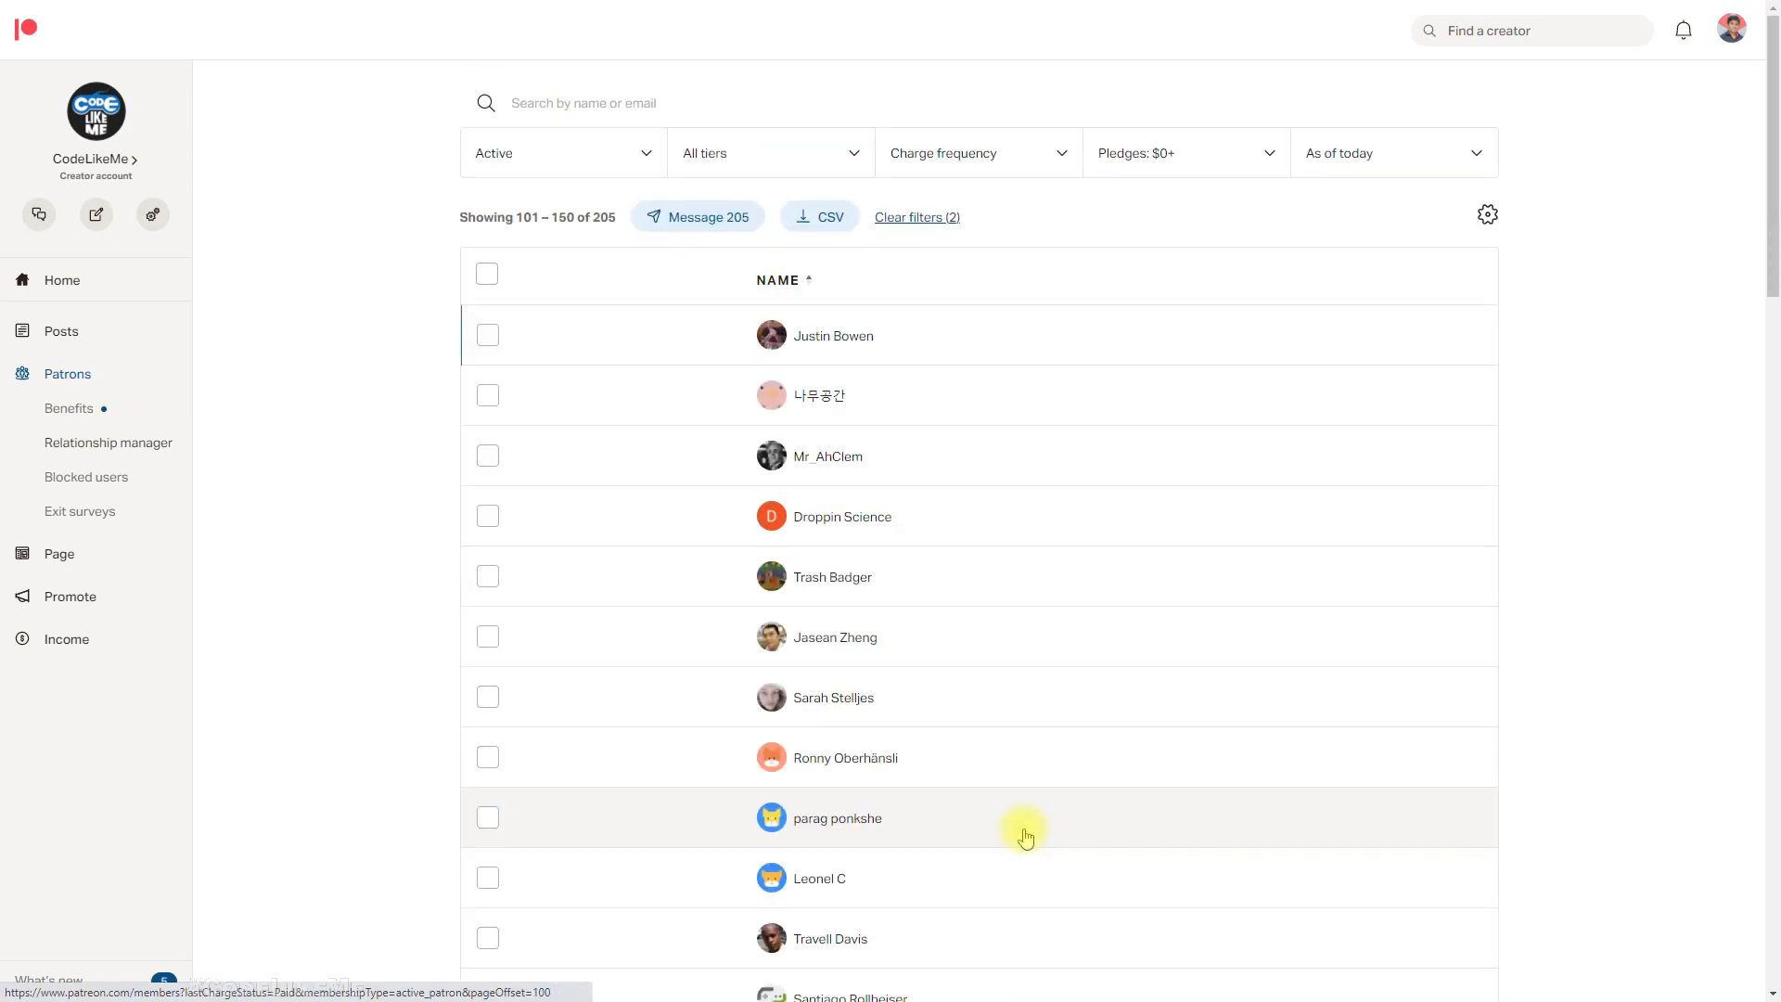
scroll(1027, 828, down, 20)
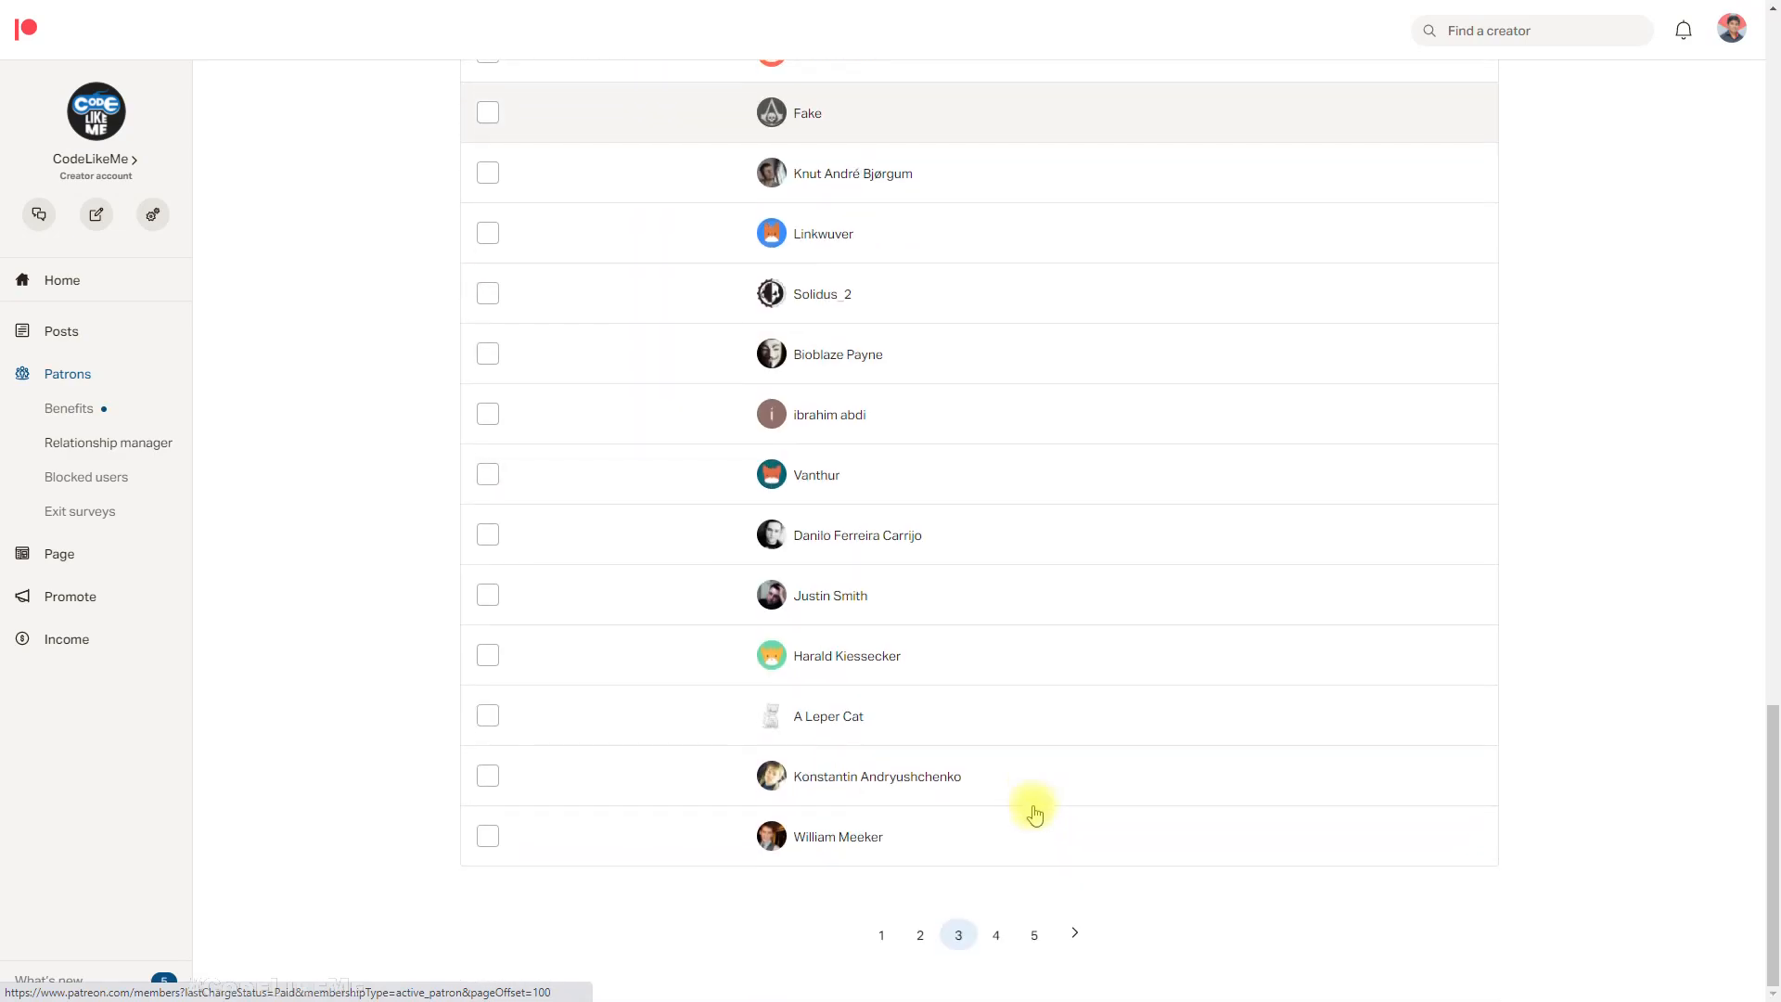
click(1002, 935)
scroll(1004, 934, down, 20)
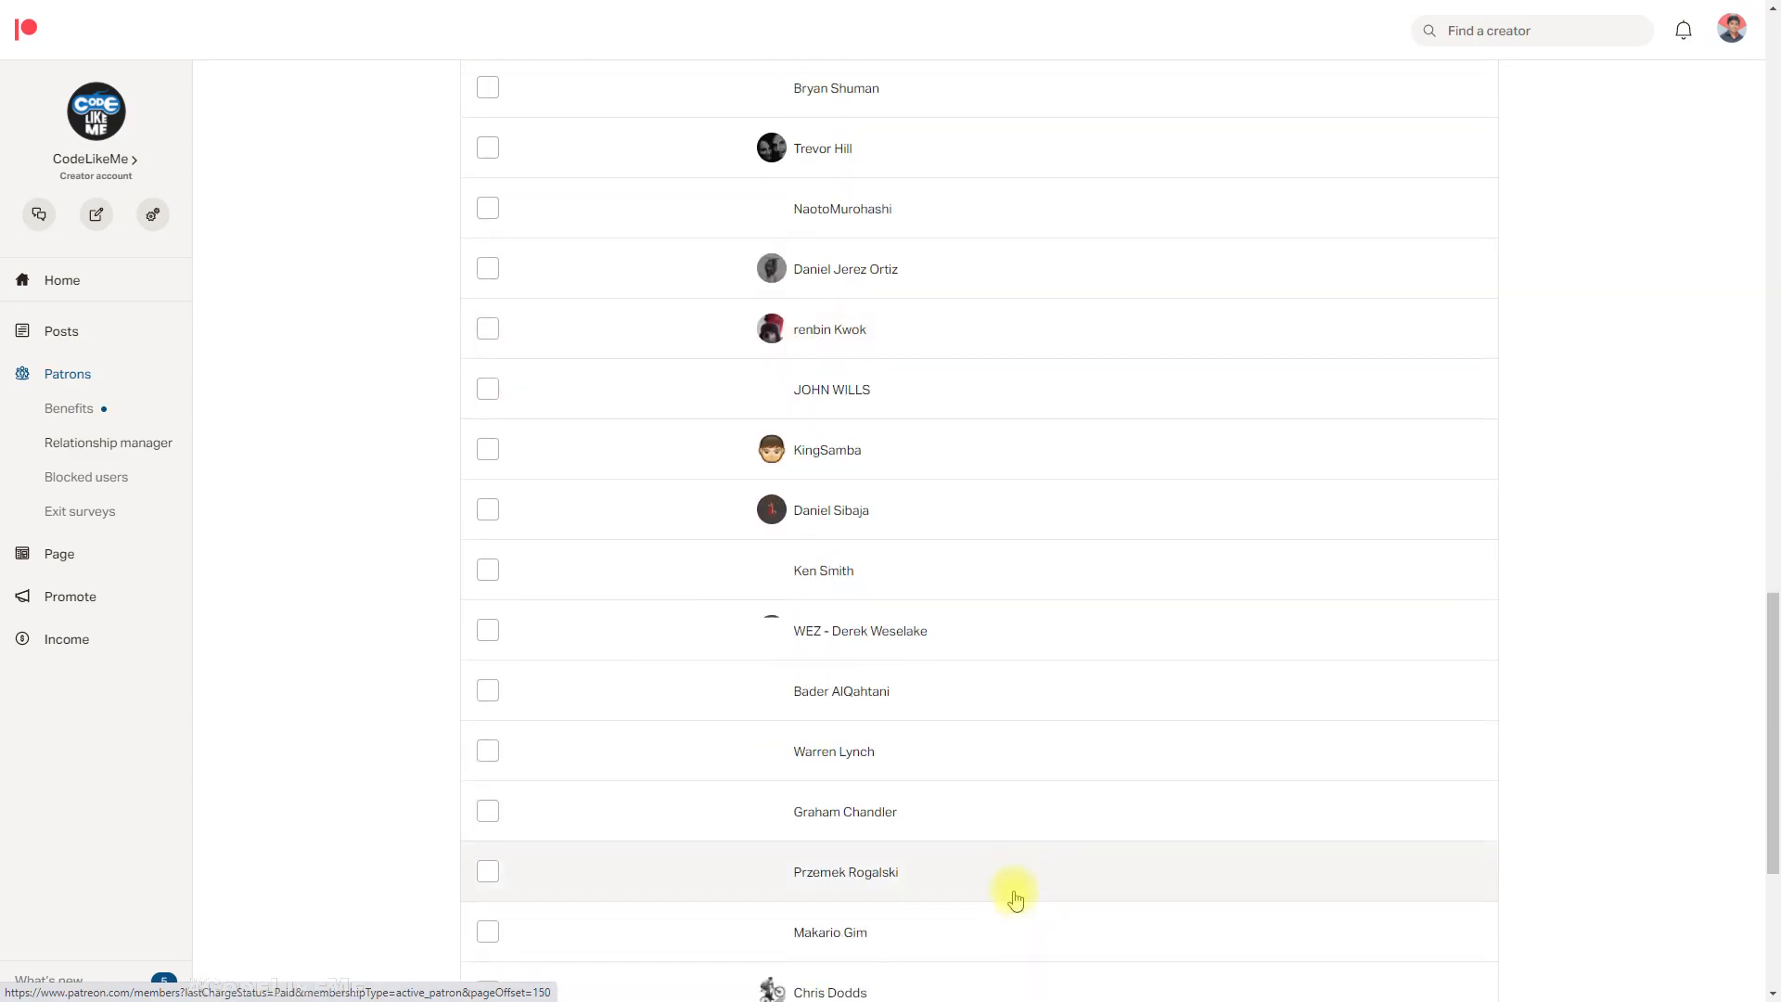
click(1034, 935)
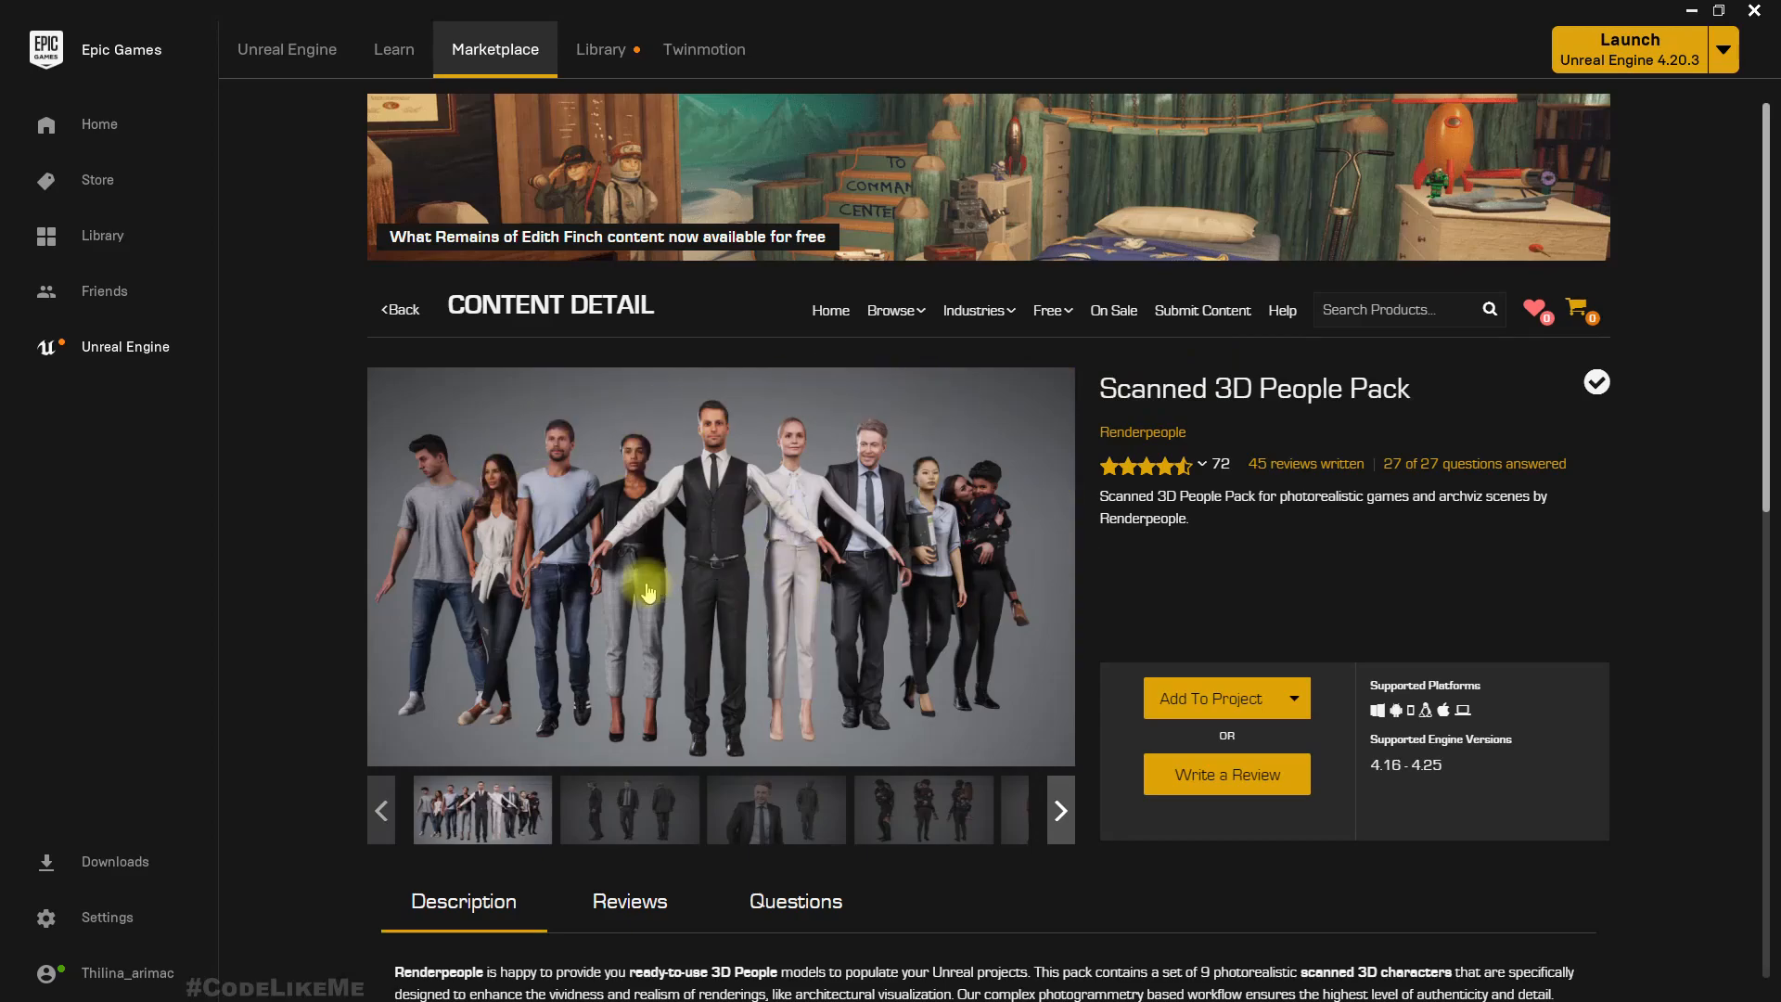
Switch to the Epic Games Launcher and enlarge the preview image of the Scanned 3D People Pack
click(674, 503)
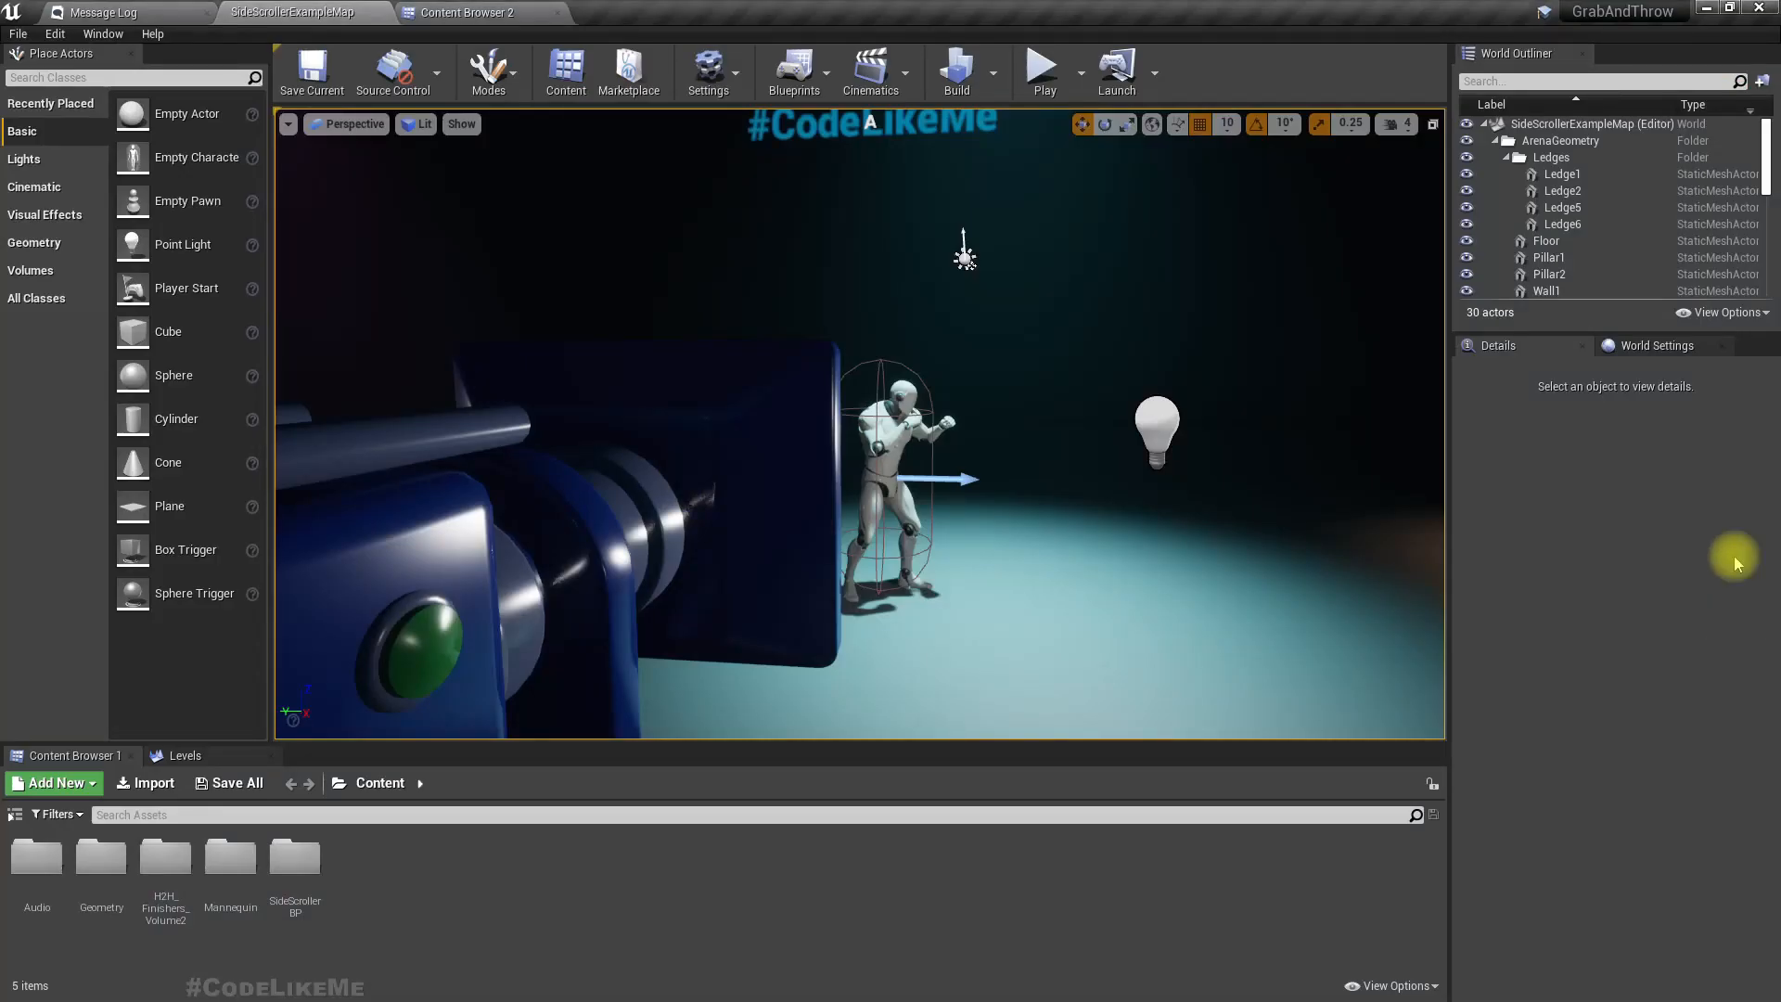
Switch to the GrabAndThrow project in Unreal Editor and play-test the level full screen, grabbing and throwing an opponent
right_drag(1069, 454, 1068, 453)
key(F11)
key(alt+p)
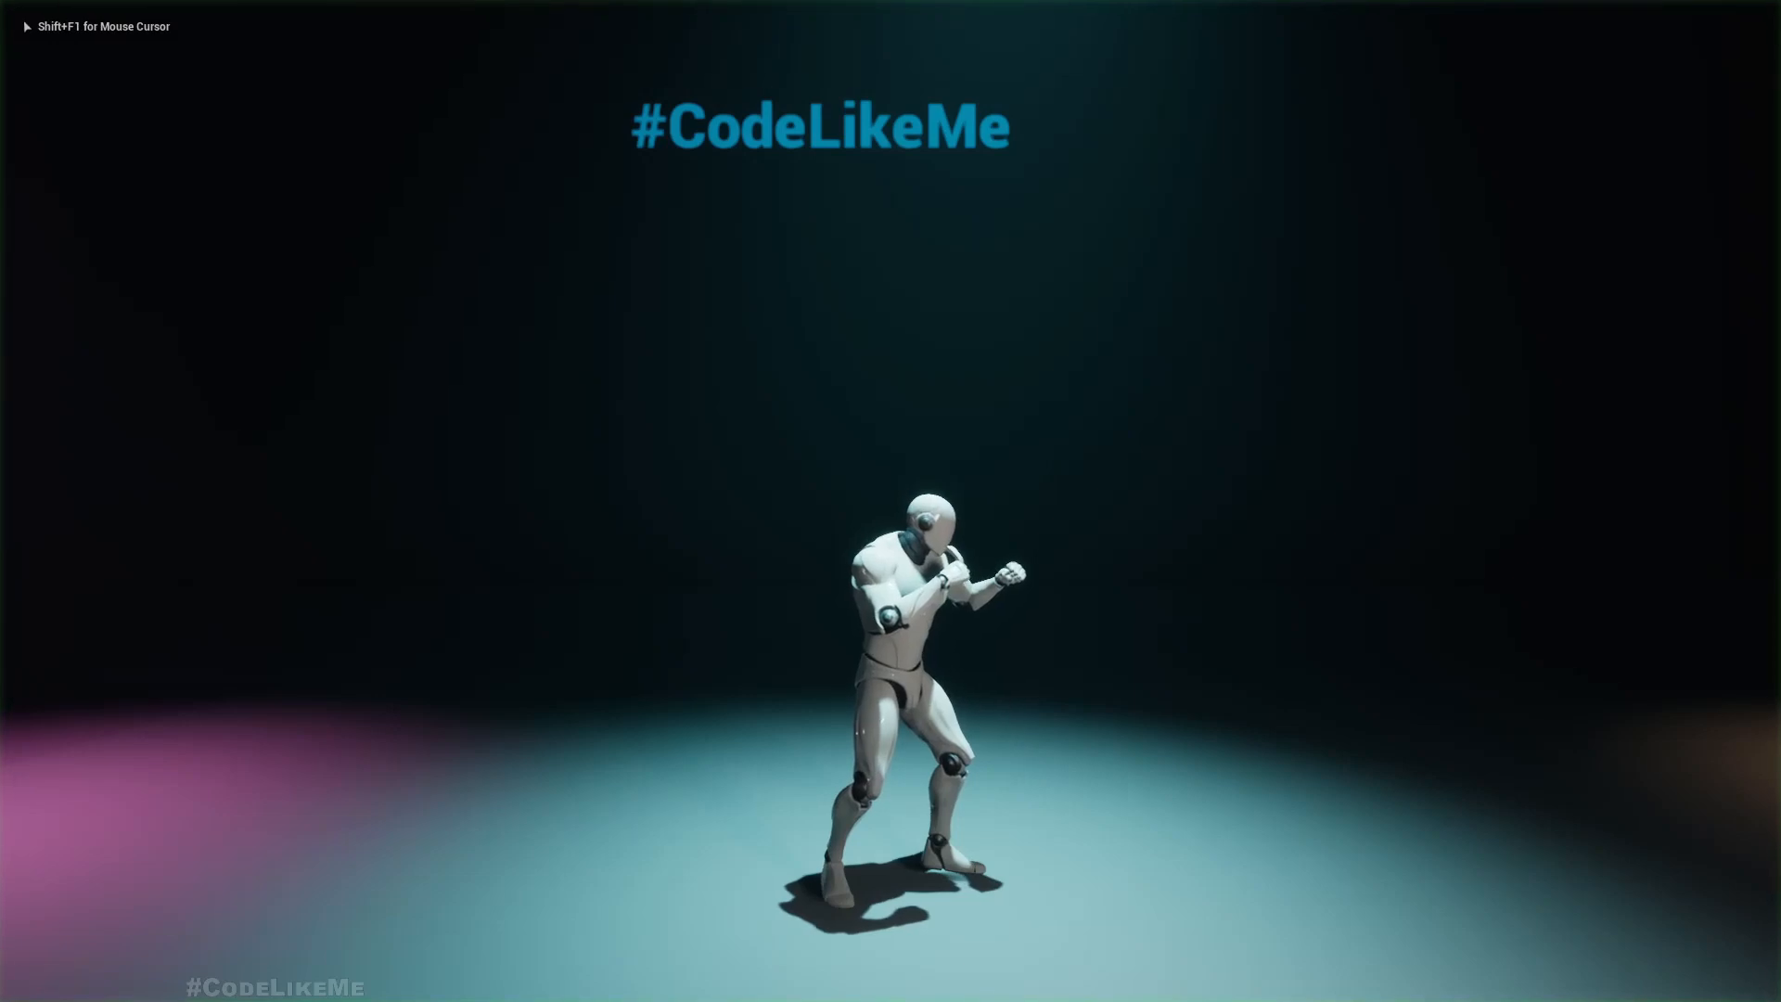
key(d)
key(f)
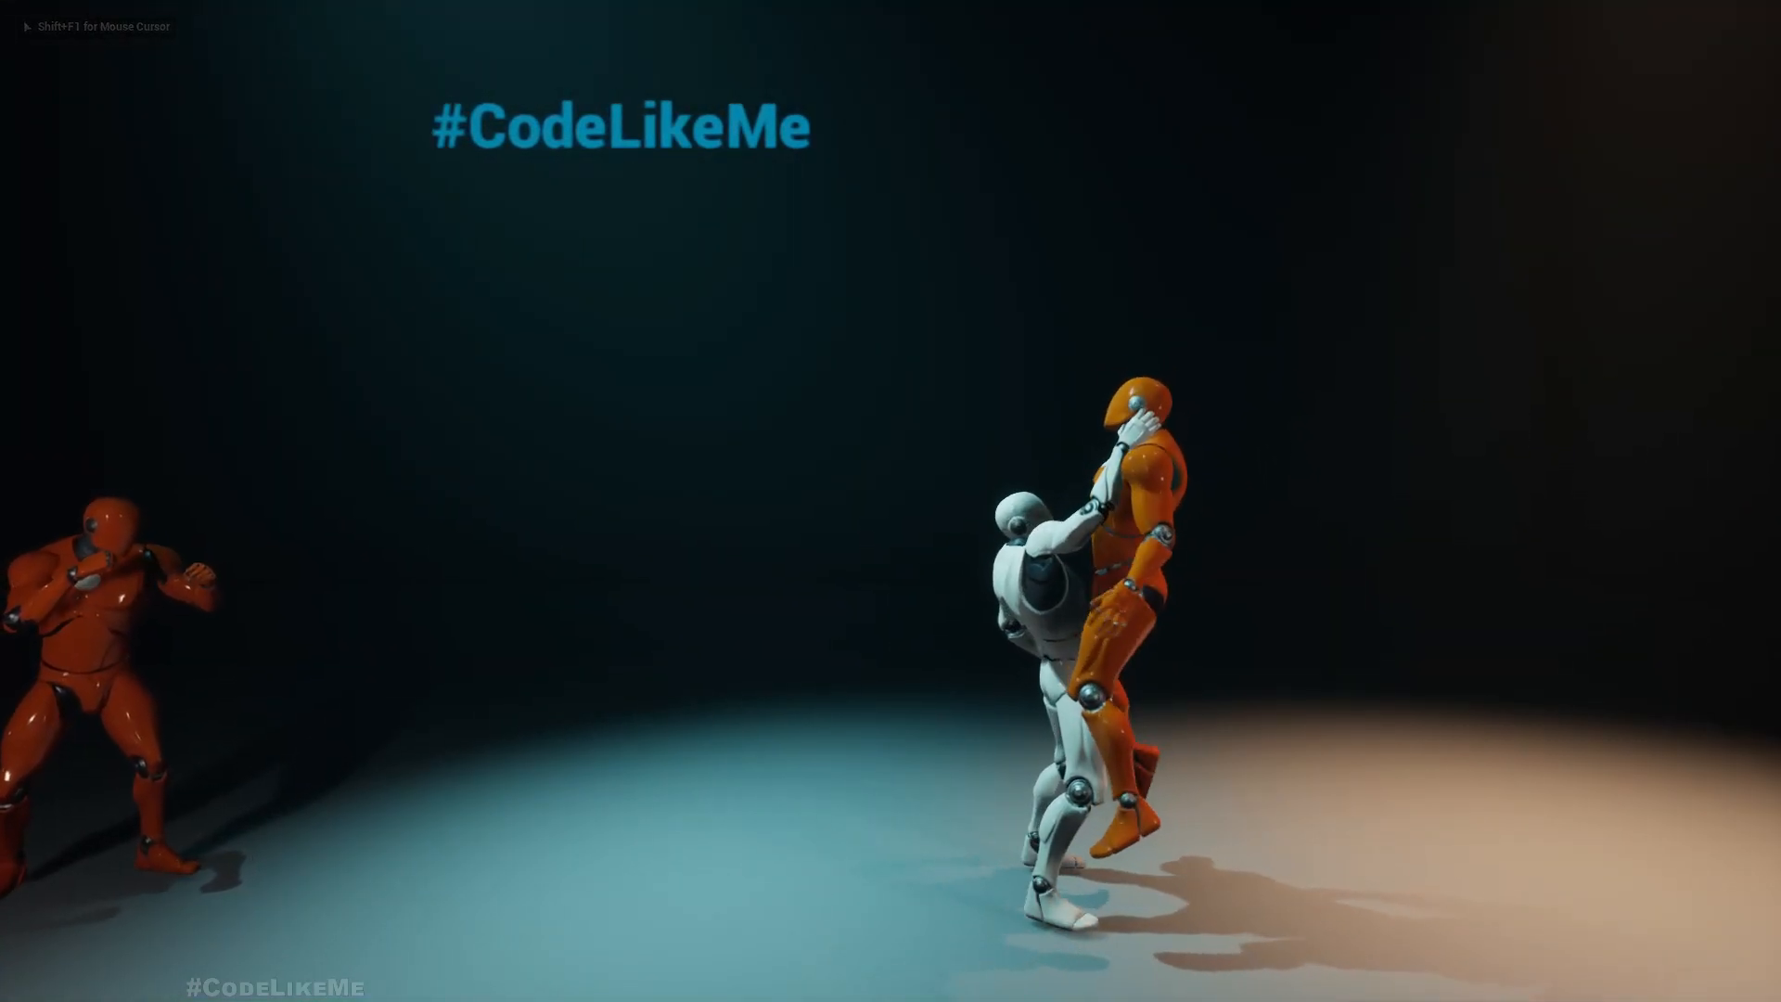
key(a)
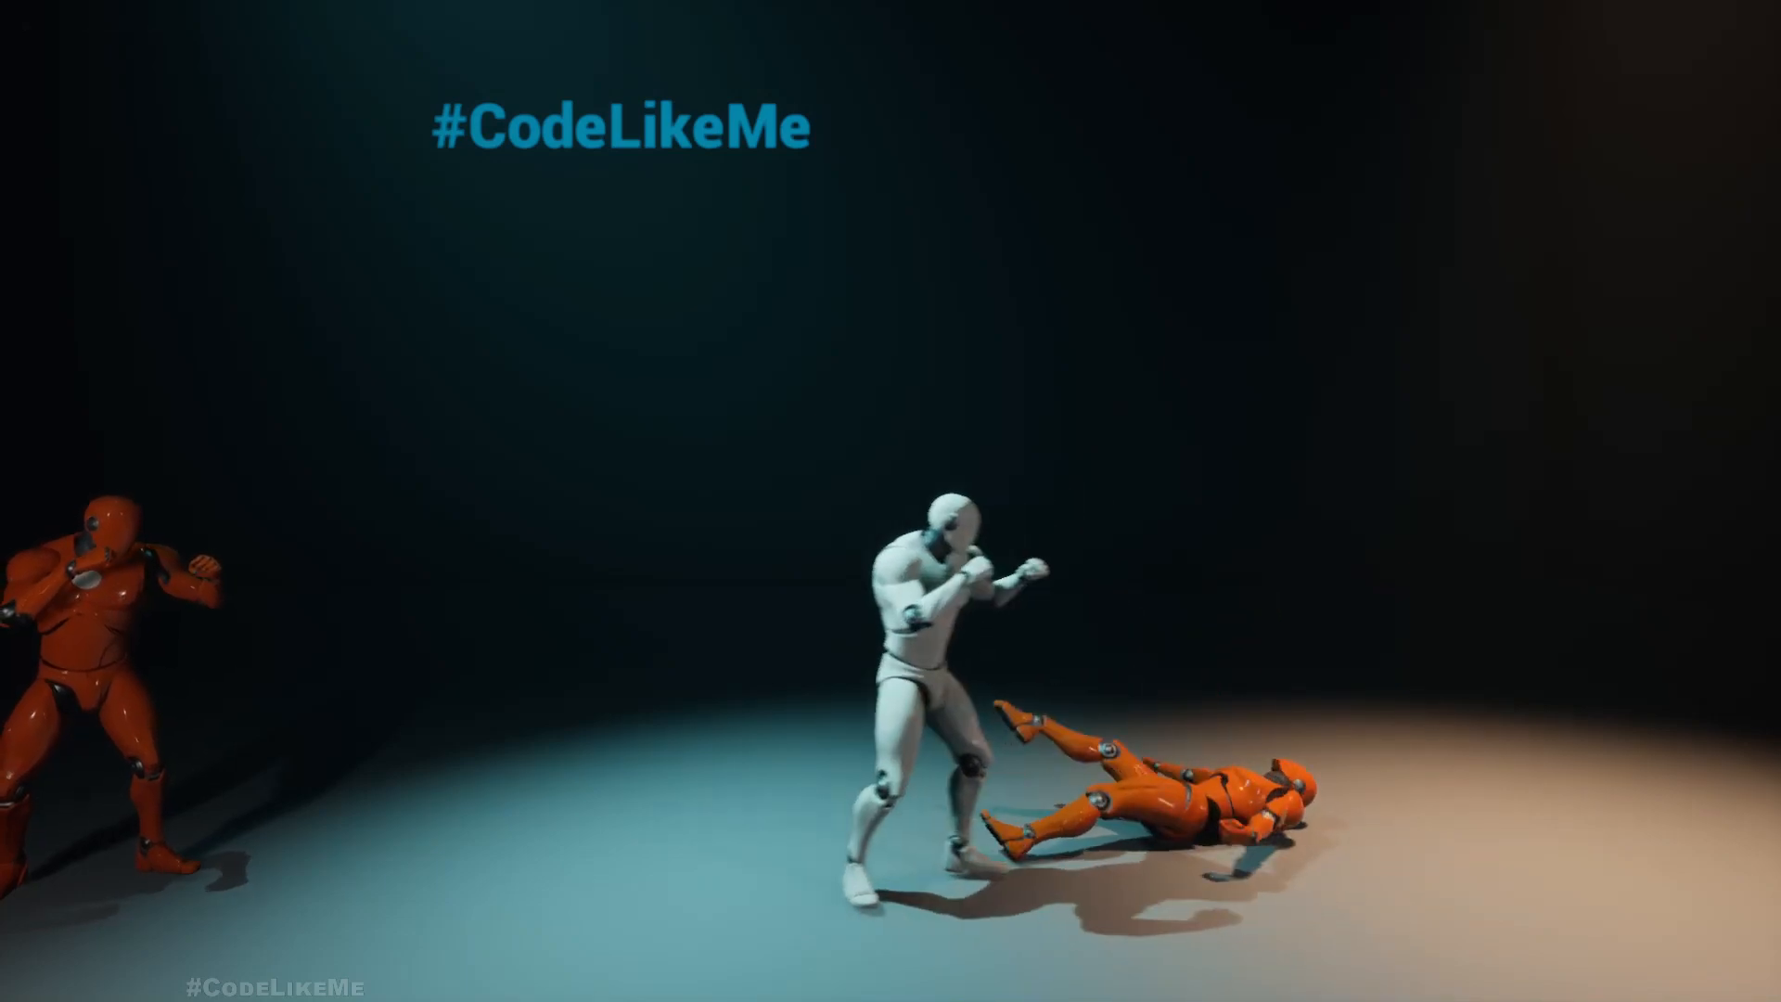
key(Escape)
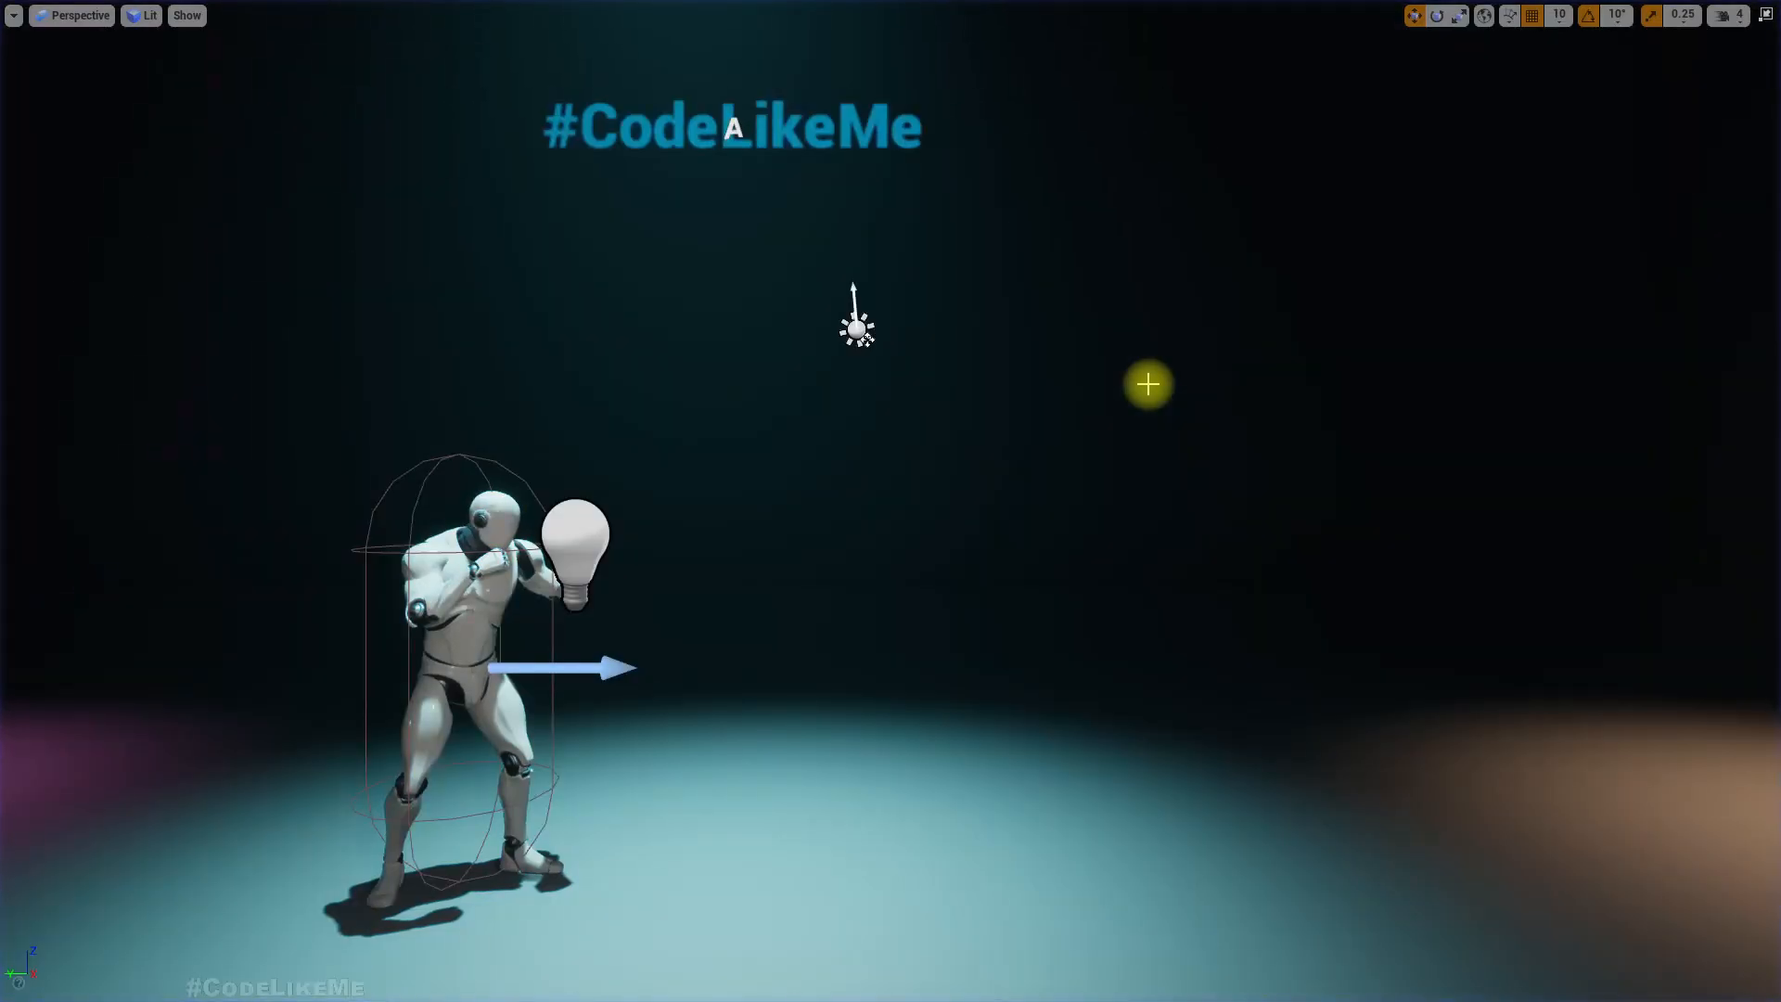
key(F11)
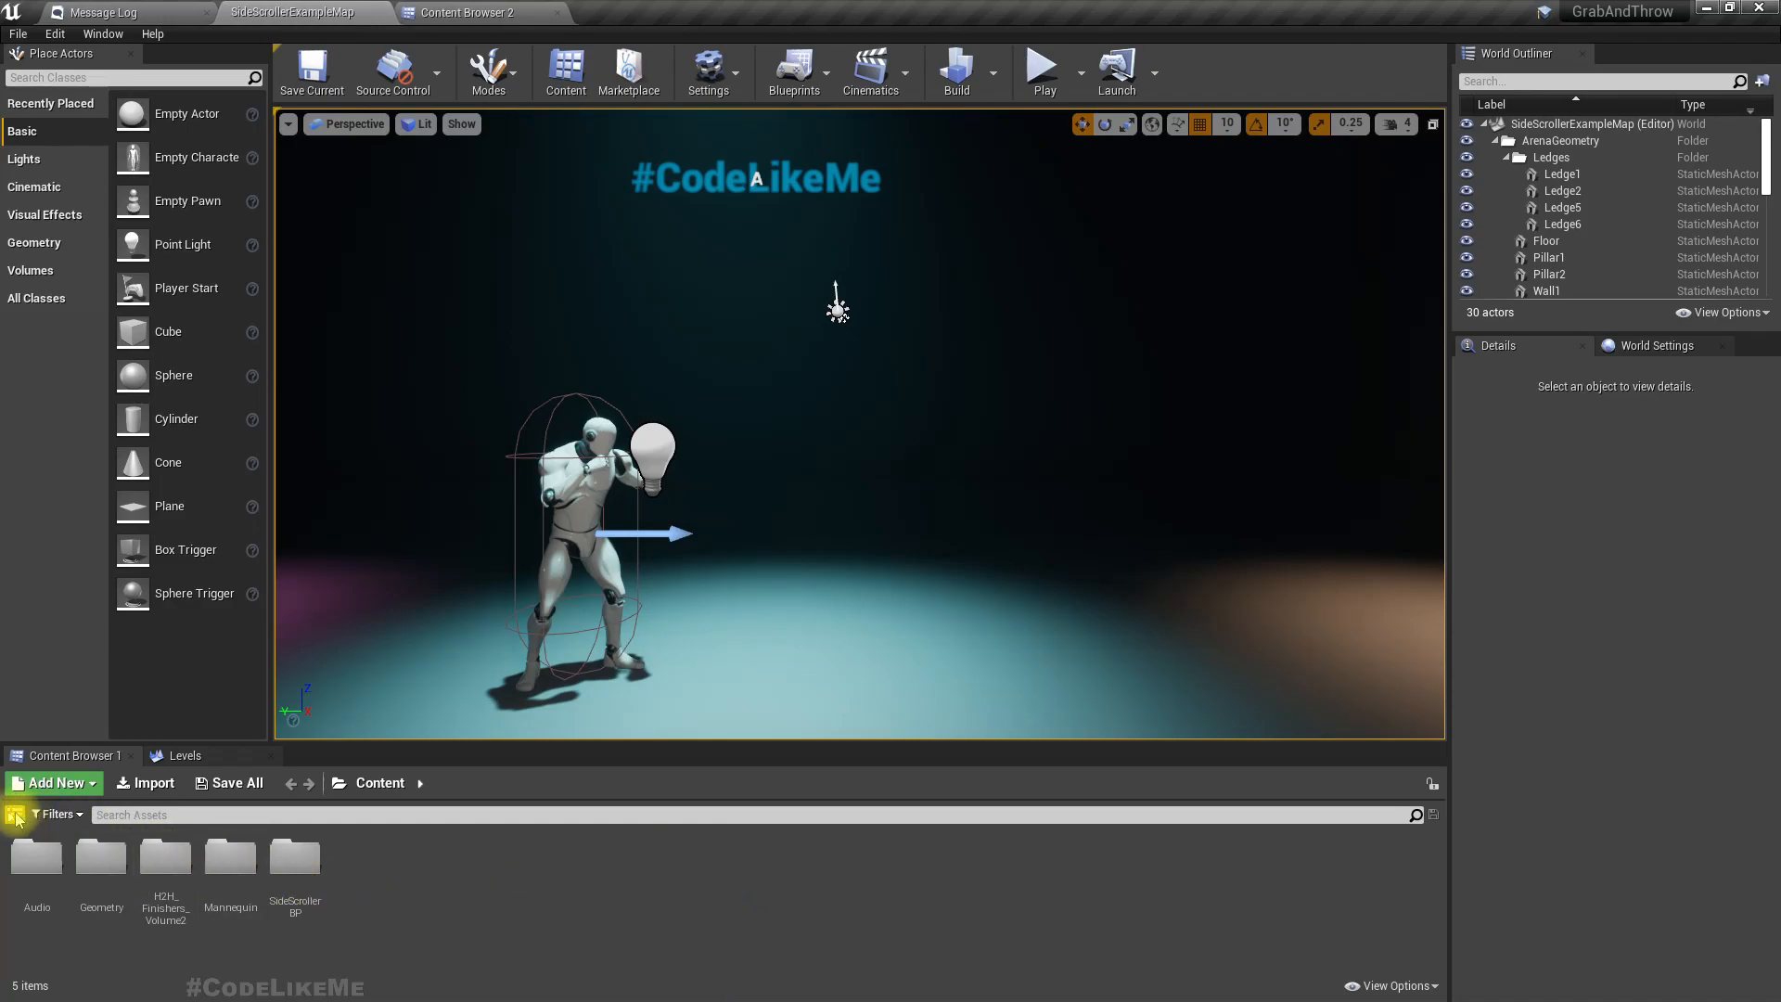
Show the folder tree in the GrabAndThrow project's Content Browser
click(15, 816)
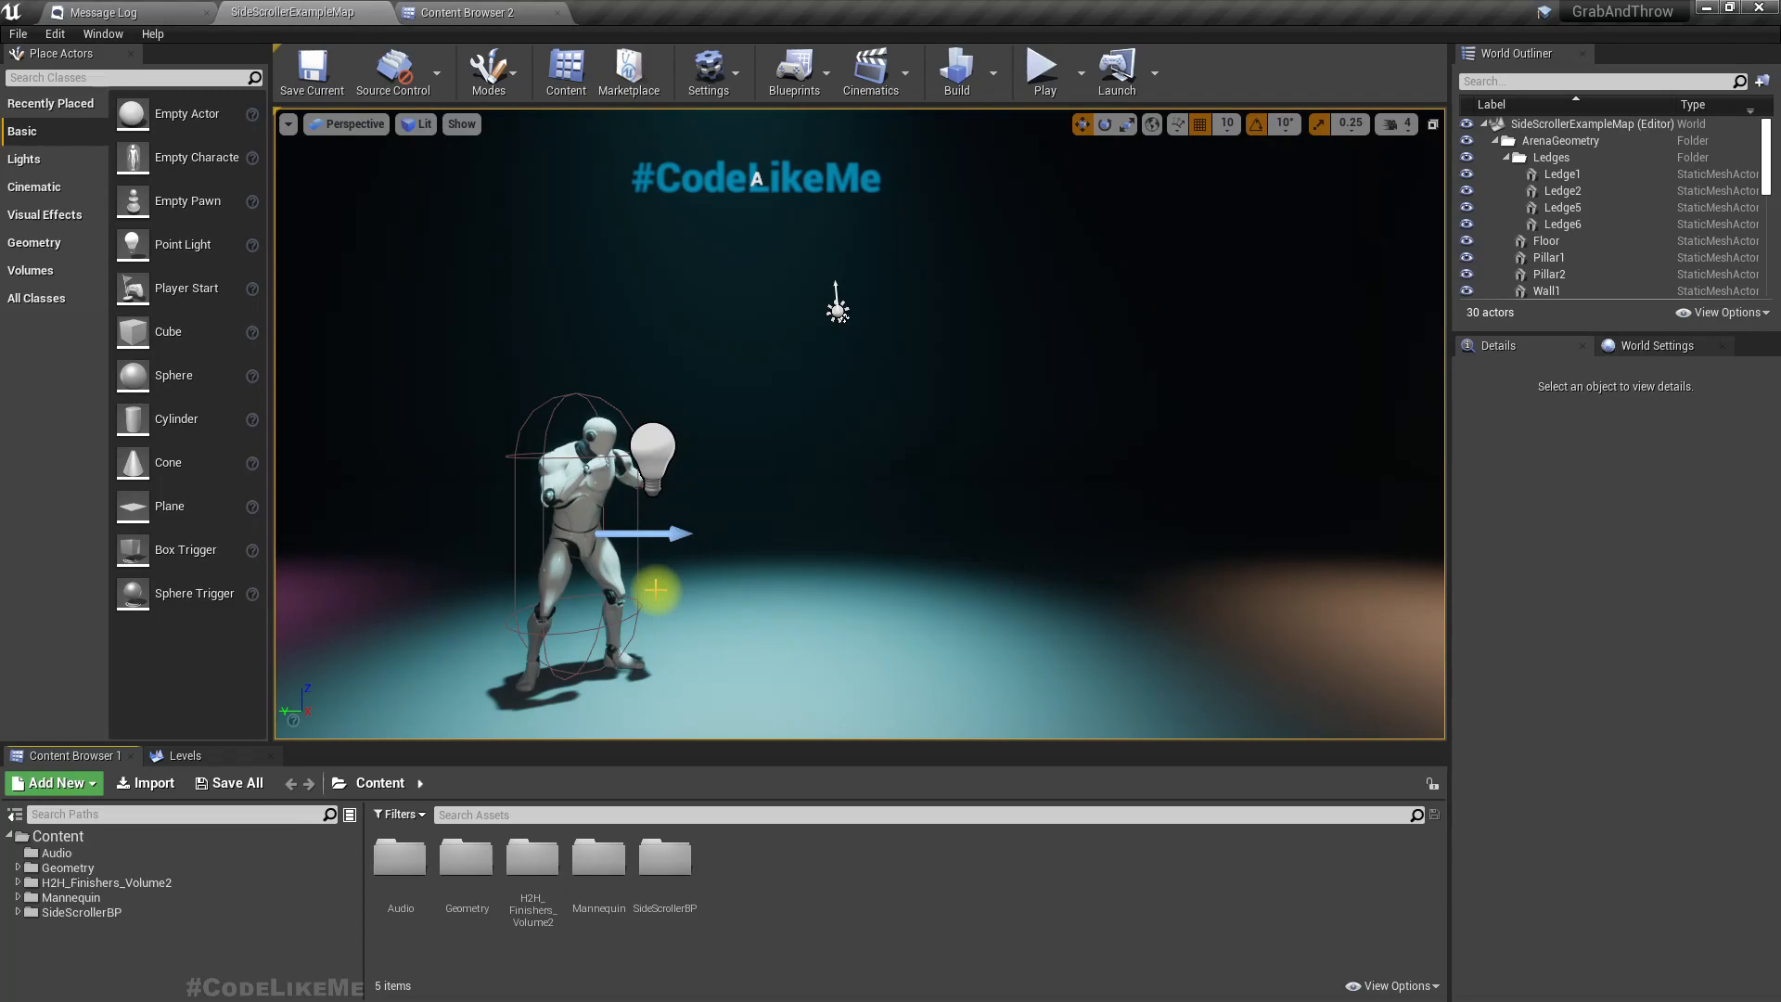
right_drag(1301, 386, 1278, 388)
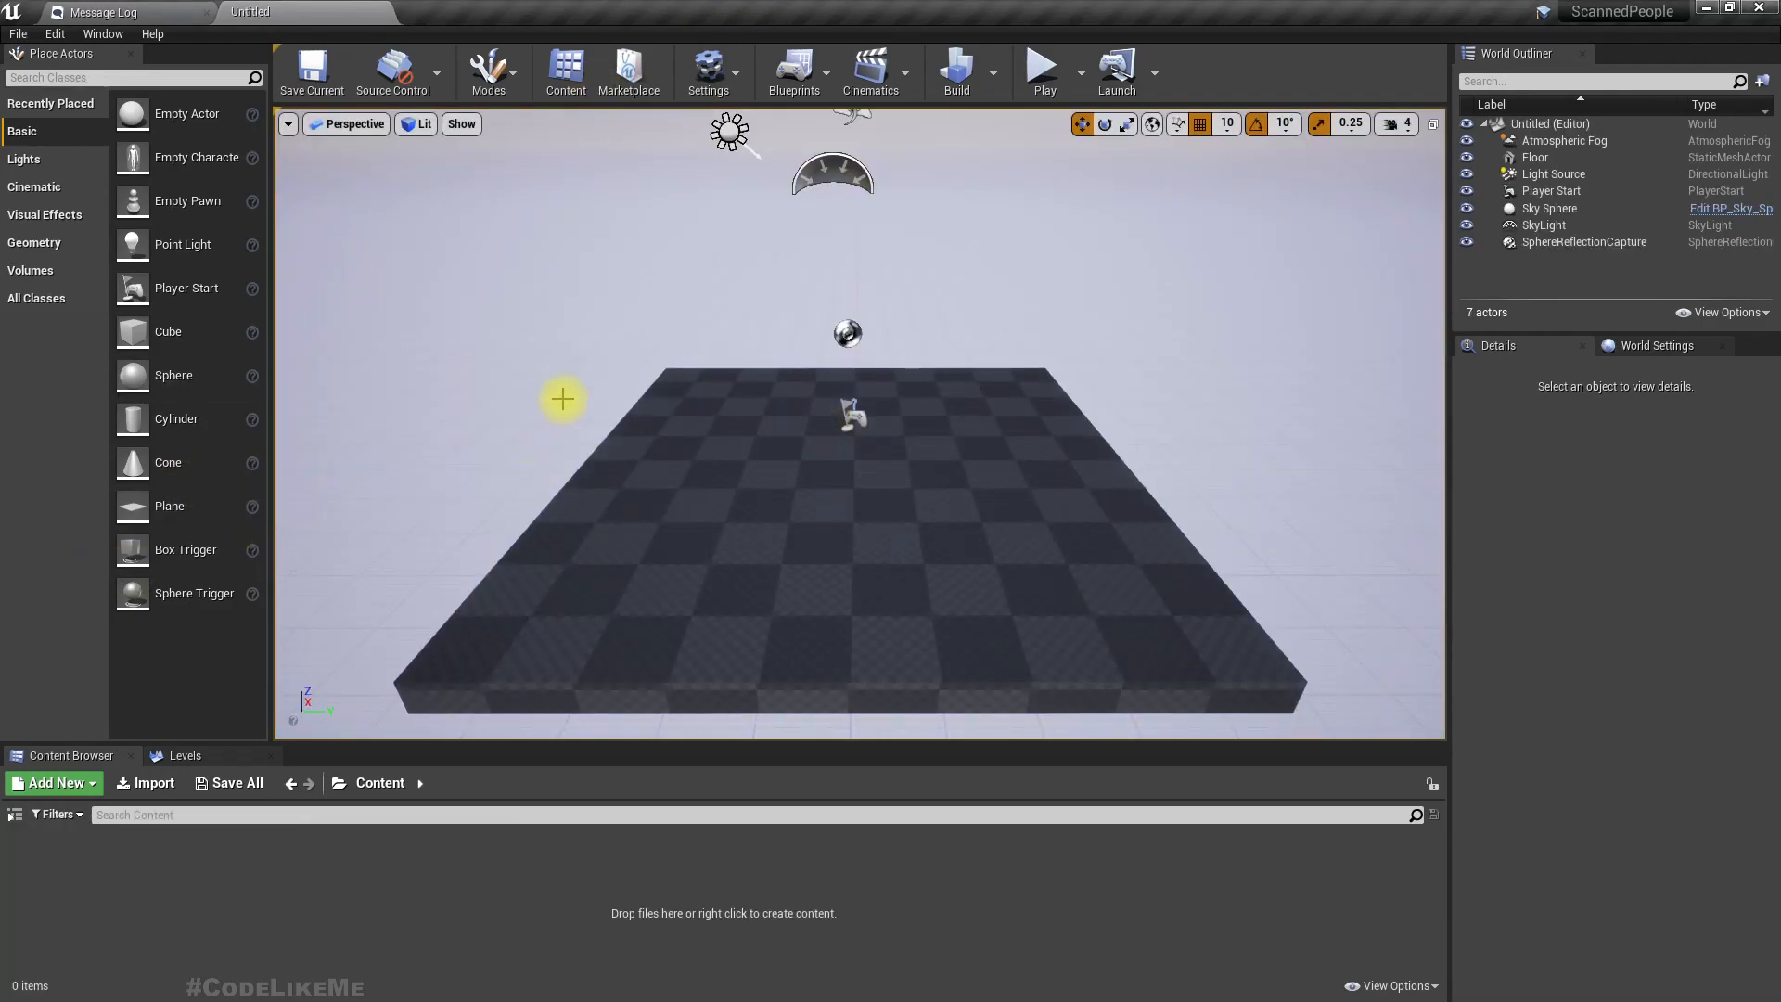
Switch to the ScannedPeople project and show the folder tree in its Content Browser
right_drag(563, 399, 534, 417)
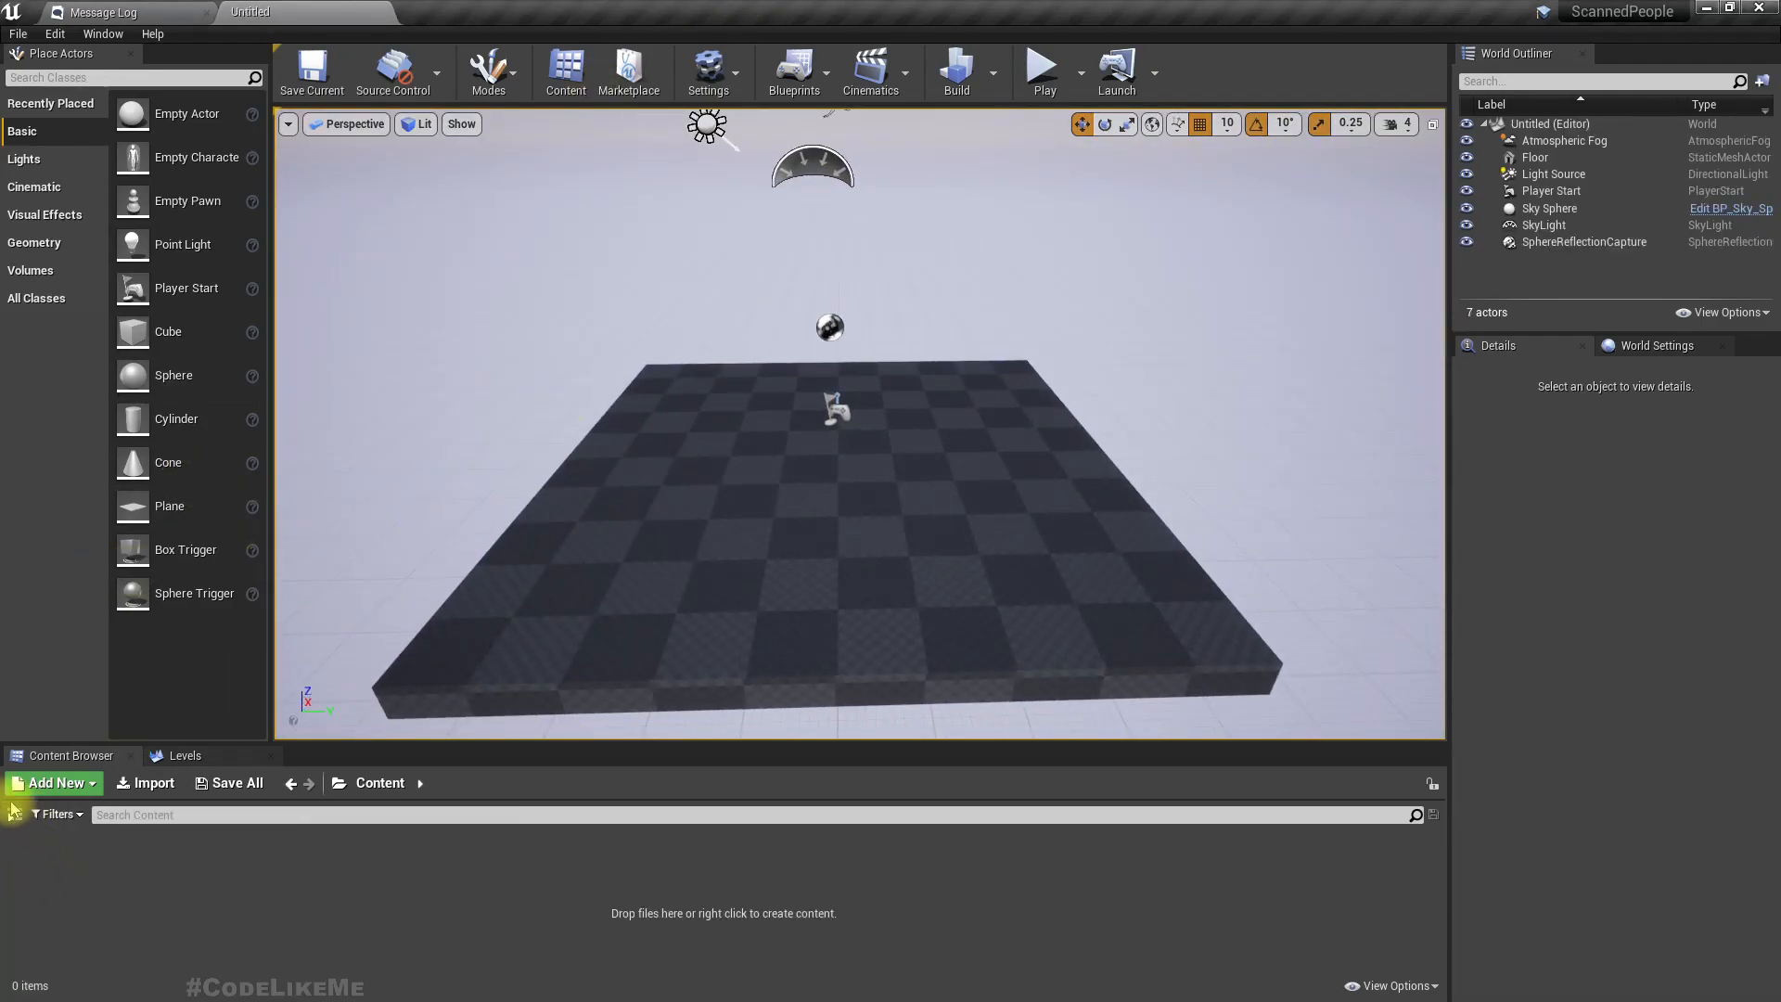
click(14, 814)
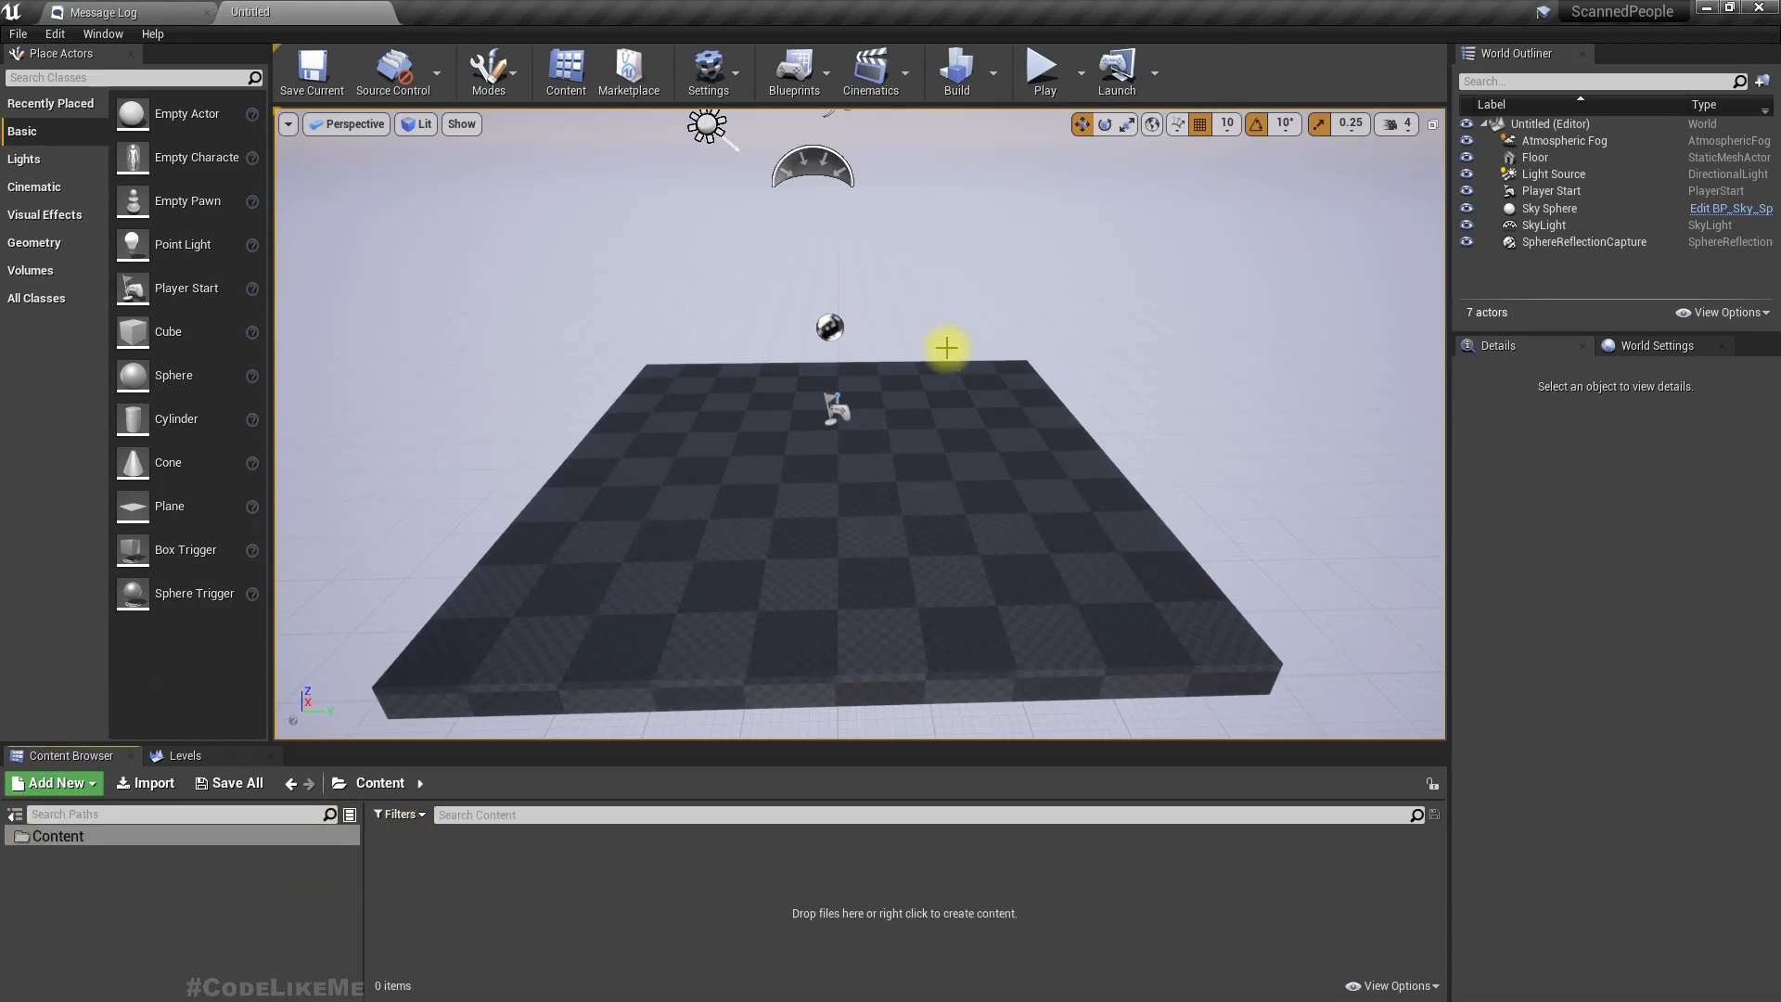
mouse_move(938, 505)
right_down()
mouse_move(961, 449)
mouse_move(938, 505)
mouse_move(898, 506)
mouse_move(983, 501)
mouse_move(941, 506)
mouse_move(928, 542)
mouse_move(929, 507)
right_up()
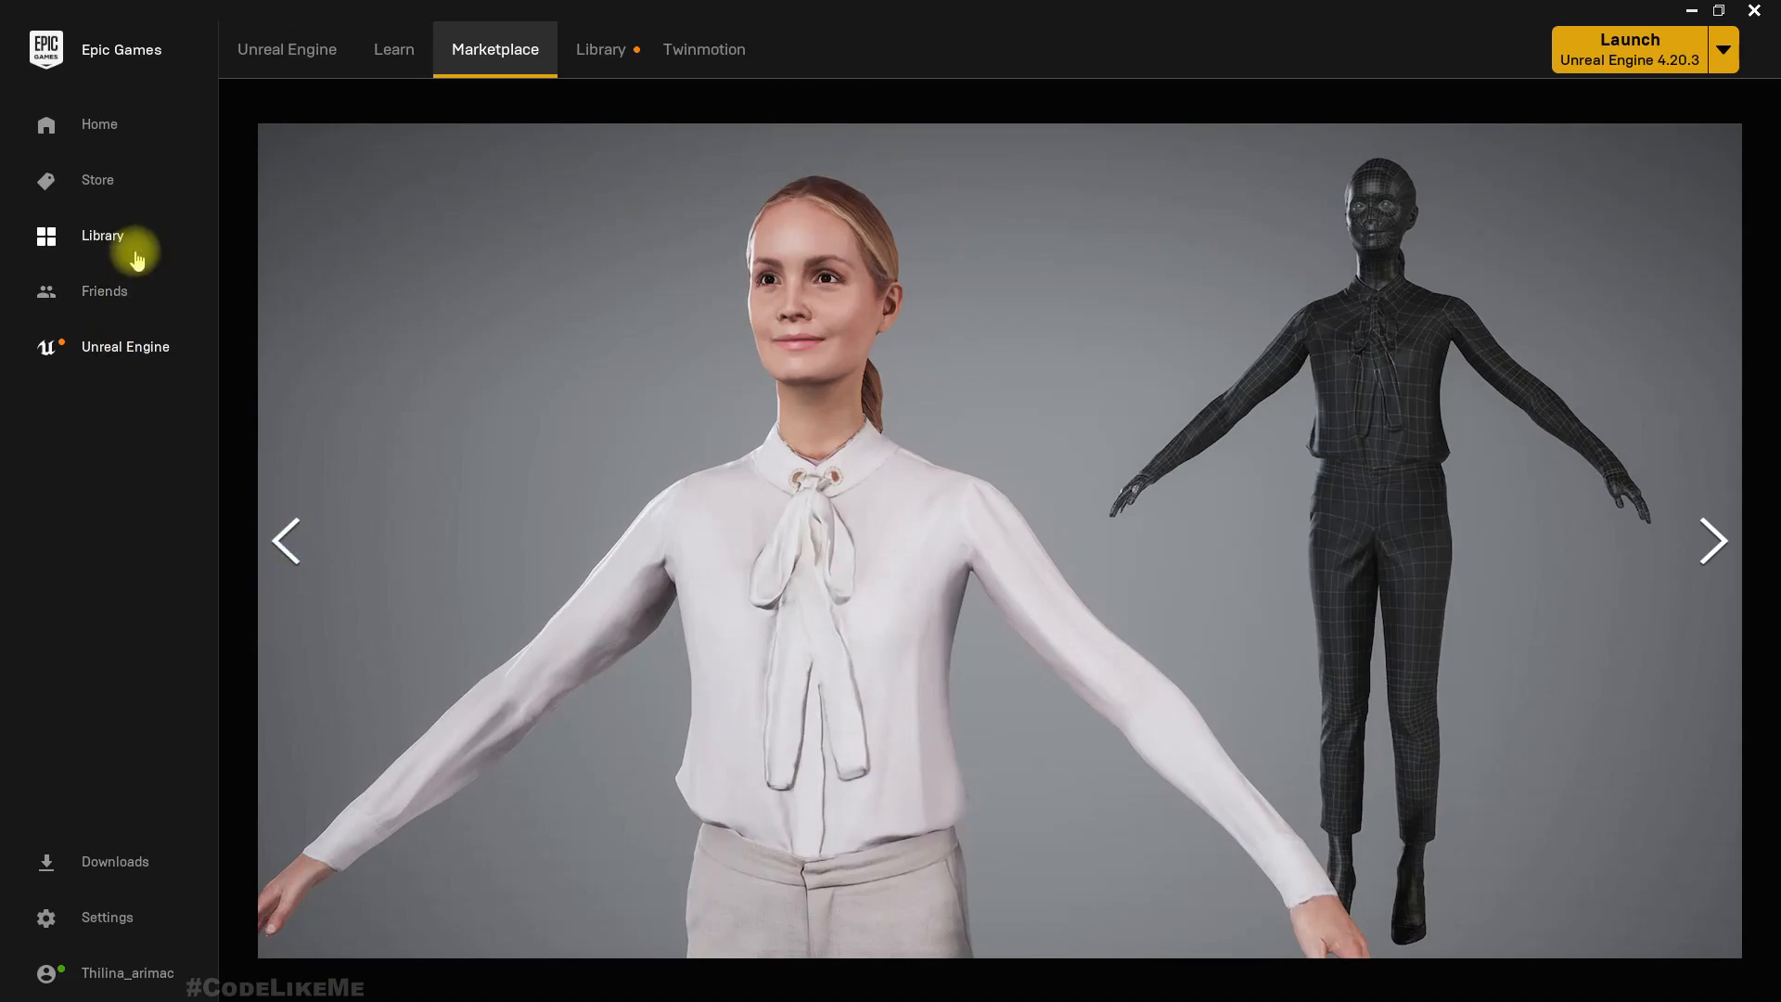
Switch to the Epic Games Launcher, look through the Scanned 3D People Pack's enlarged preview images and close the enlarged view
click(287, 541)
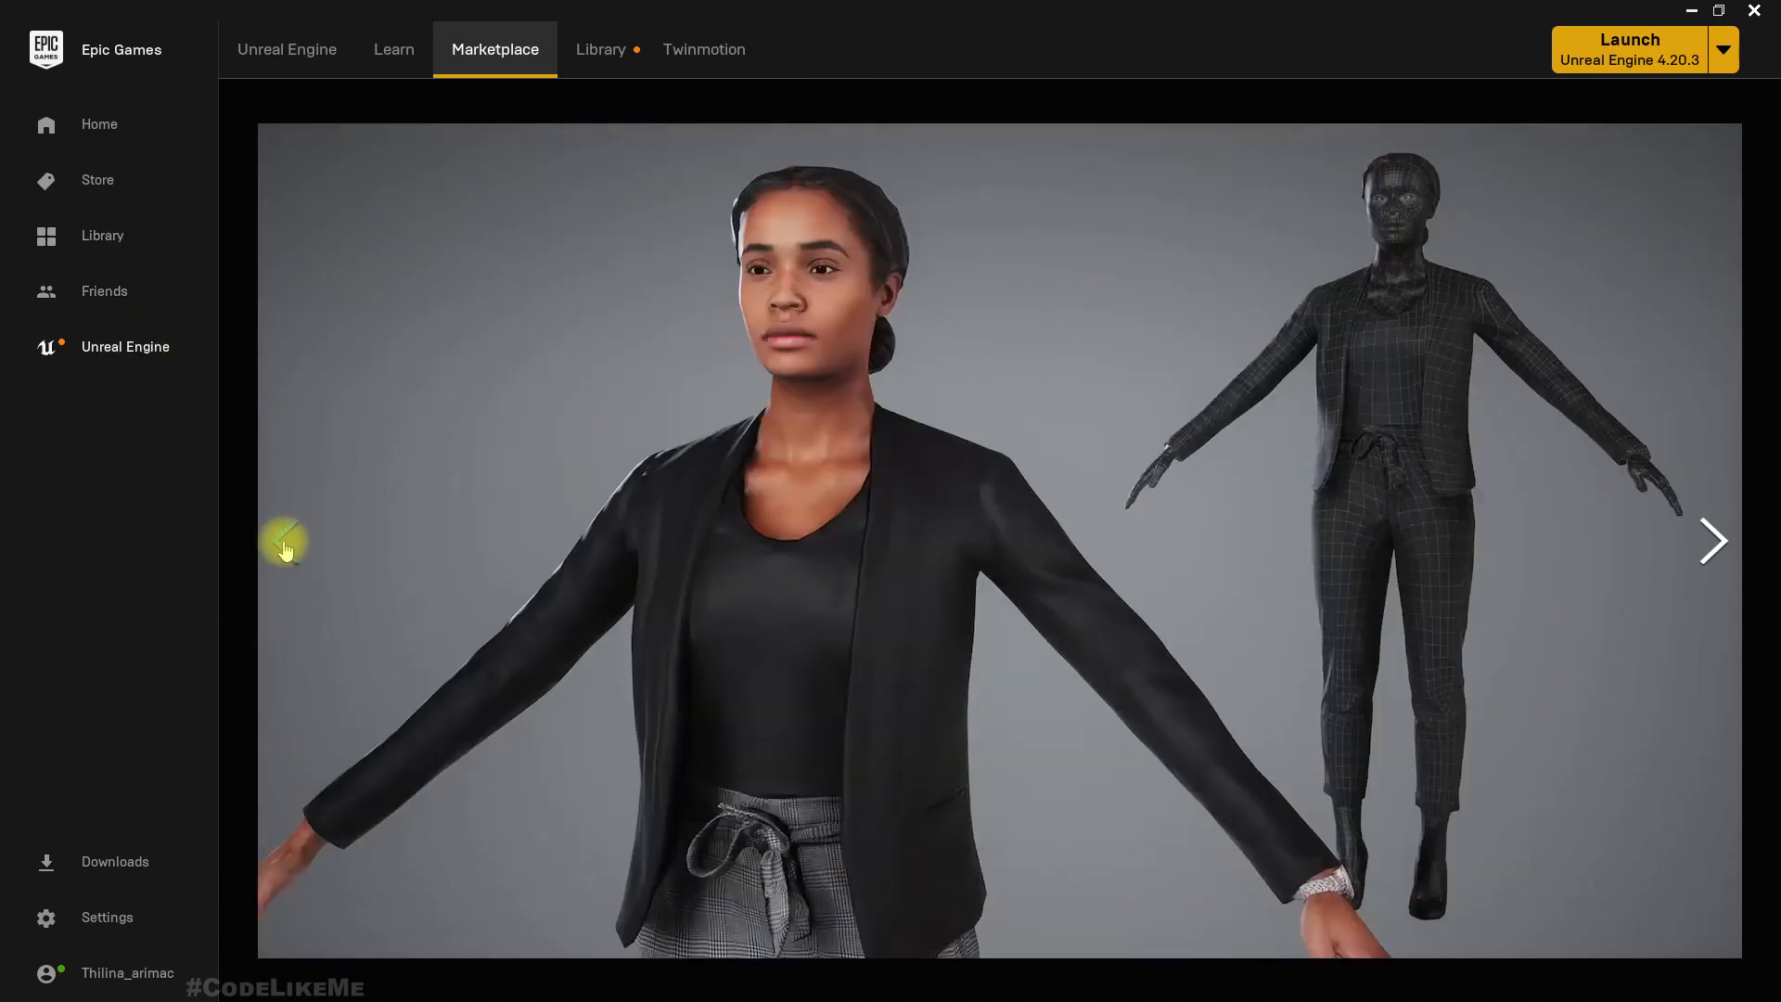
click(288, 541)
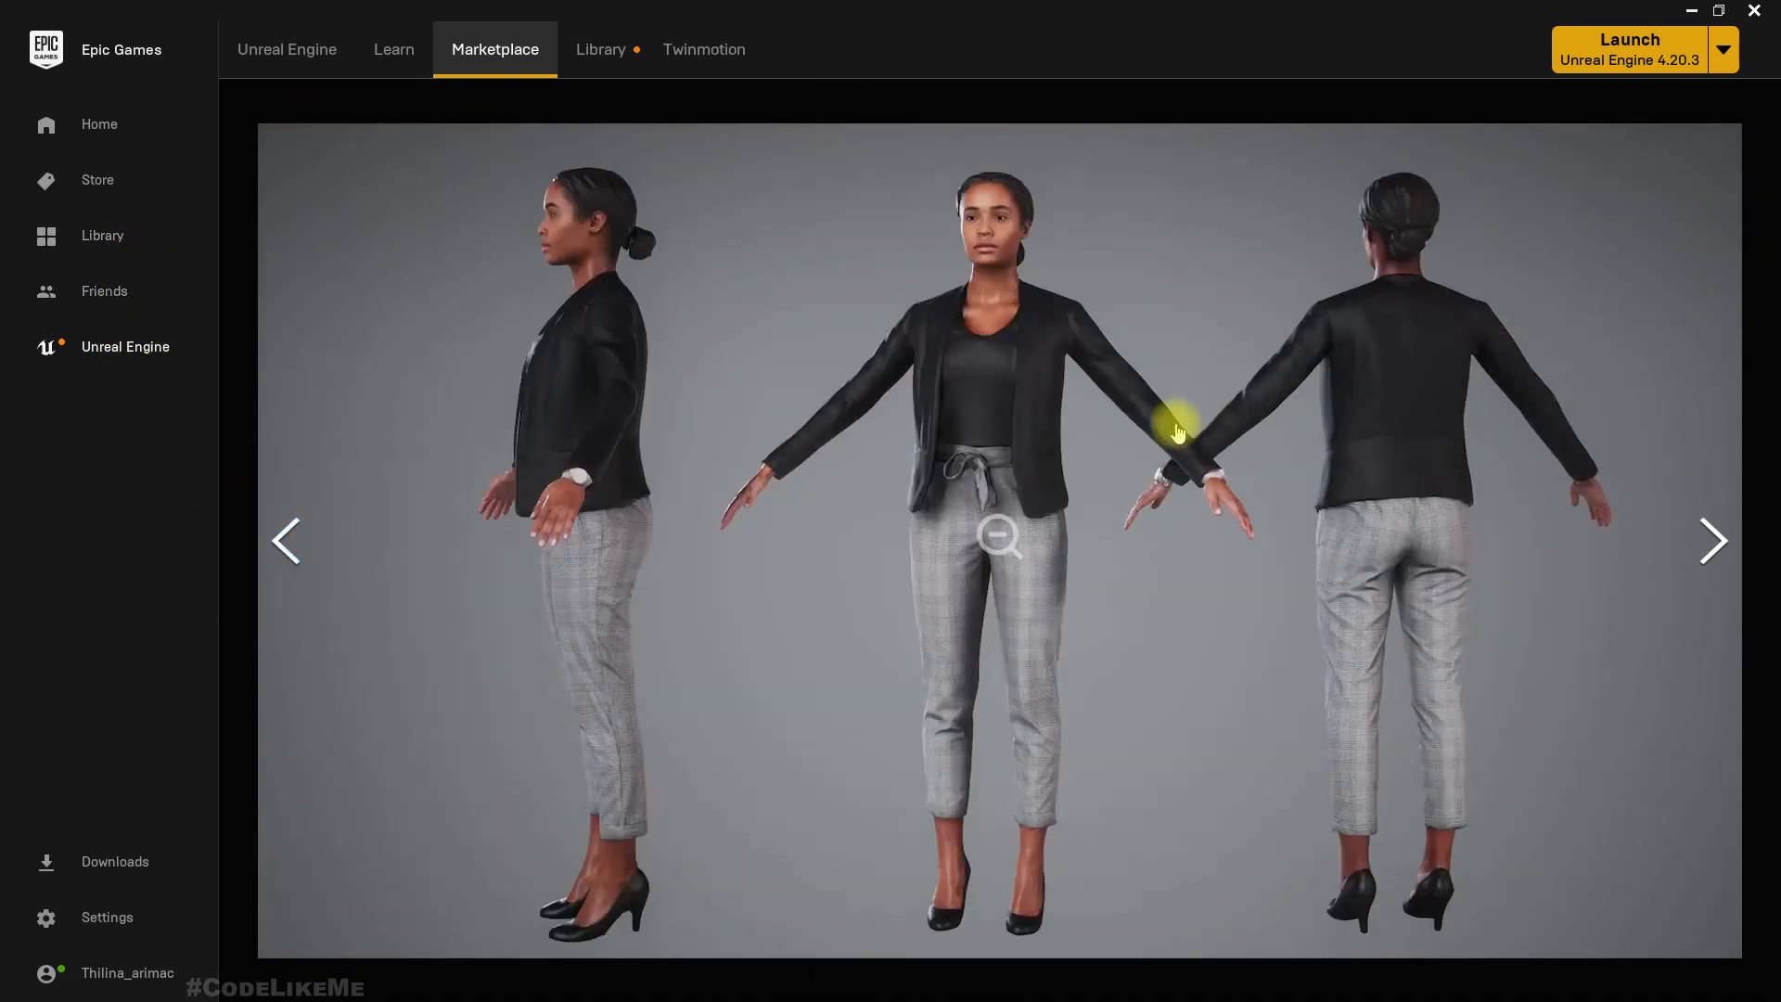
click(989, 549)
Add the Scanned 3D People Pack to the ScannedPeople project, overwriting the existing files
click(1259, 698)
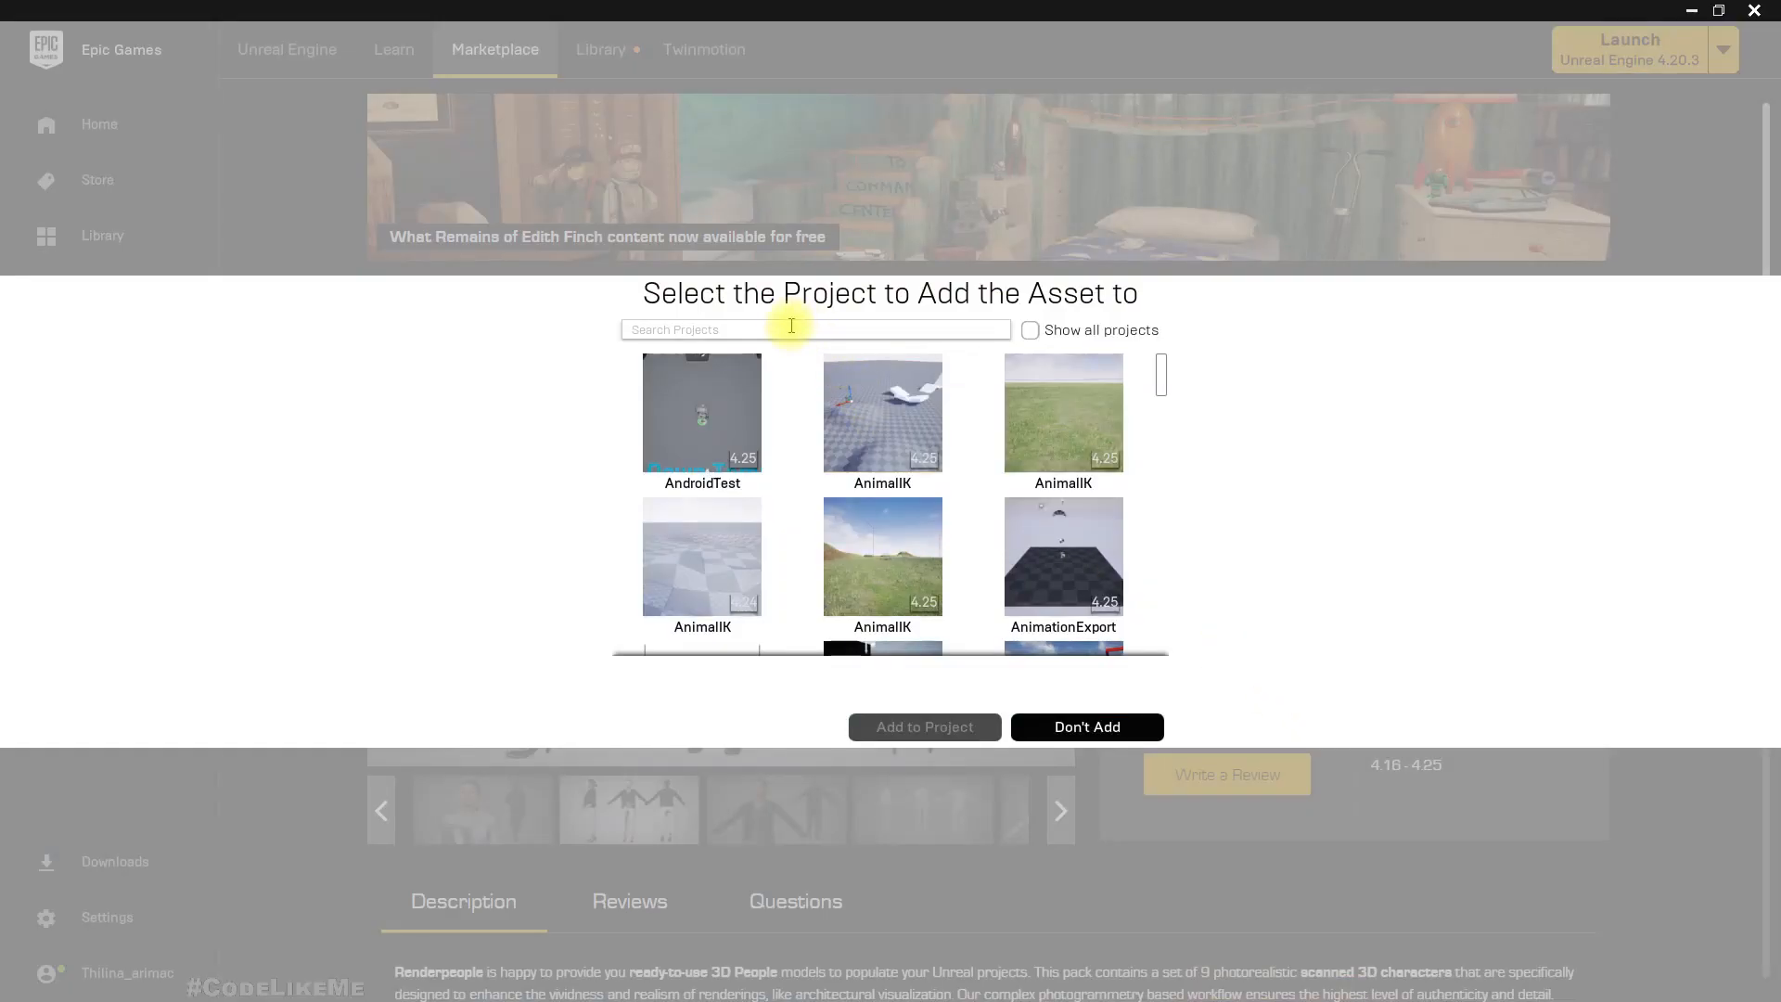
text(scann)
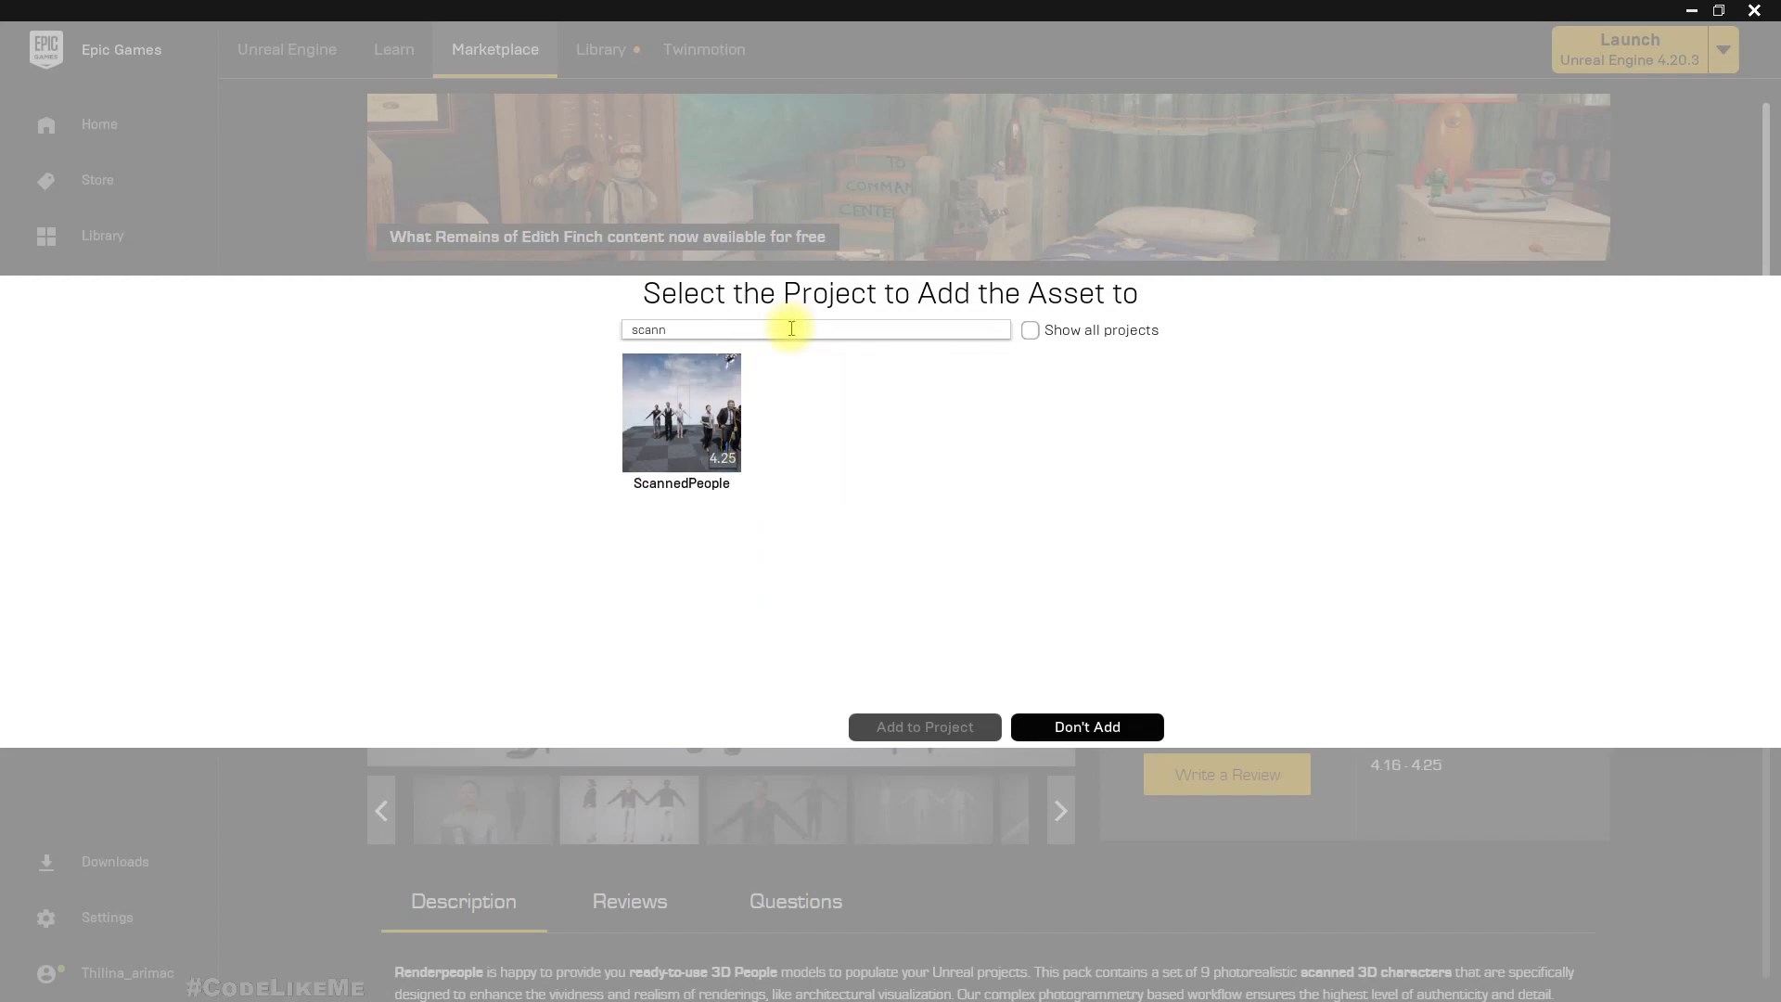
click(654, 422)
click(874, 737)
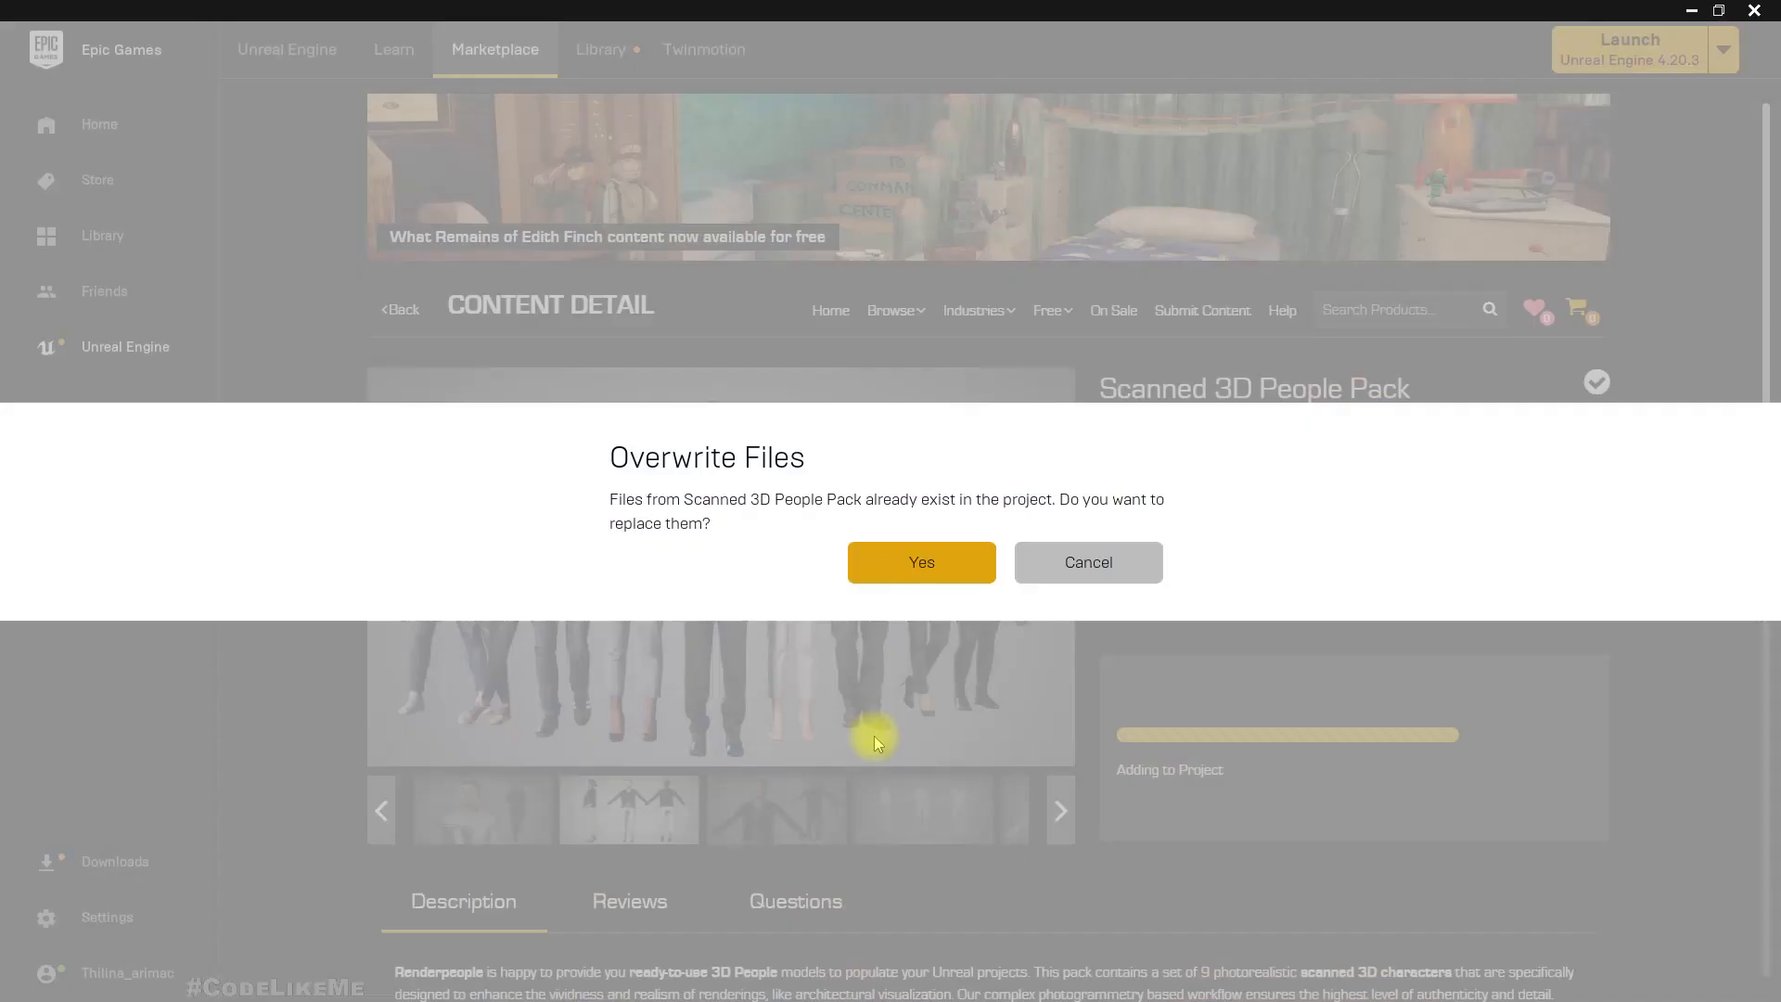
click(904, 575)
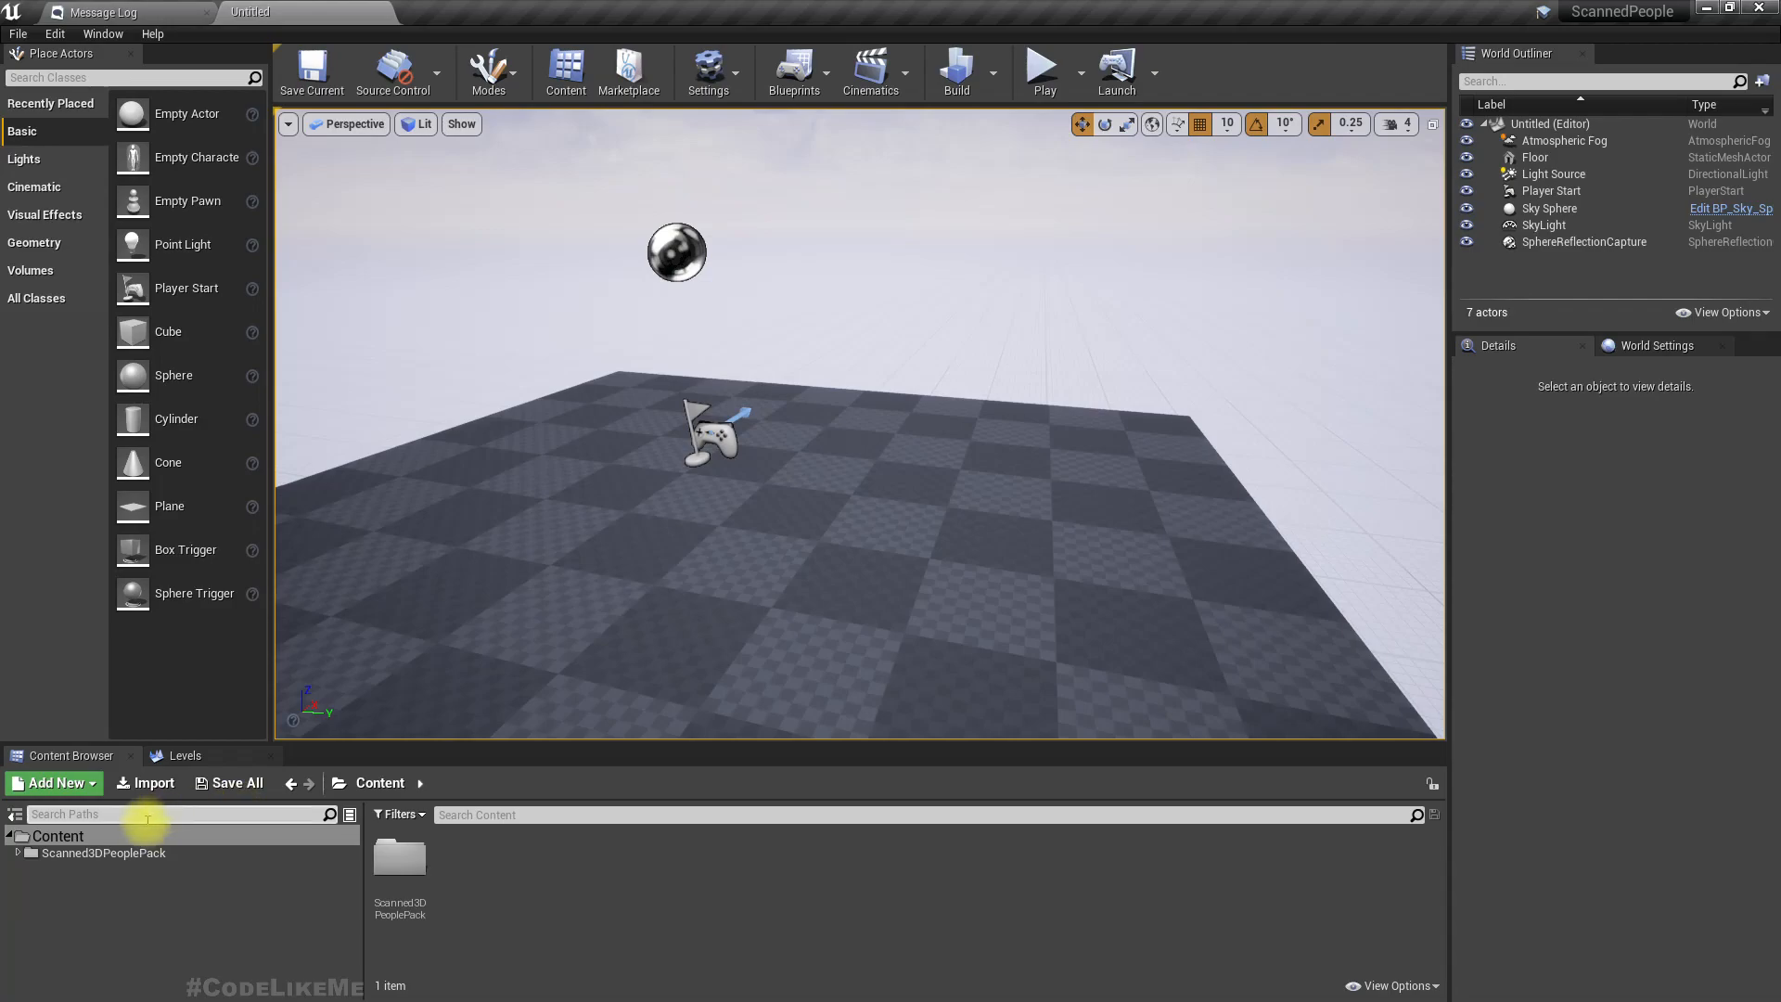
Switch to the ScannedPeople project, open the Scanned3DPeoplePack/RP_Character folder and enlarge the Content Browser
double_click(400, 861)
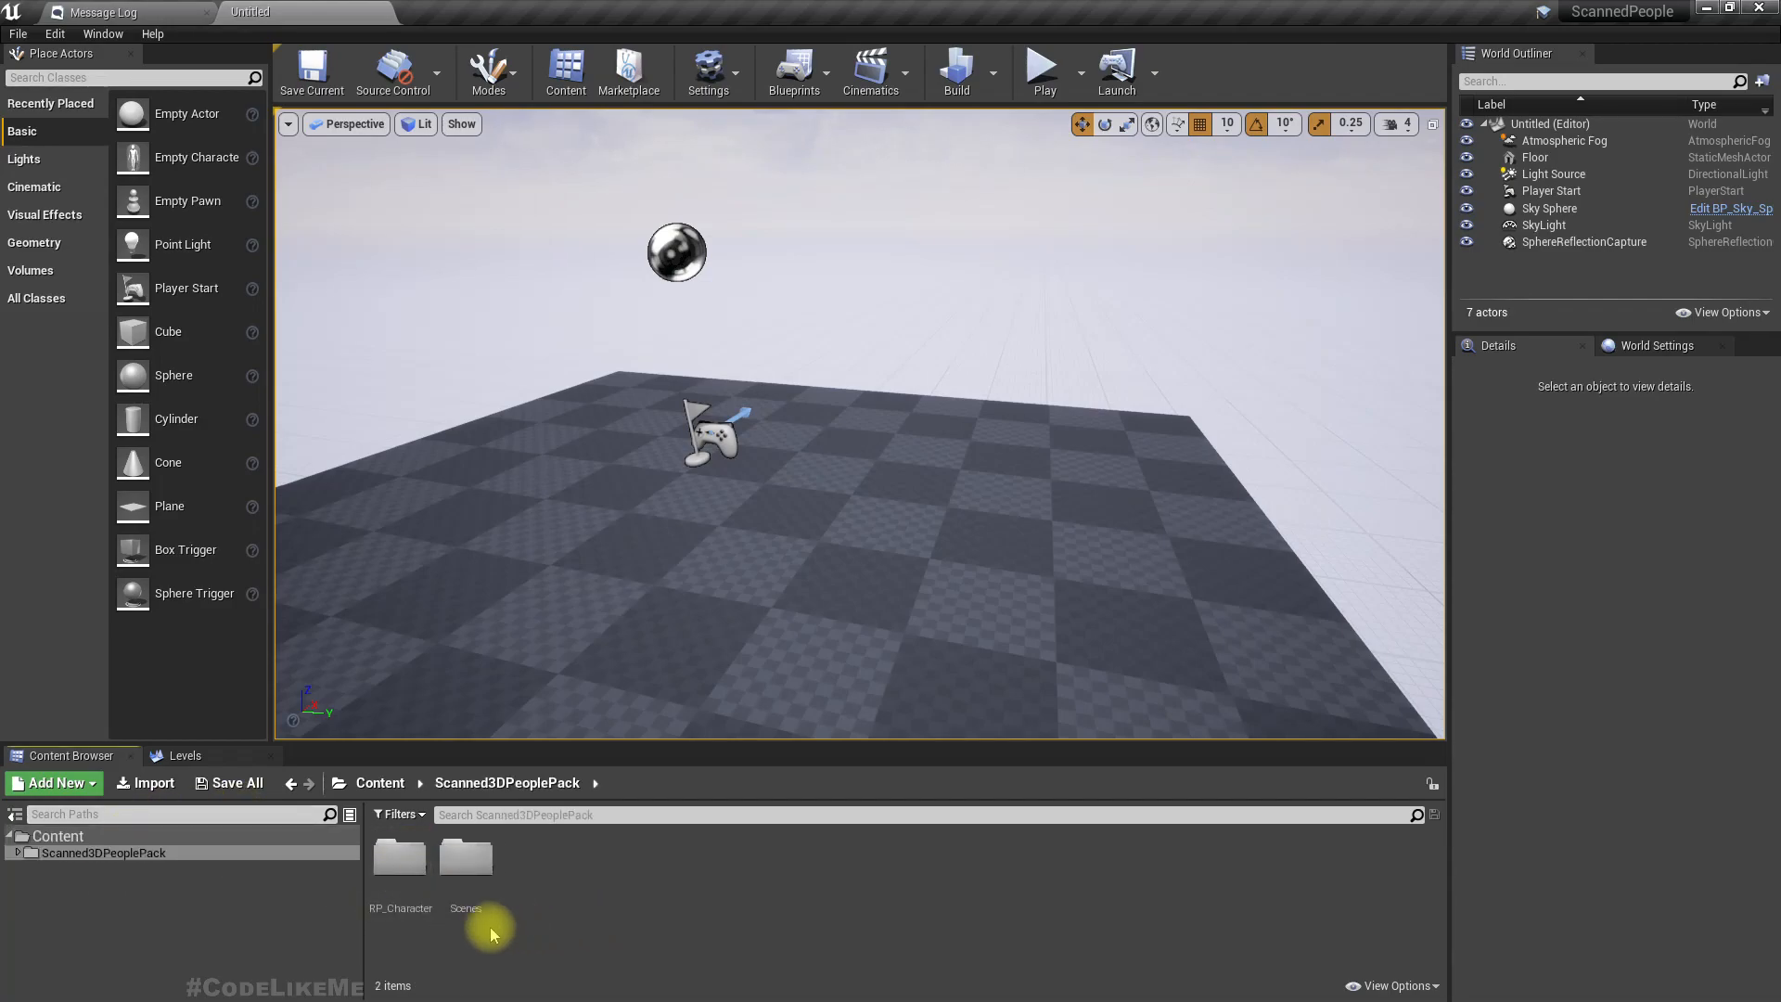
double_click(402, 868)
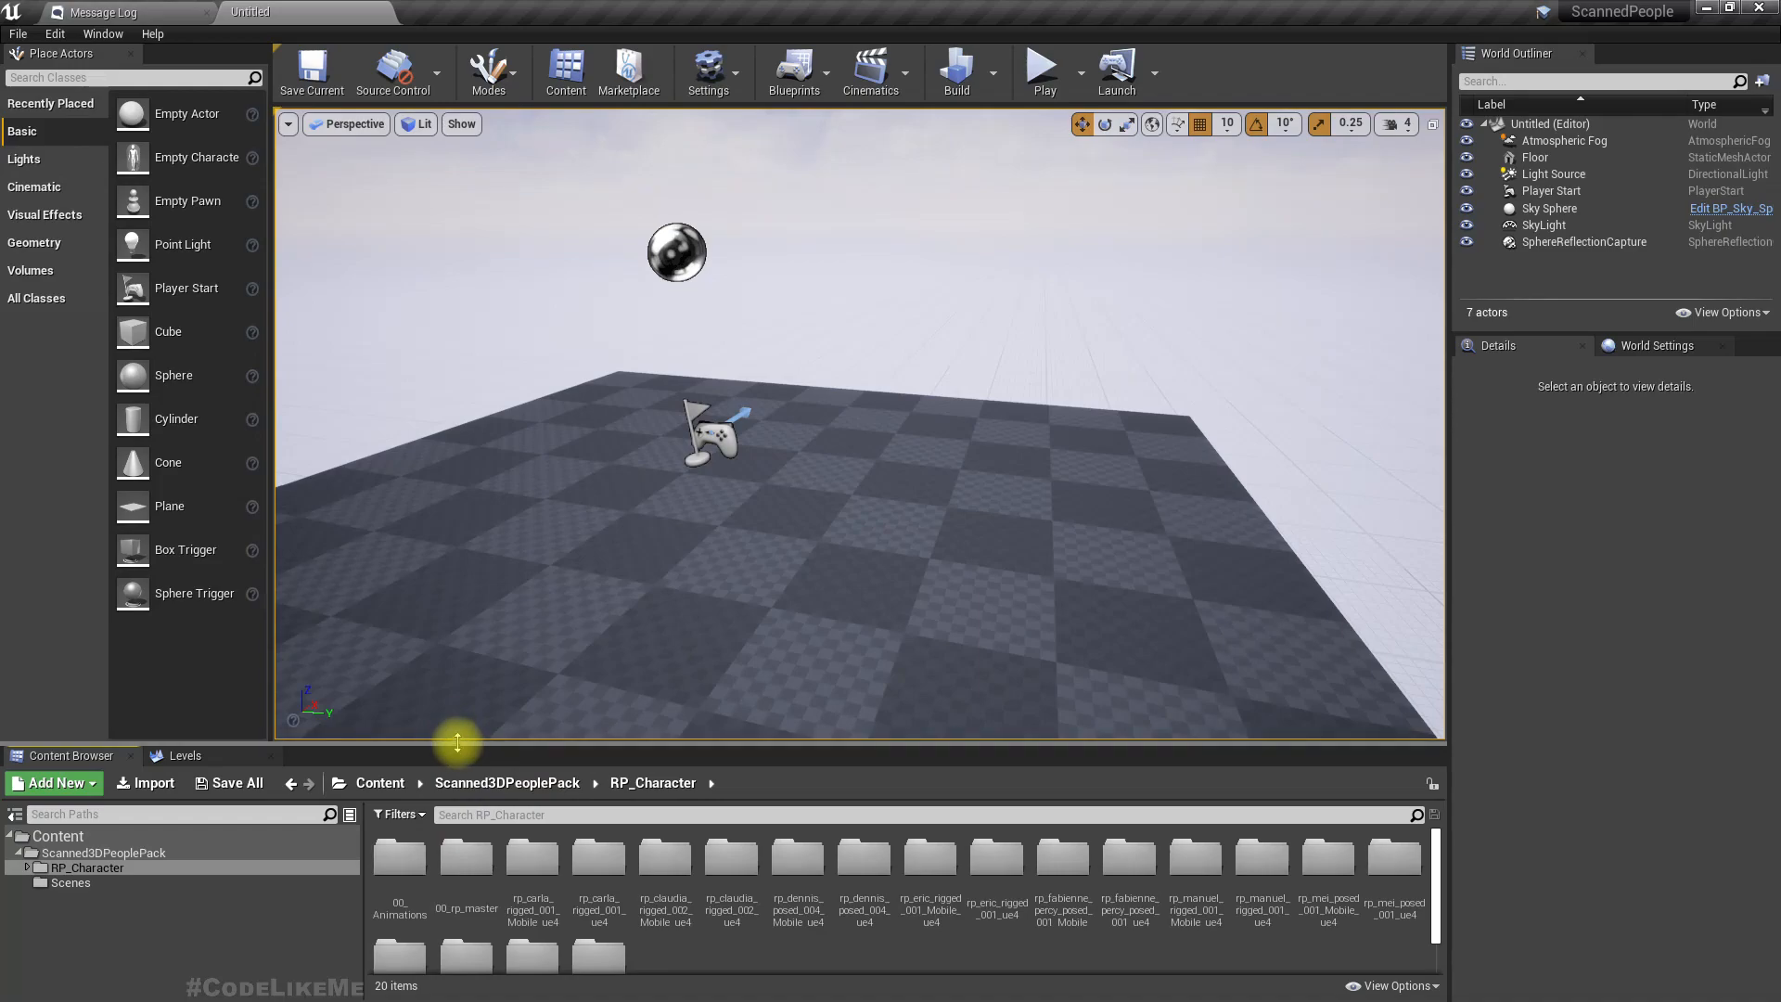
drag(455, 743, 469, 554)
Filter the RP_Character assets by "skelet" and enlarge their thumbnails
click(498, 623)
text(skeletop)
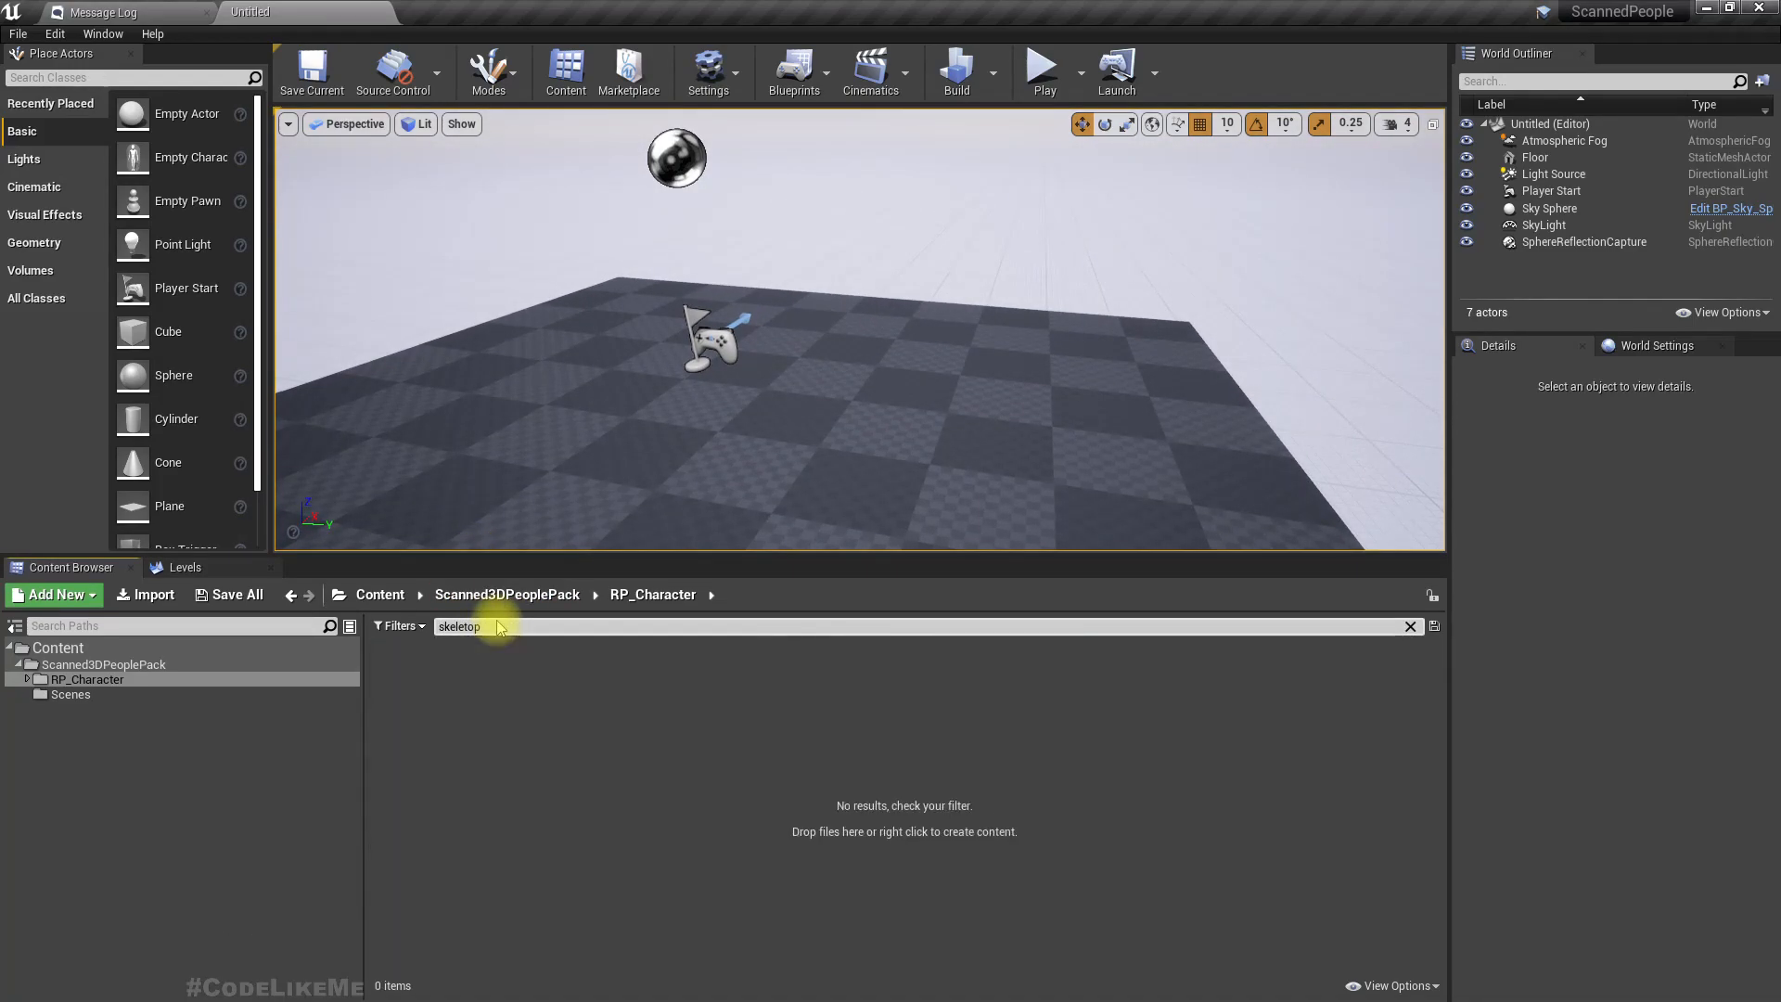
key(BackSpace)
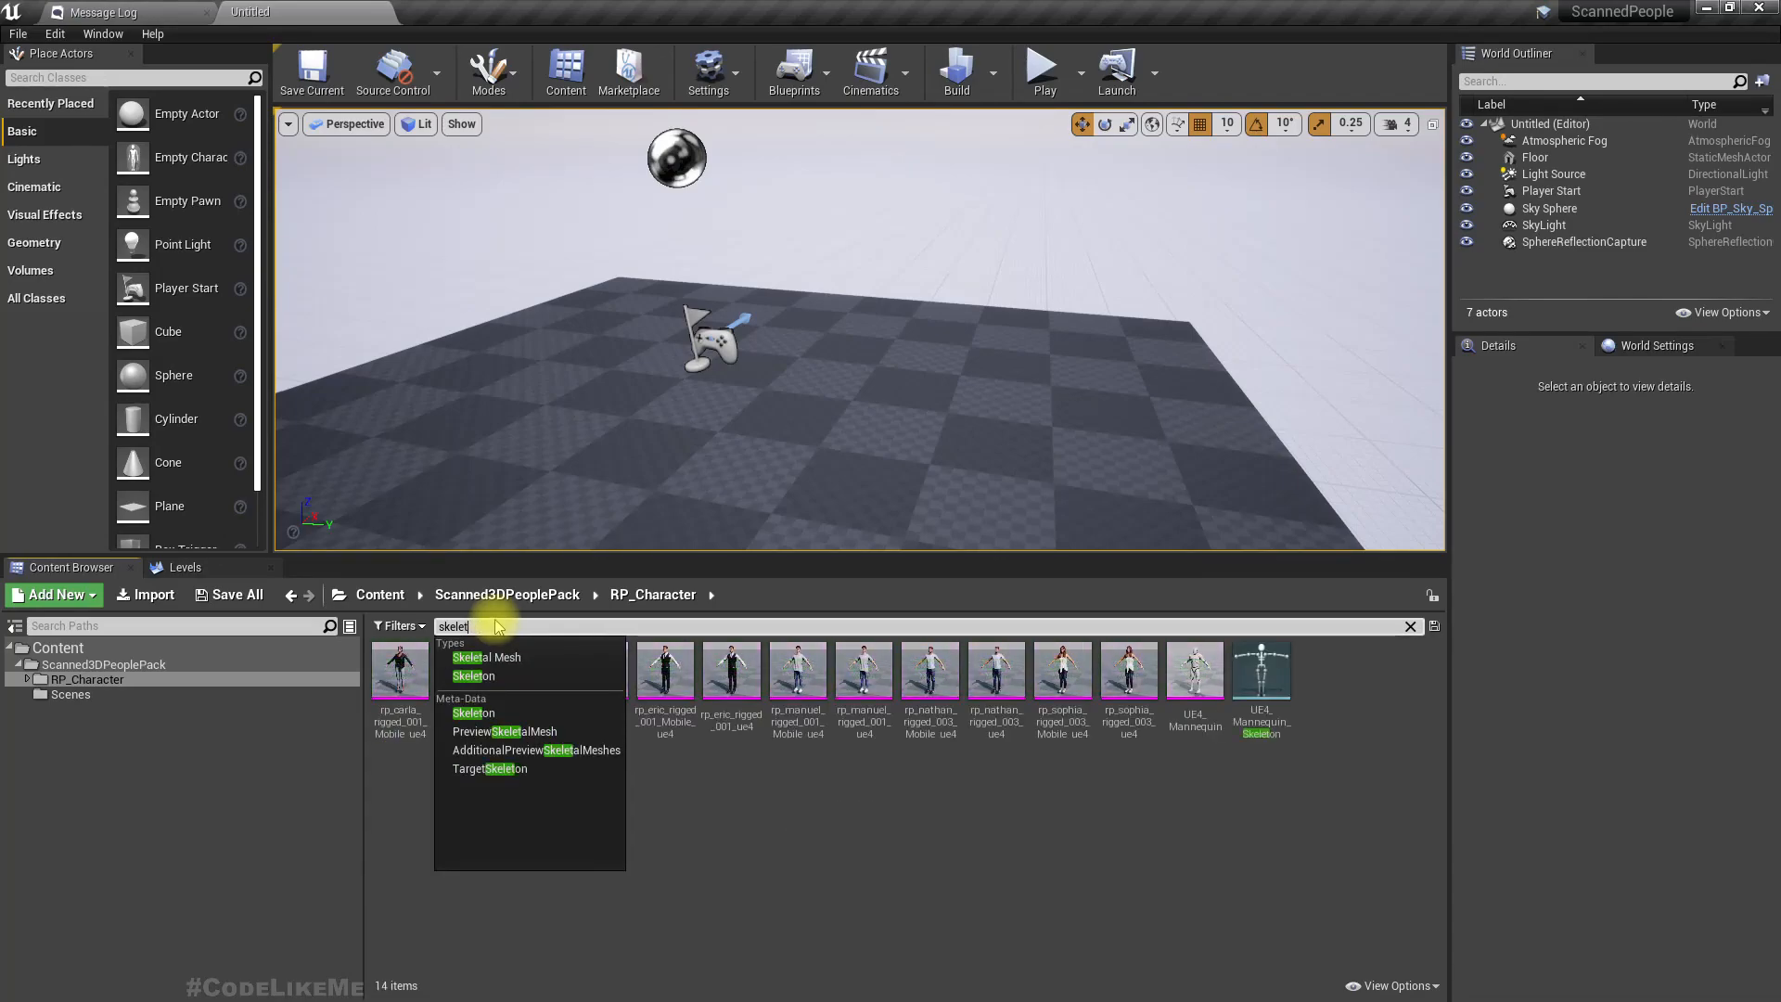
click(767, 793)
ctrl+scroll(767, 793, up, 3)
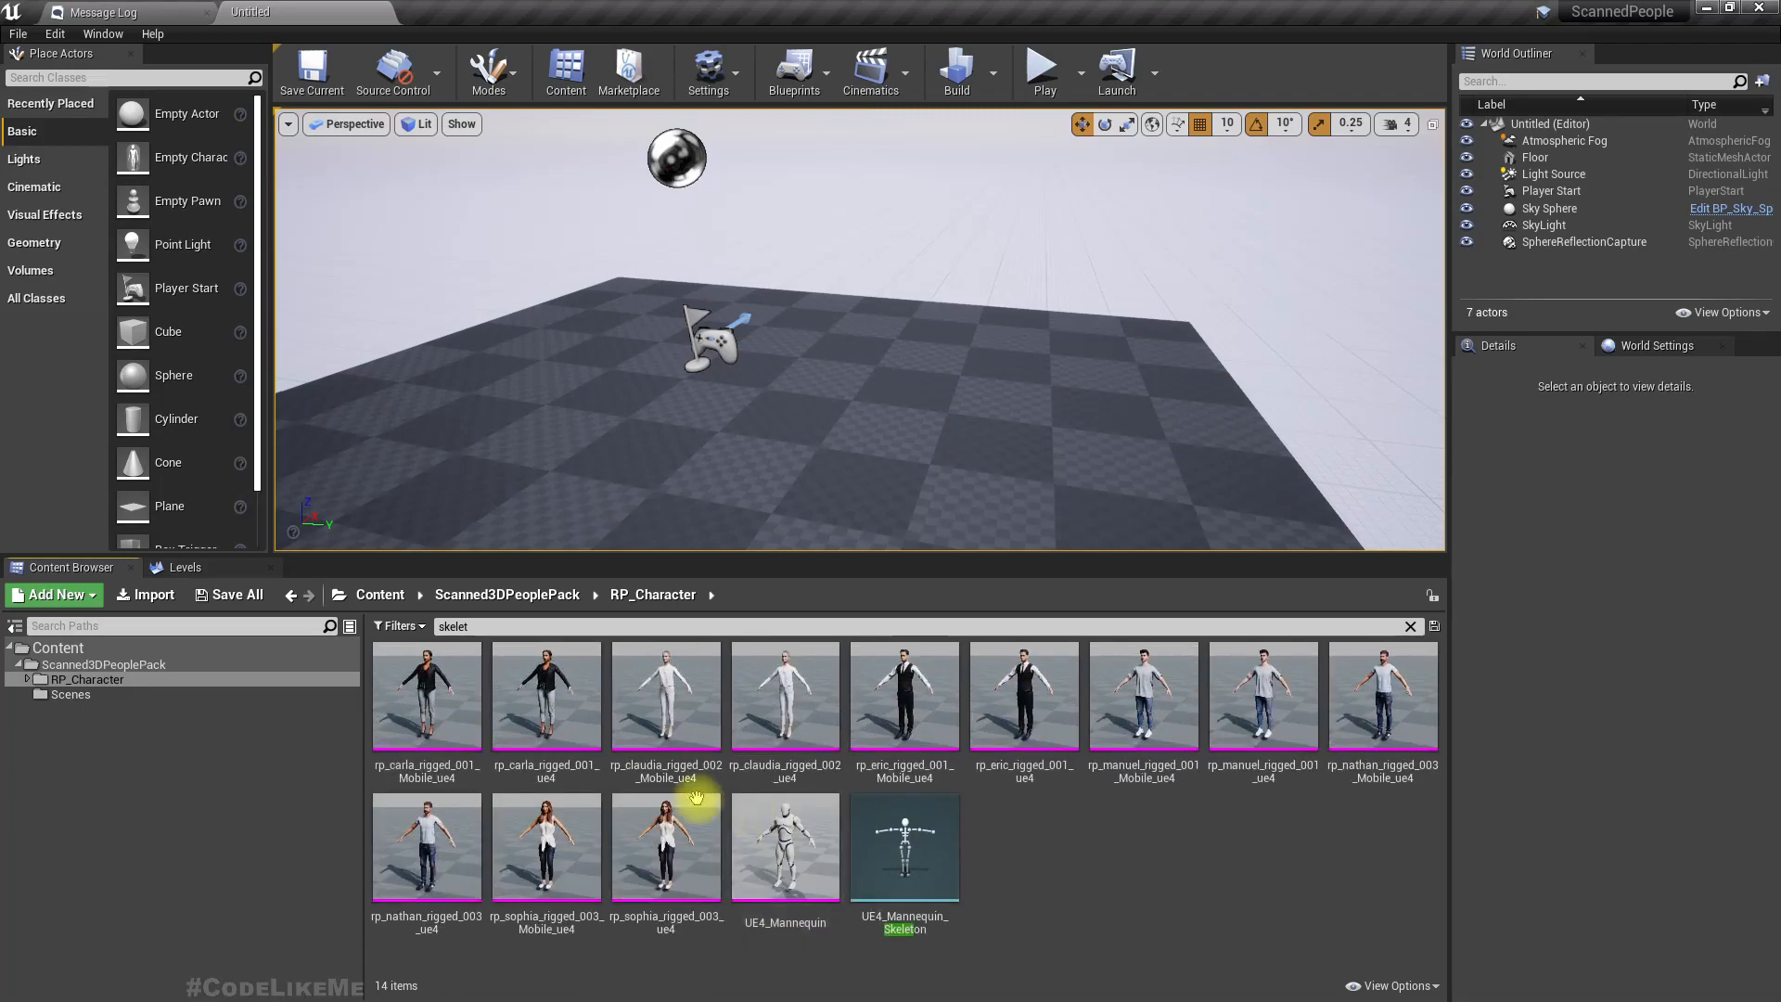
Open the rp_carla_rigged_001_ue4 skeletal mesh, dock its editor beside the level tab and examine the character up close
double_click(560, 680)
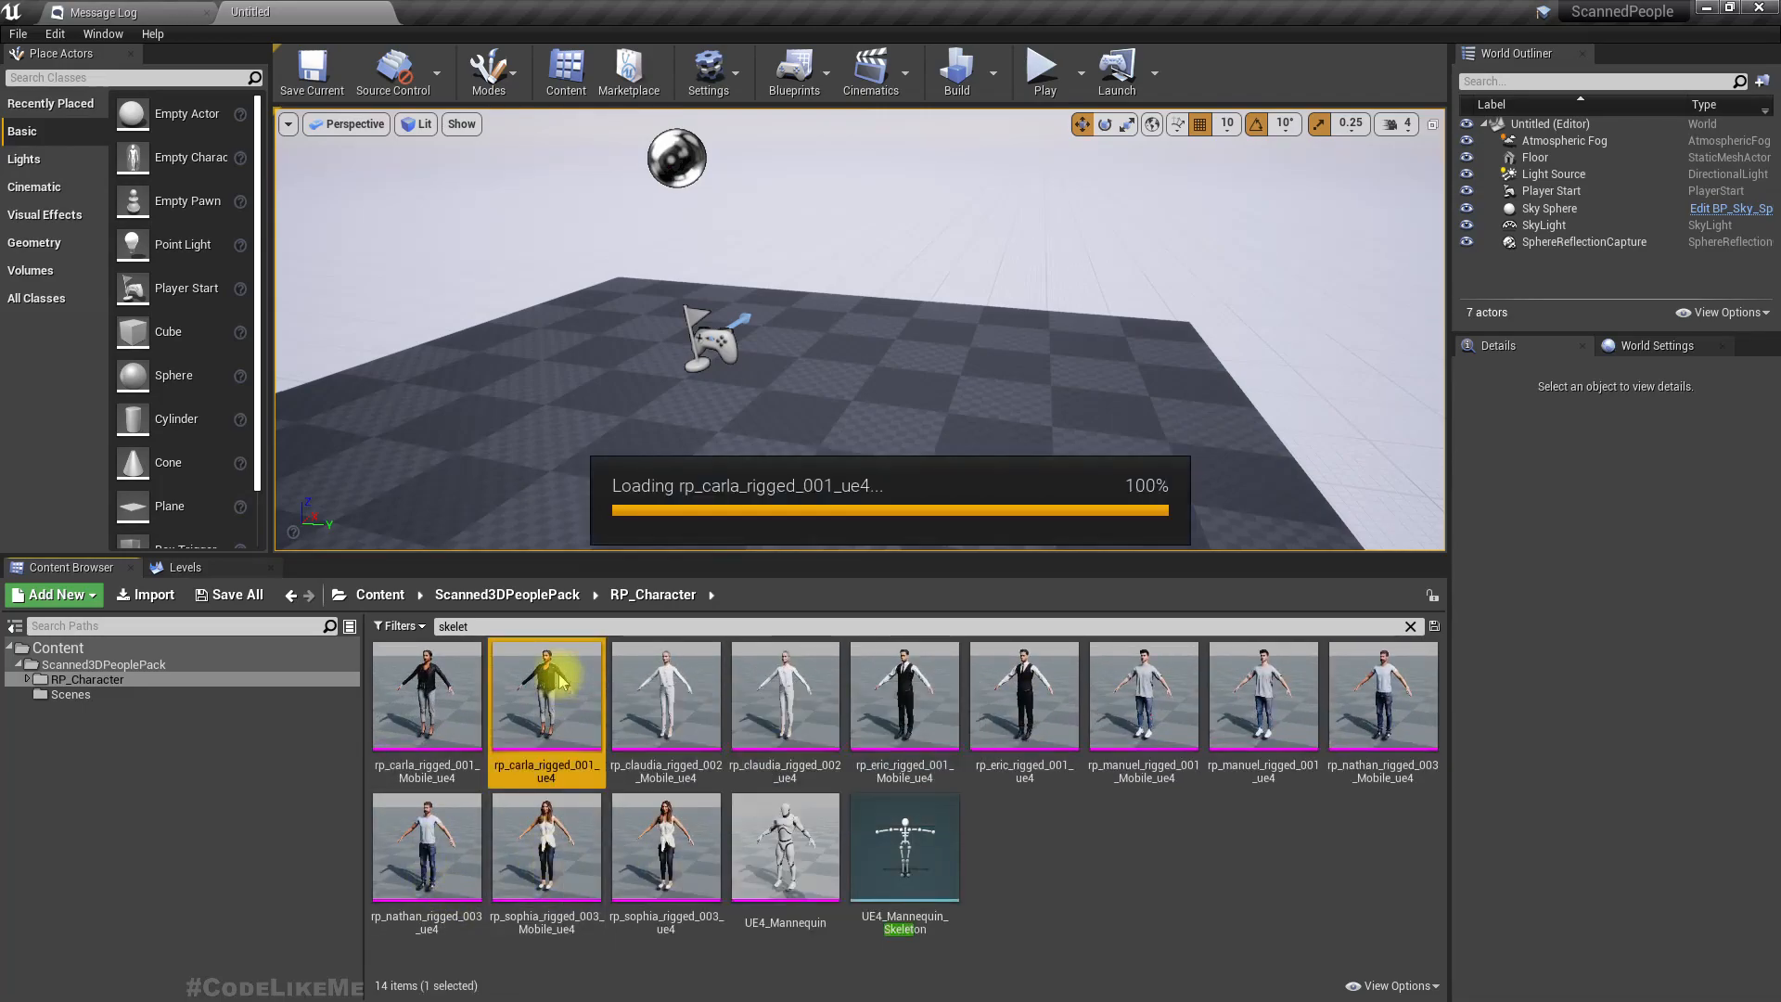
drag(805, 492, 940, 8)
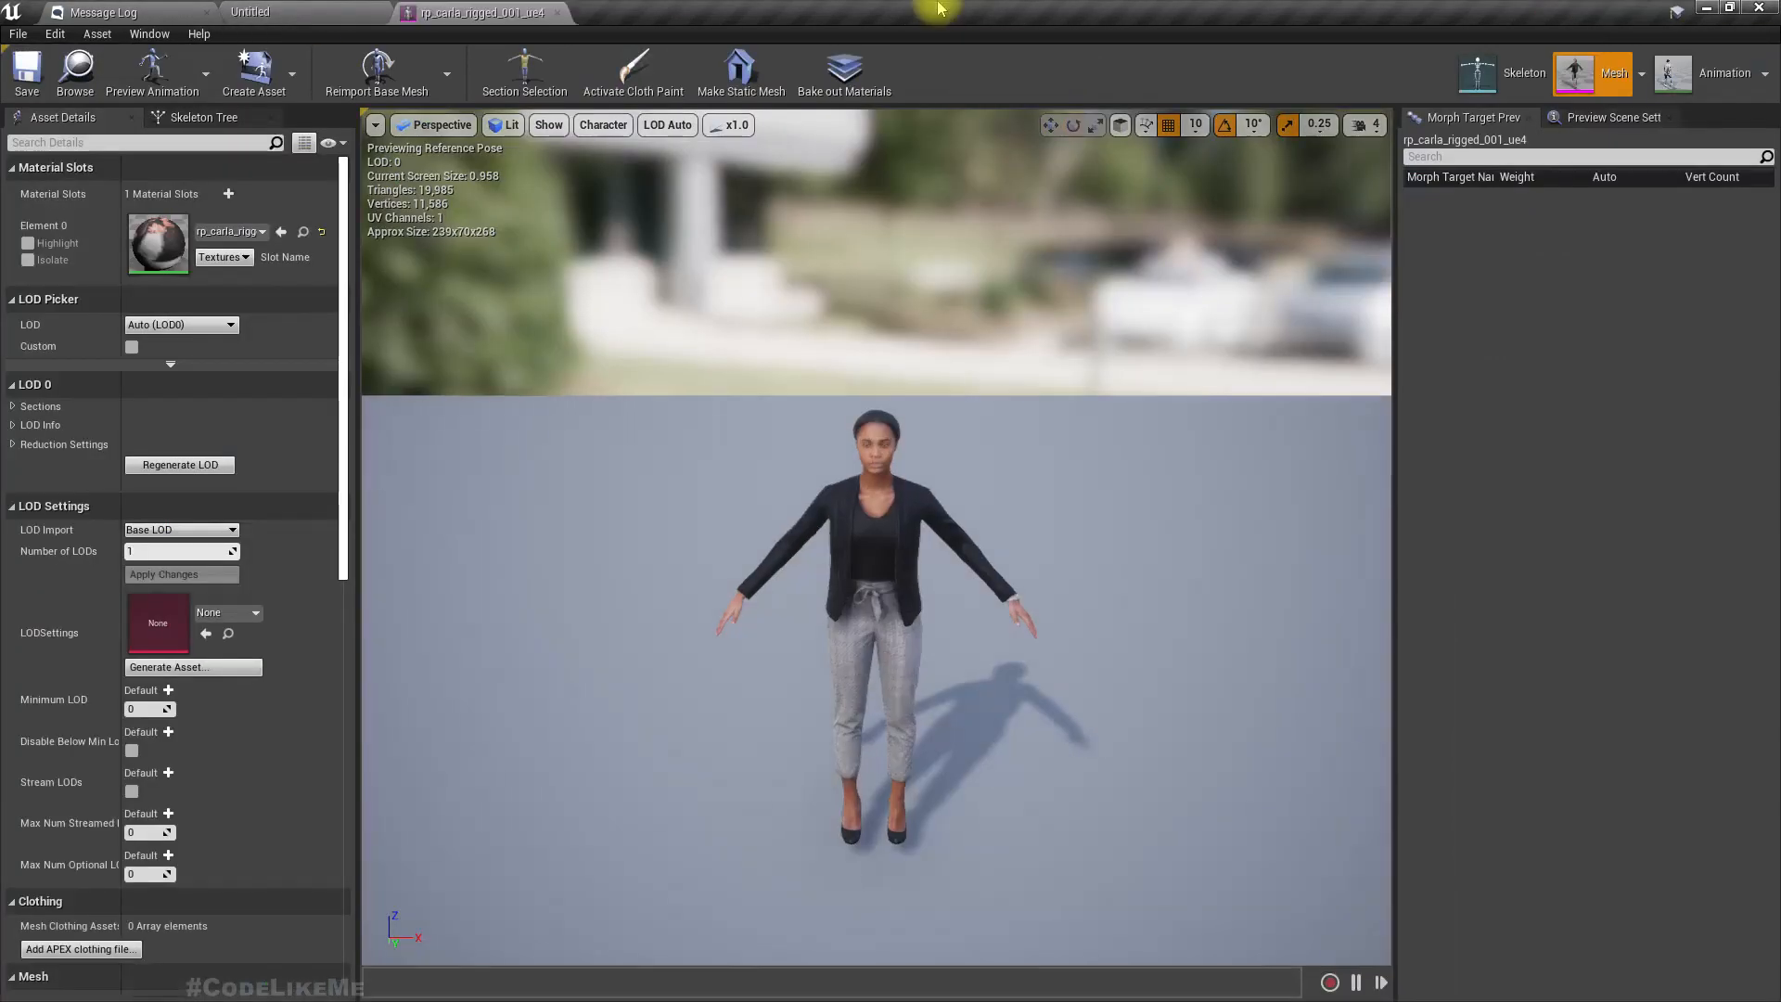
scroll(950, 649, up, 5)
Open the pack's rp_manuel_animated_001_dancing_Mobile_ue4 animation and examine the dancing character from the side
click(1728, 78)
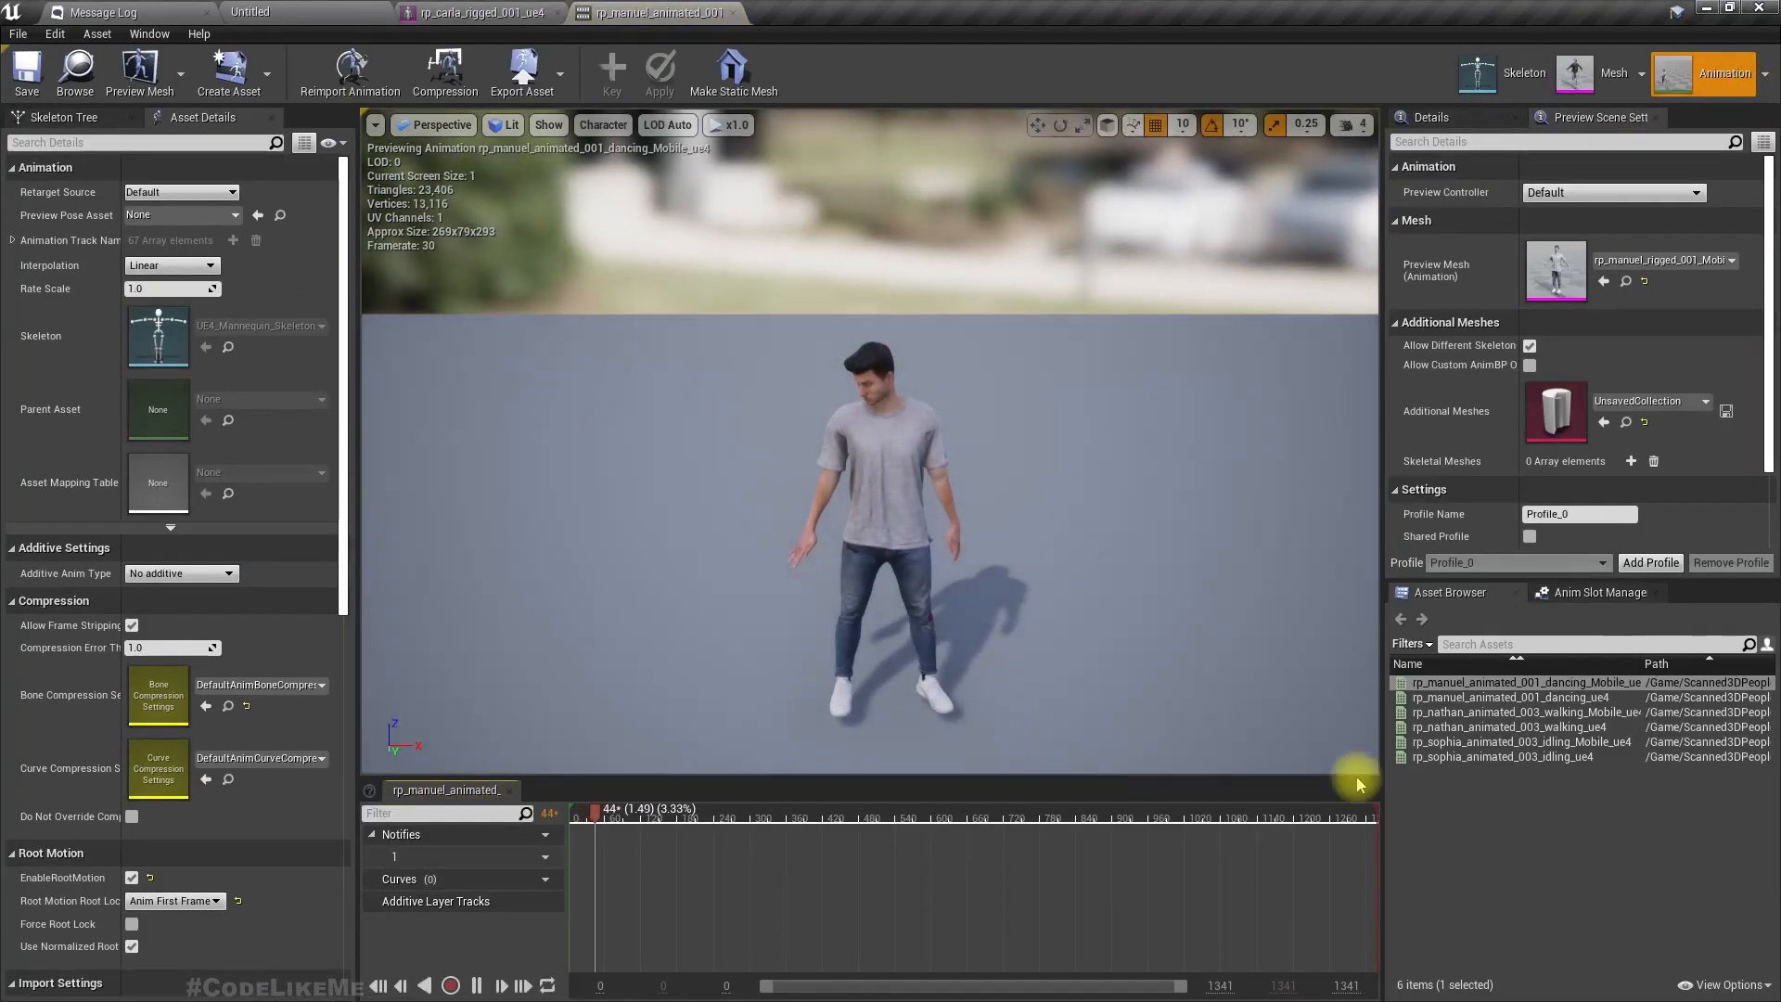
drag(715, 818, 827, 817)
right_drag(855, 732, 1076, 733)
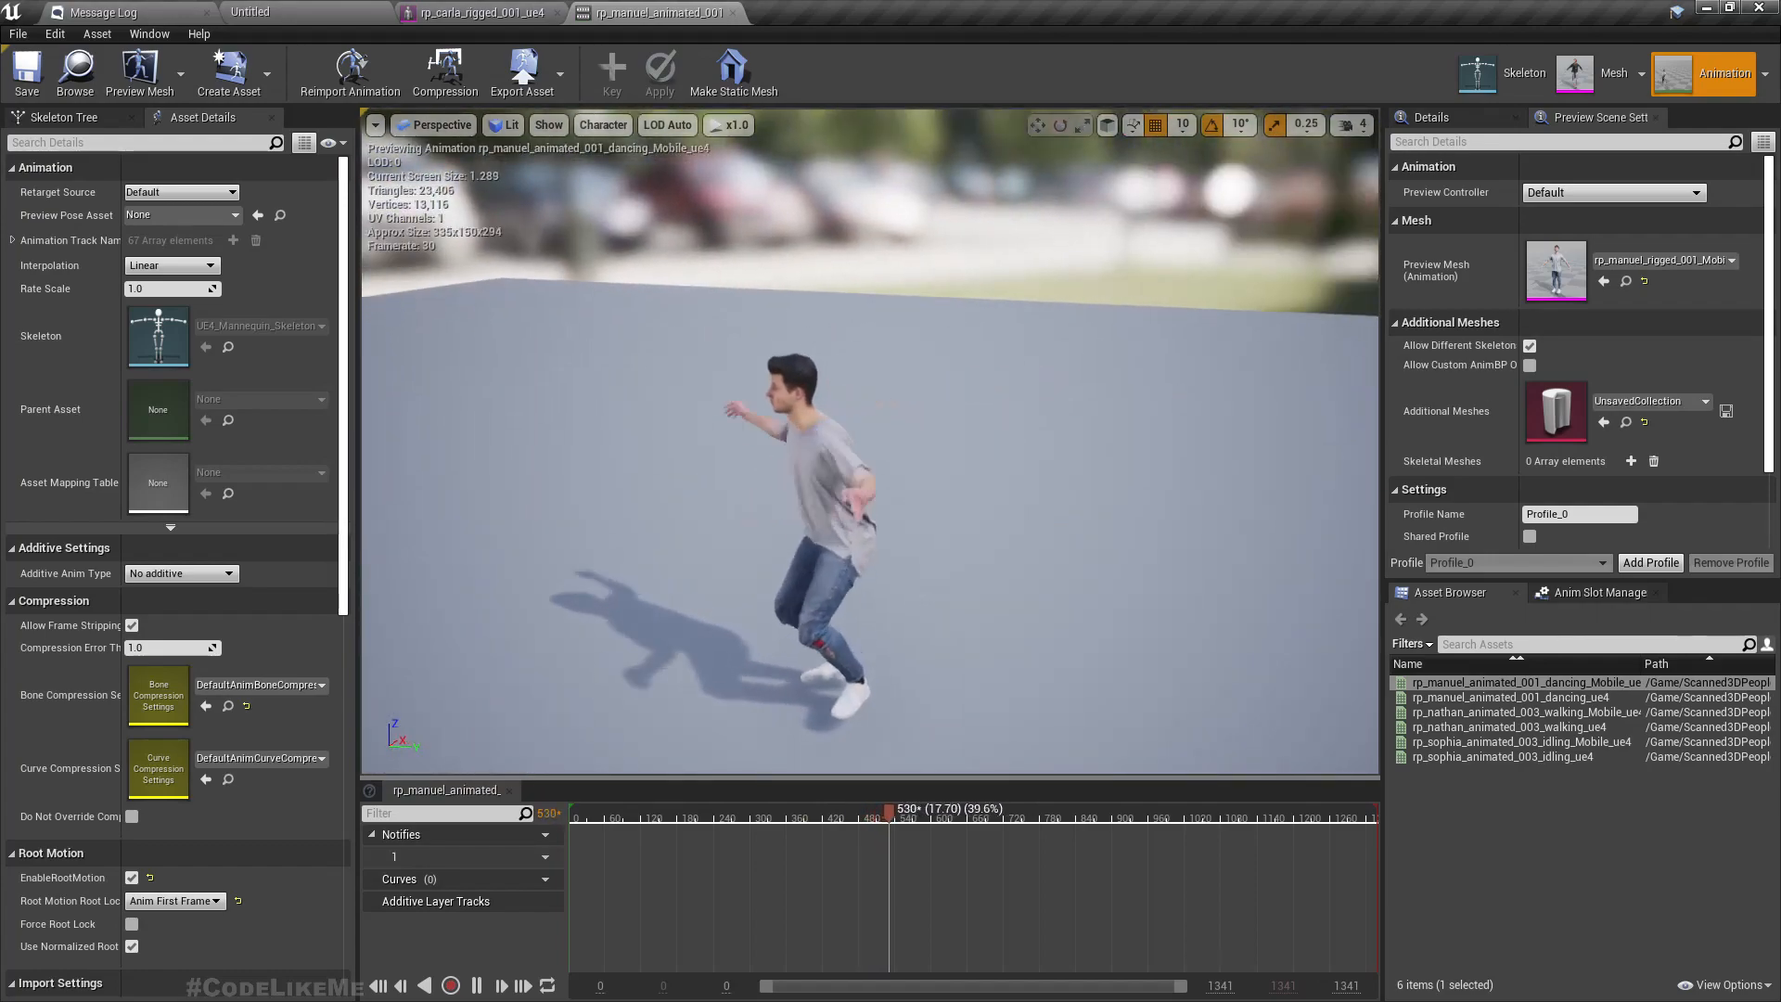
scroll(727, 656, up, 3)
scroll(726, 656, down, 6)
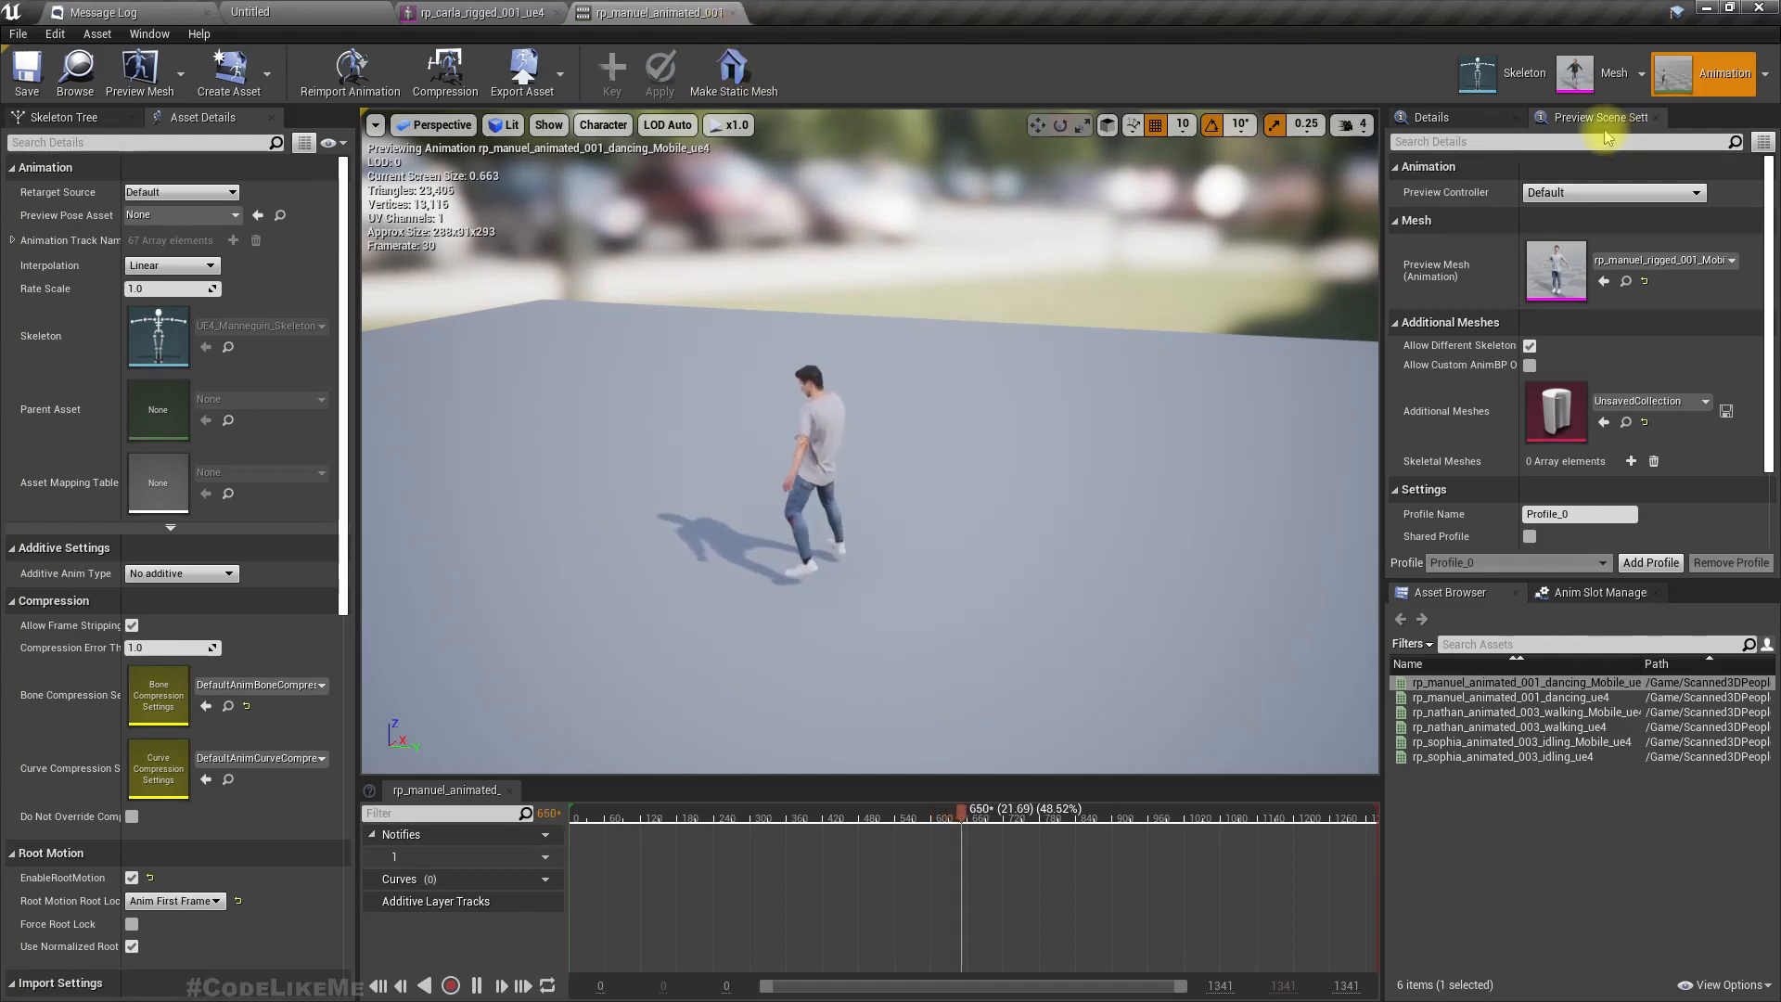
Open the UE4_Mannequin_Skeleton used by the animation and examine its bone tree and mannequin preview
click(1503, 73)
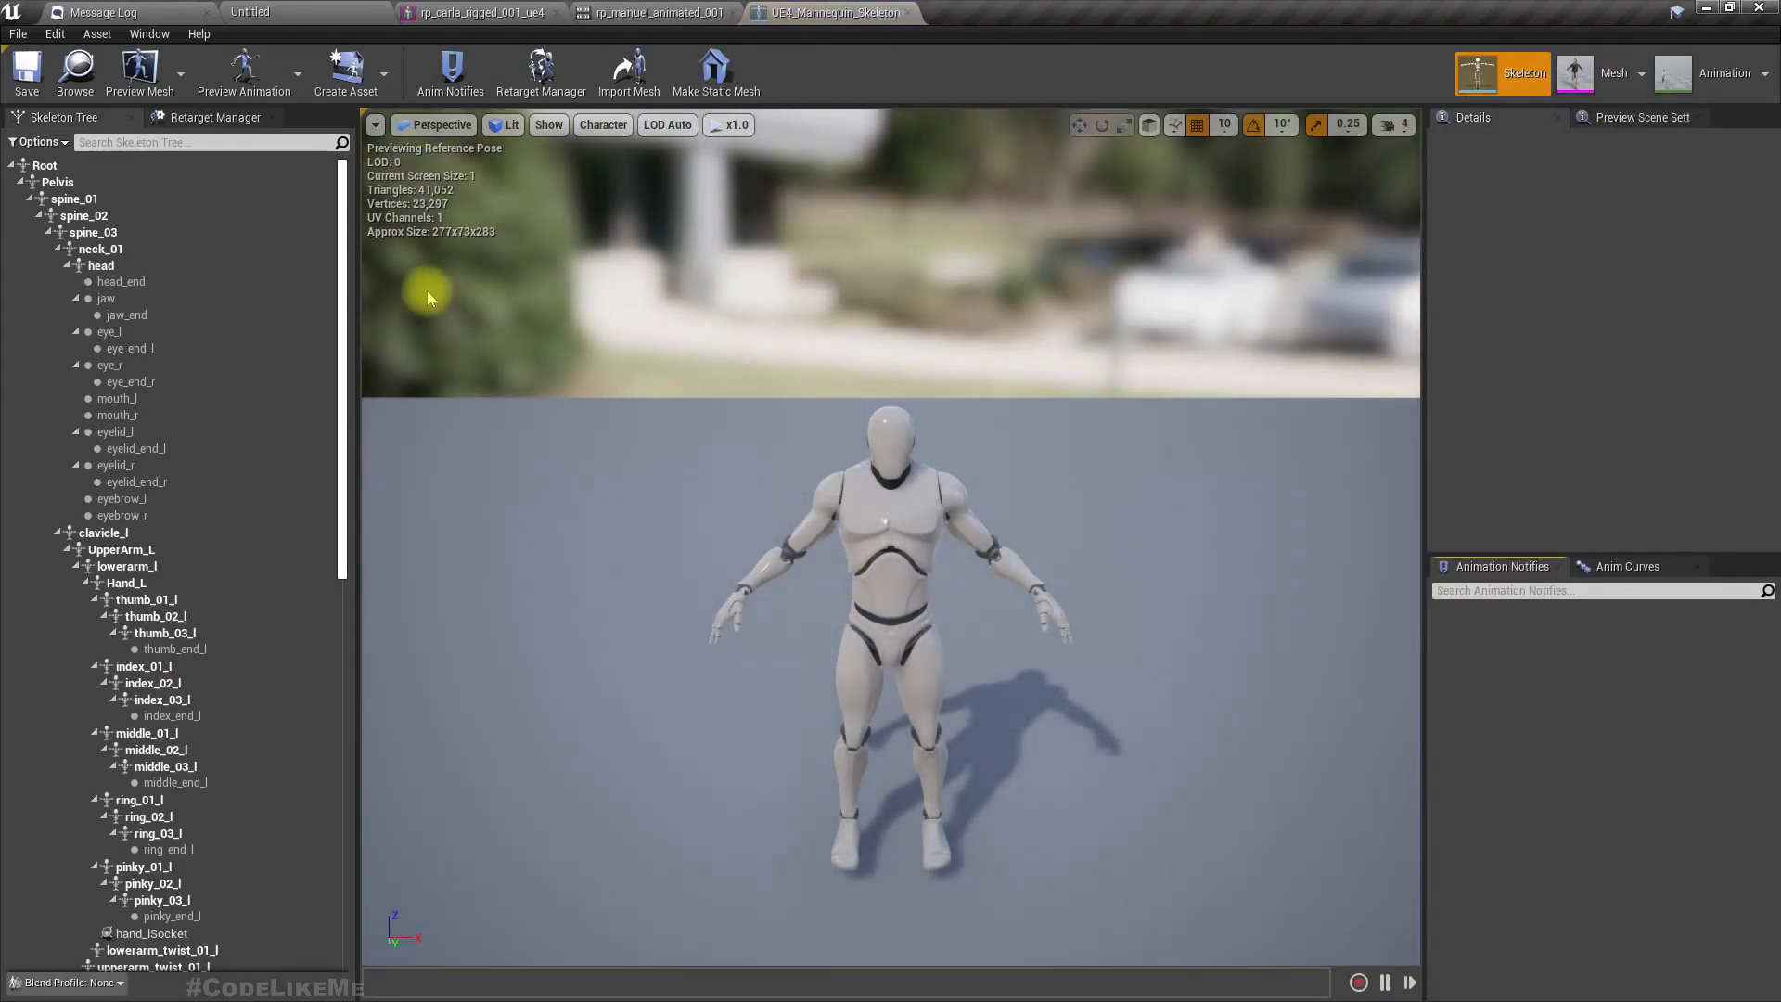
right_drag(861, 529, 877, 478)
key(s)
key(w)
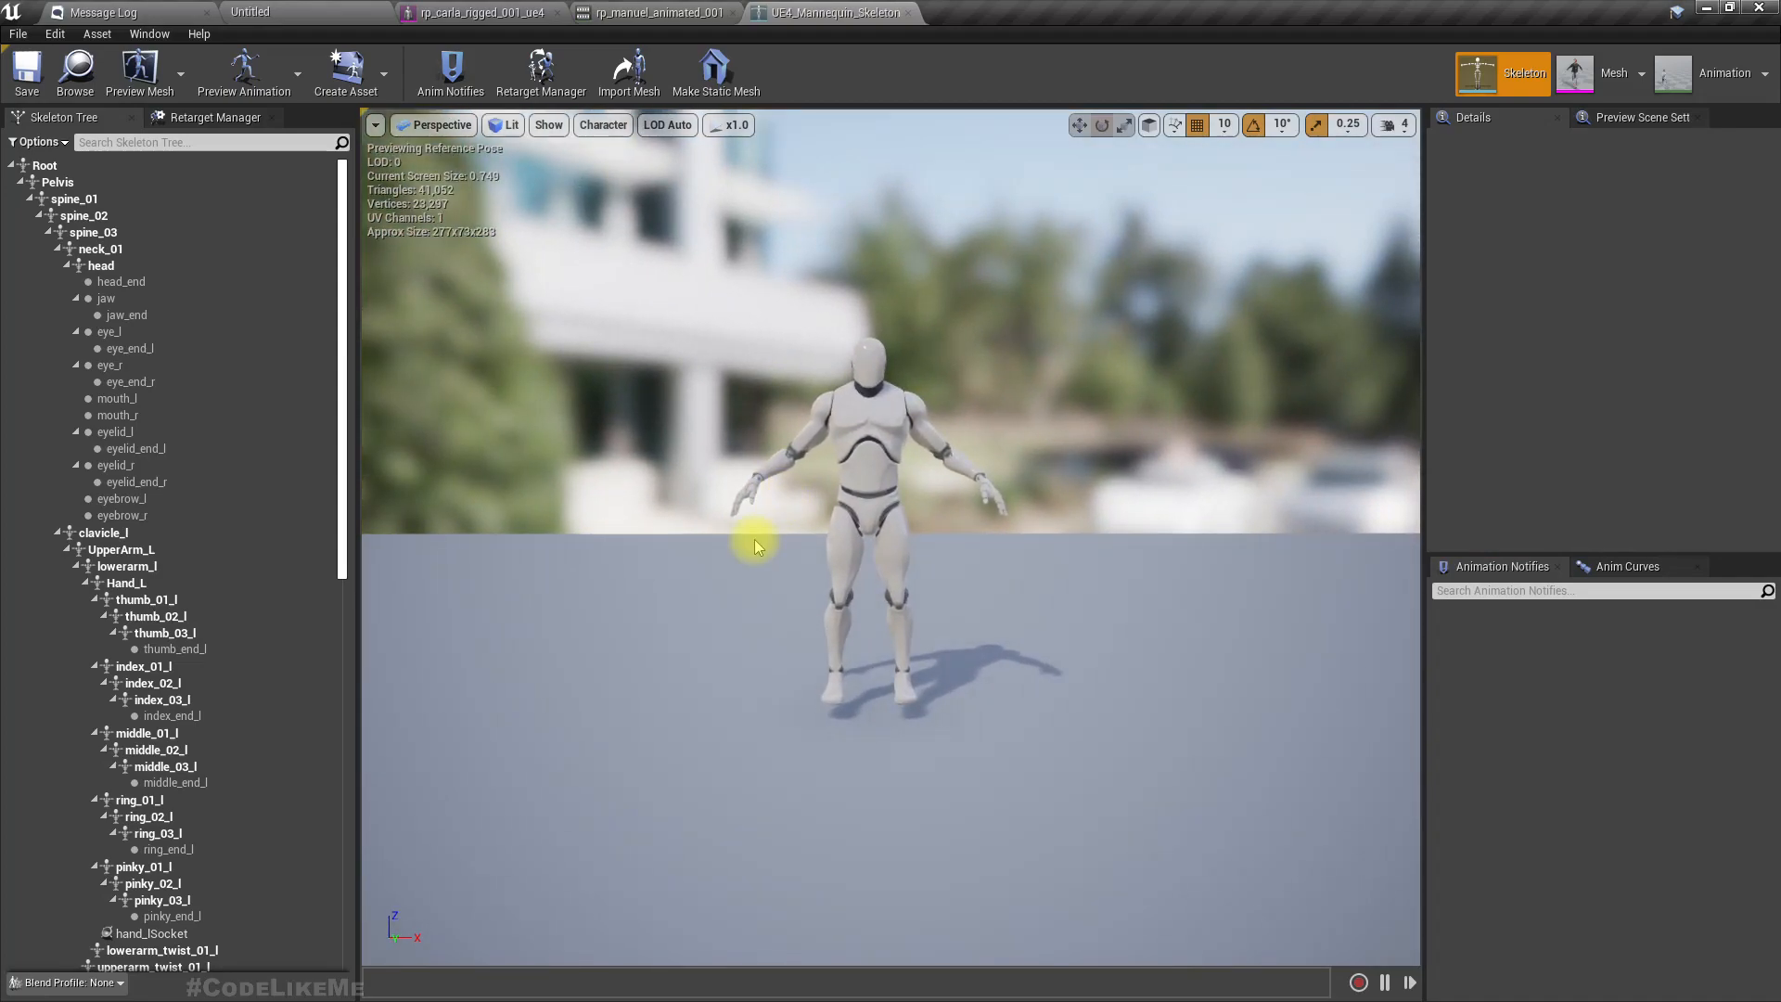
Locate the UE4_Mannequin_Skeleton asset in the Content Browser and return to the rp_carla_rigged_001_ue4 mesh
click(77, 72)
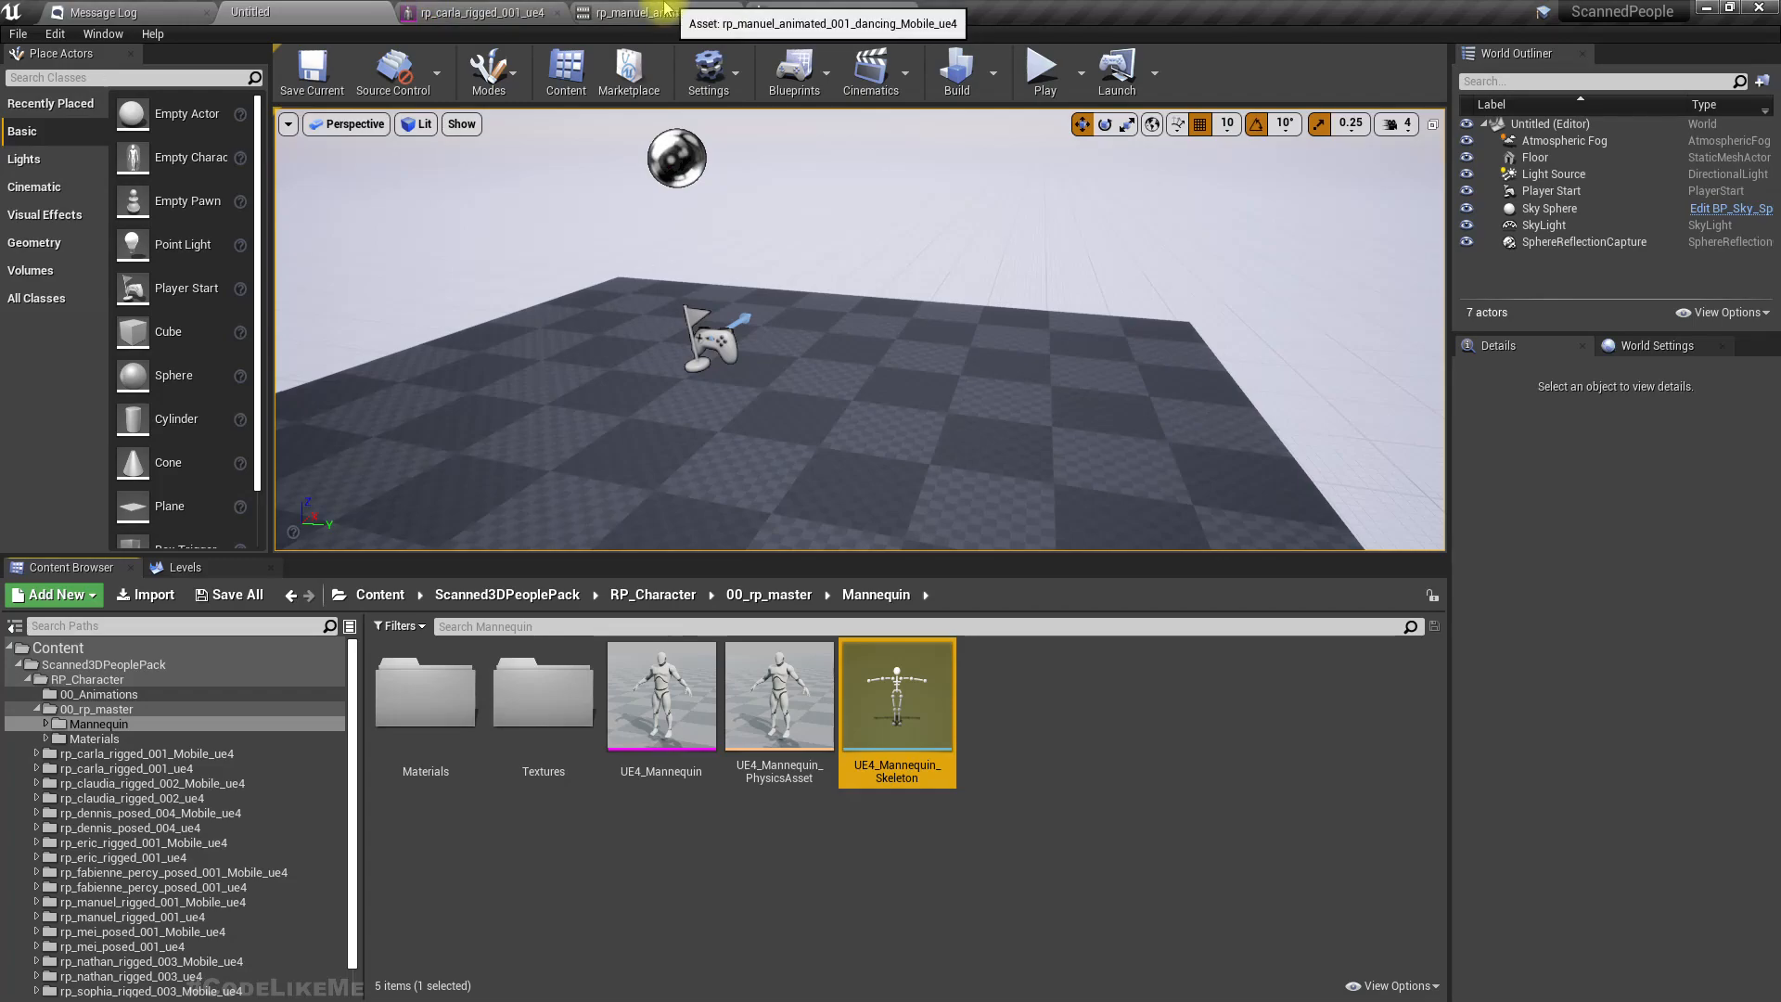
click(478, 12)
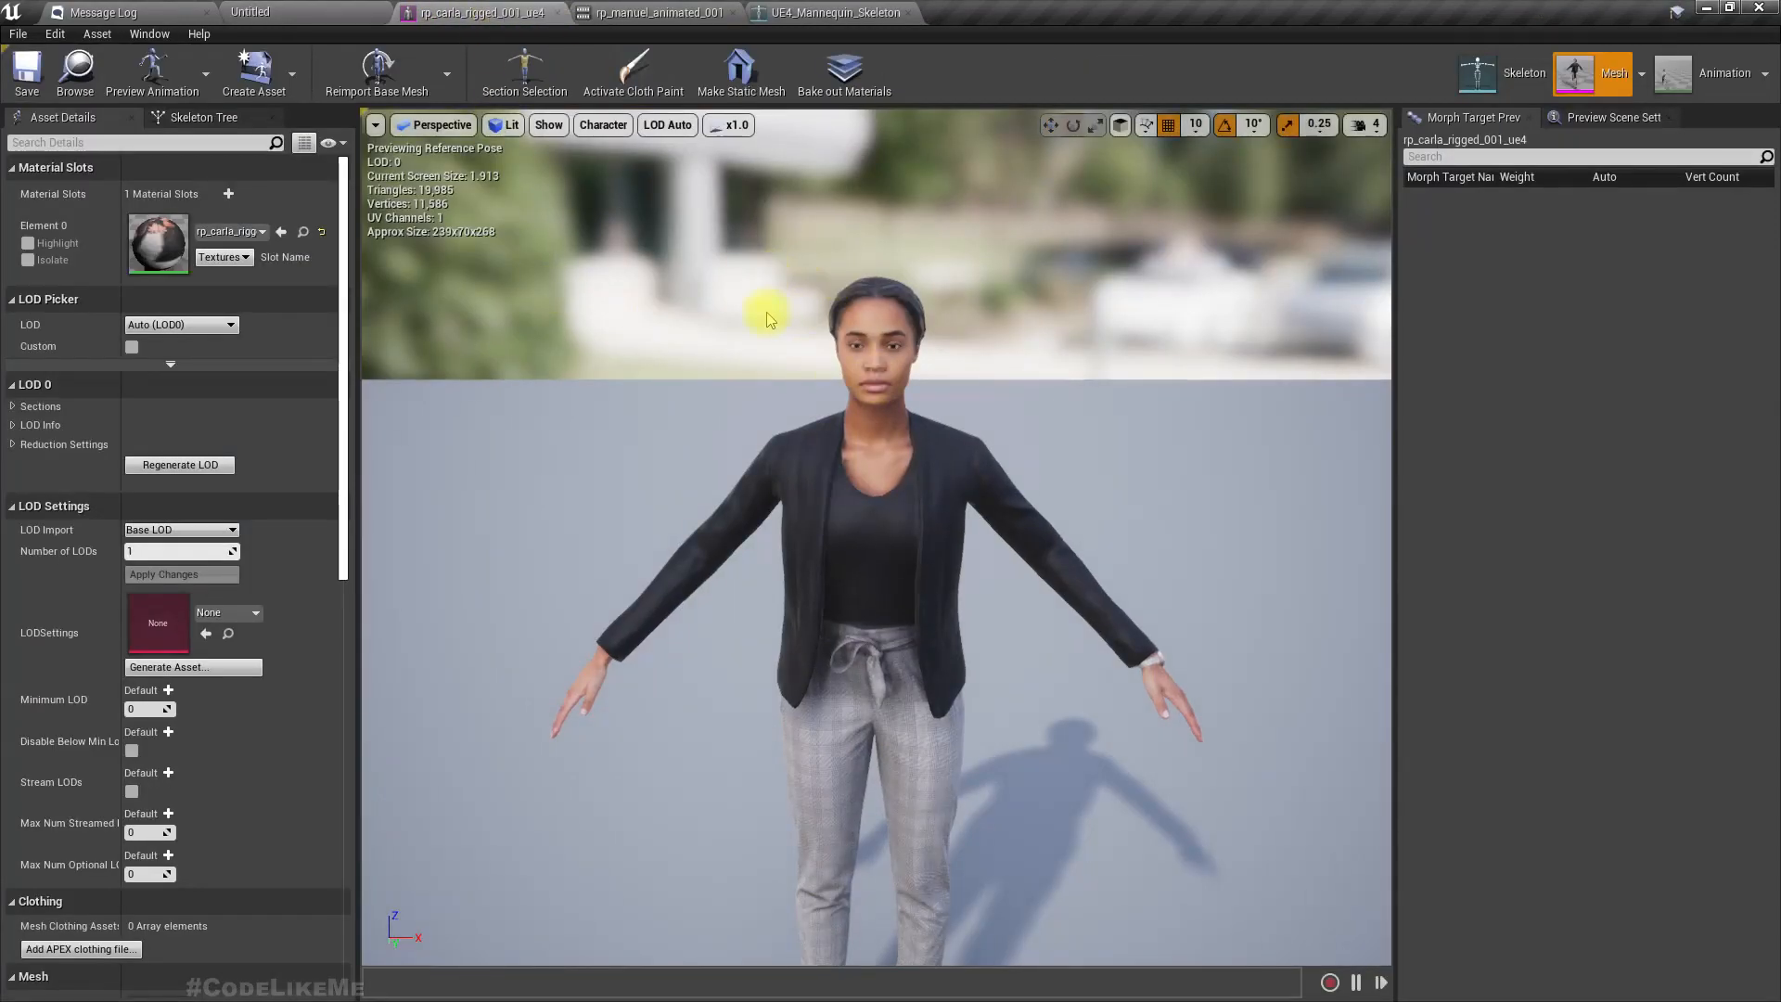
Revisit the pack's UE4_Mannequin_Skeleton, switch to the GrabAndThrow project and open its Mannequin/Character/Mesh folder
click(297, 13)
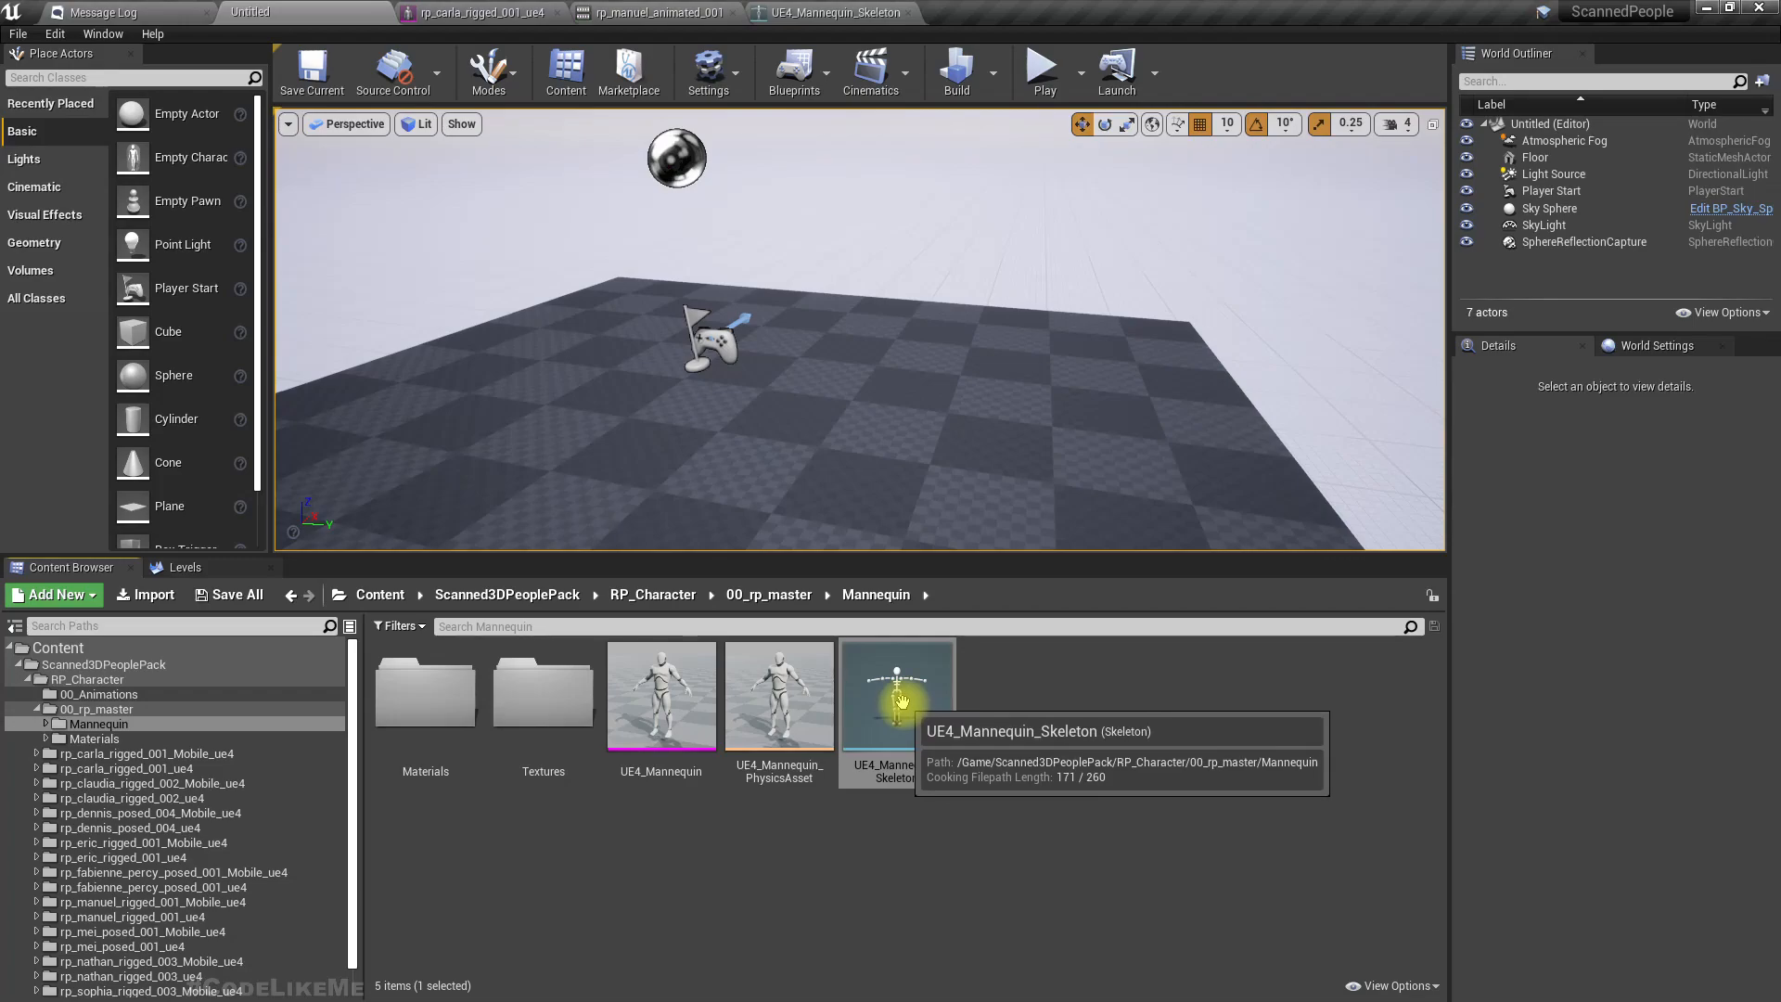
double_click(902, 703)
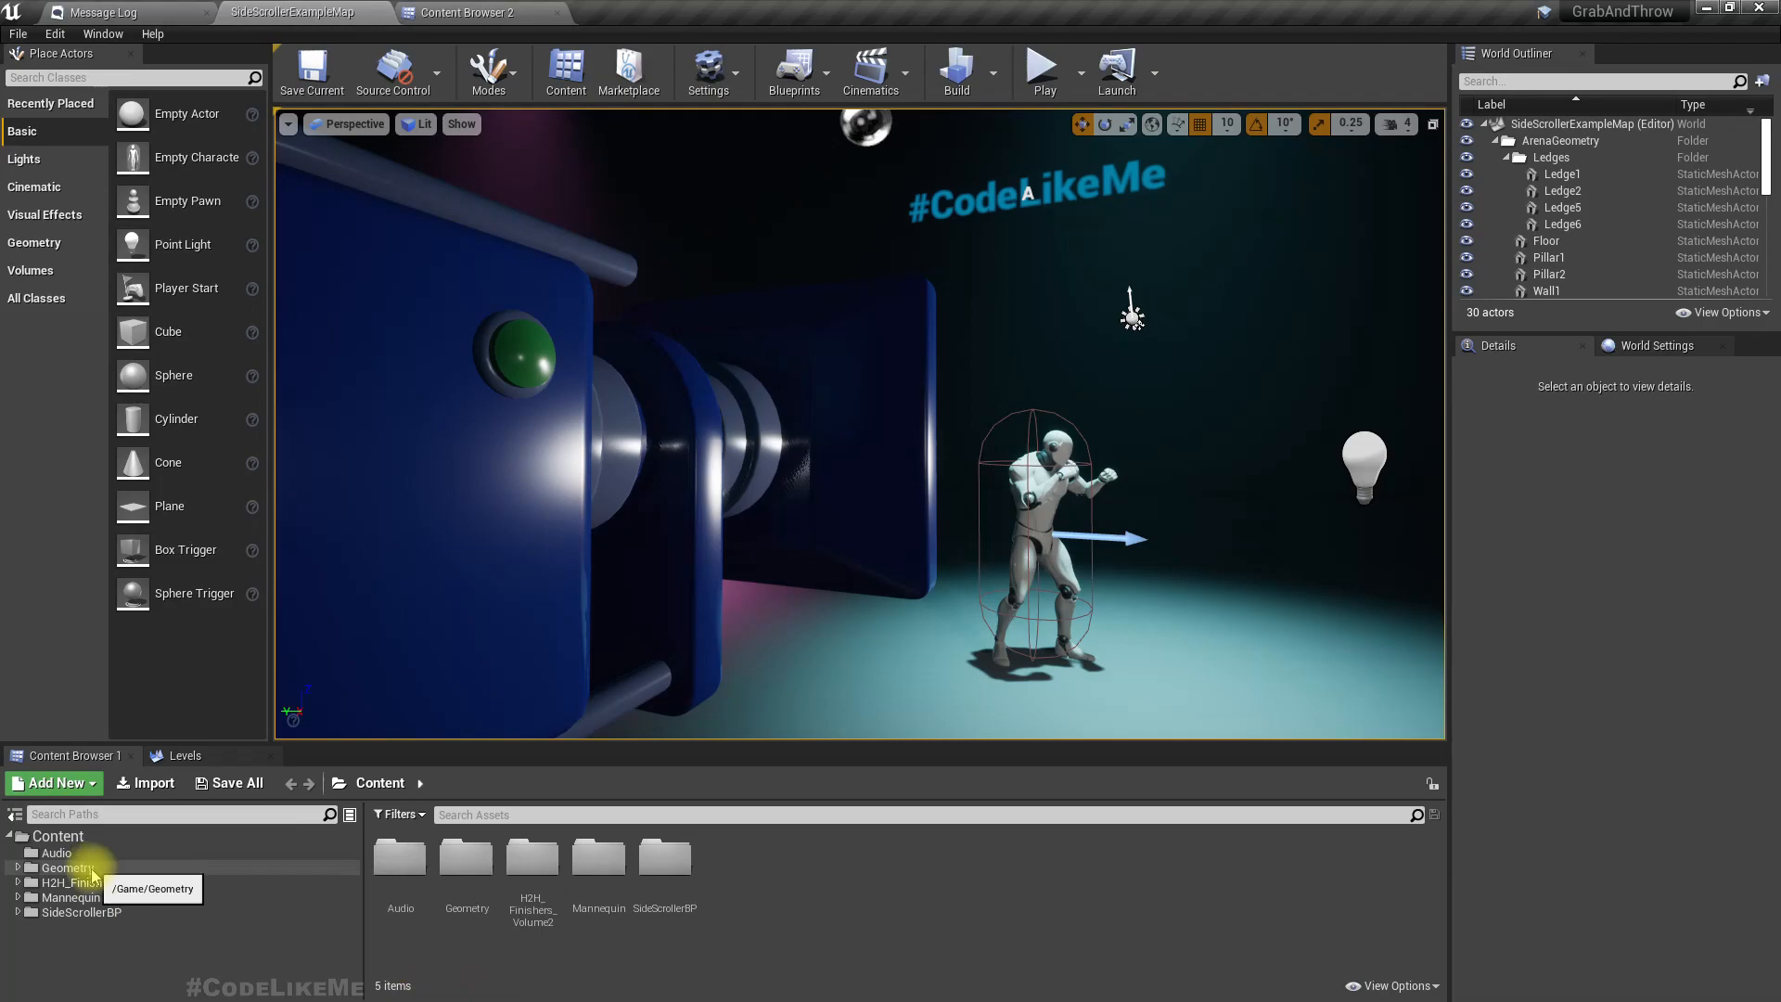
click(107, 897)
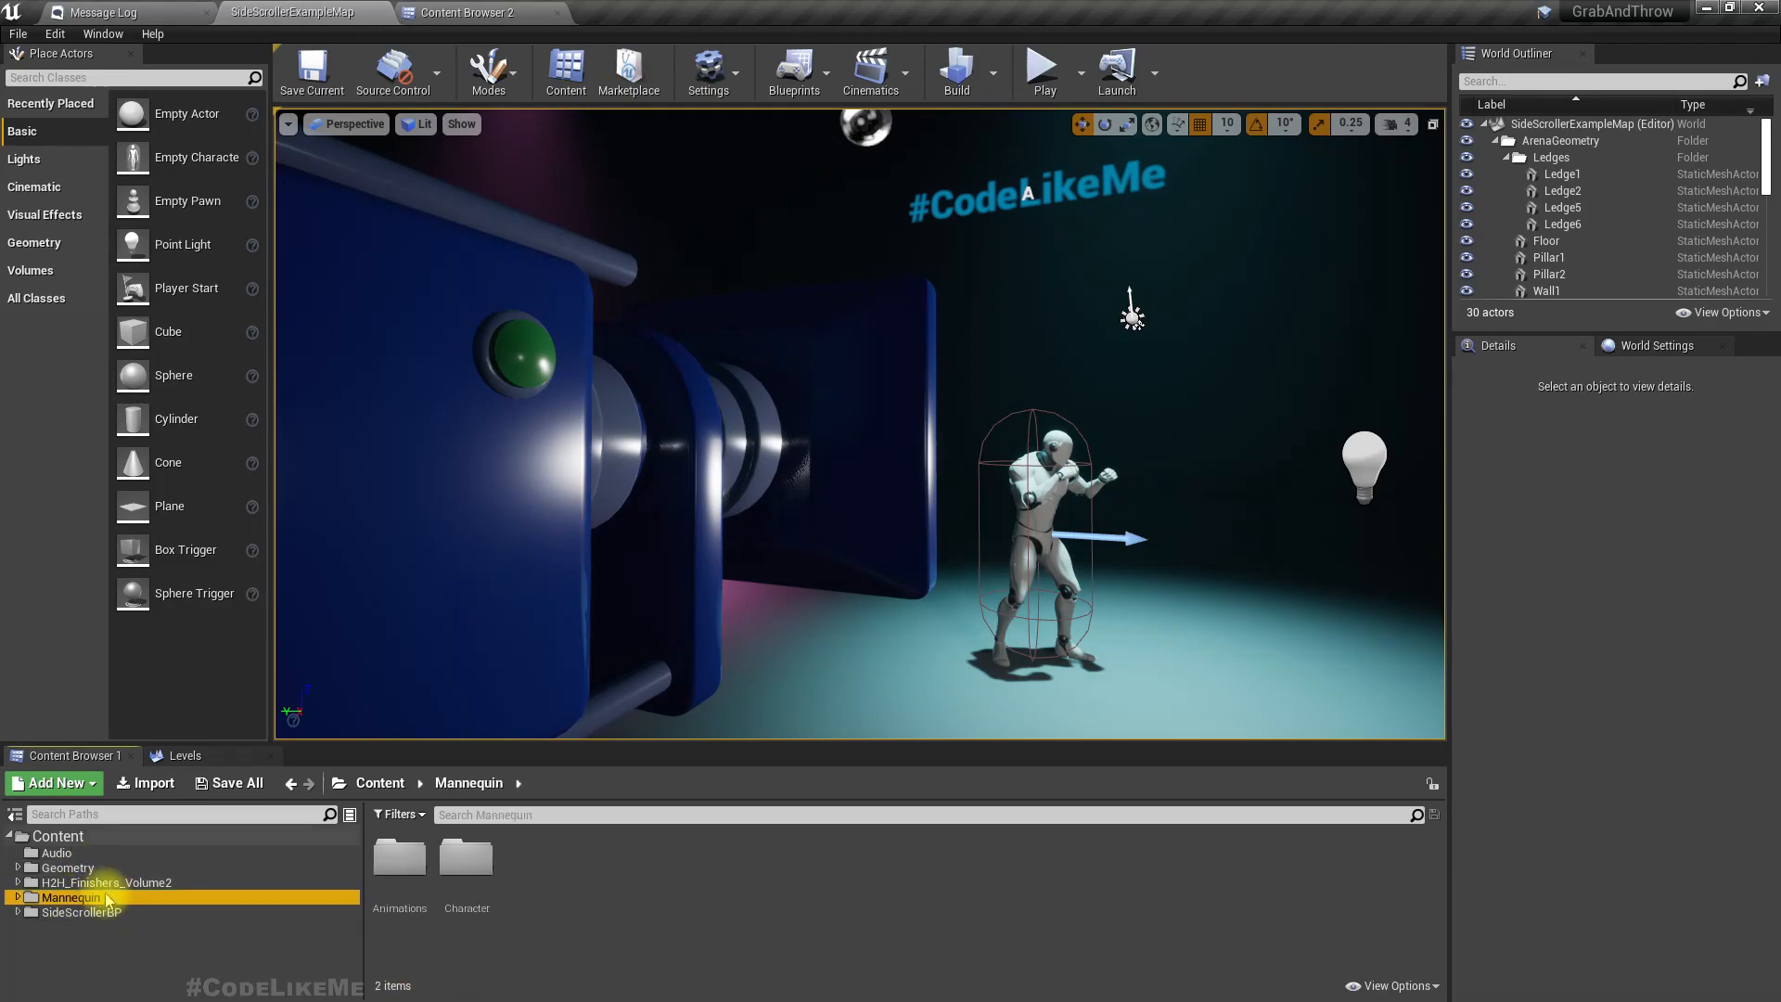
double_click(475, 881)
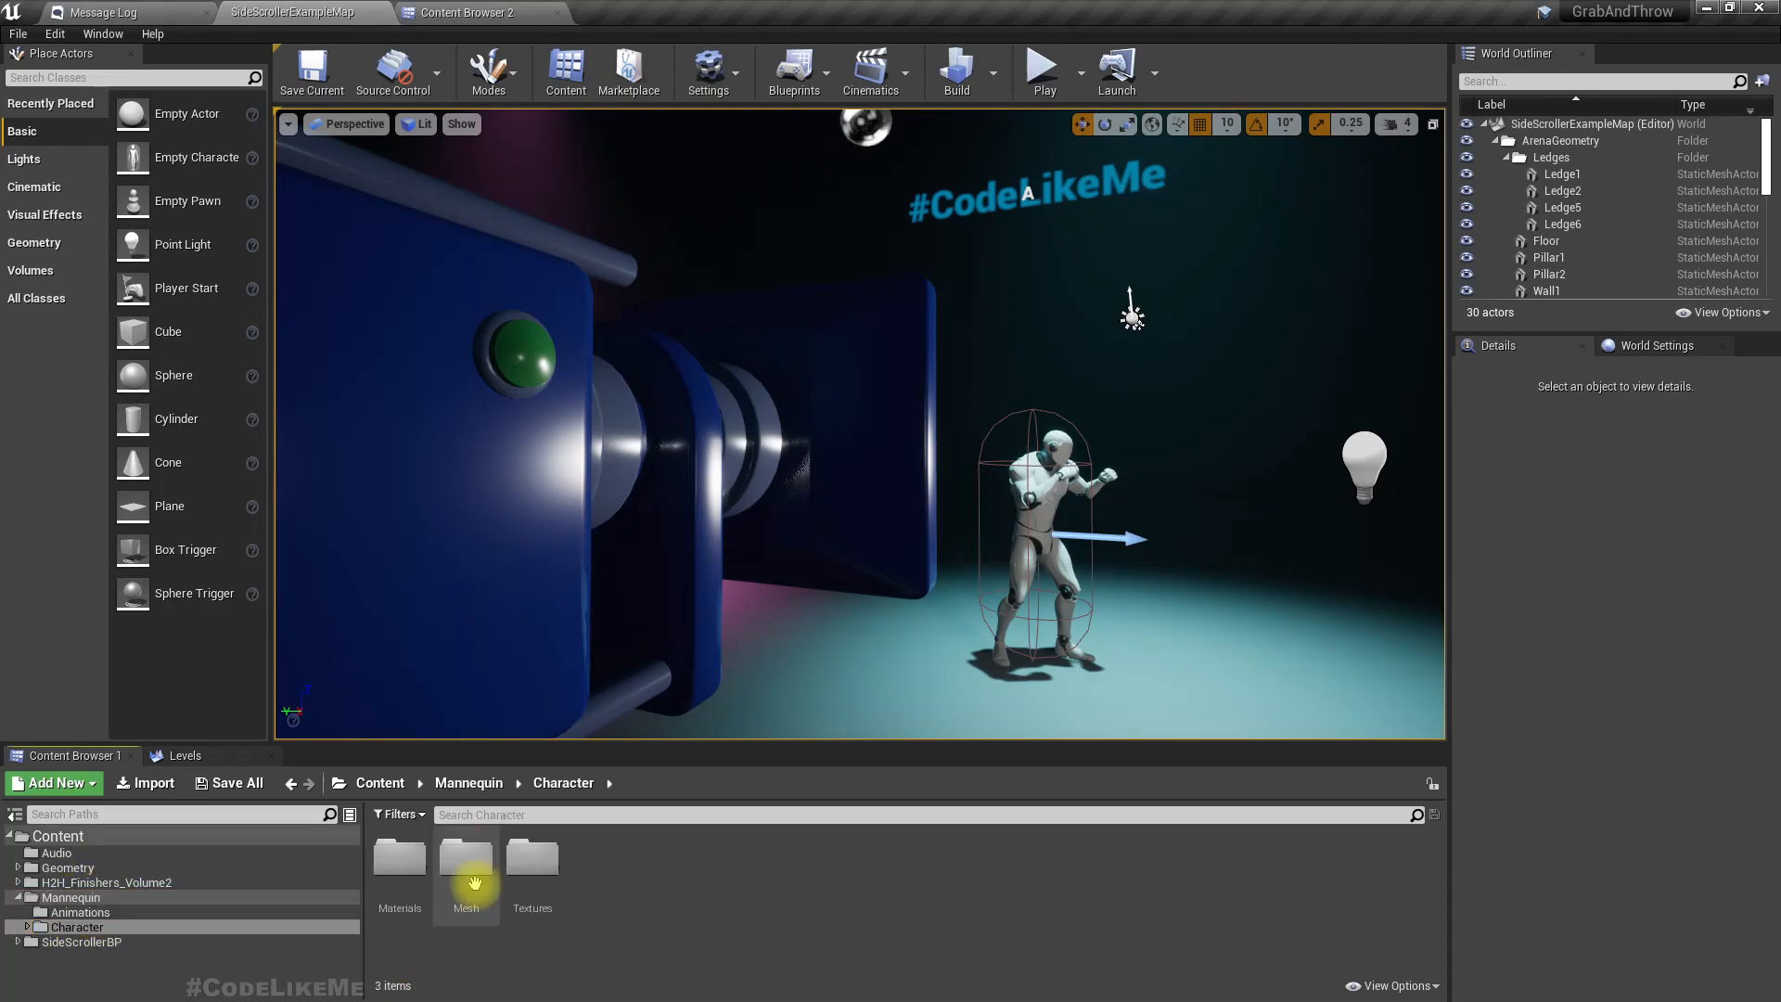
double_click(476, 881)
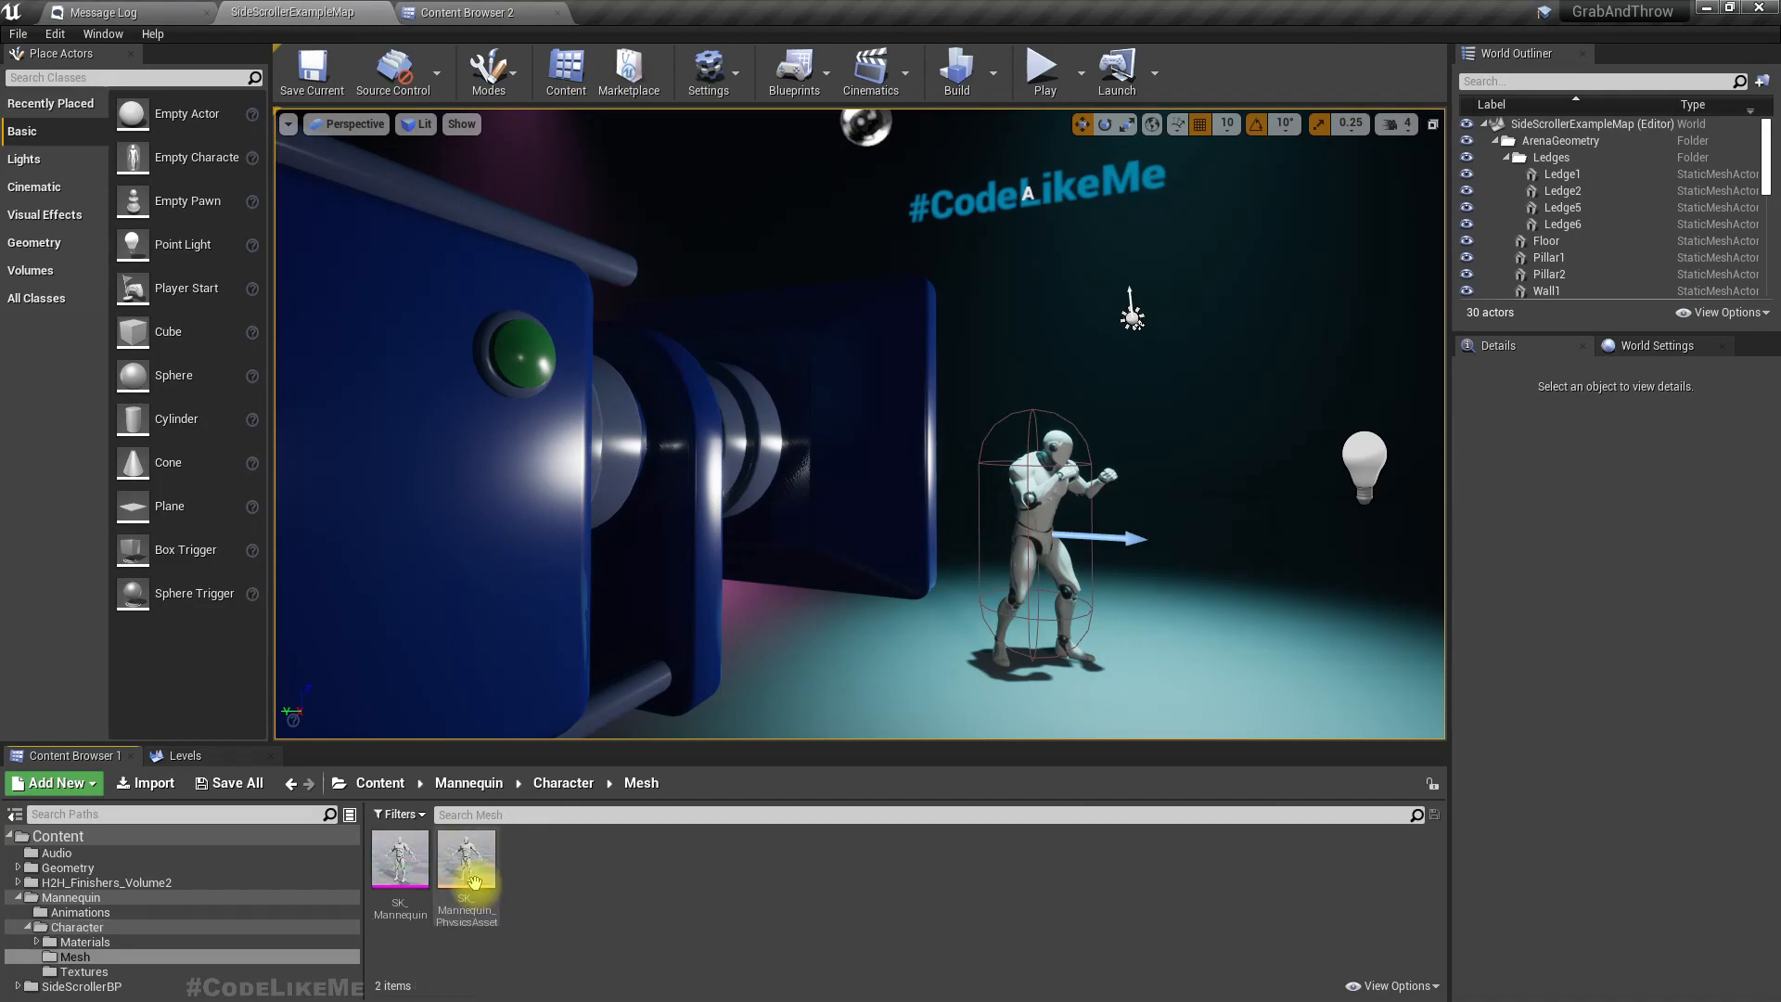
Open the SK_Mannequin mesh used by the level's SideScrollerCharacter and locate it in the Content Browser
click(1055, 456)
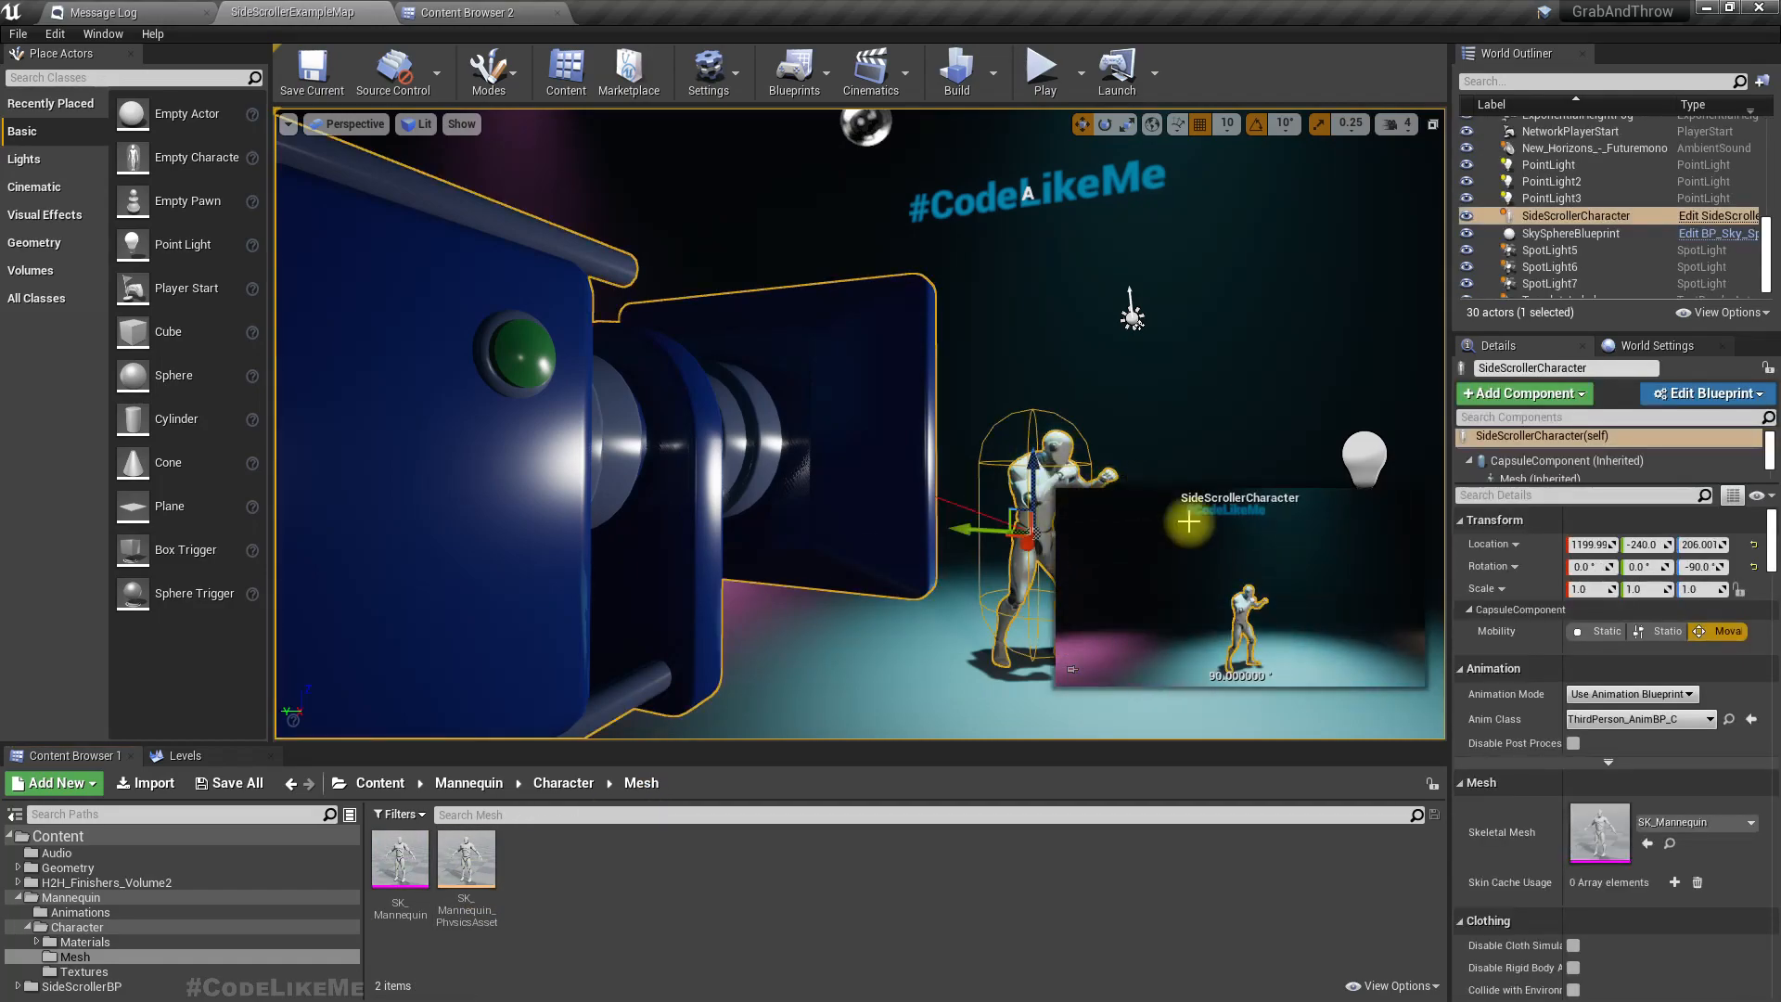
click(1671, 844)
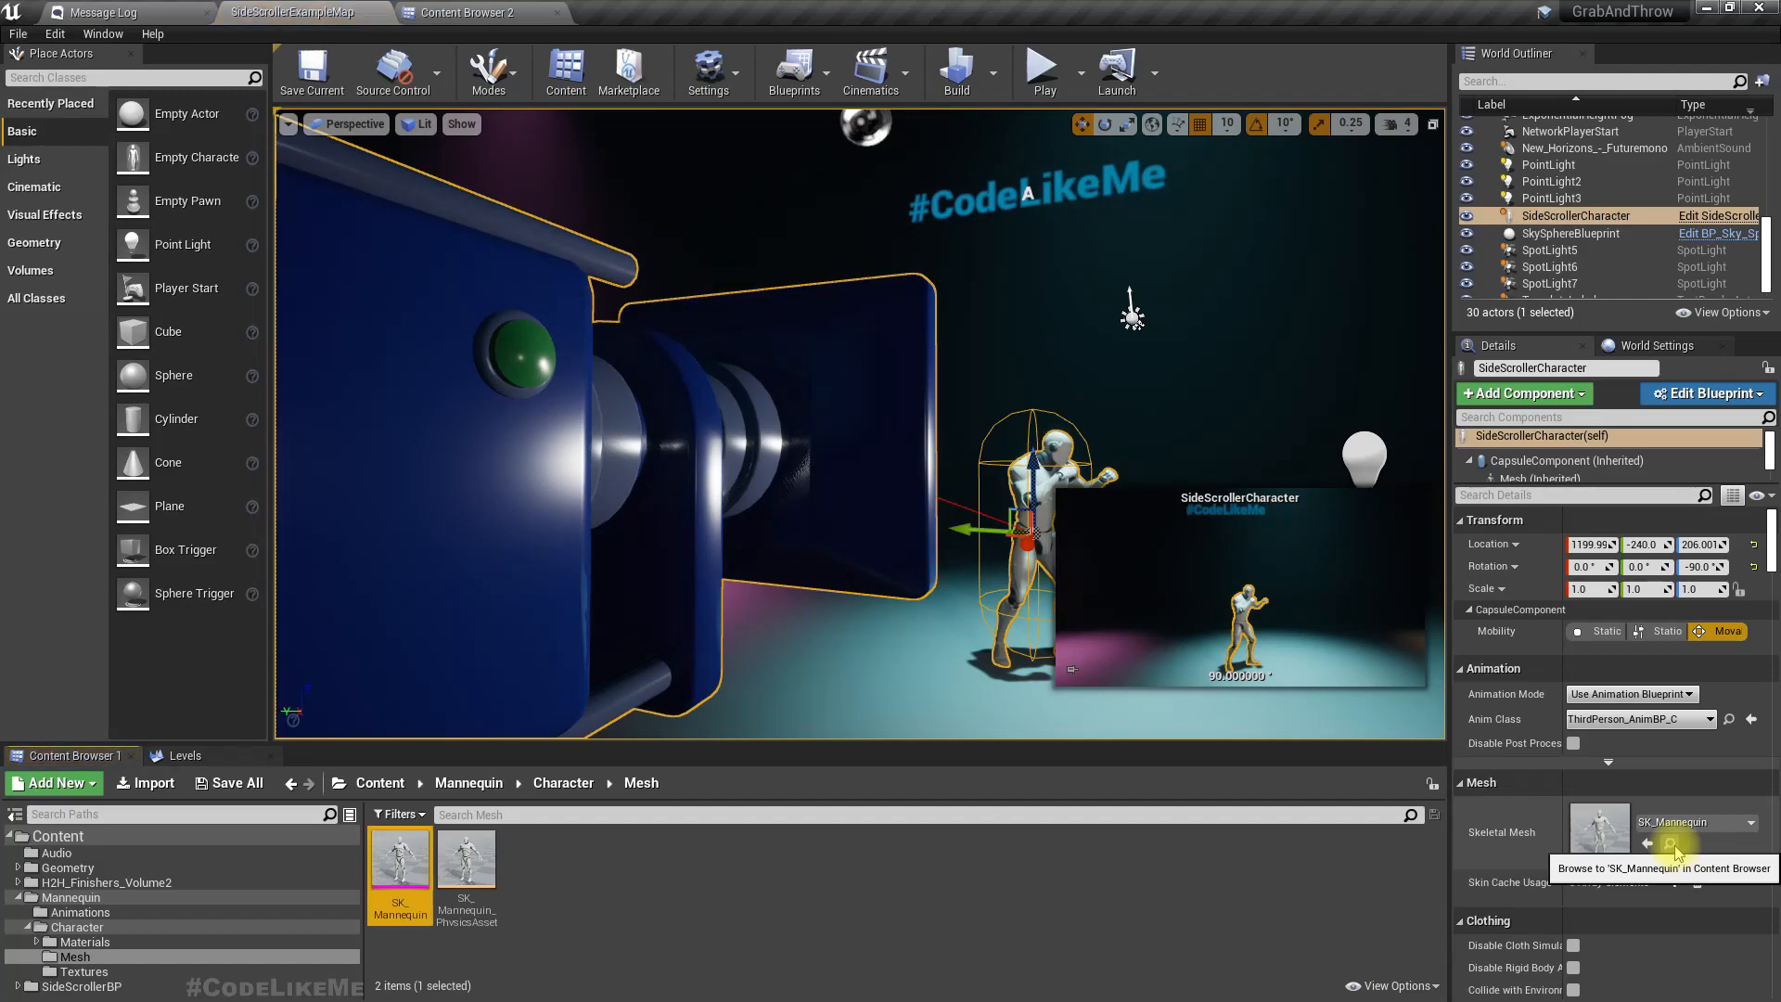
double_click(1592, 823)
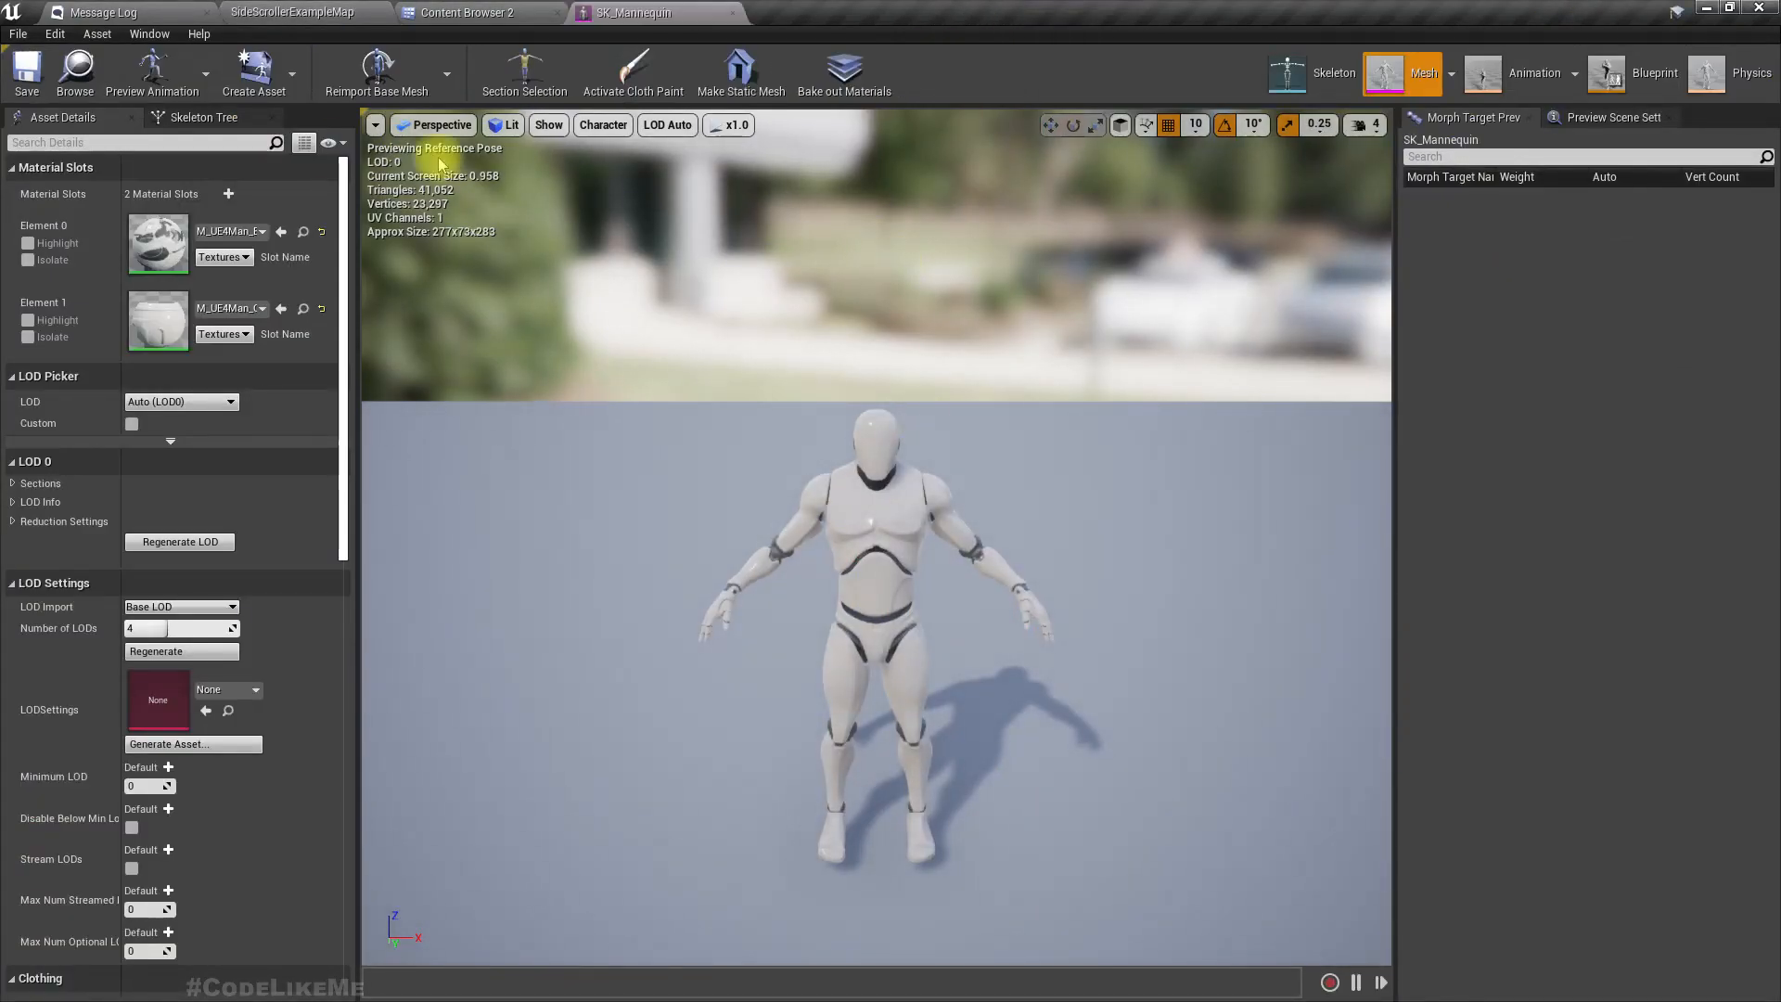
click(78, 79)
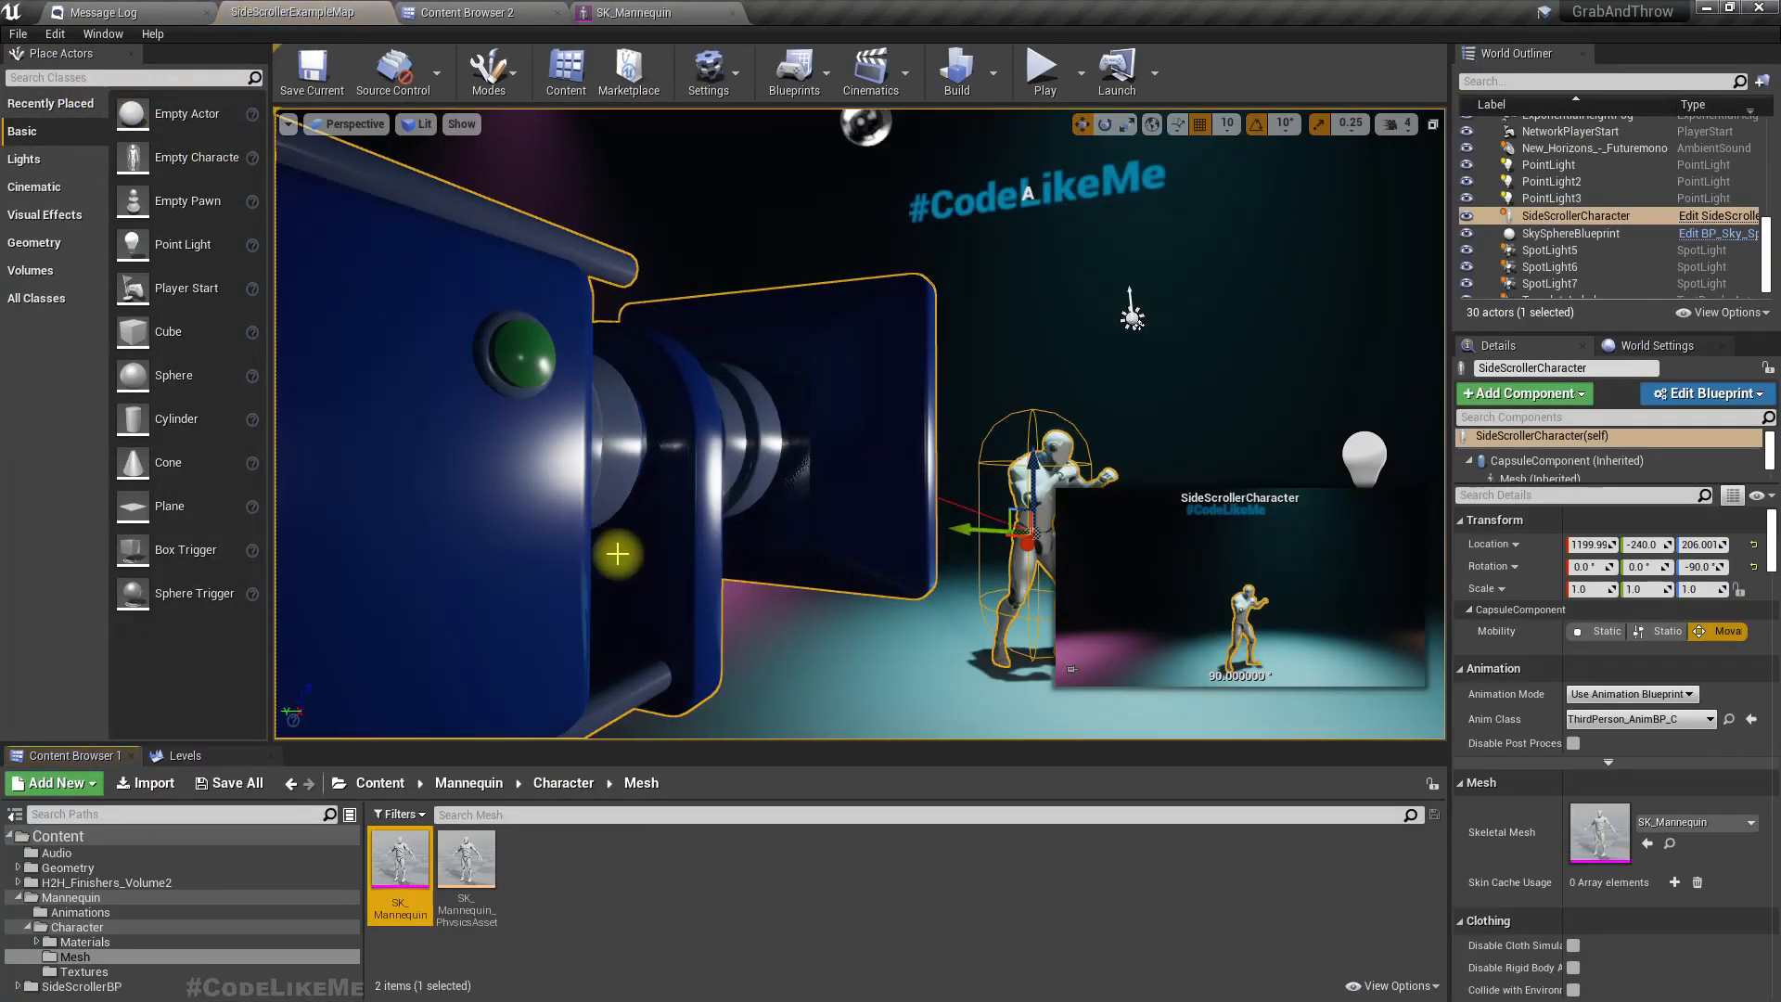
Open the skeleton assigned to SK_Mannequin and locate its asset in the Content Browser
click(635, 12)
click(1313, 75)
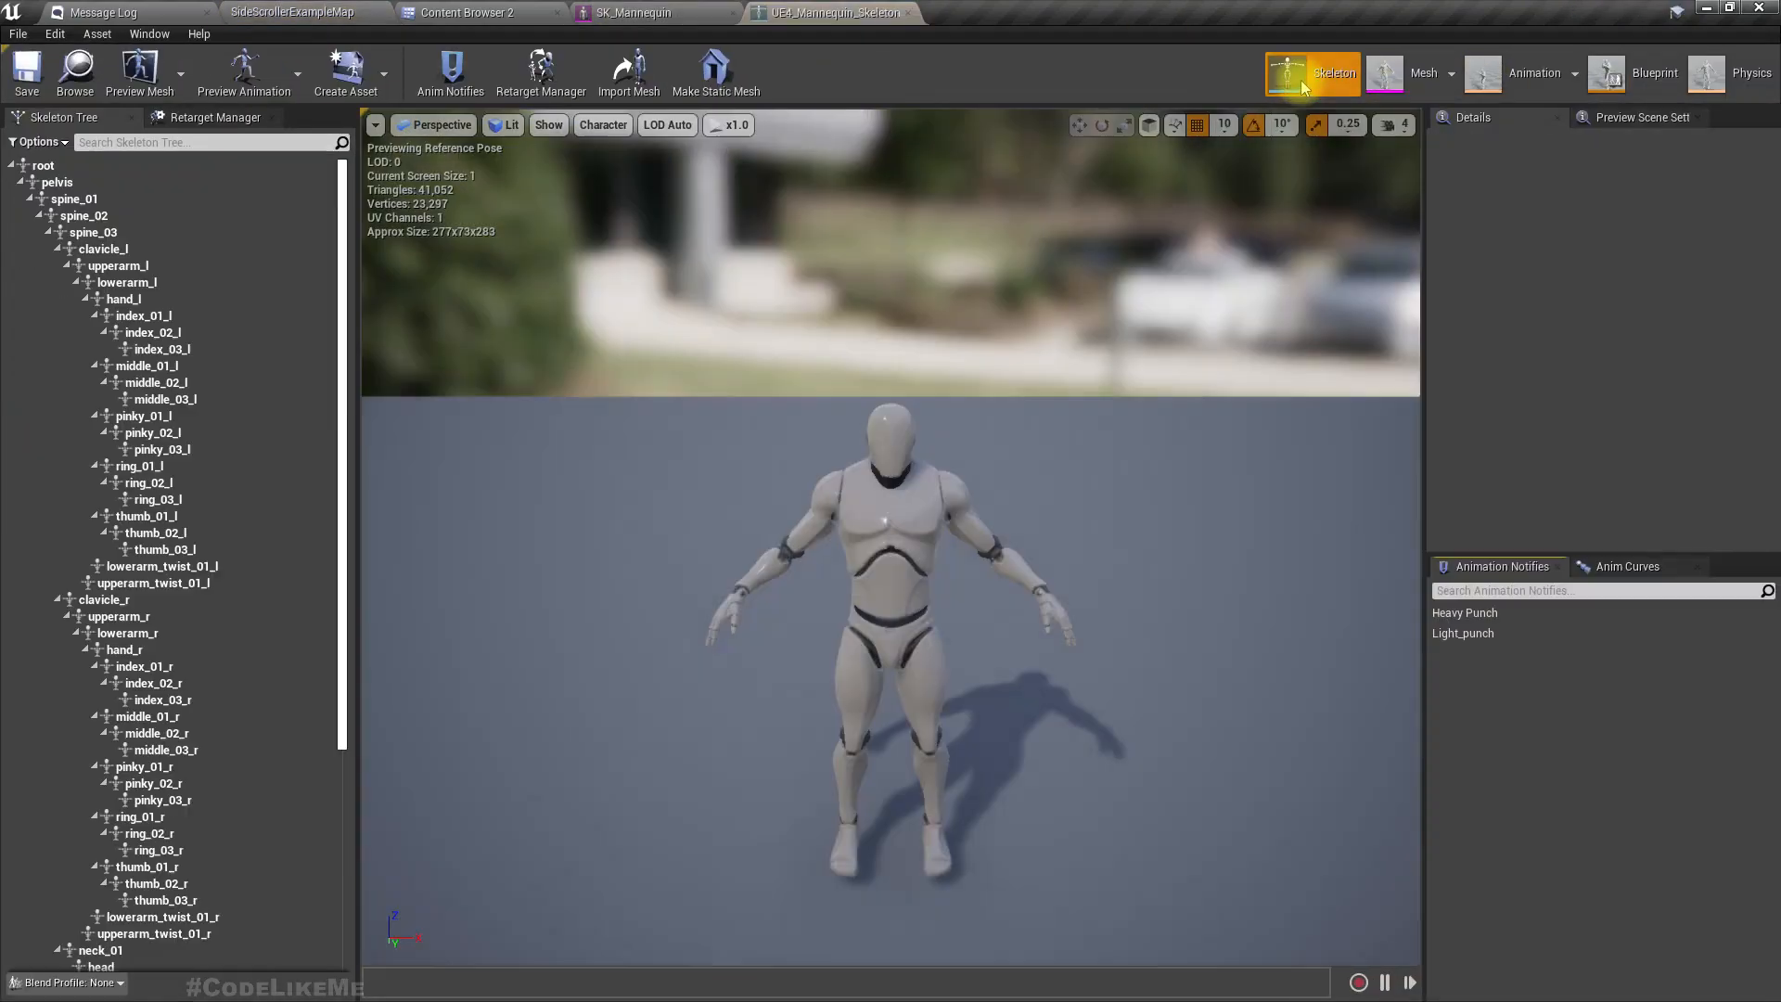
click(76, 74)
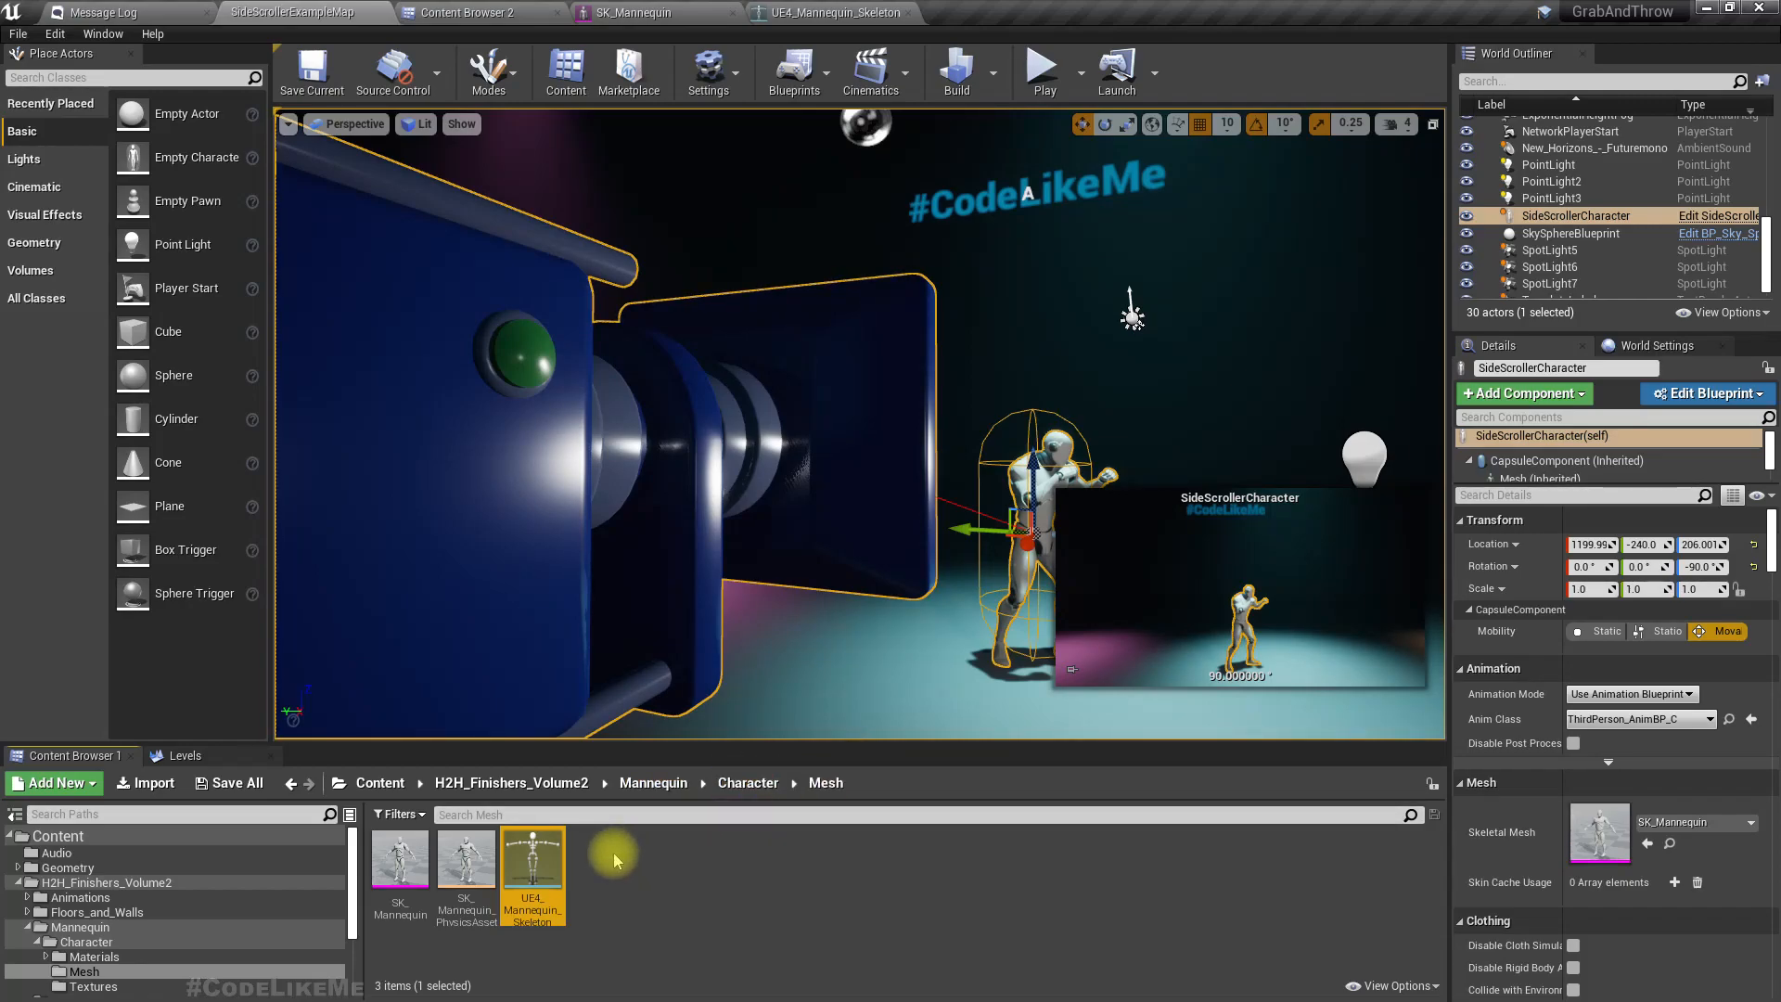
Move the Mannequin folder from H2H_Finishers_Volume2 into the Content root folder and dismiss the resulting report
click(454, 13)
double_click(617, 178)
click(611, 121)
drag(612, 121, 60, 96)
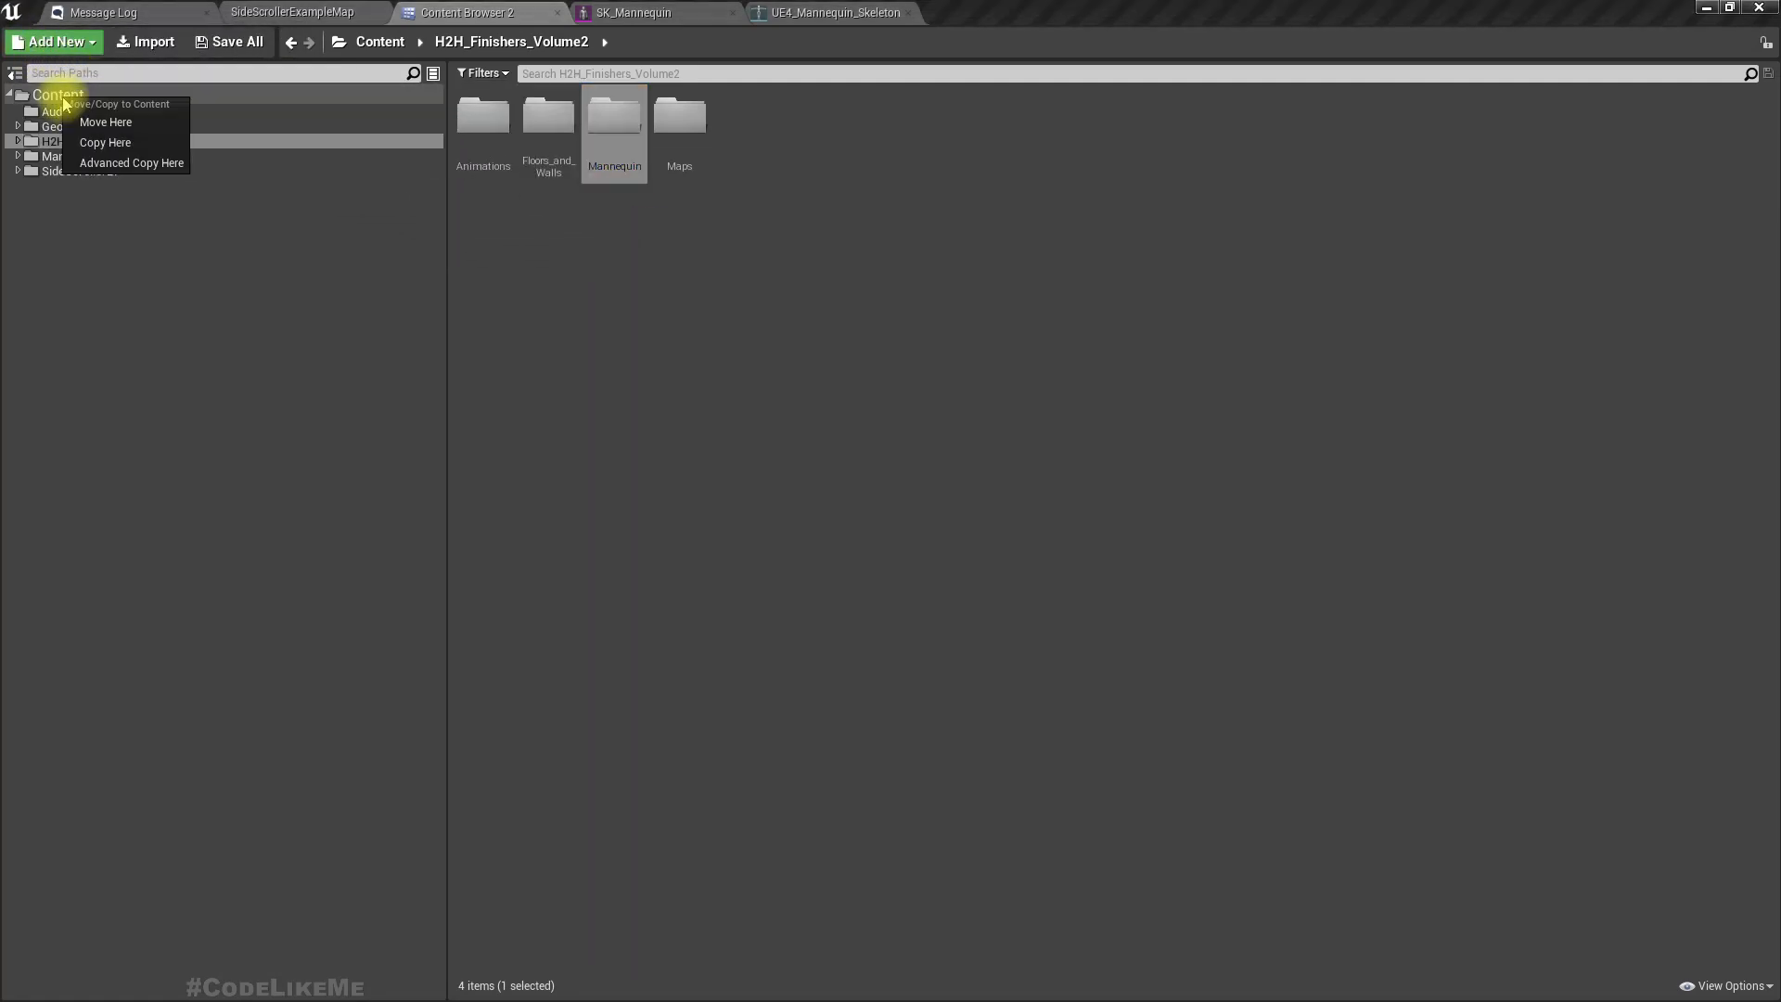
click(116, 128)
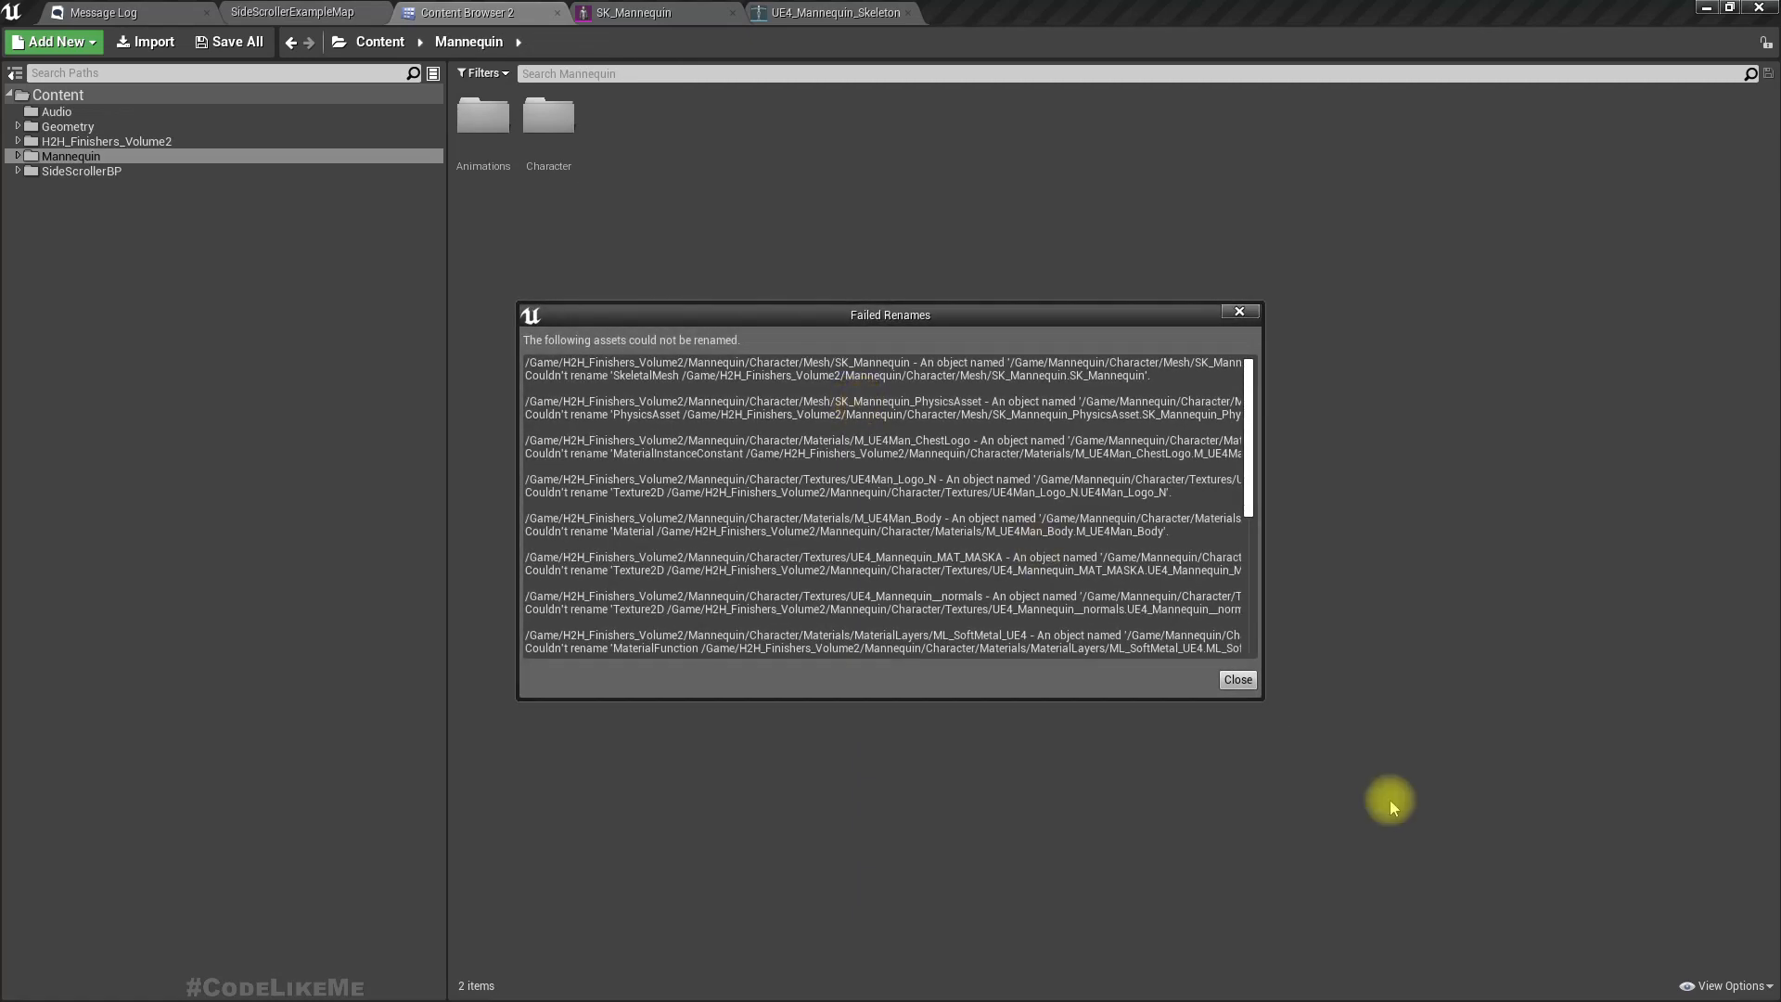
click(1239, 681)
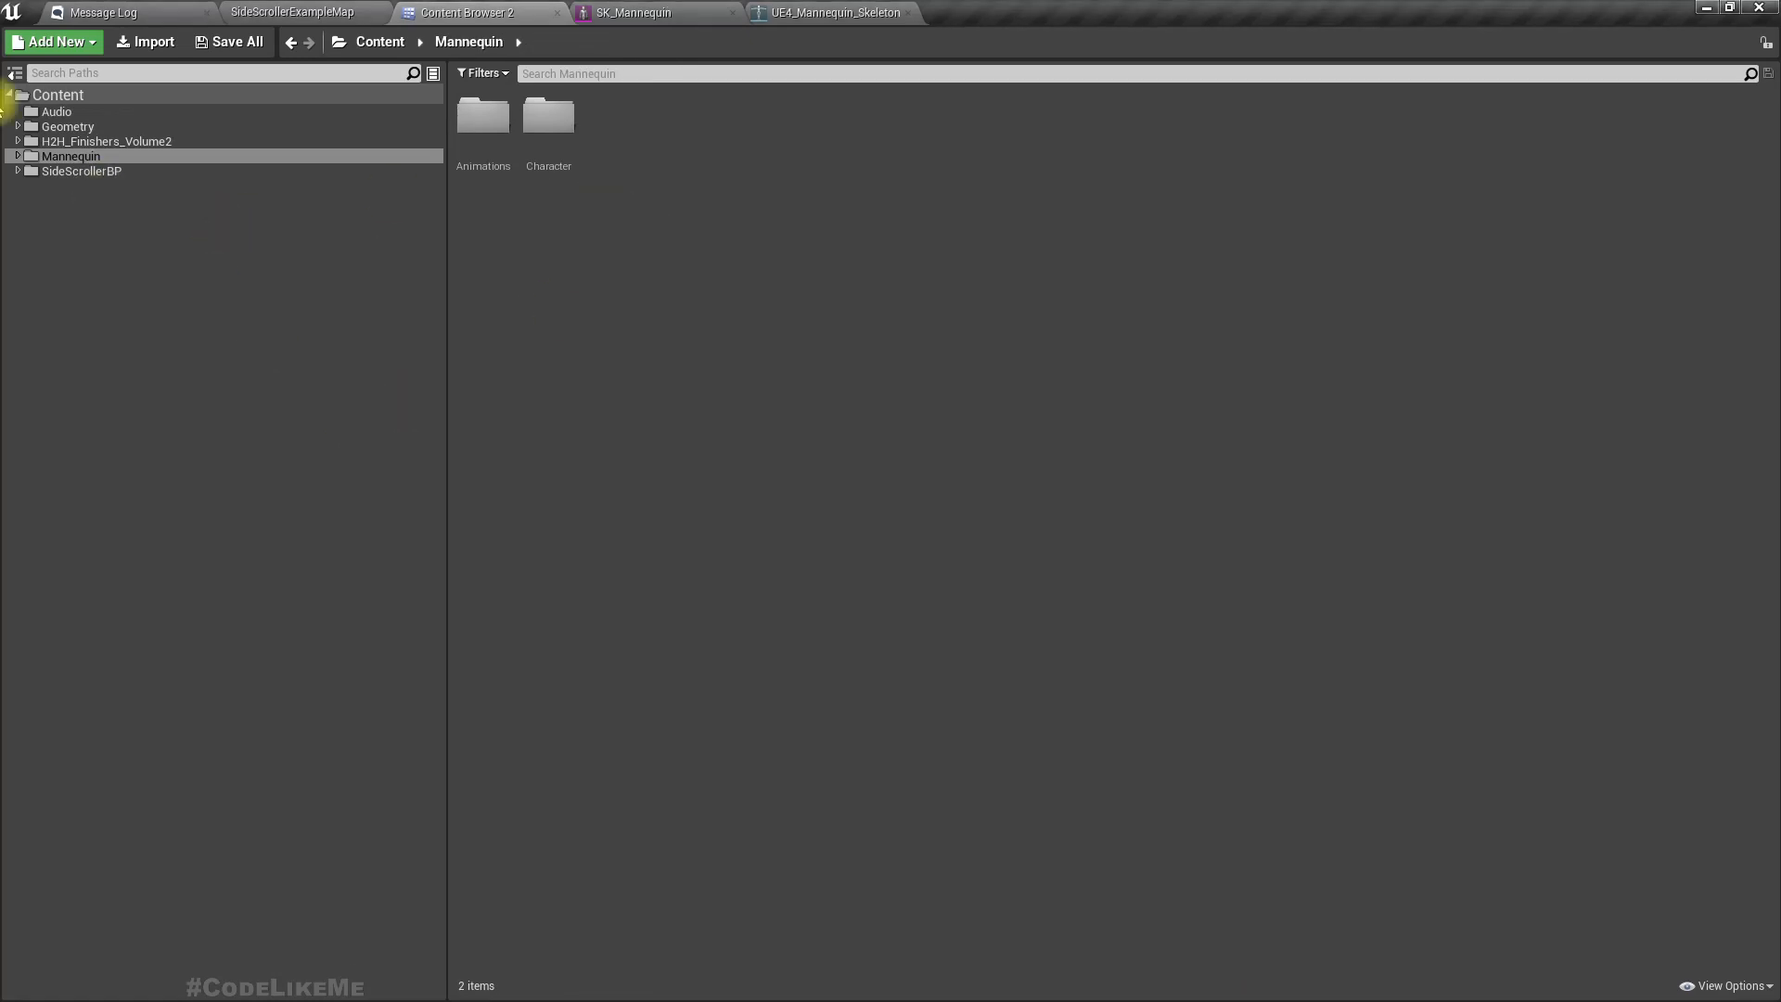
Open Mannequin/Character/Mesh under the Content root to check for the skeleton asset
click(57, 95)
double_click(688, 139)
click(573, 136)
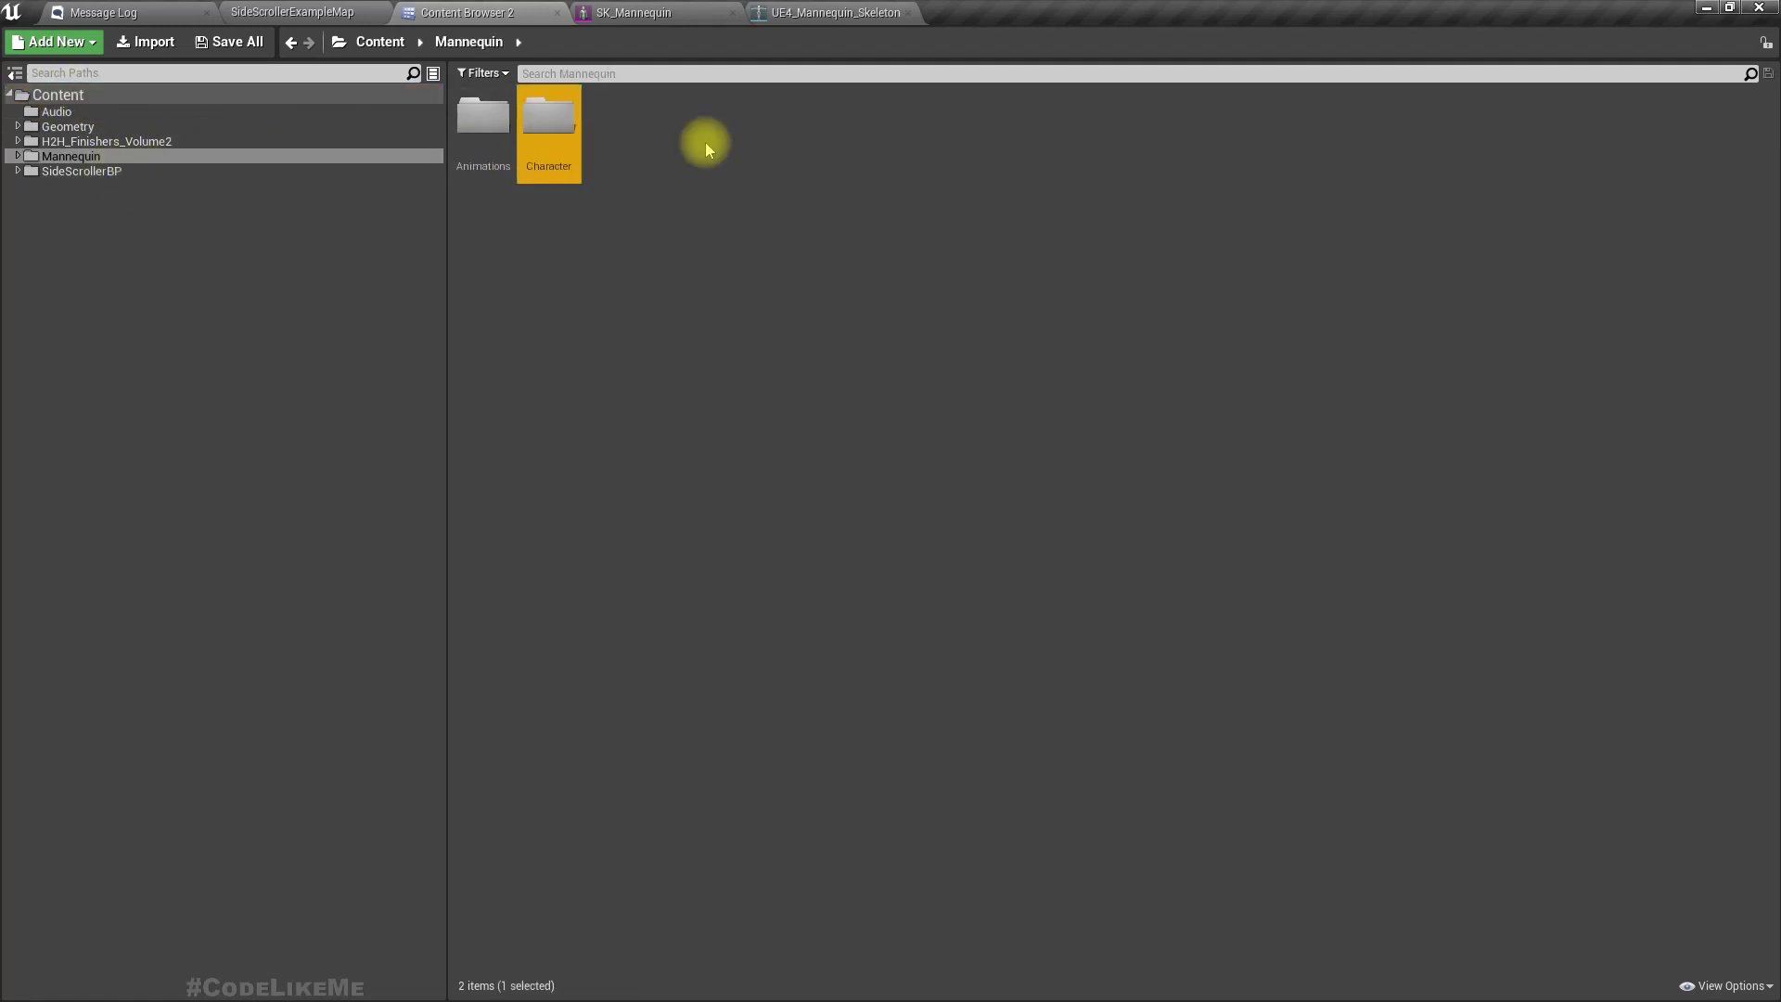
double_click(557, 117)
double_click(562, 124)
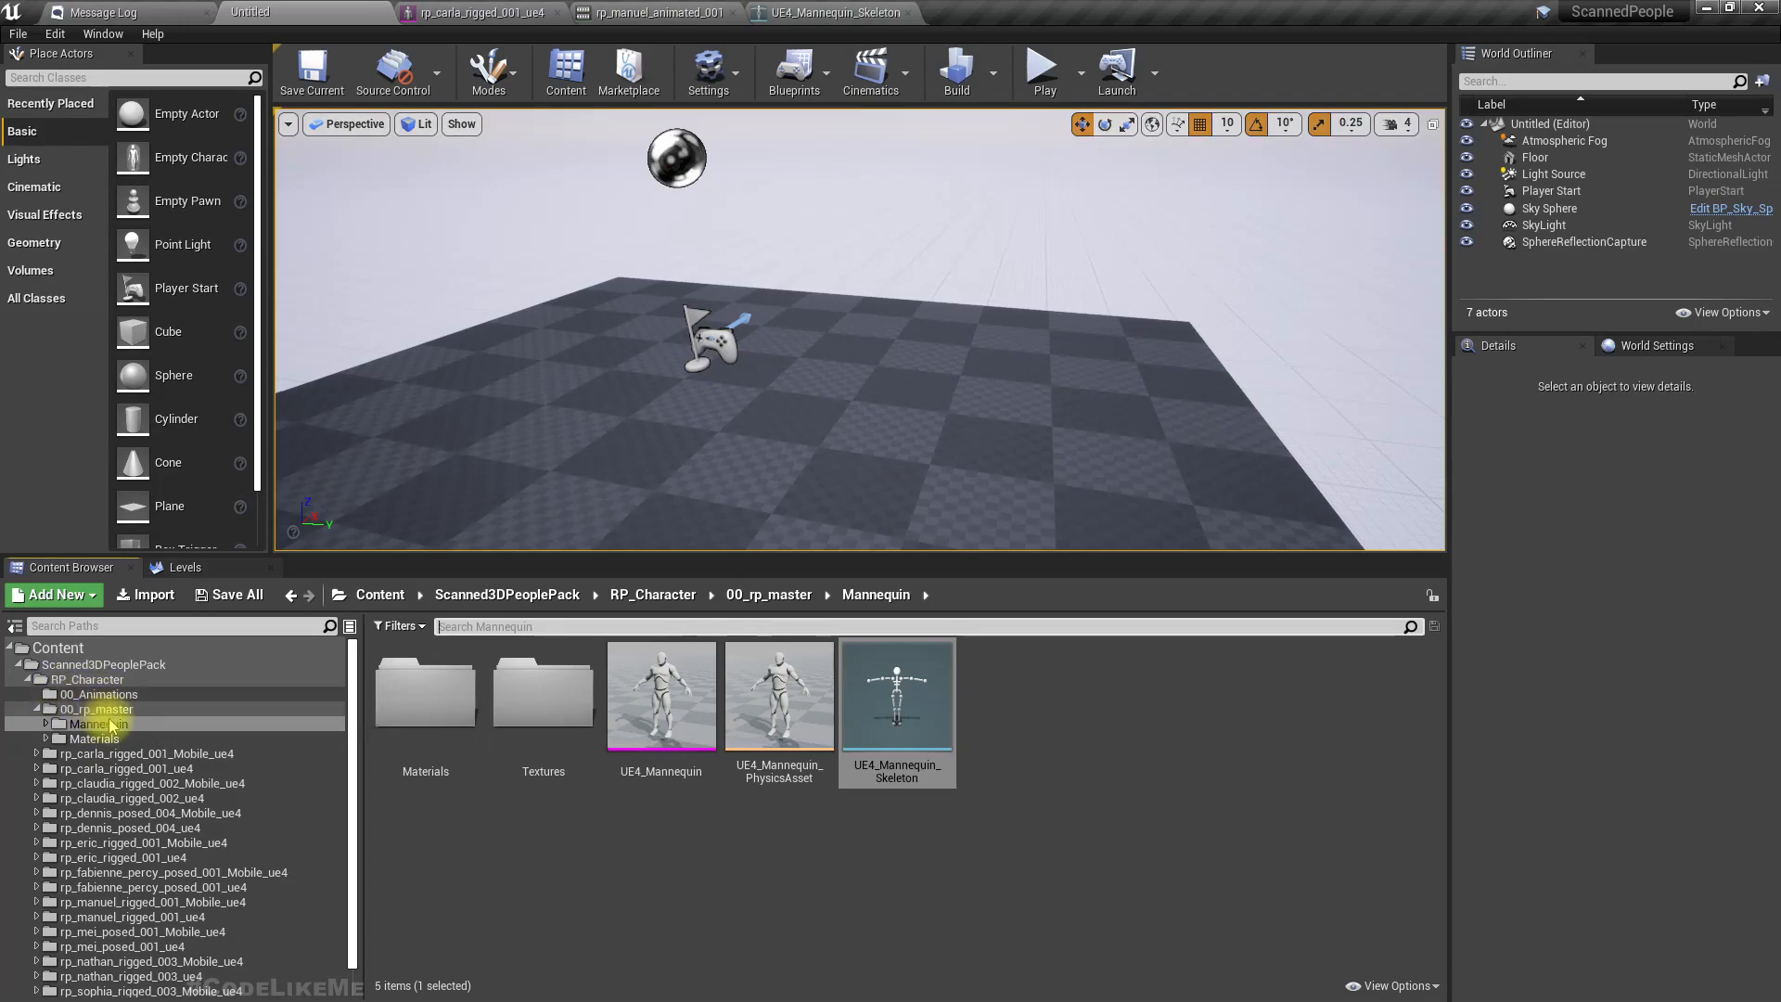
In the ScannedPeople project, move the Mannequin folder from 00_rp_master into the Content root folder
click(750, 599)
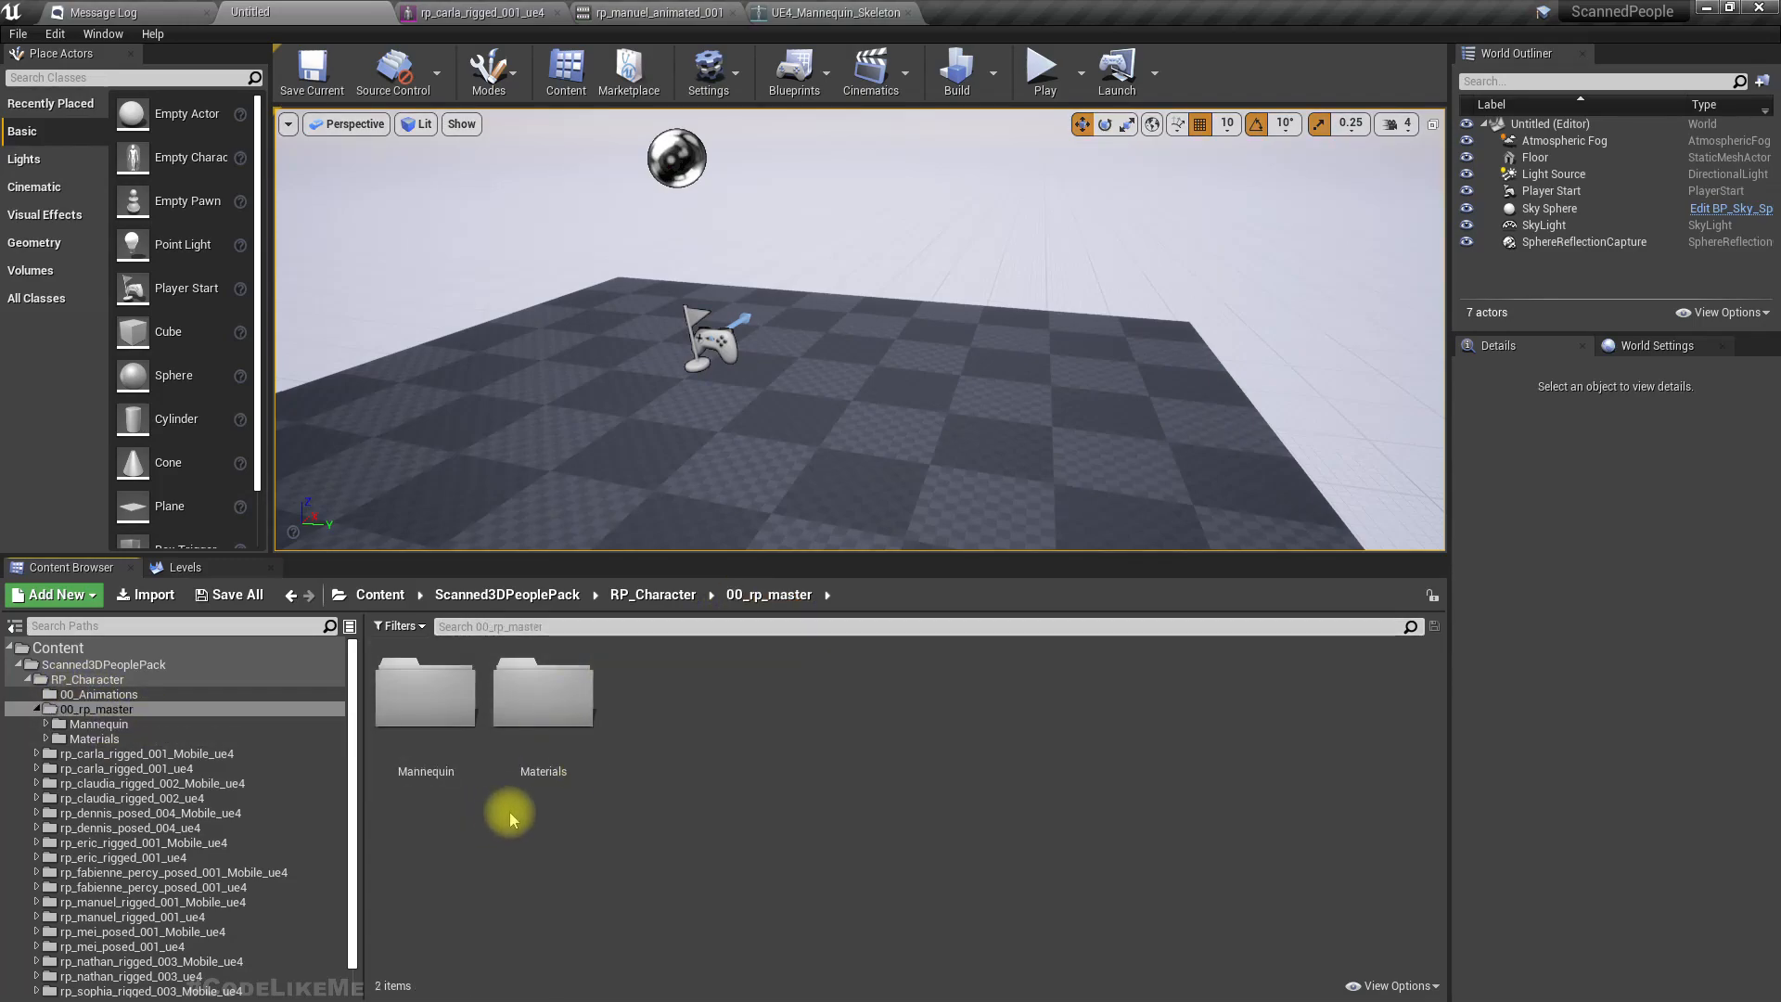
drag(437, 708, 88, 651)
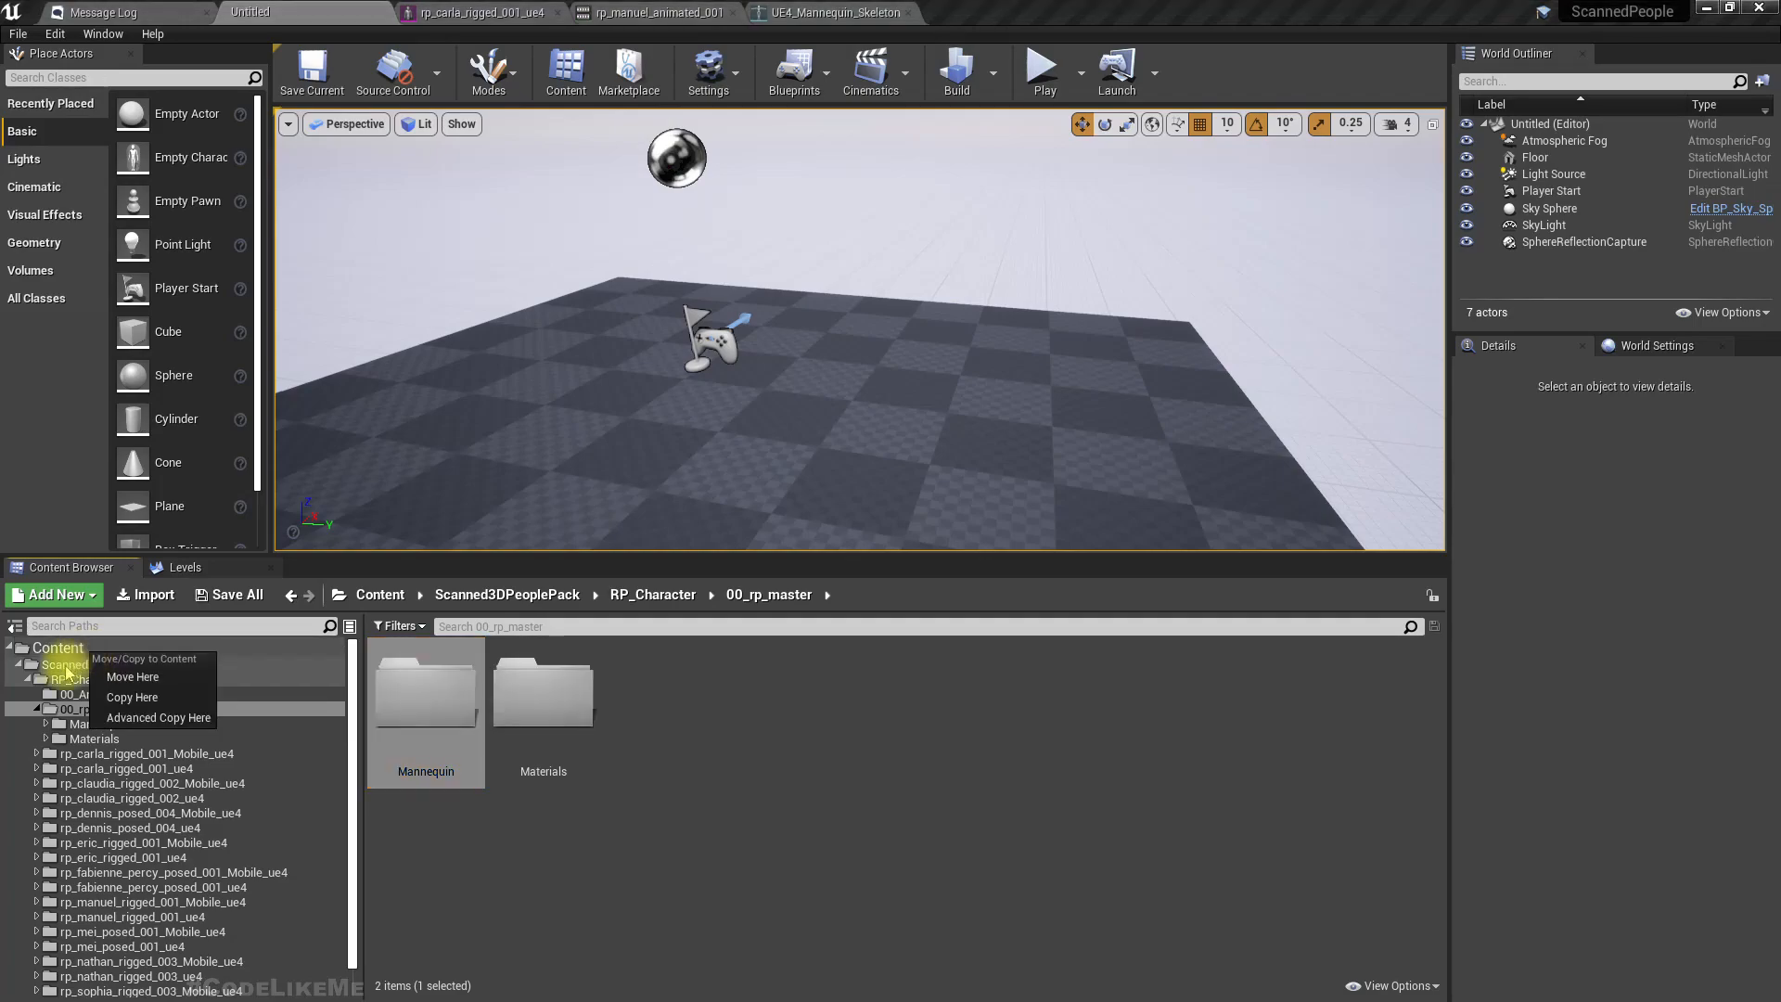
click(148, 686)
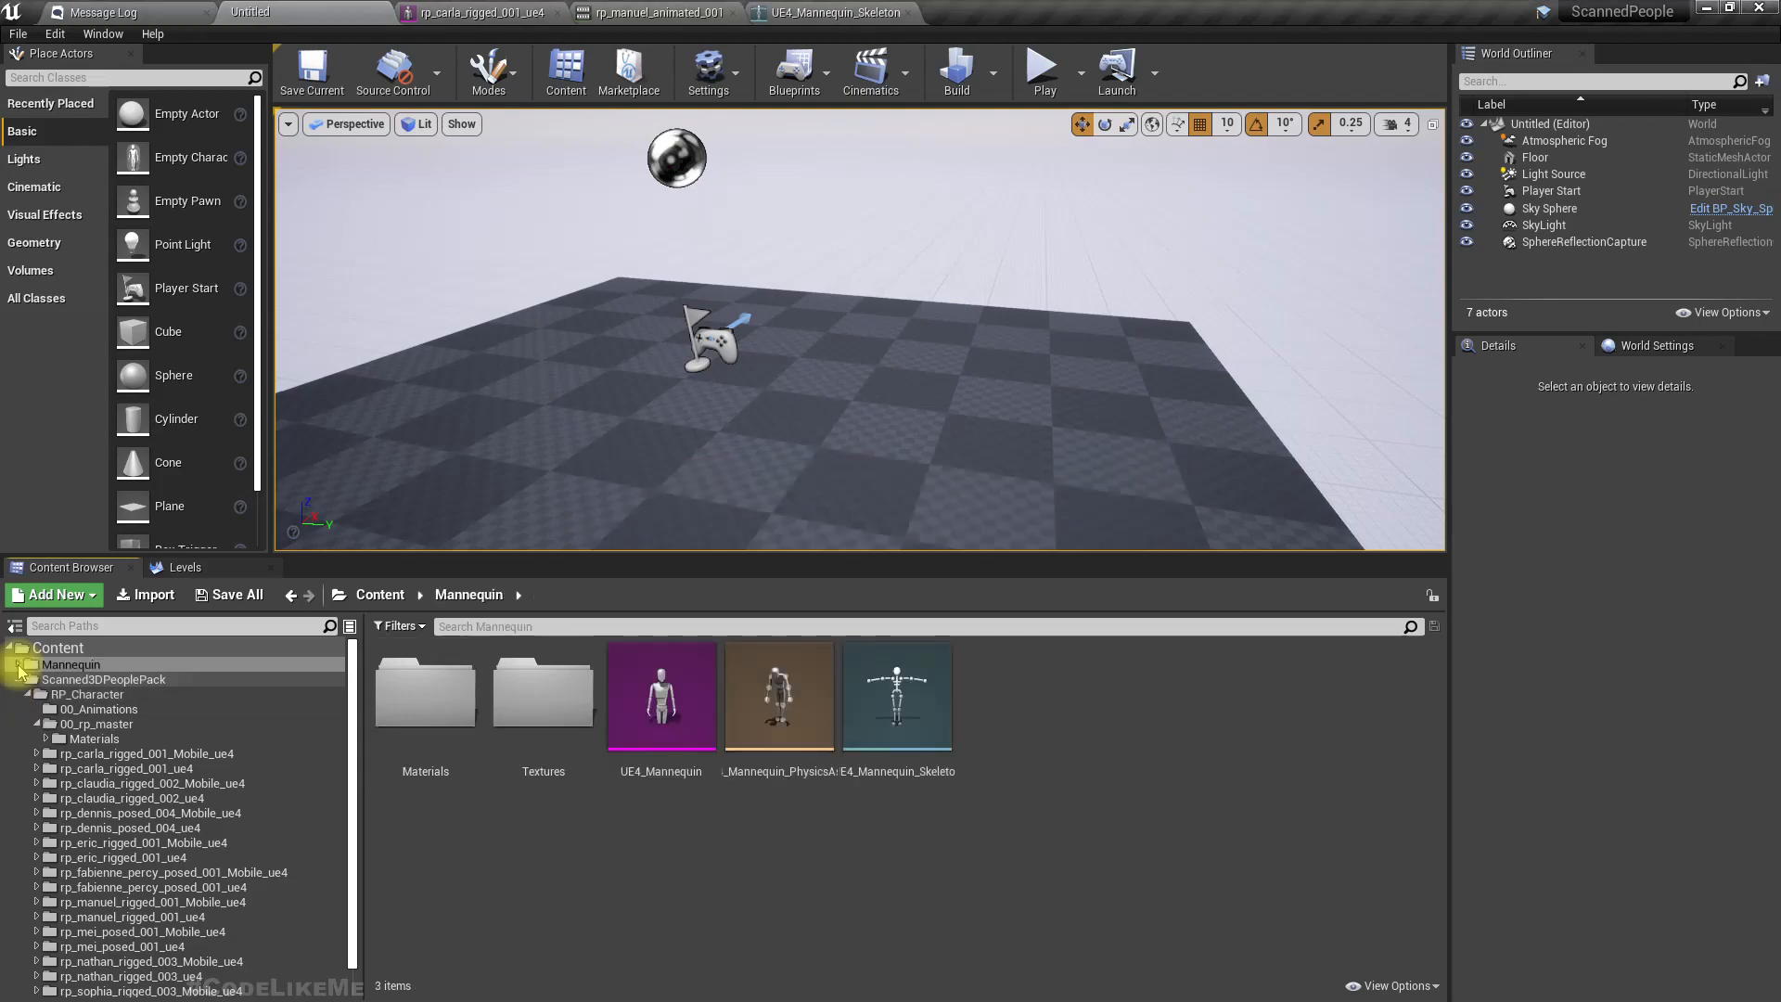
click(19, 679)
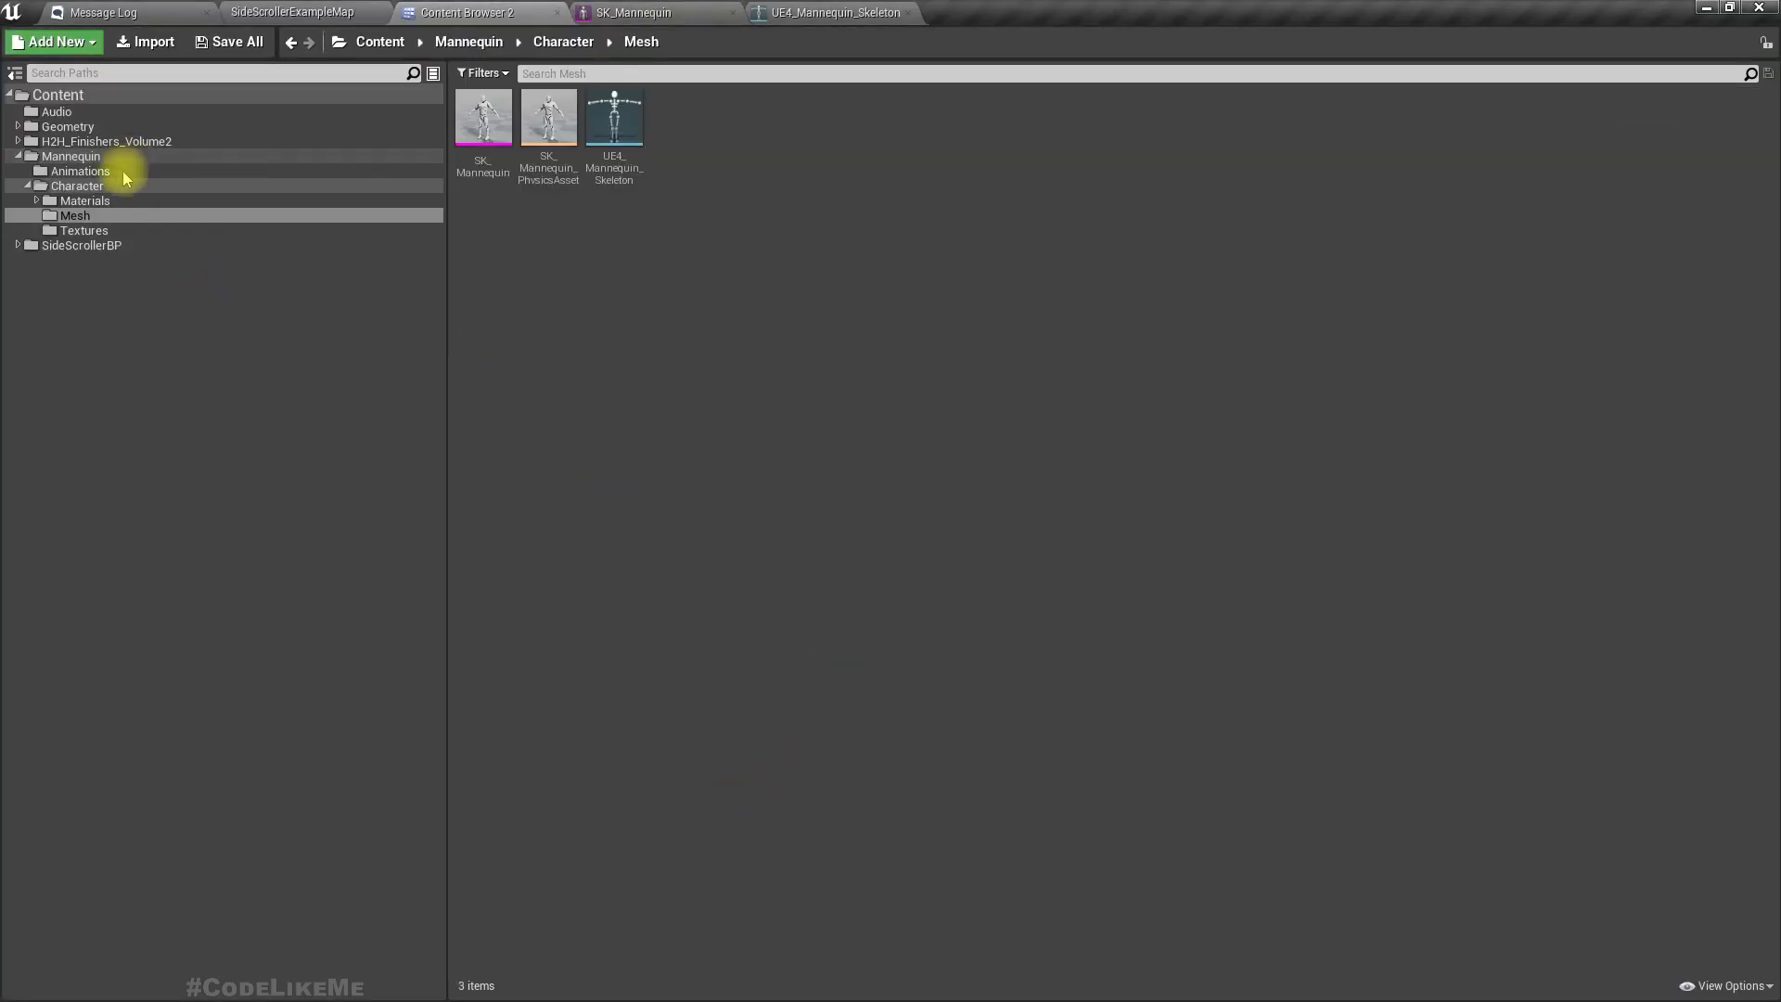
Check GrabAndThrow's Mannequin folder structure and create a matching Character folder inside ScannedPeople's Mannequin folder
click(102, 186)
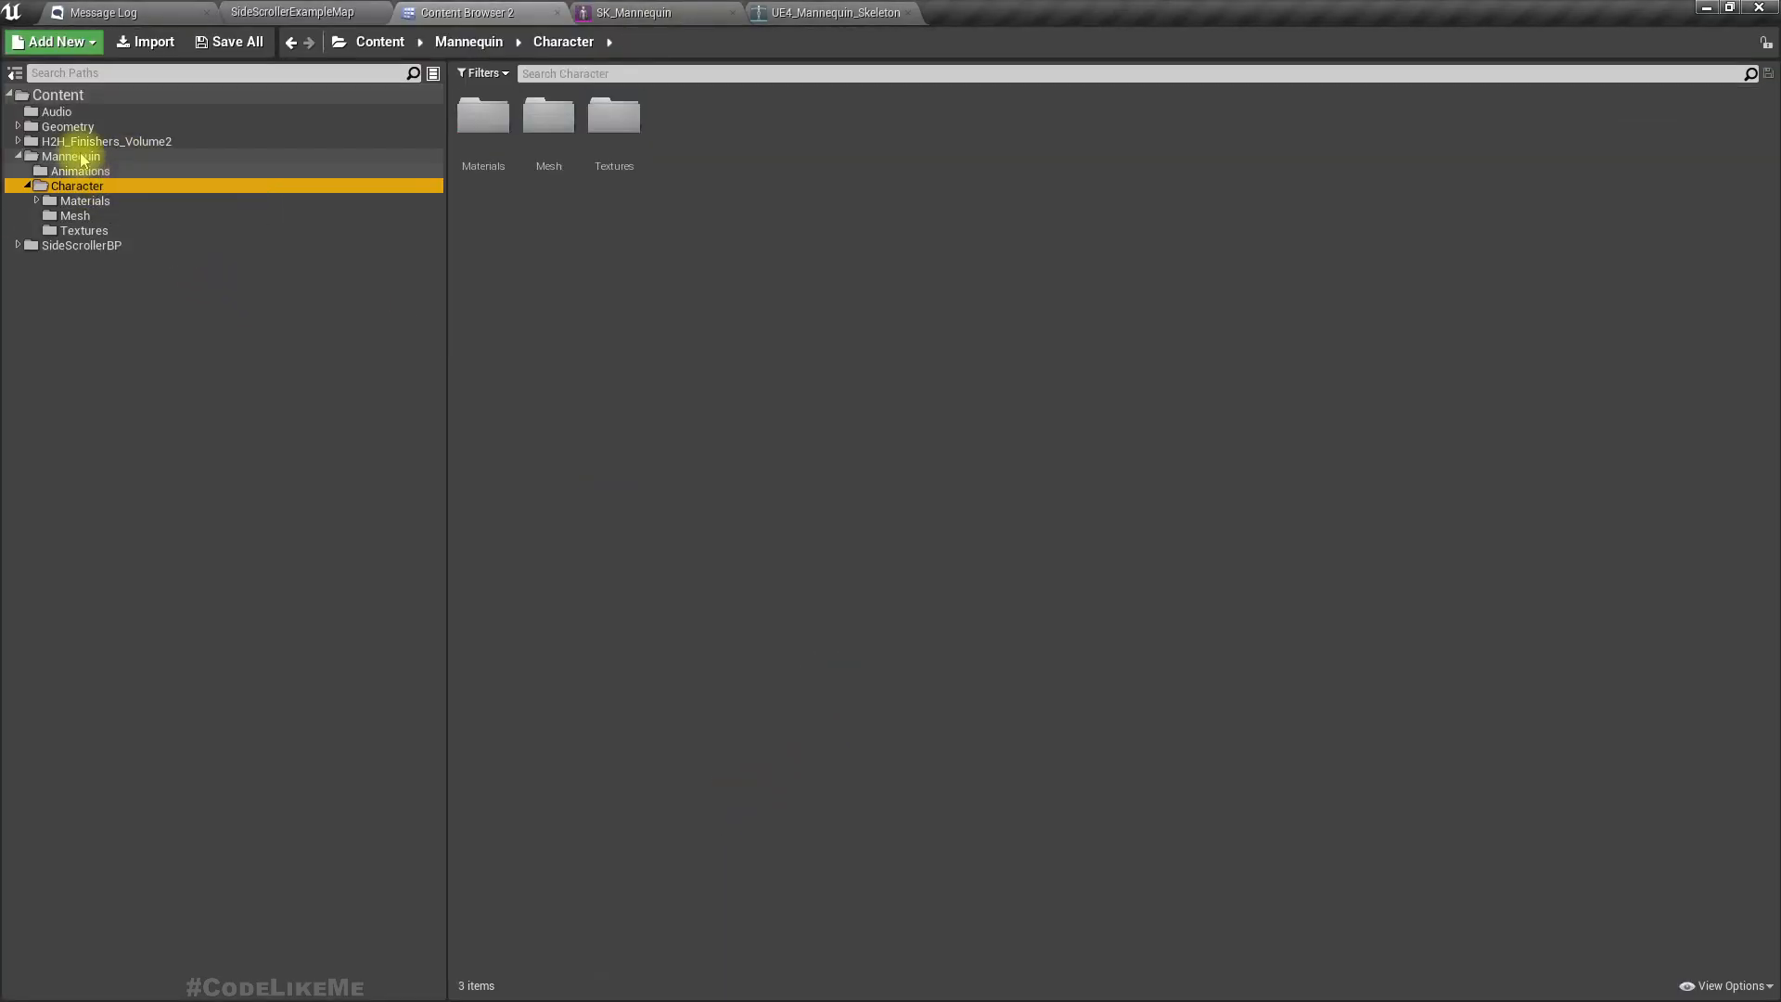
click(74, 156)
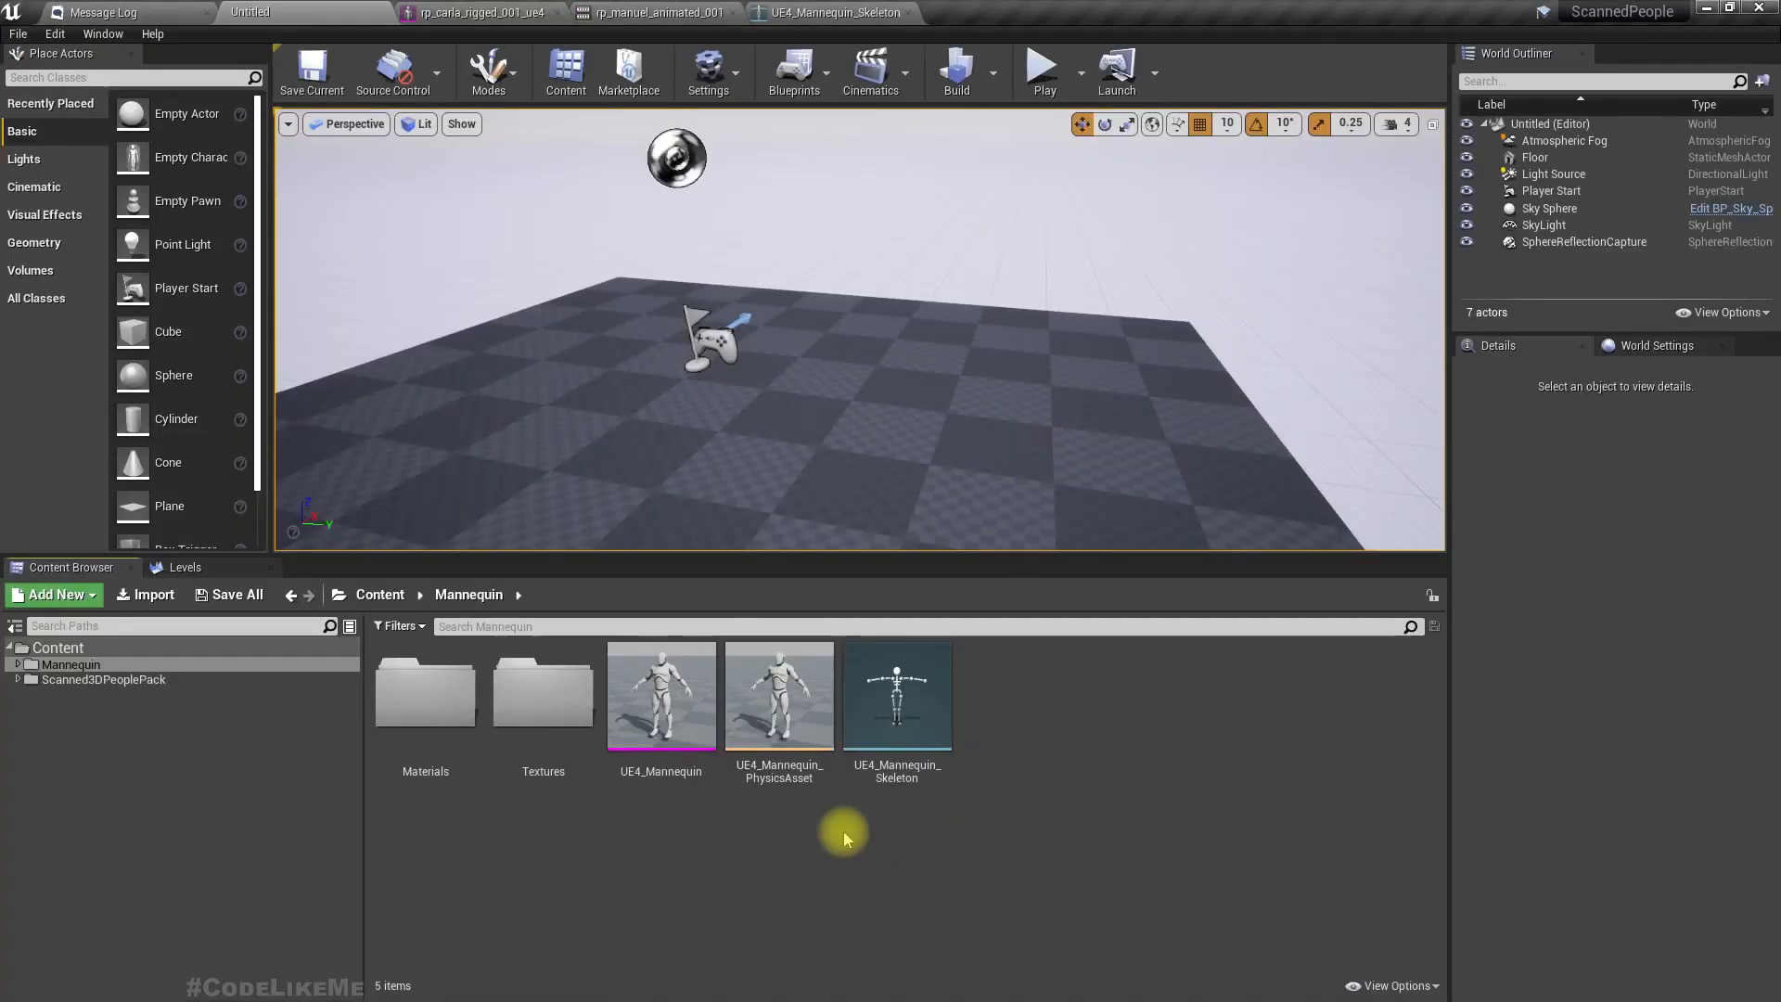
right_click(798, 841)
click(865, 217)
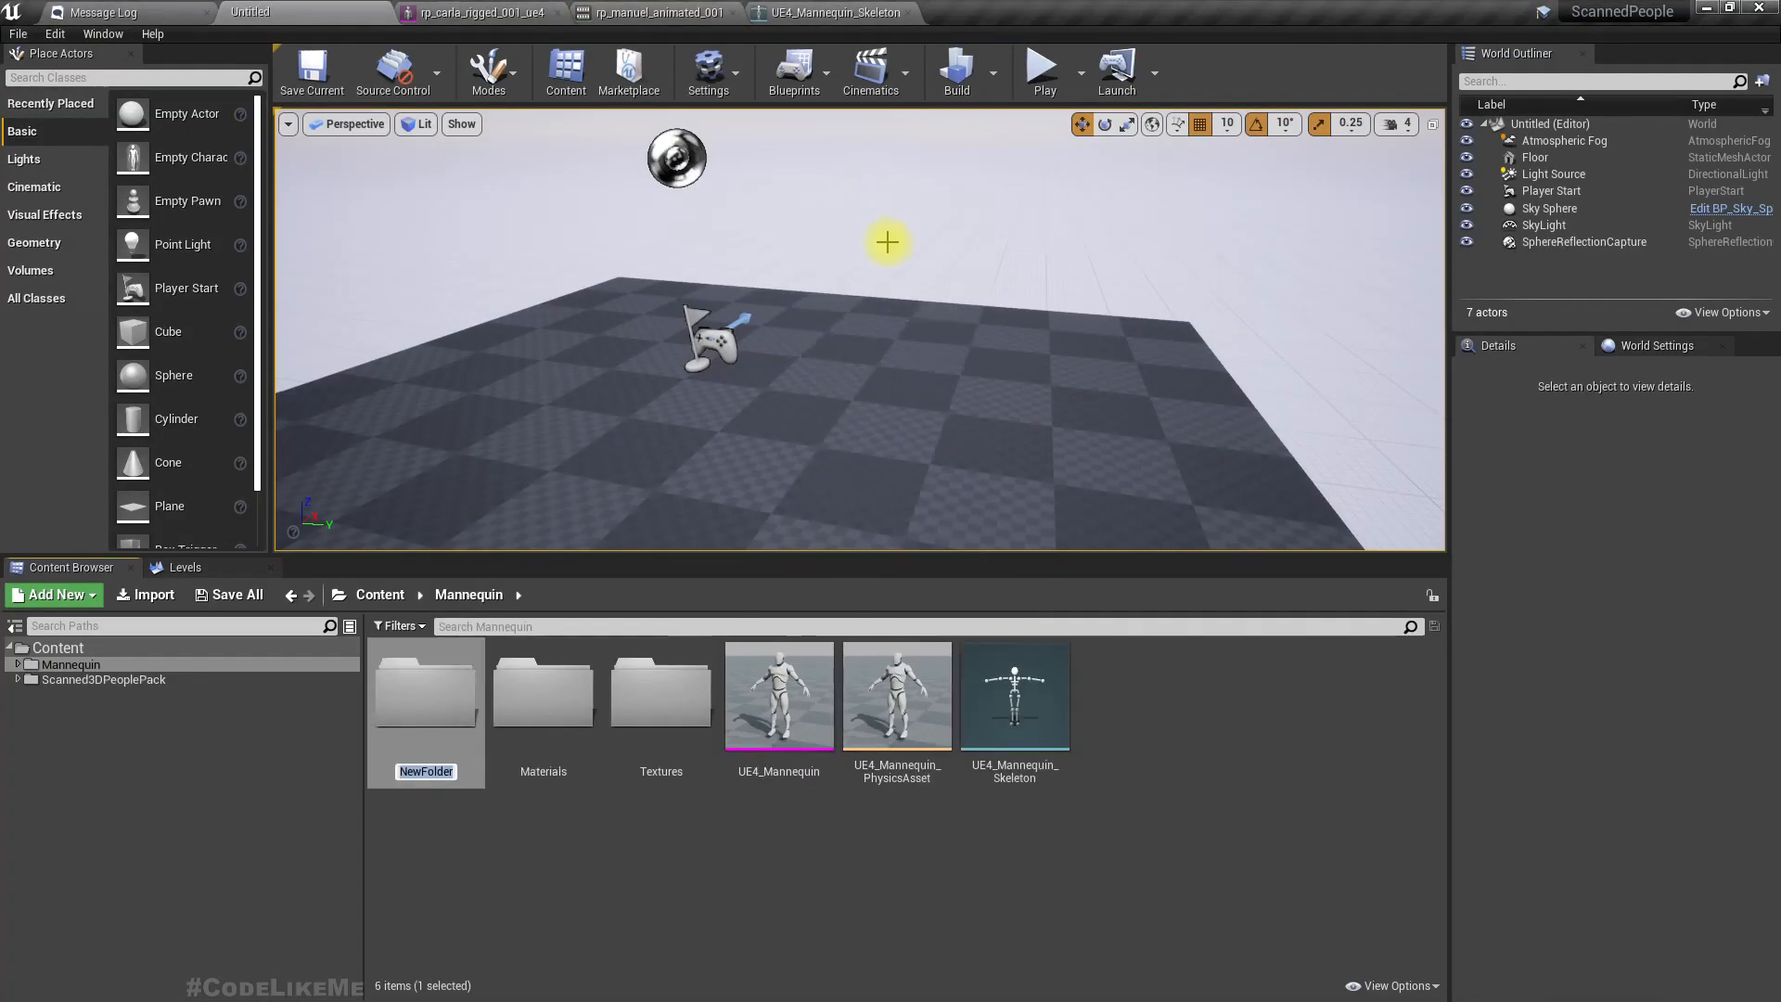
key(Return)
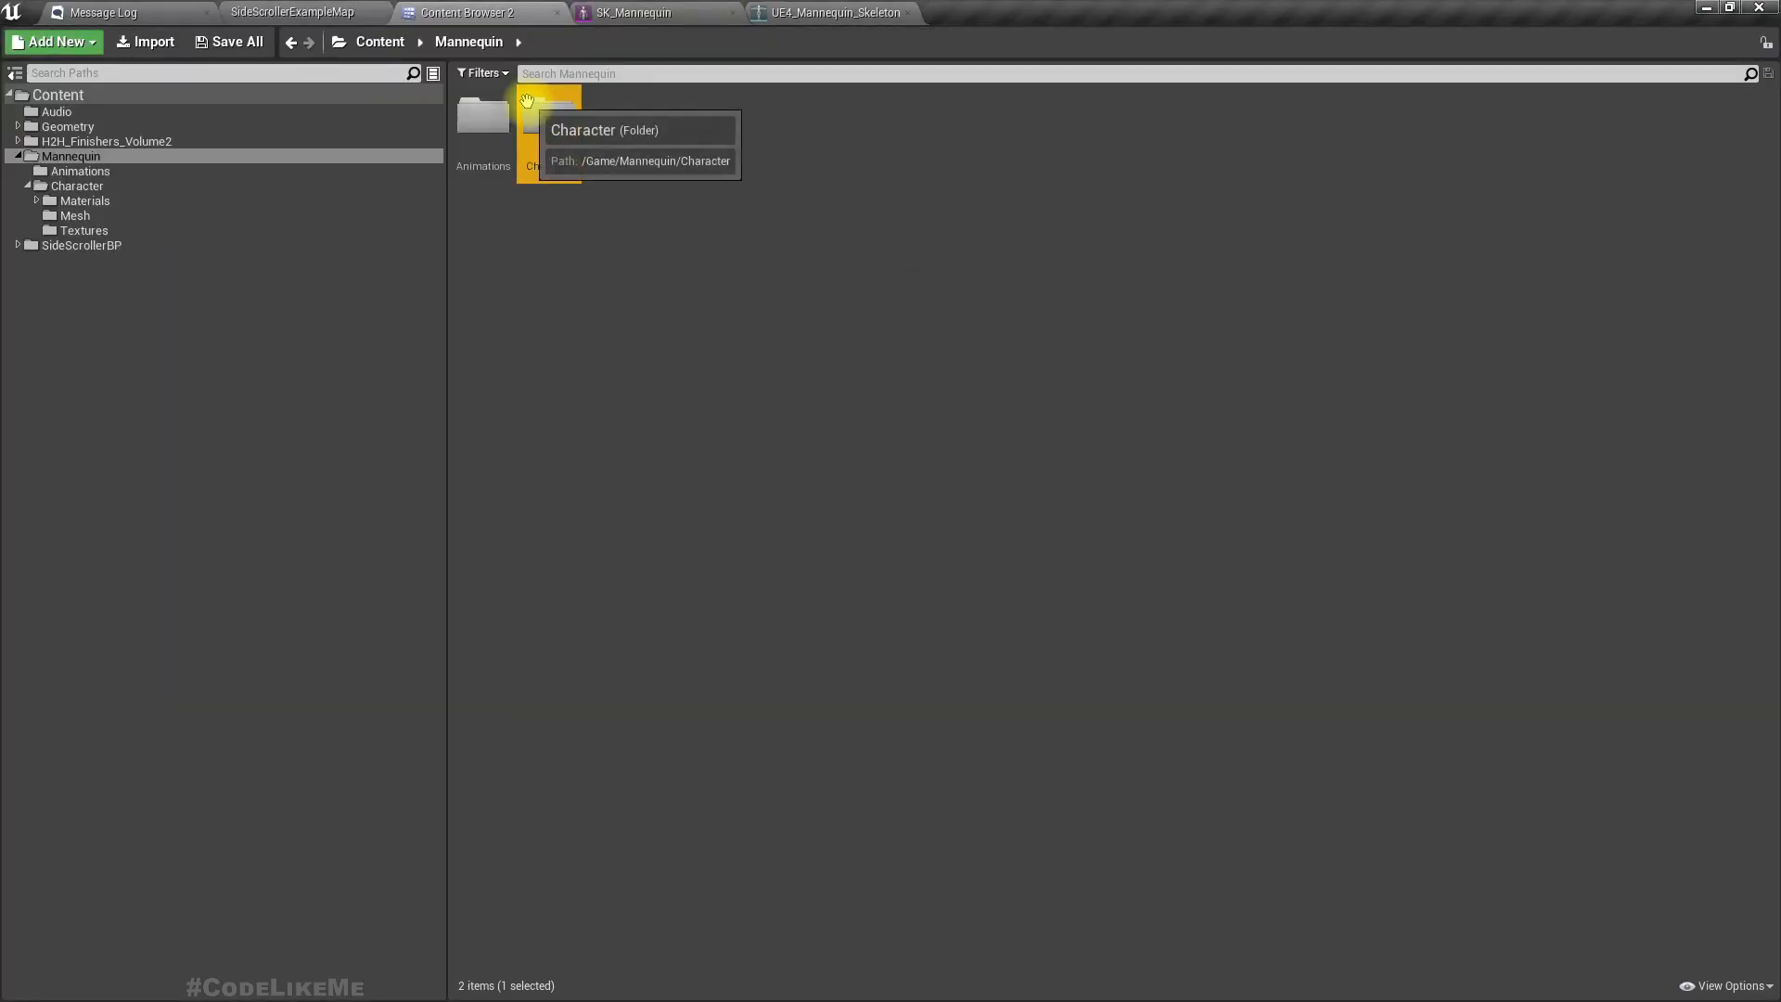
Check GrabAndThrow's Character subfolders and create a matching Mesh folder inside ScannedPeople's Mannequin/Character folder
double_click(527, 101)
double_click(545, 128)
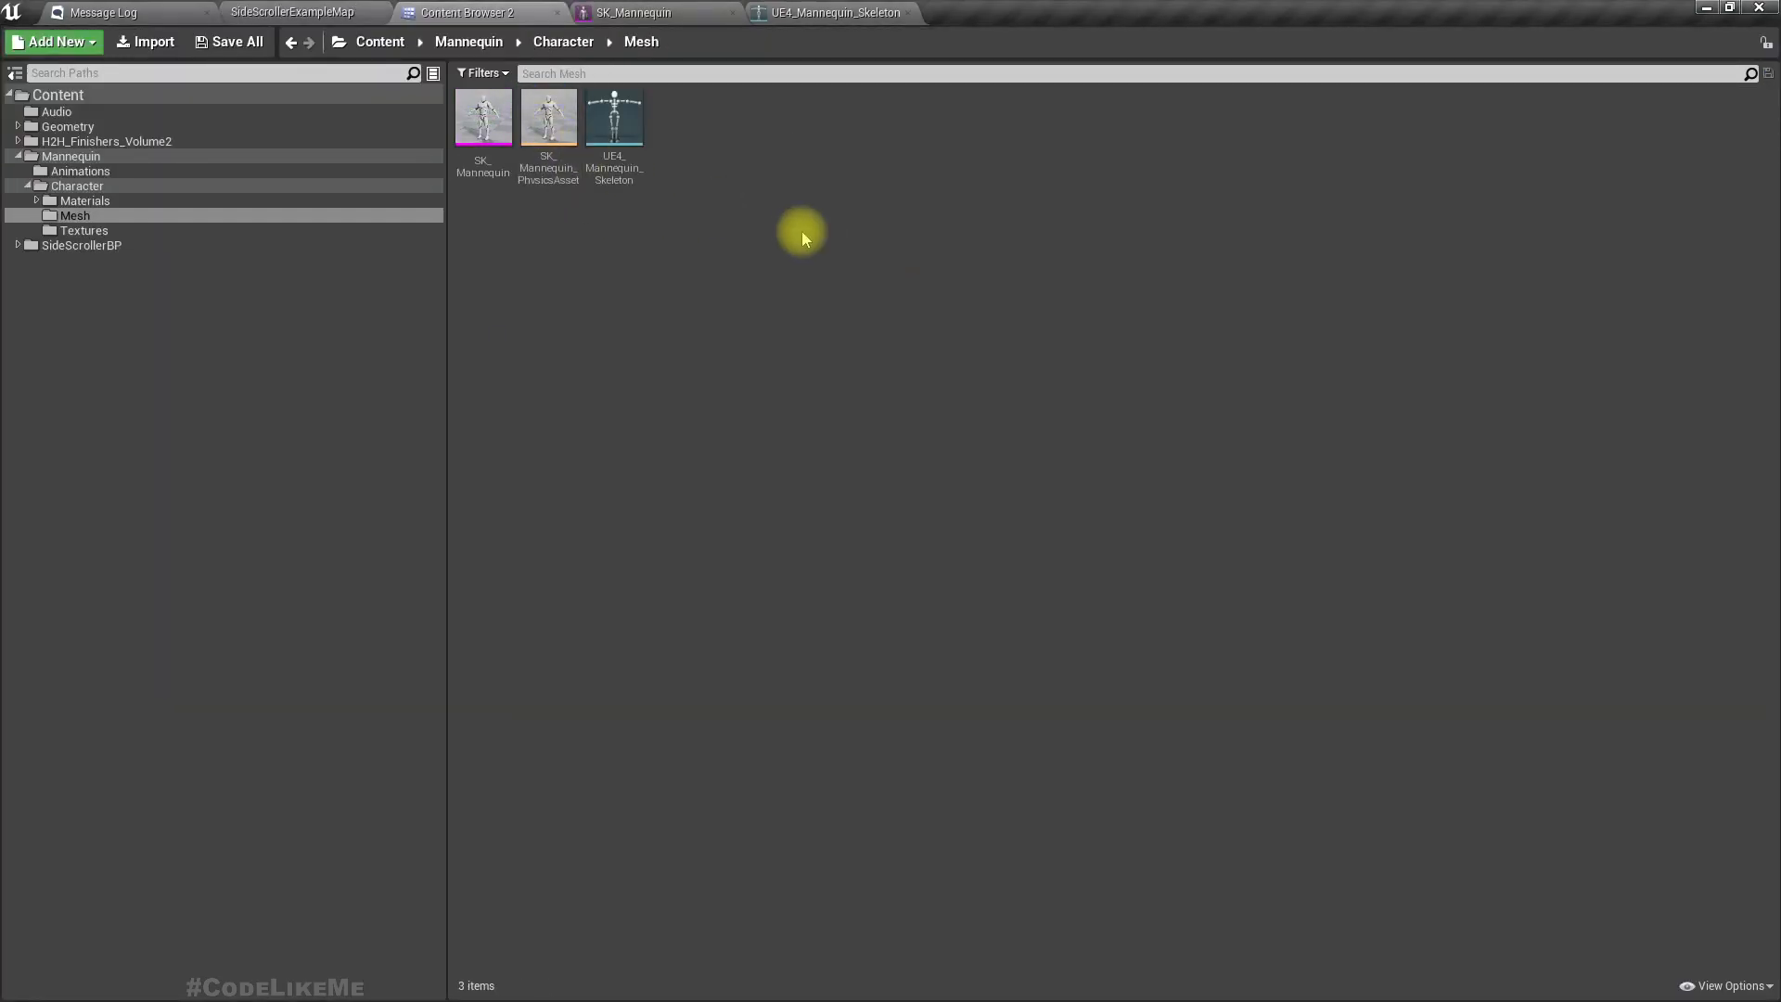
click(557, 42)
click(529, 119)
key(F2)
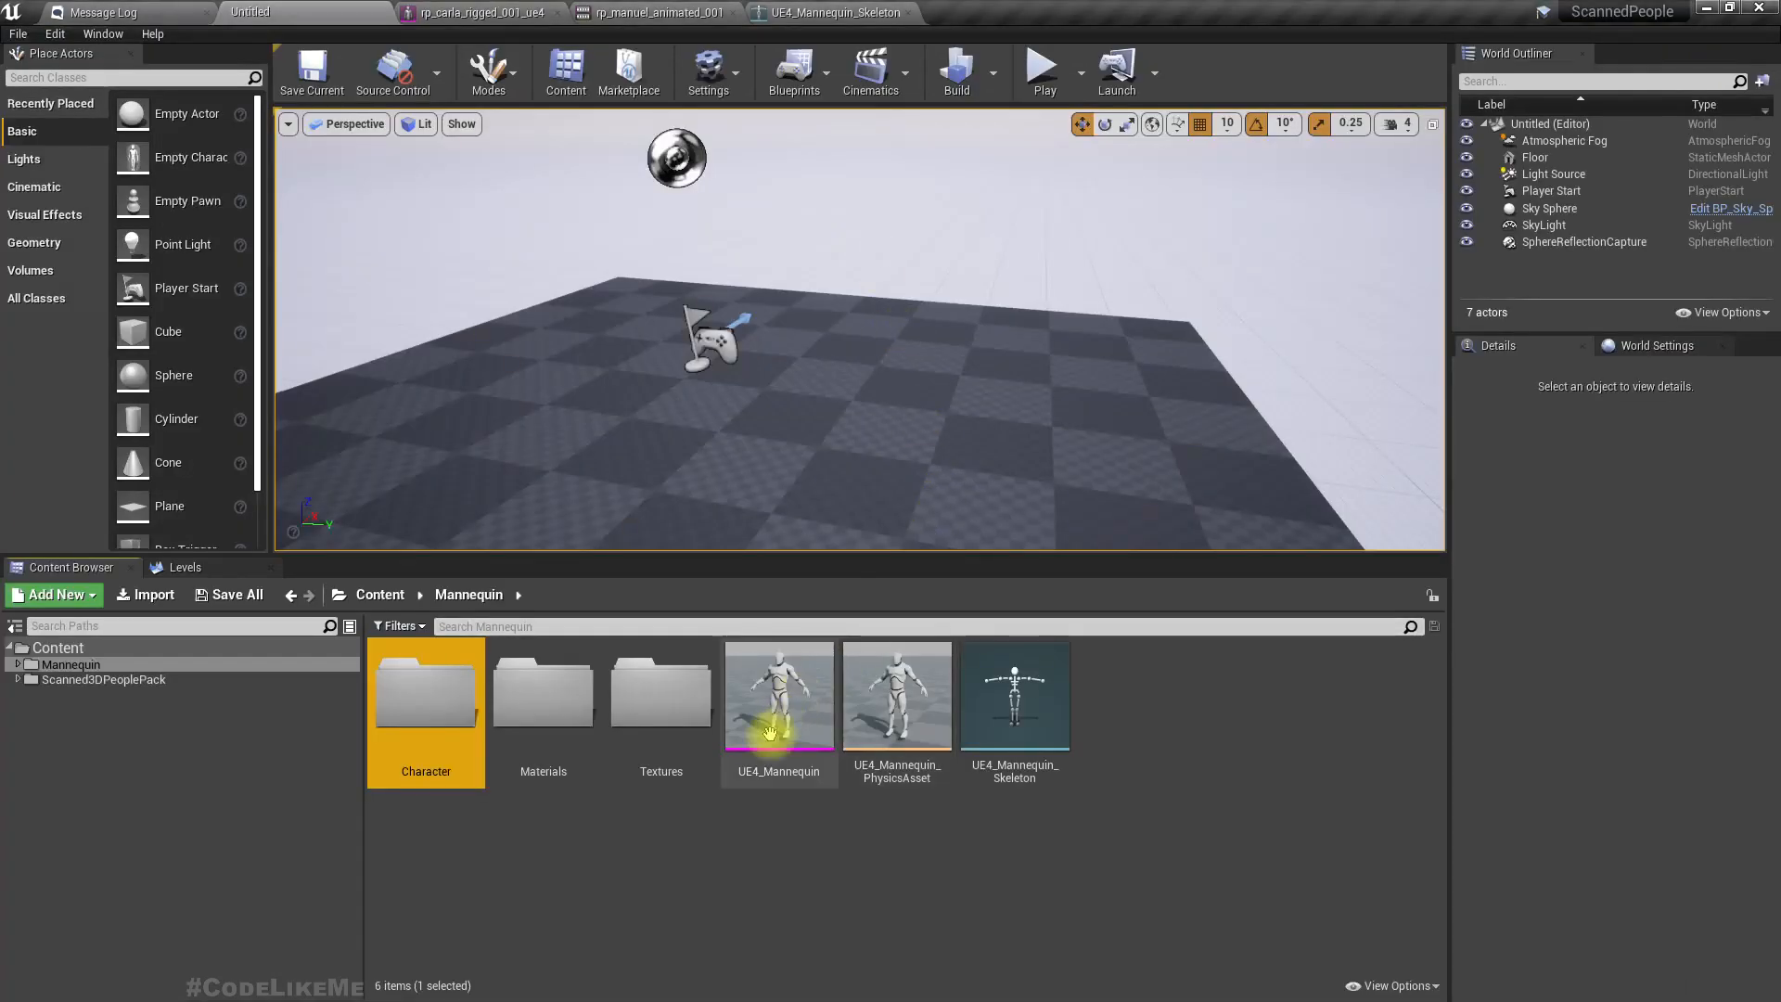
double_click(456, 728)
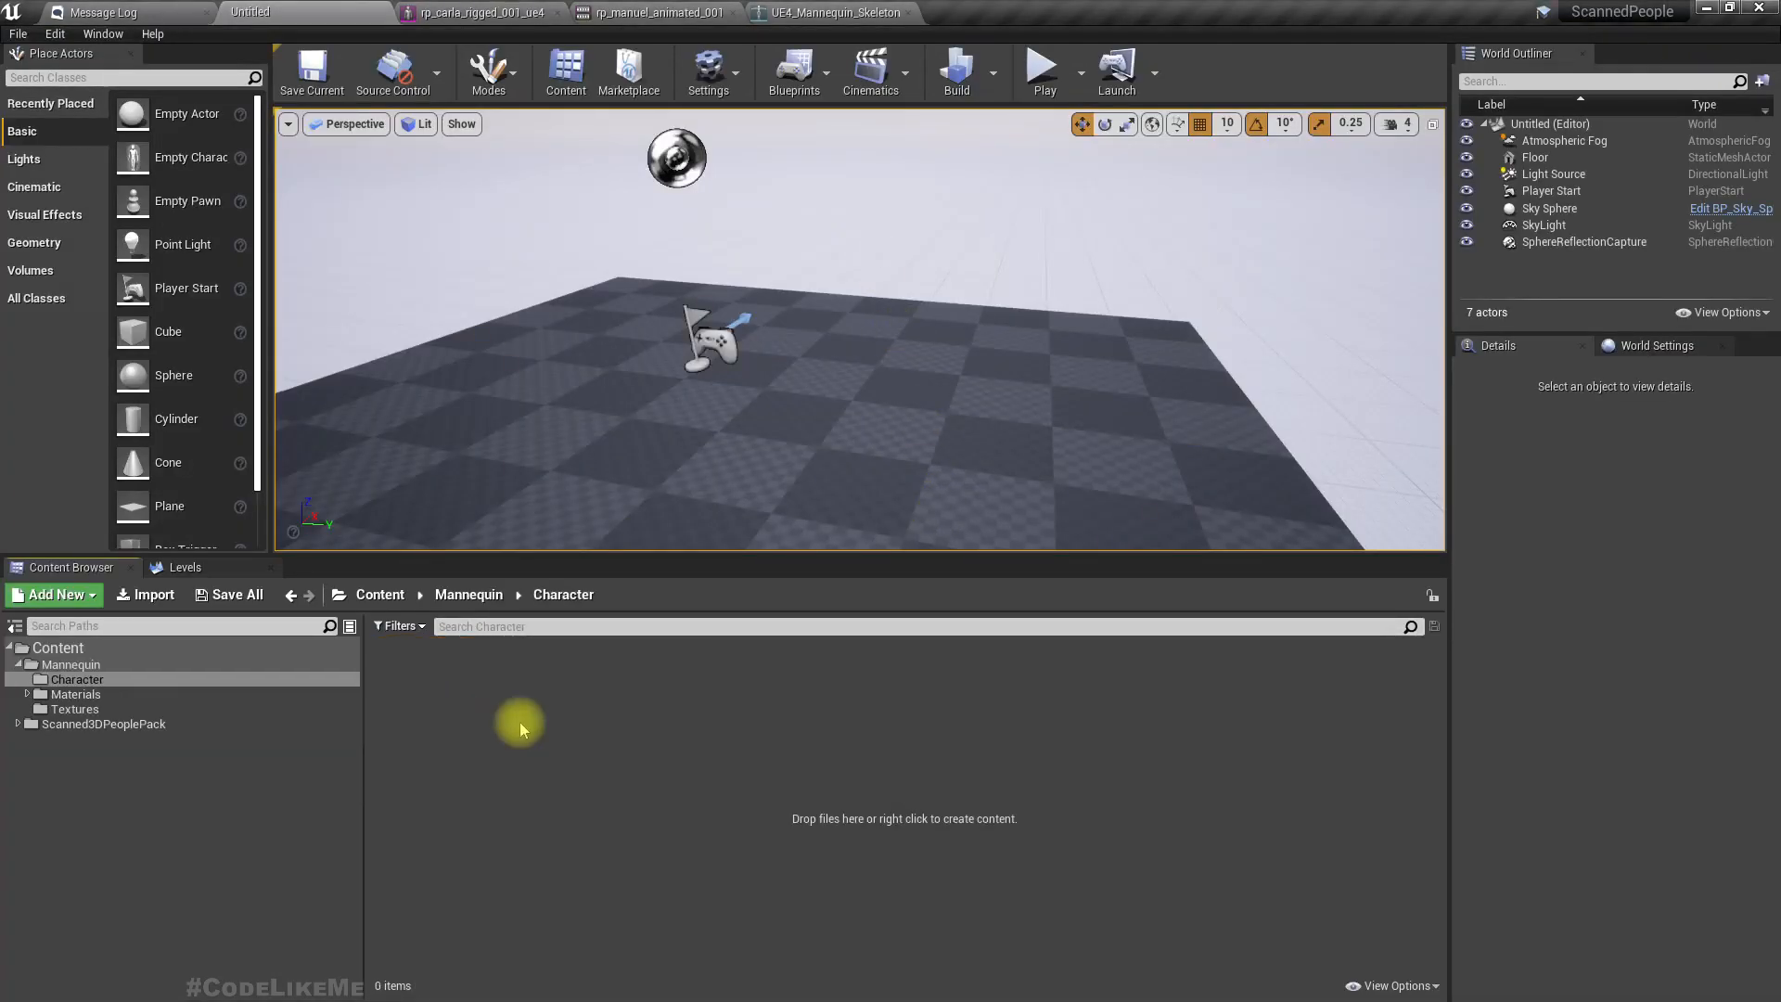
right_click(740, 745)
click(846, 125)
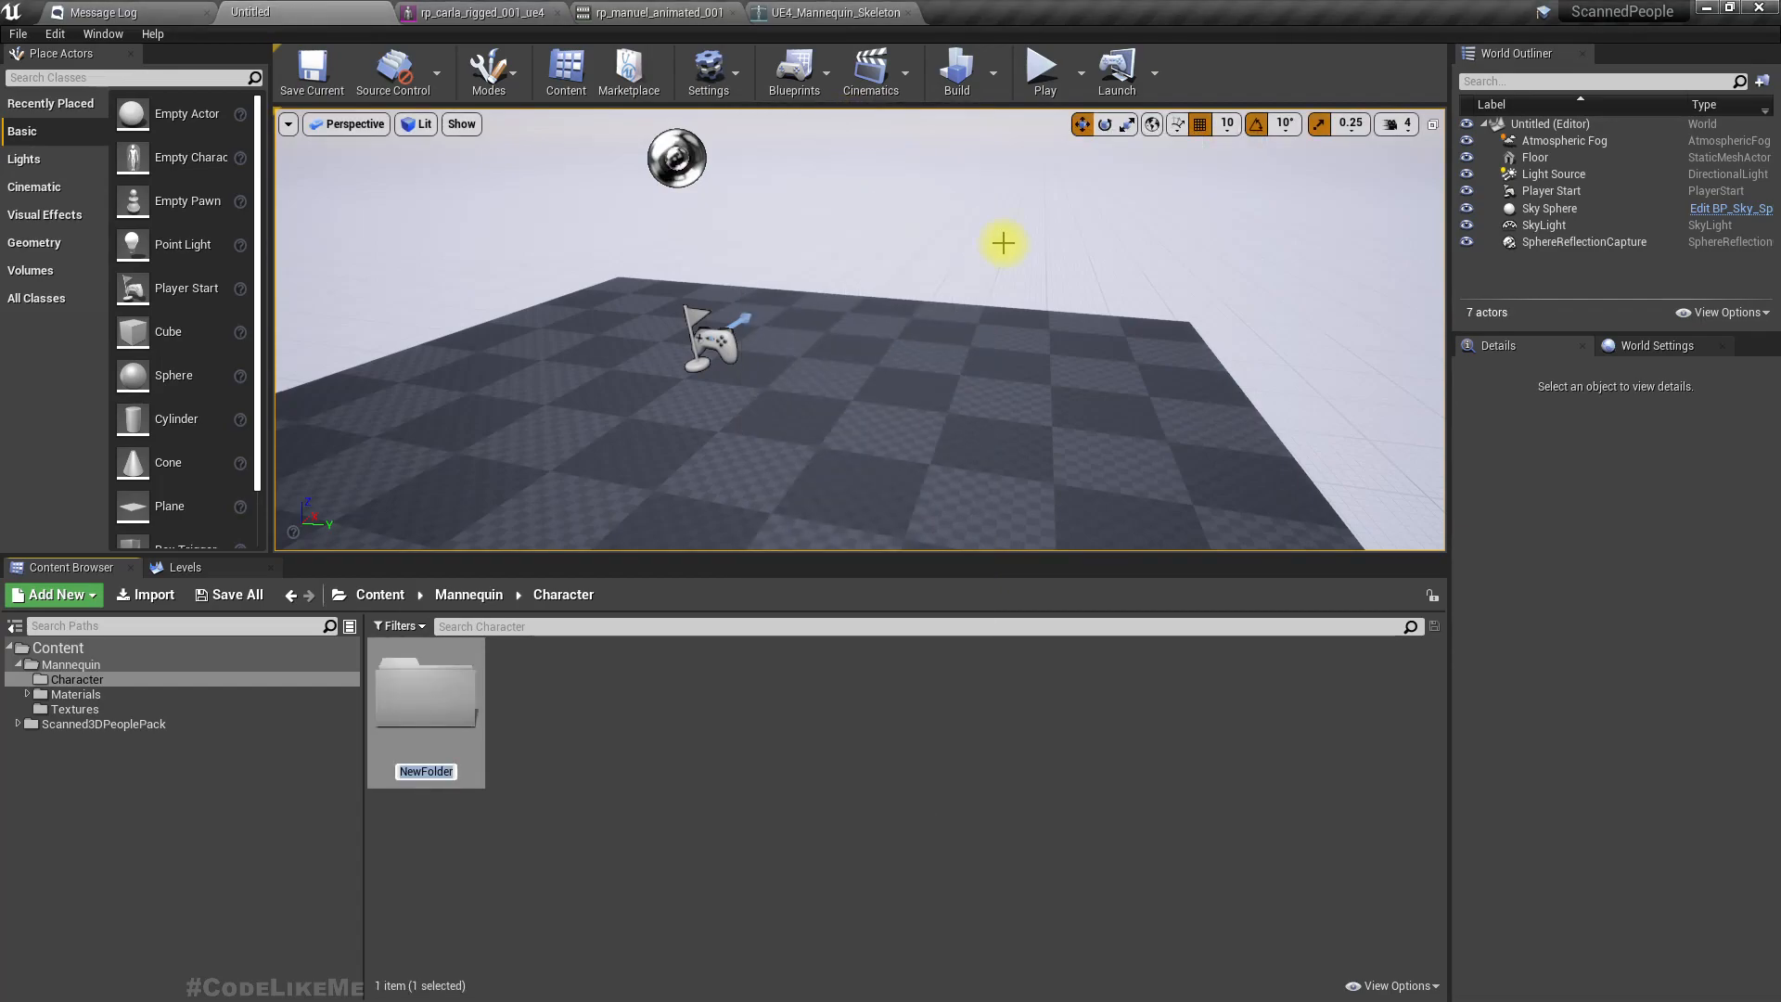
text(Mesh)
key(Return)
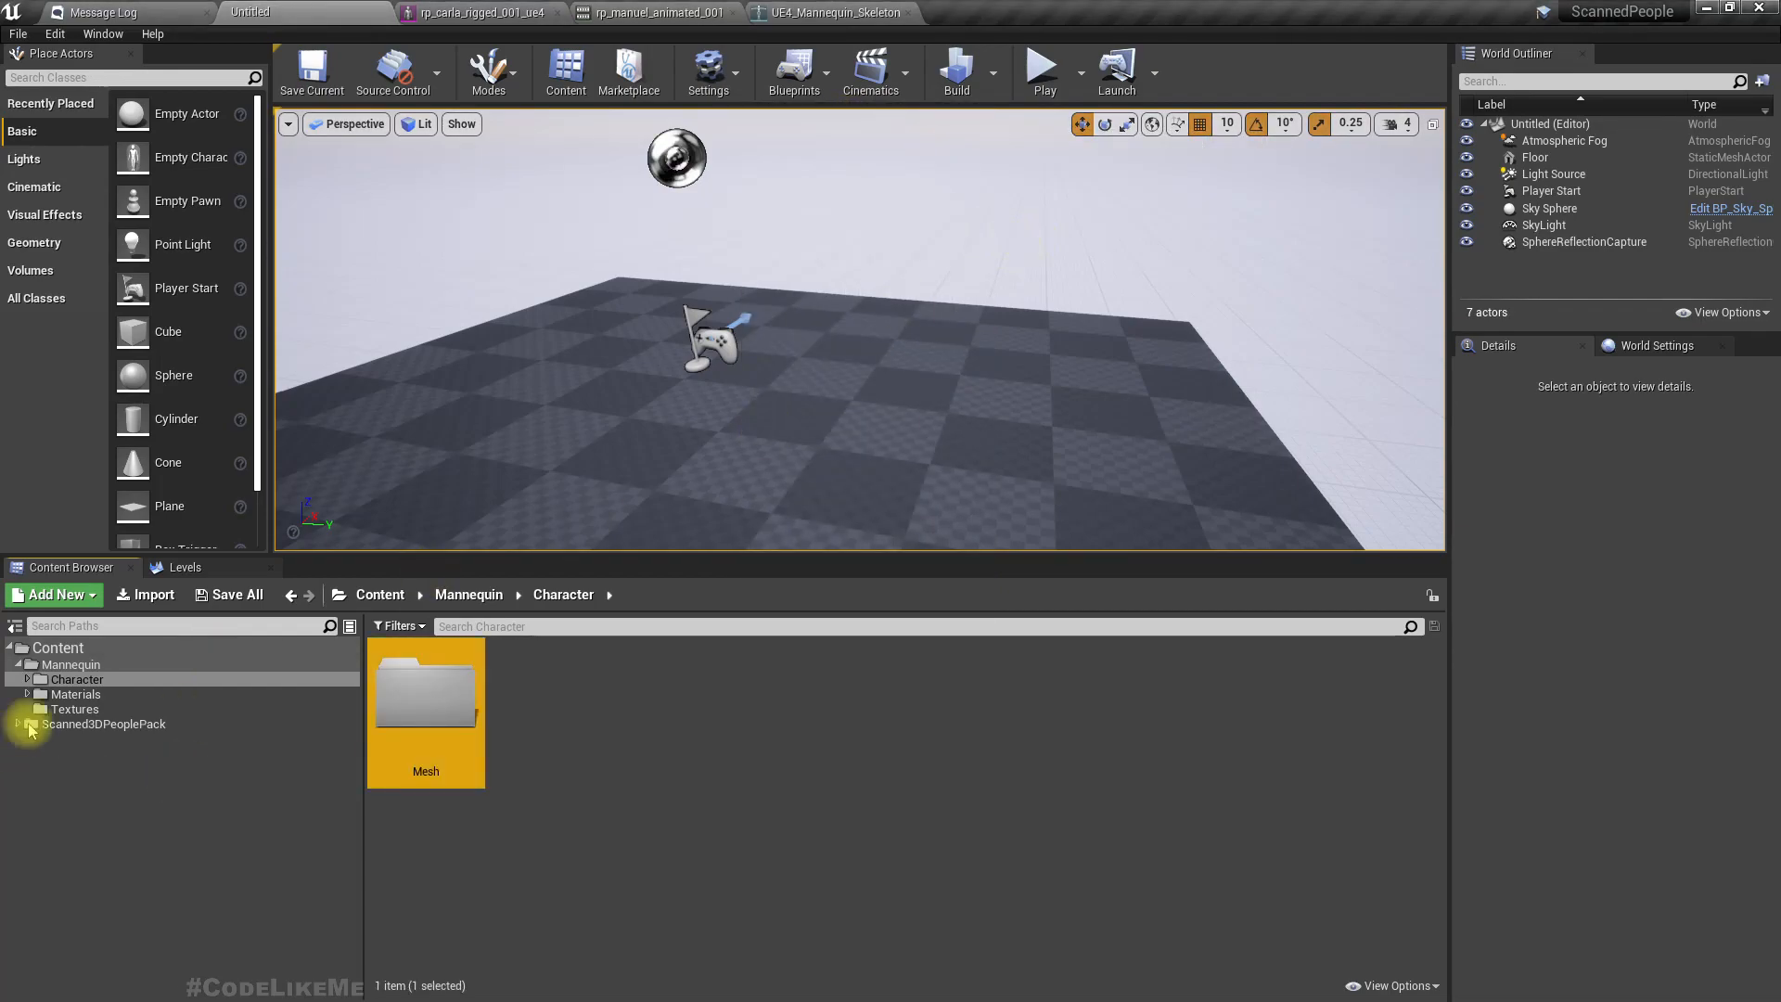
Move UE4_Mannequin, UE4_Mannequin_PhysicsAsset and UE4_Mannequin_Skeleton from the Mannequin folder into Mannequin/Character/Mesh
click(186, 665)
click(784, 705)
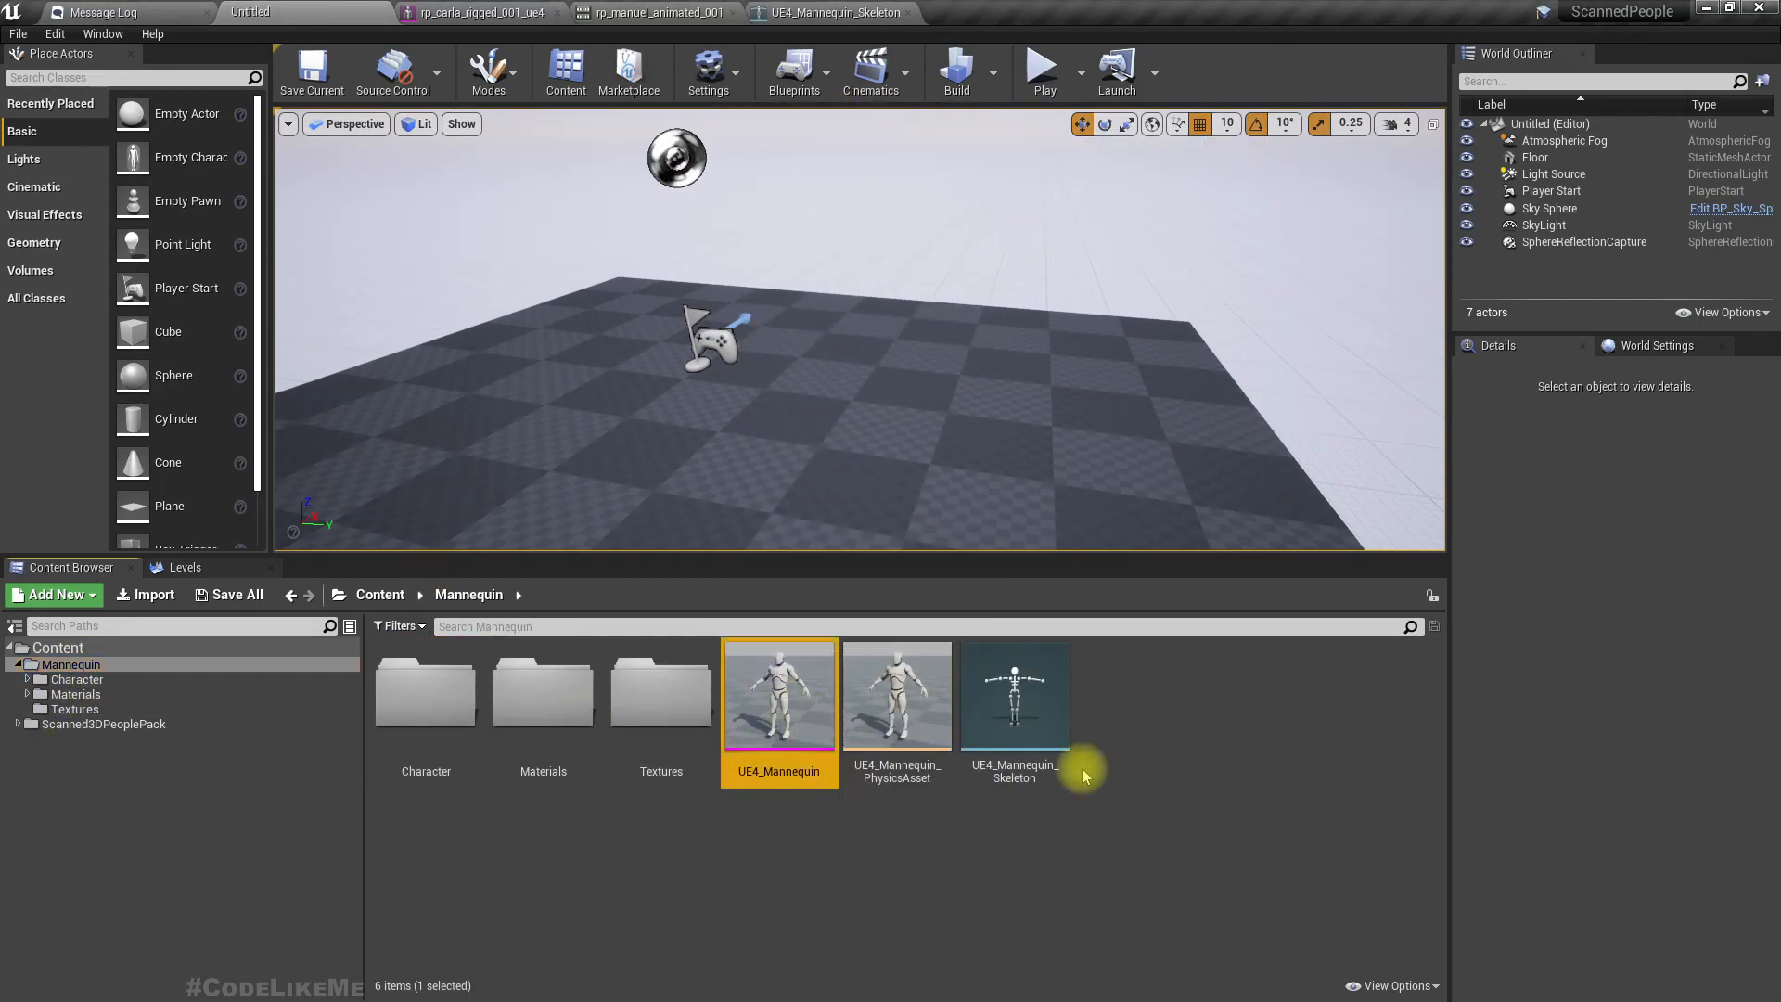
shift+click(1018, 710)
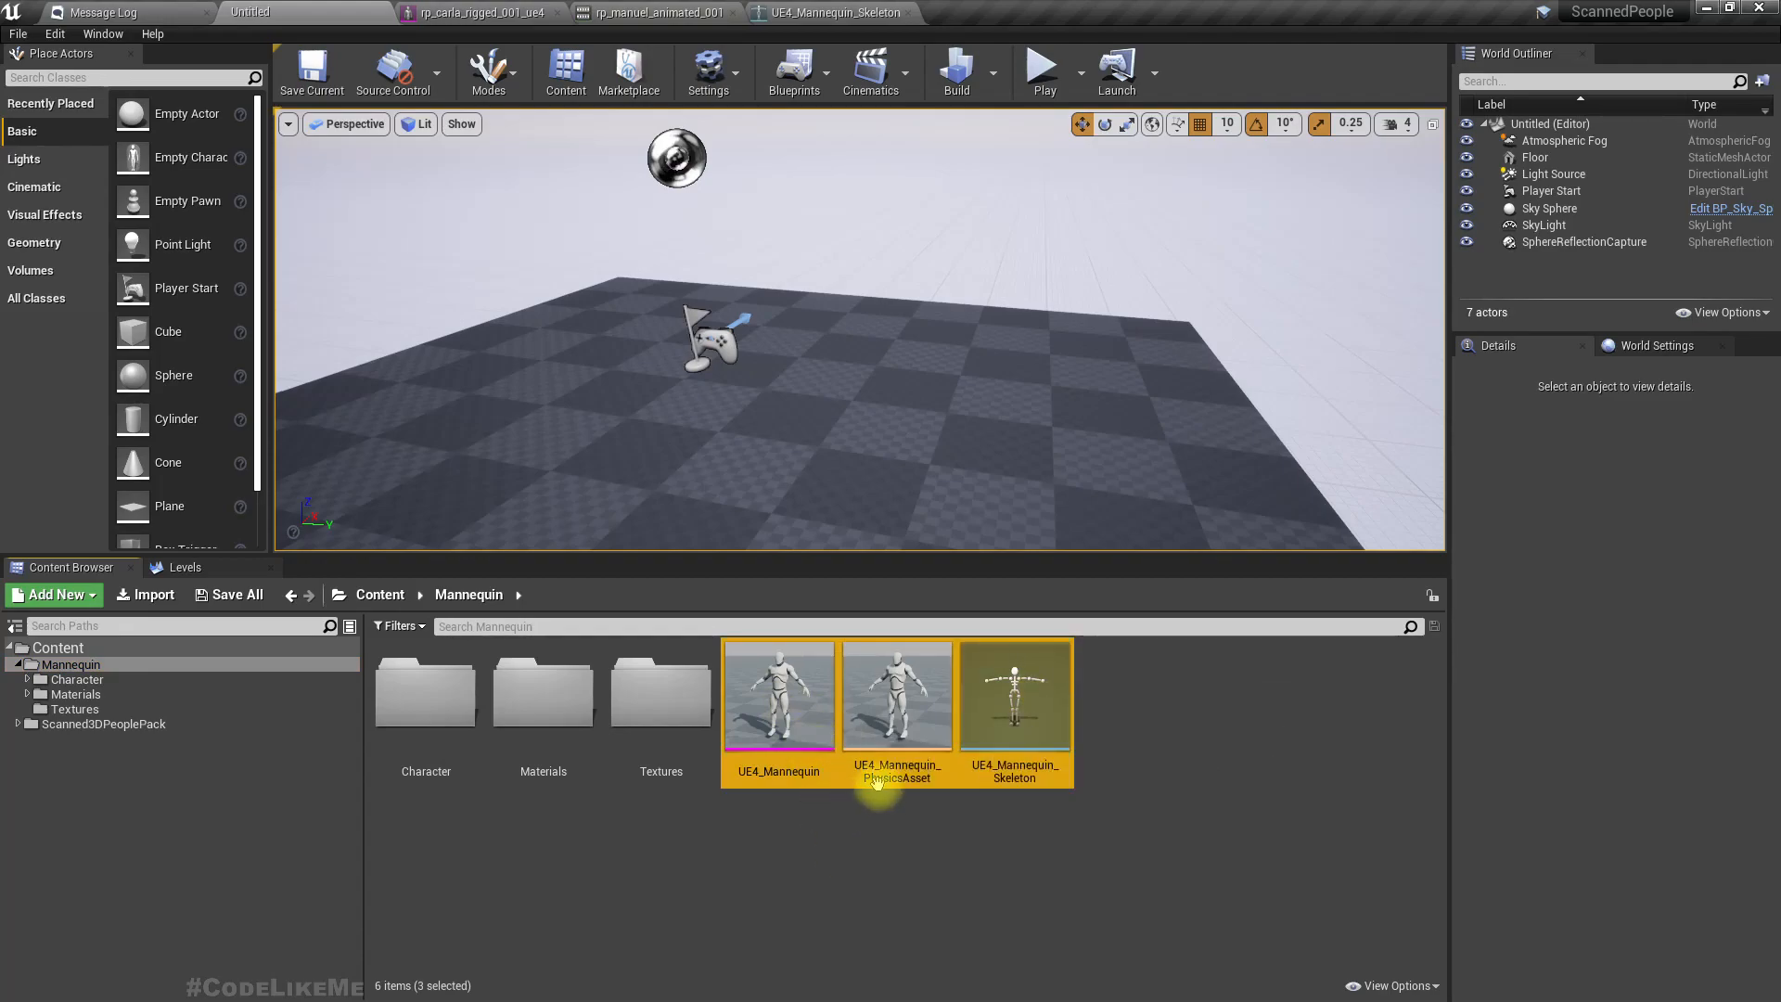
drag(881, 724, 1092, 772)
click(29, 680)
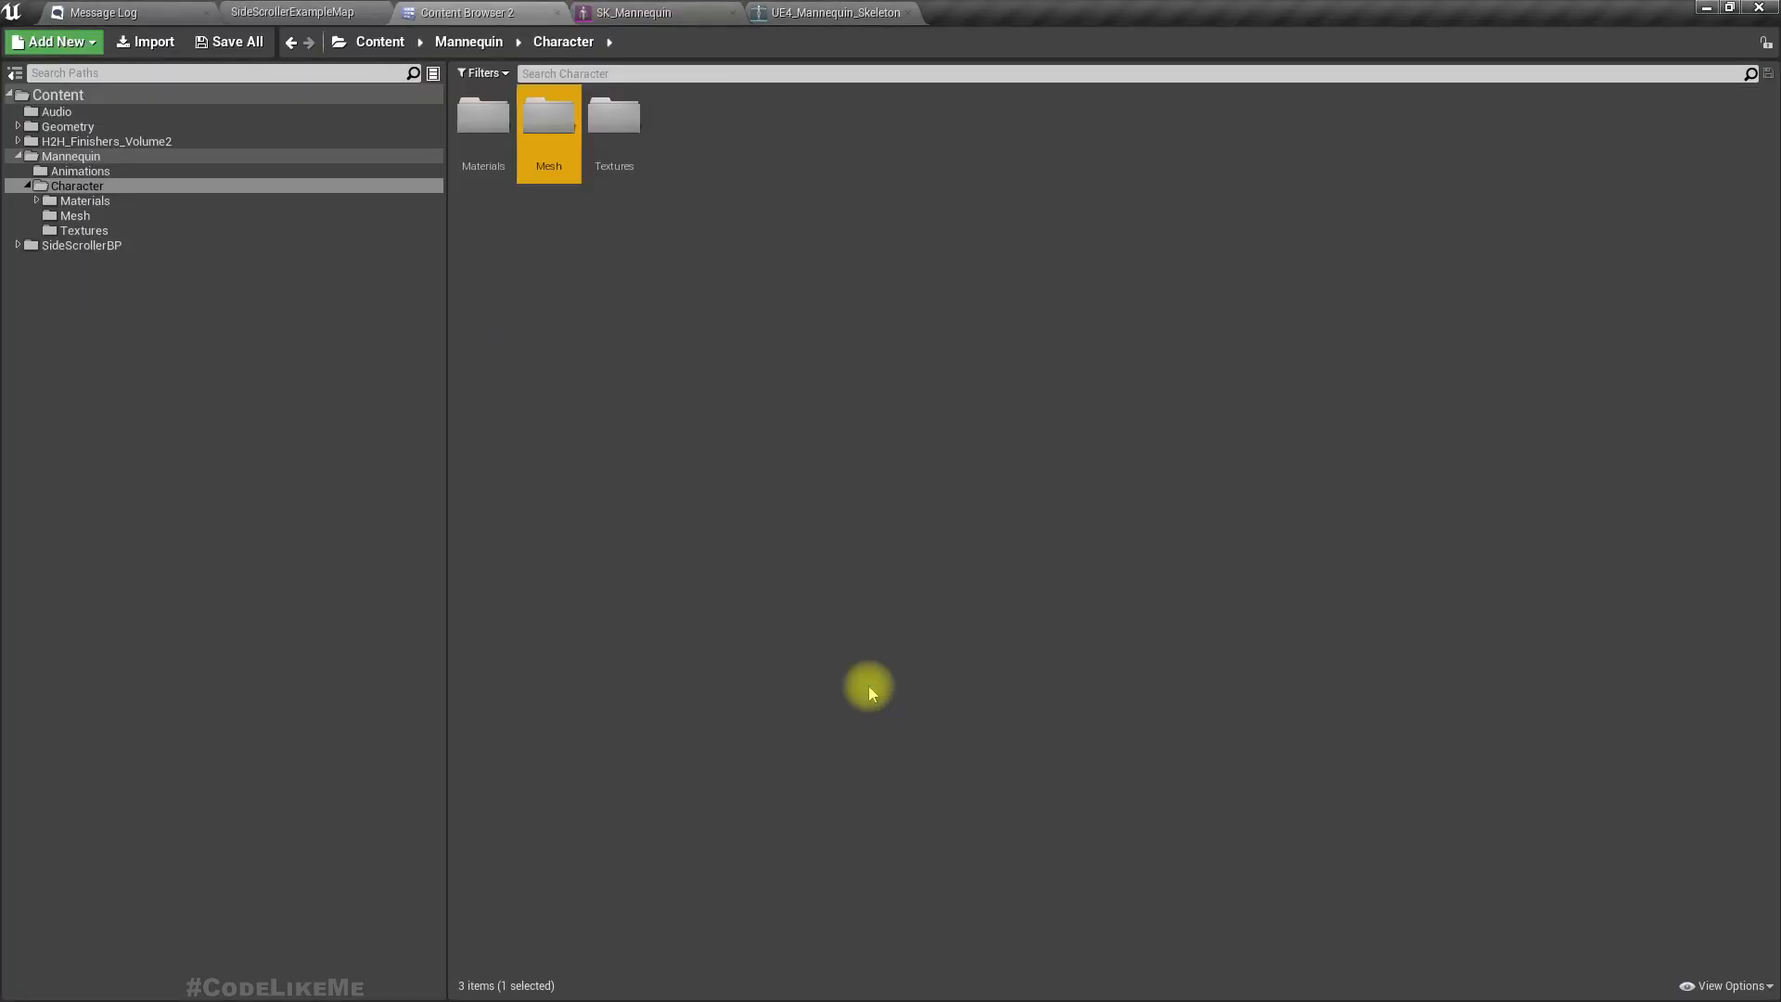
double_click(539, 125)
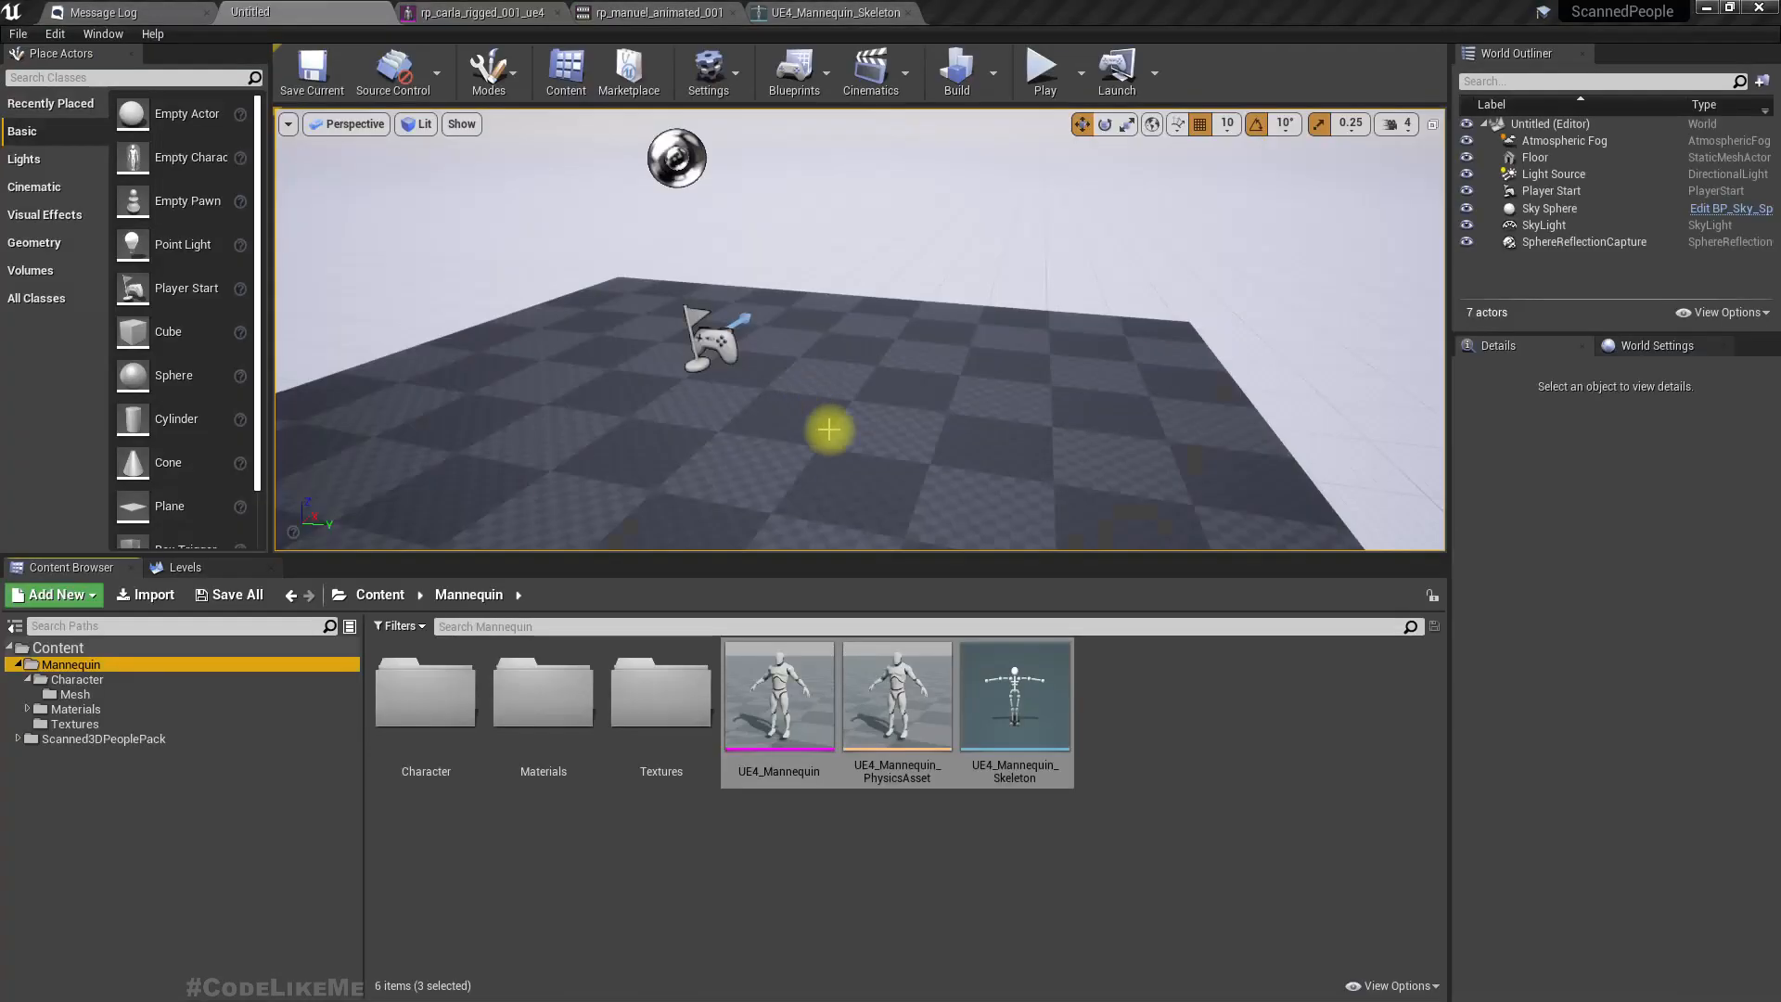
drag(778, 784, 121, 706)
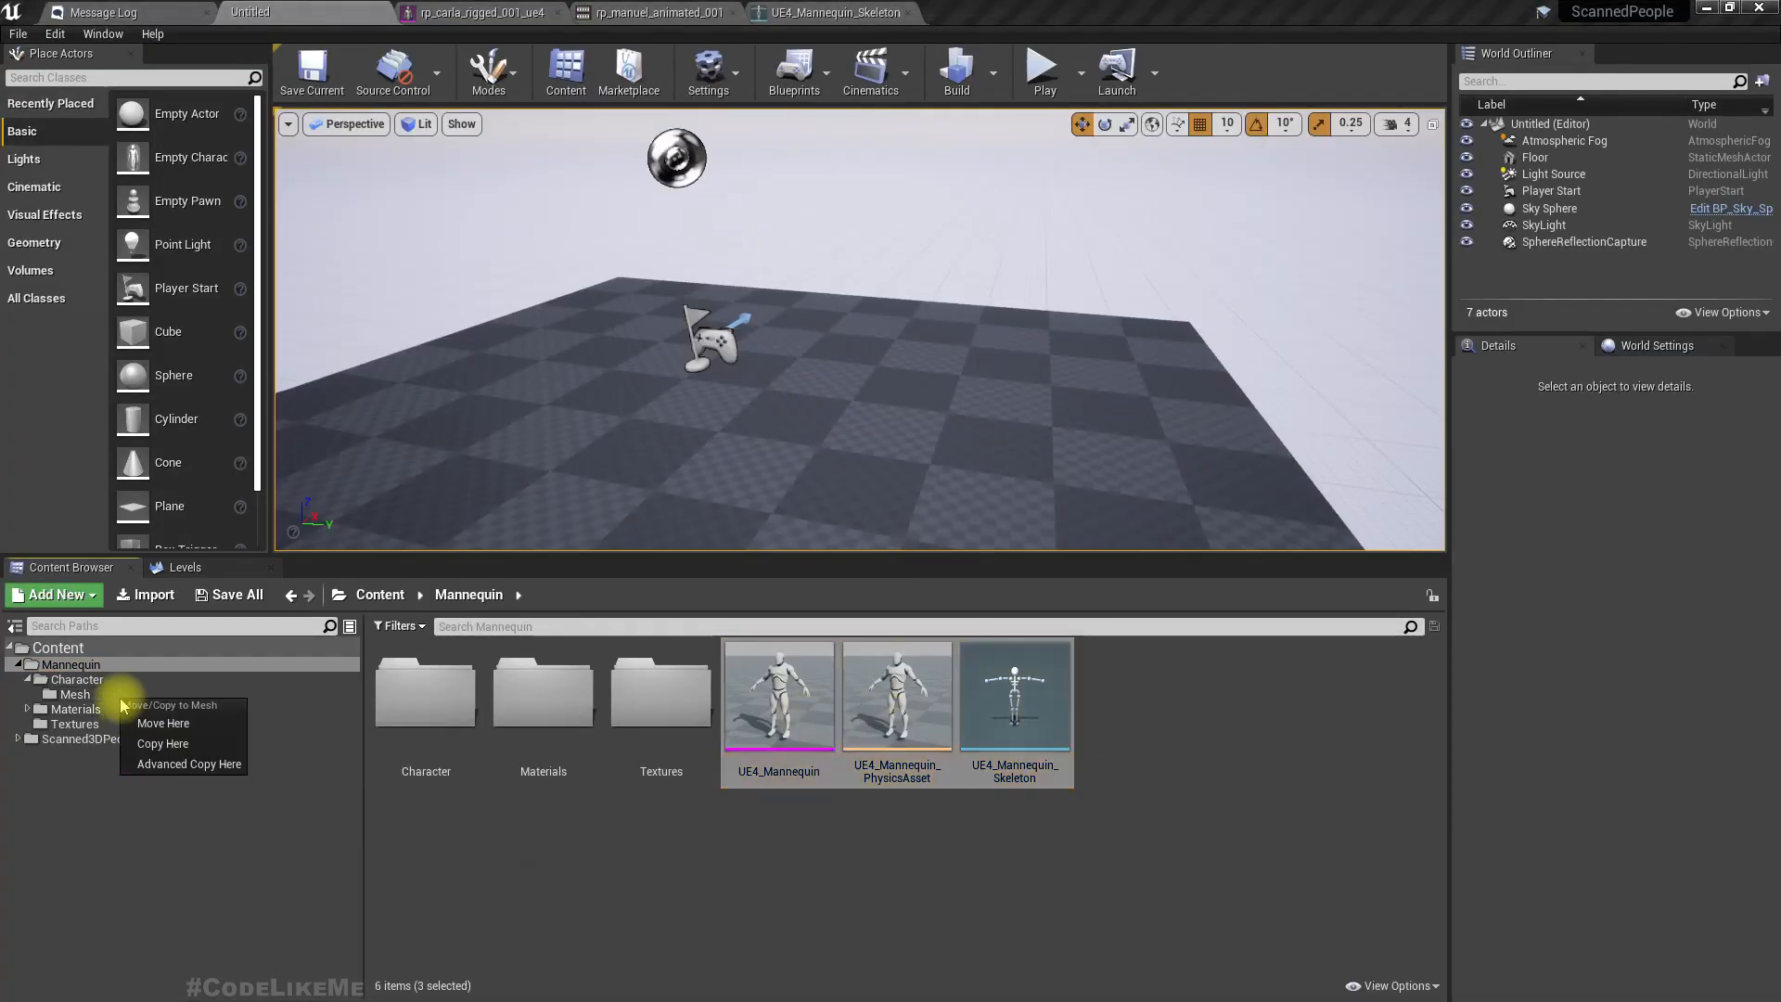
click(163, 723)
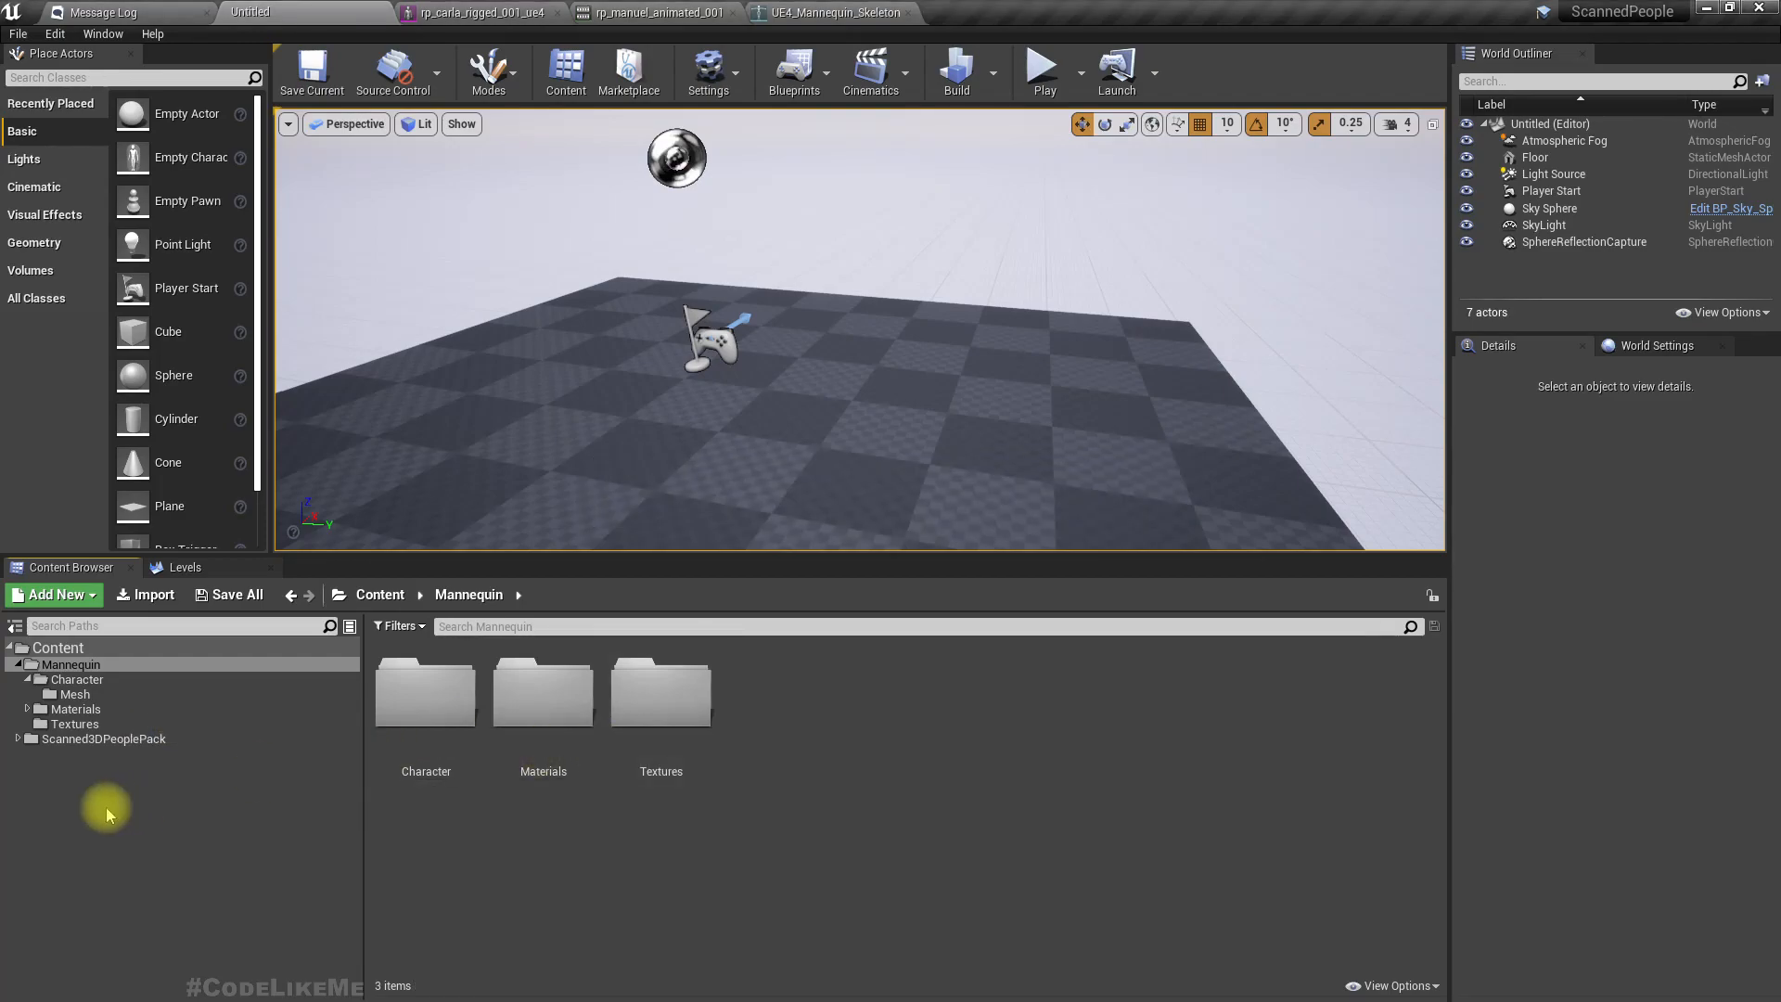
Locate the skeleton used by rp_carla_rigged_001_ue4 in the content folders and compare its location with GrabAndThrow's Mannequin/Character/Mesh folder
click(483, 12)
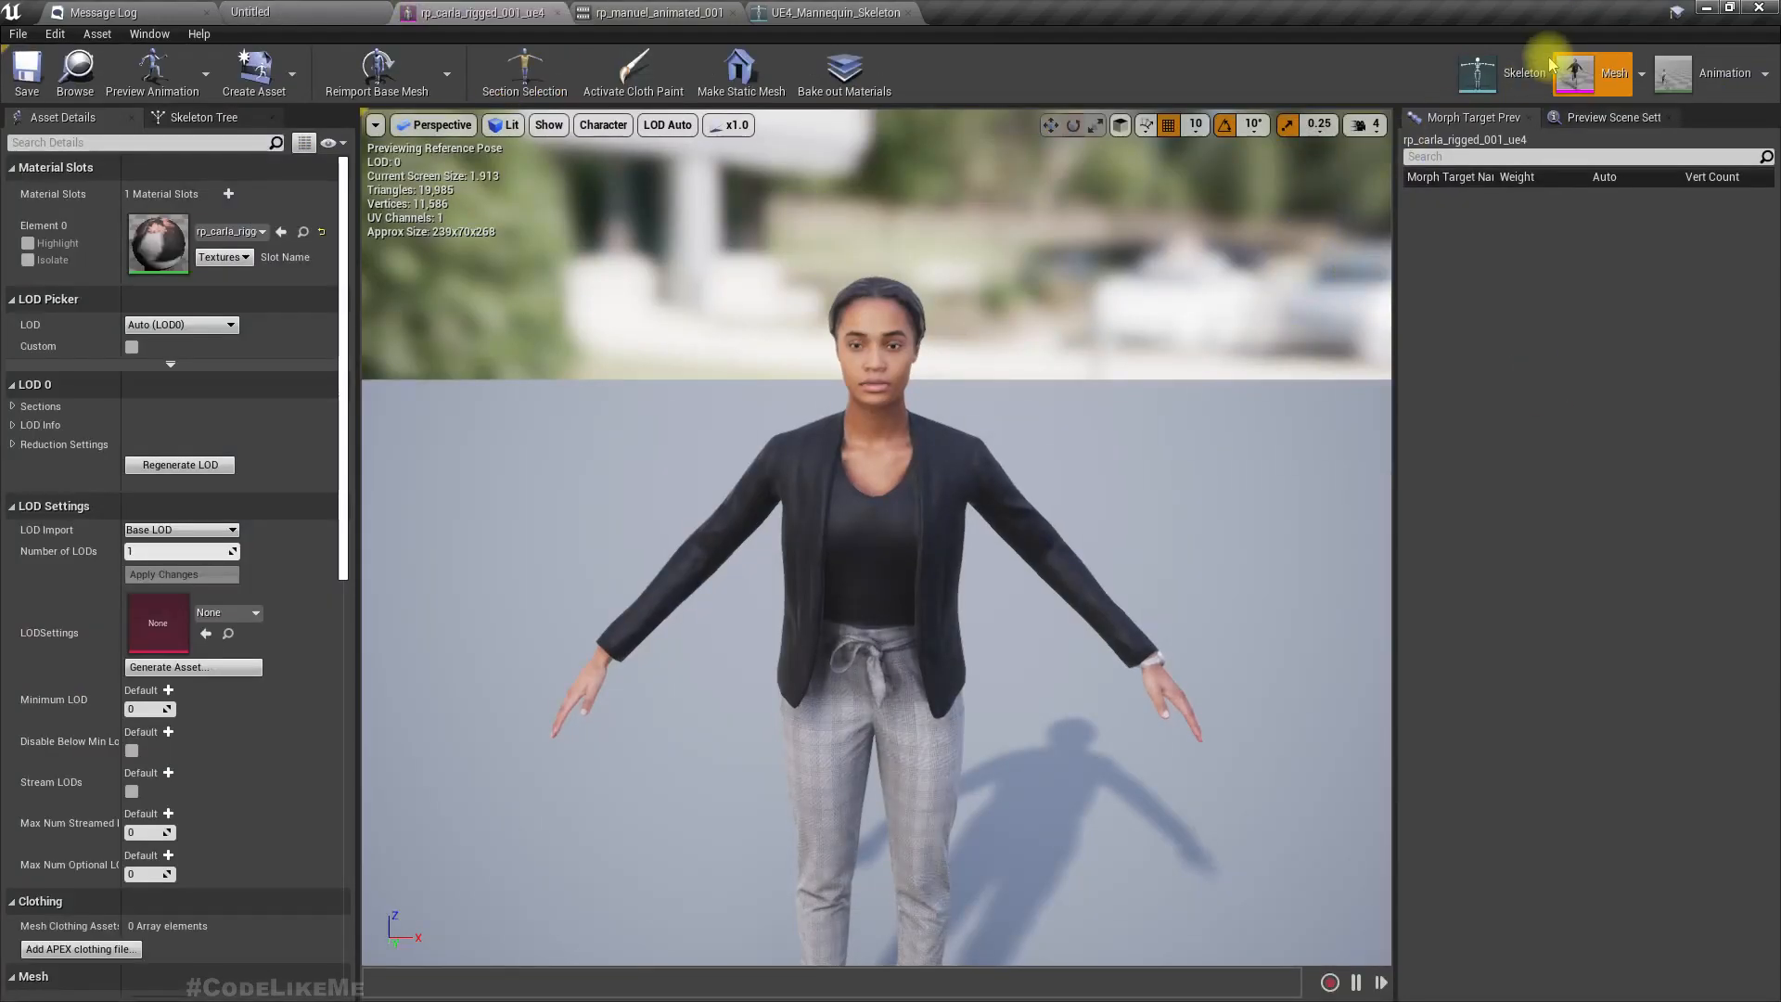
click(1500, 75)
click(75, 74)
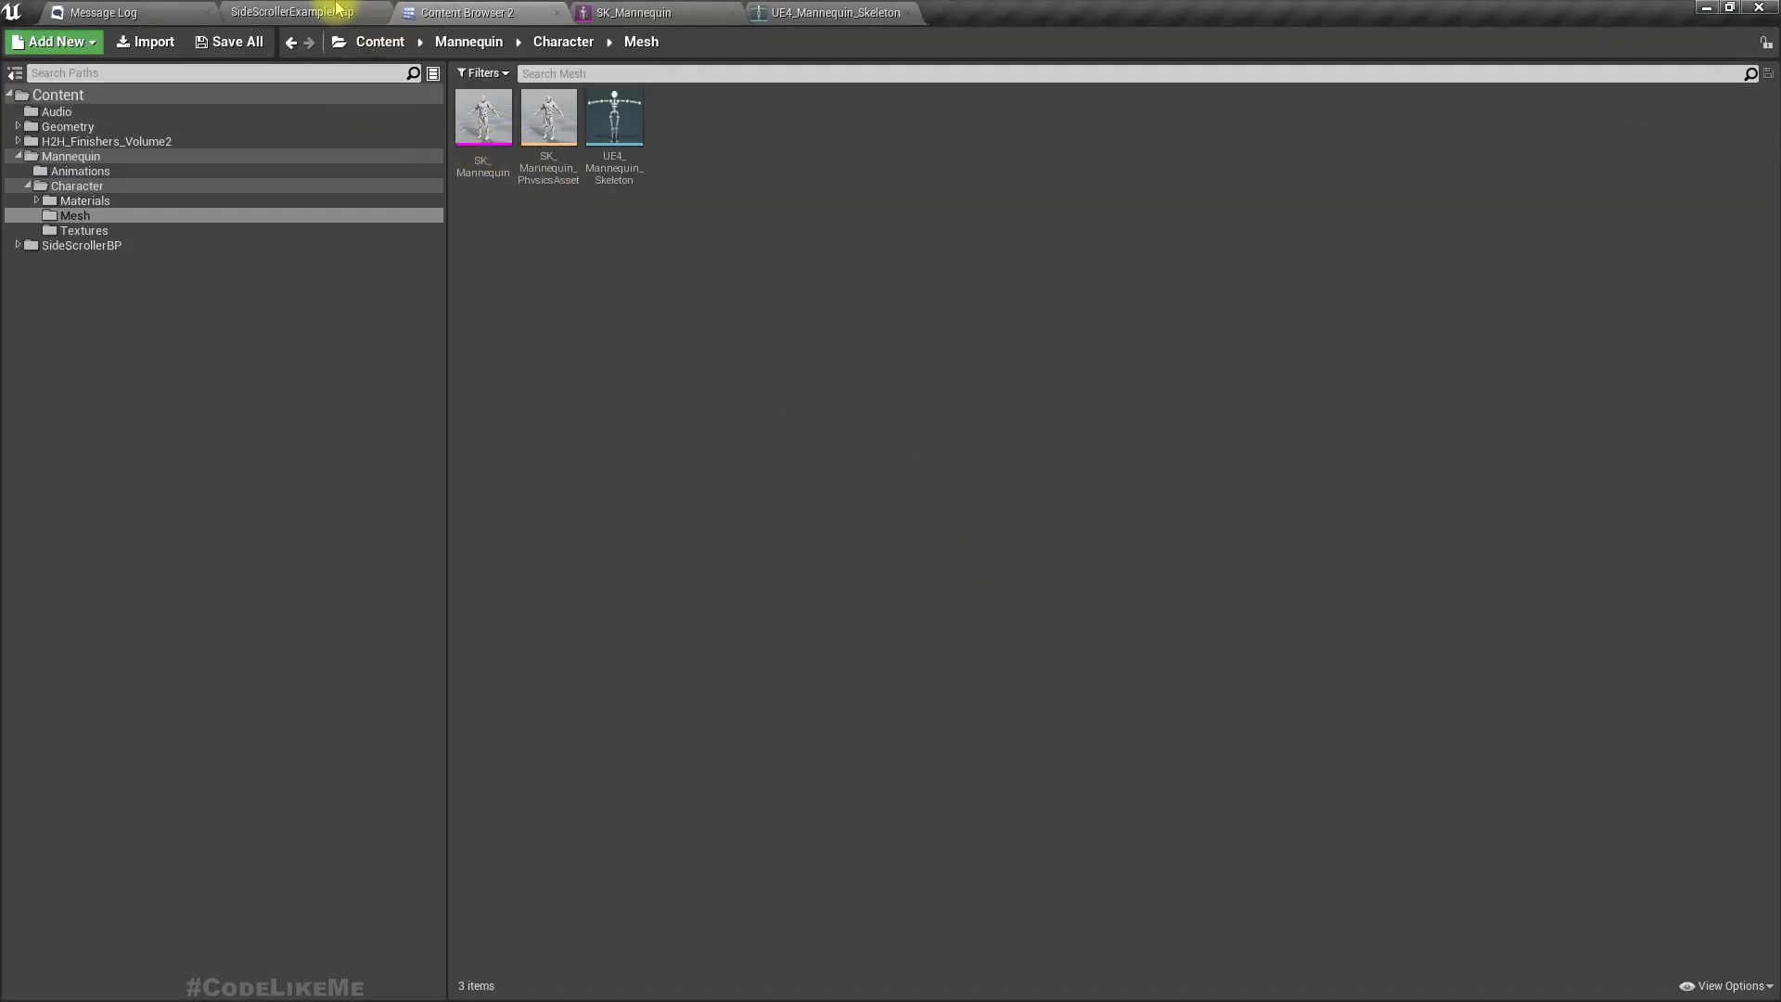
click(338, 11)
right_drag(983, 510, 973, 516)
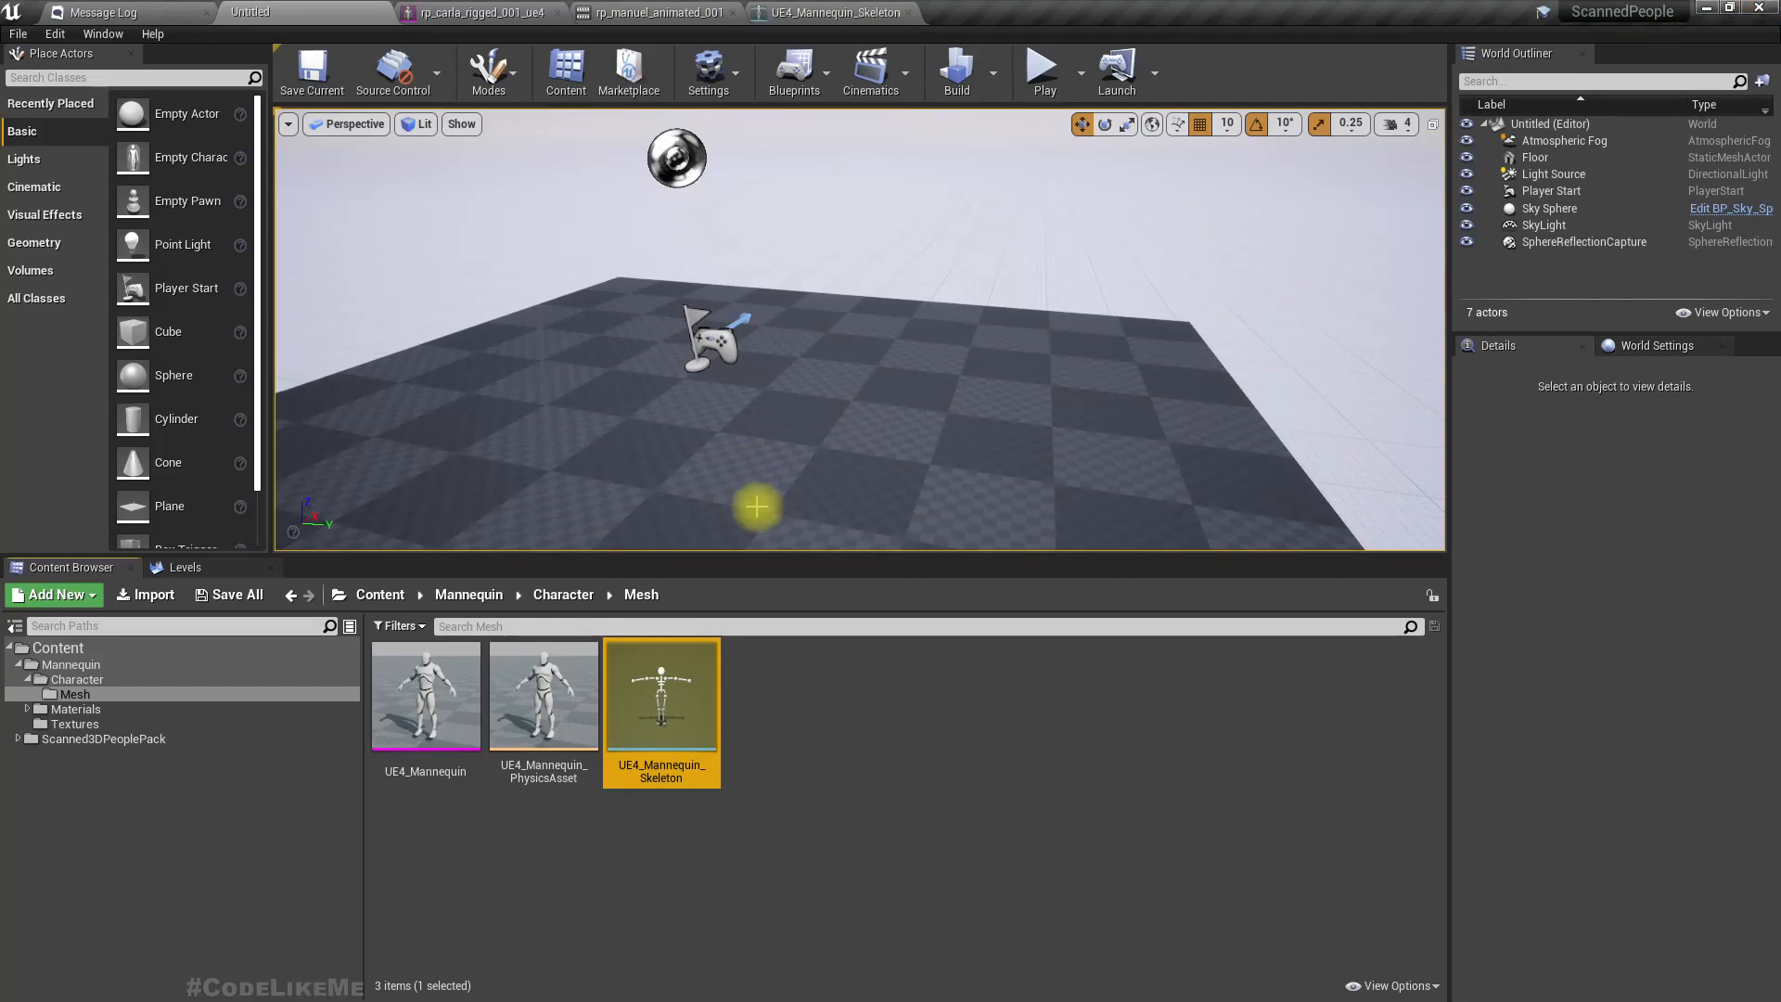
Search the Scanned3DPeoplePack folder for "skeletal" and enlarge the asset thumbnails
click(70, 664)
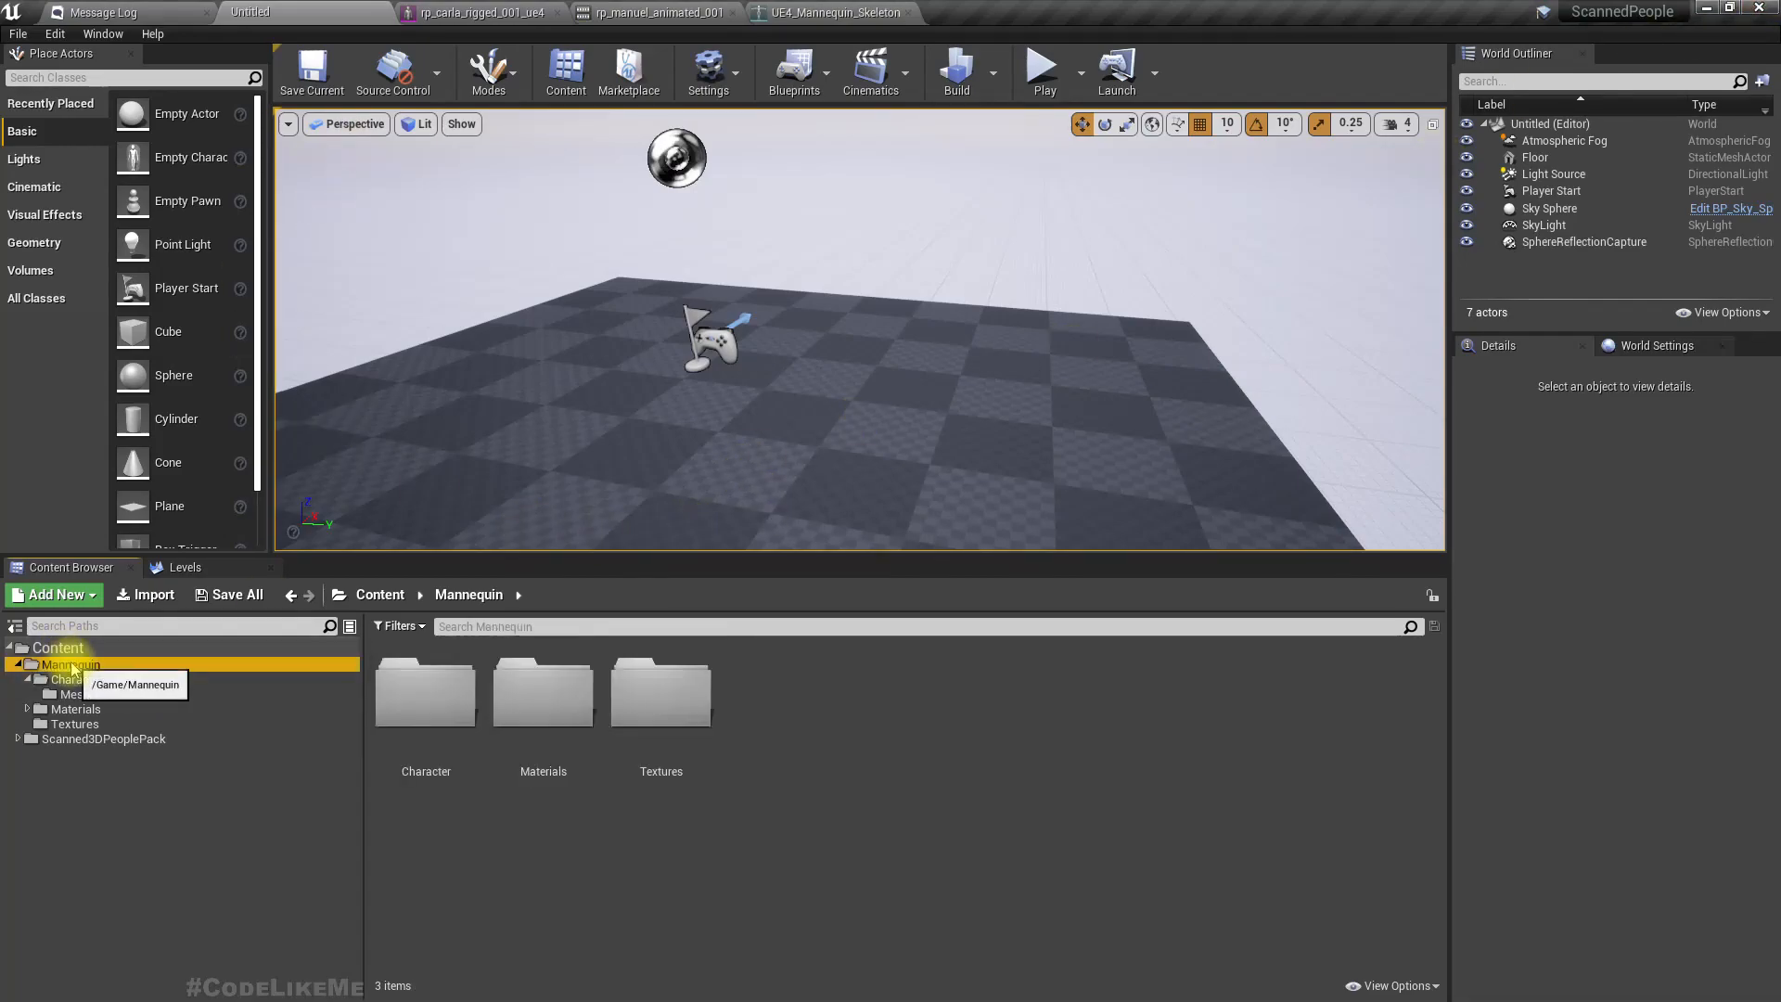
click(107, 741)
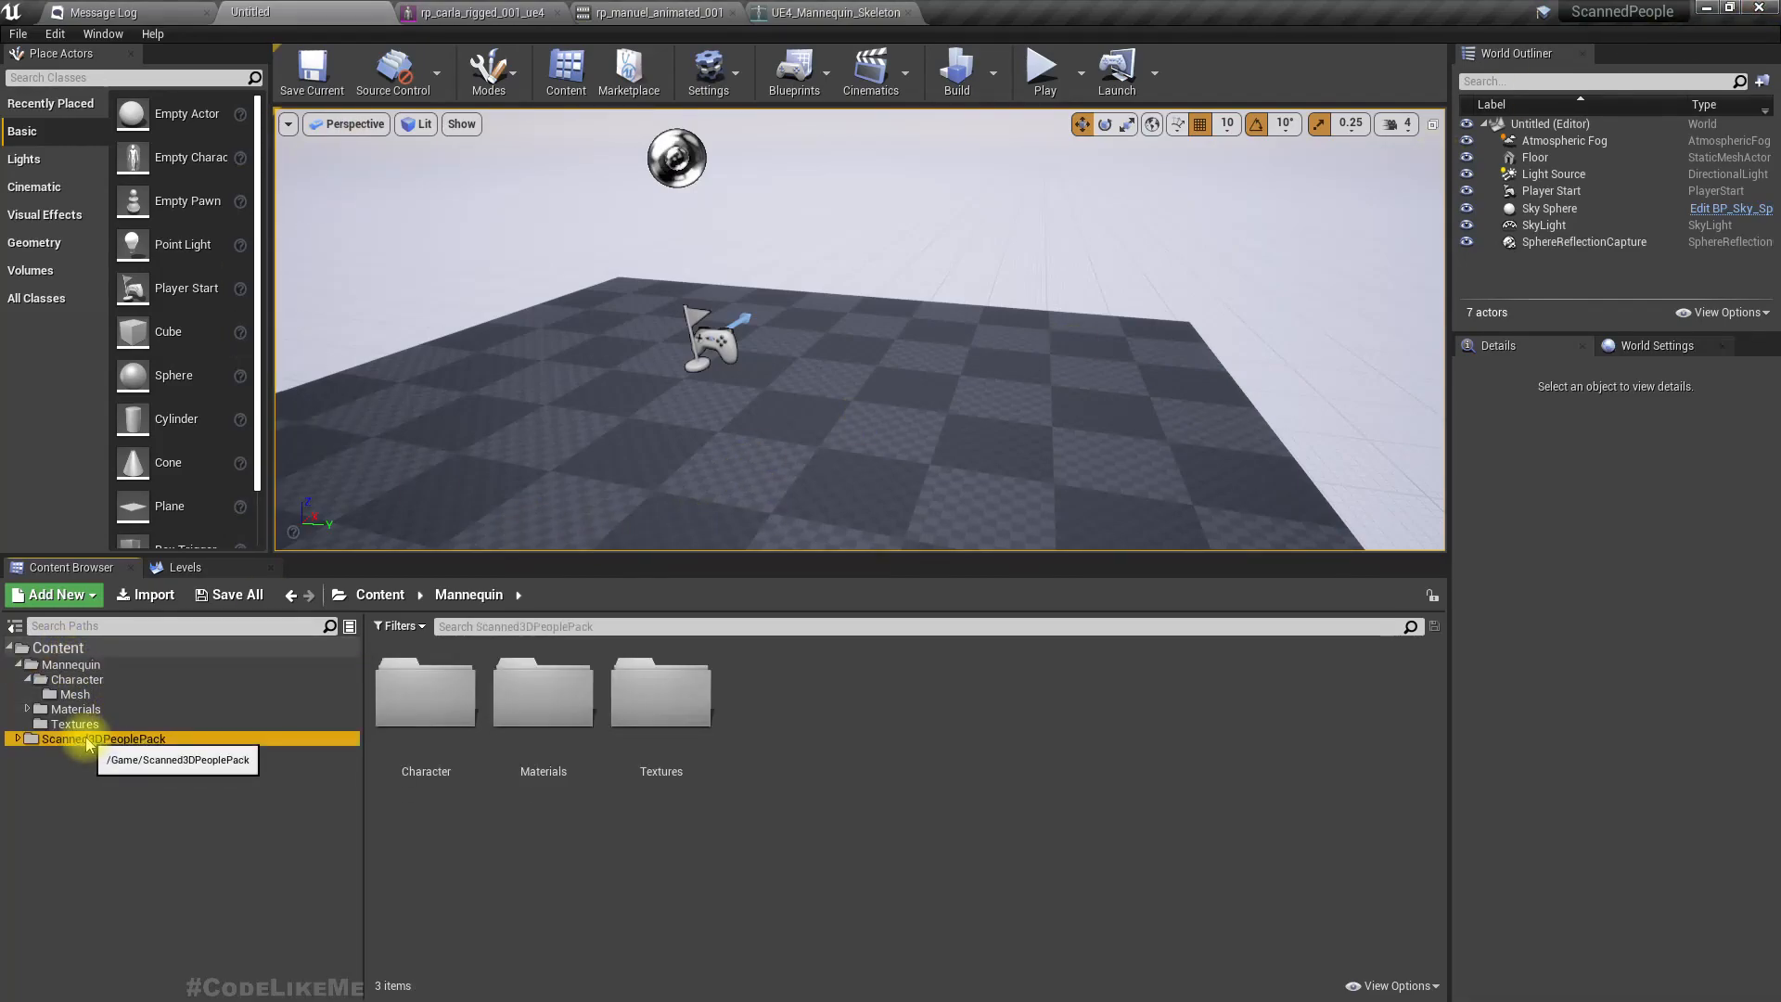
click(475, 628)
text(skeletal)
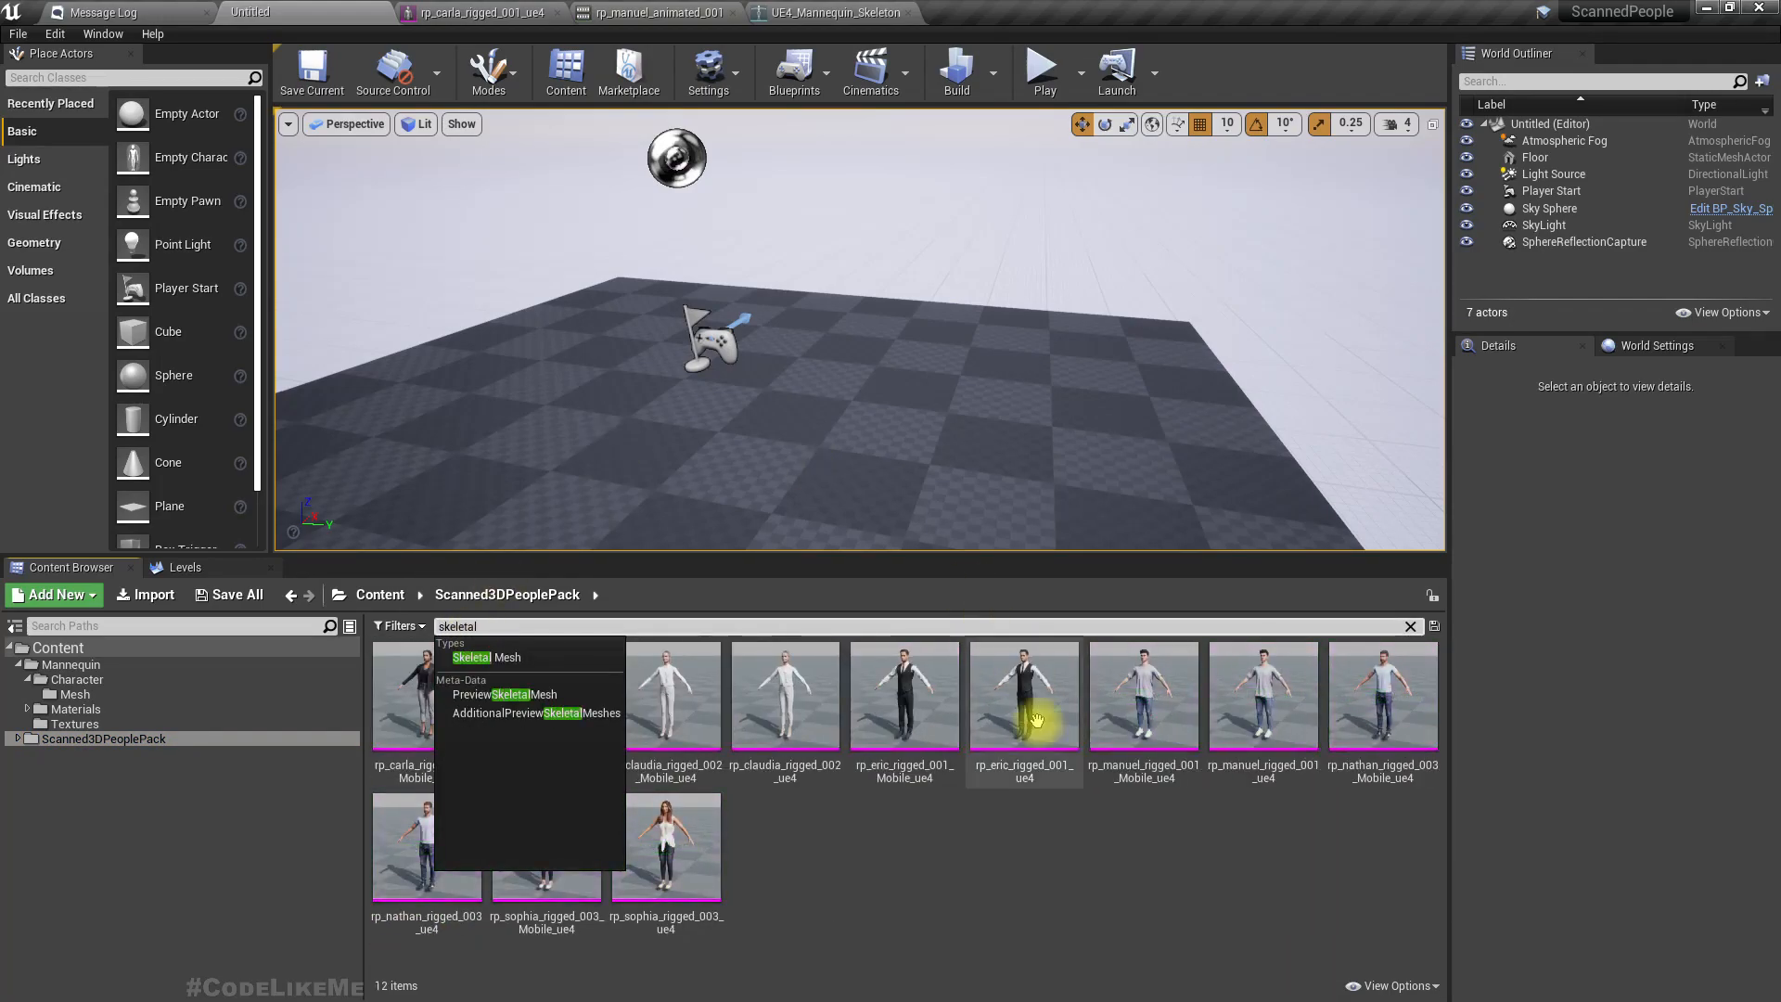
click(903, 825)
ctrl+scroll(688, 828, up, 2)
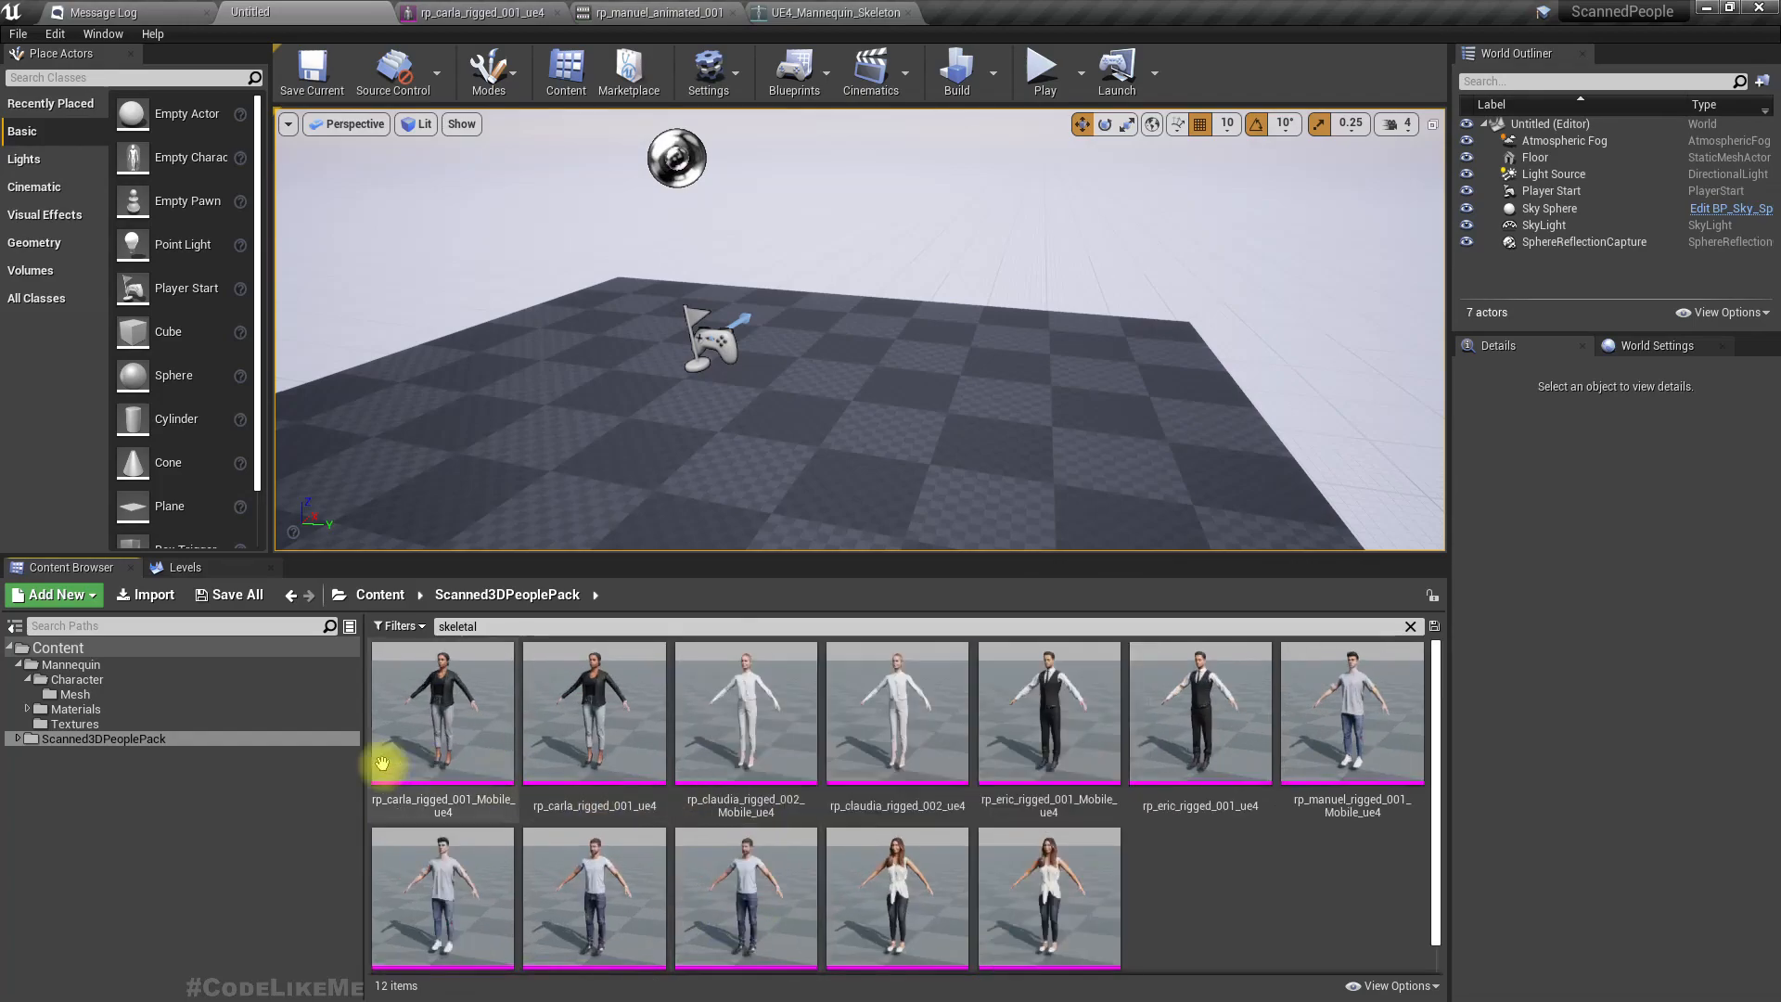
Open the rp_carla_rigged_001_Mobile_ue4 mesh, examine it up close, check its folder location and close its editor
click(455, 696)
double_click(455, 697)
scroll(839, 514, up, 6)
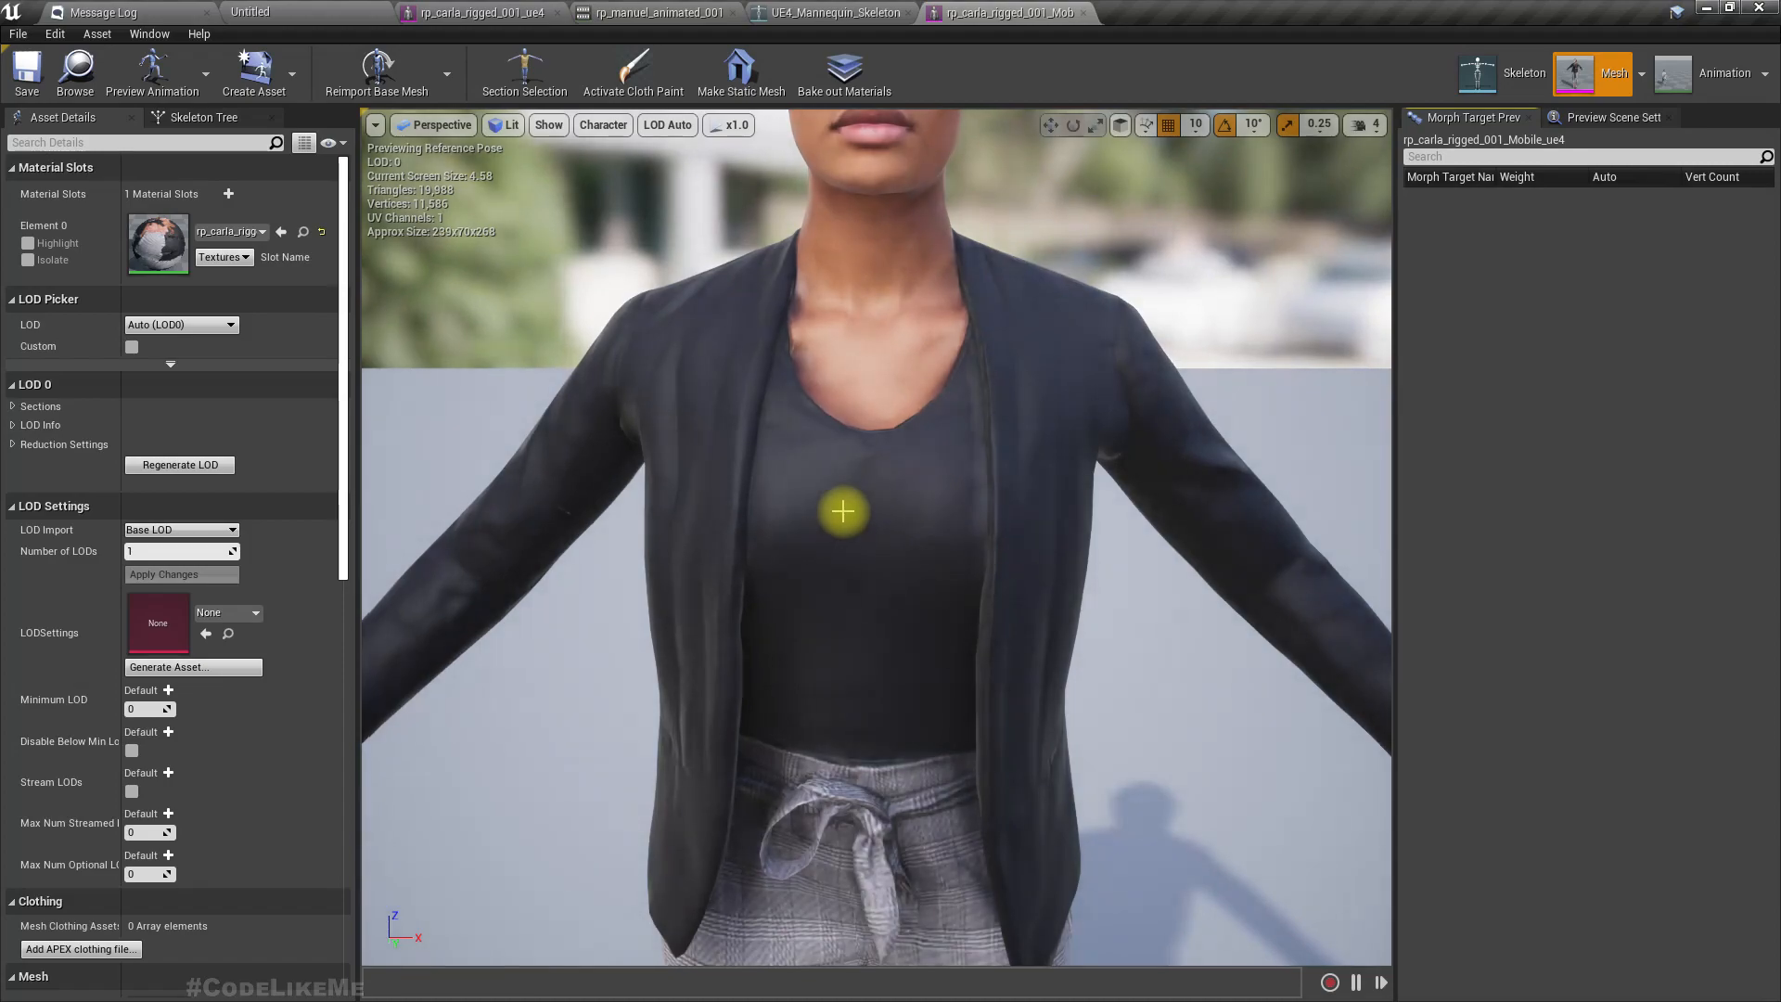
scroll(840, 512, down, 6)
scroll(845, 512, down, 4)
scroll(852, 492, up, 2)
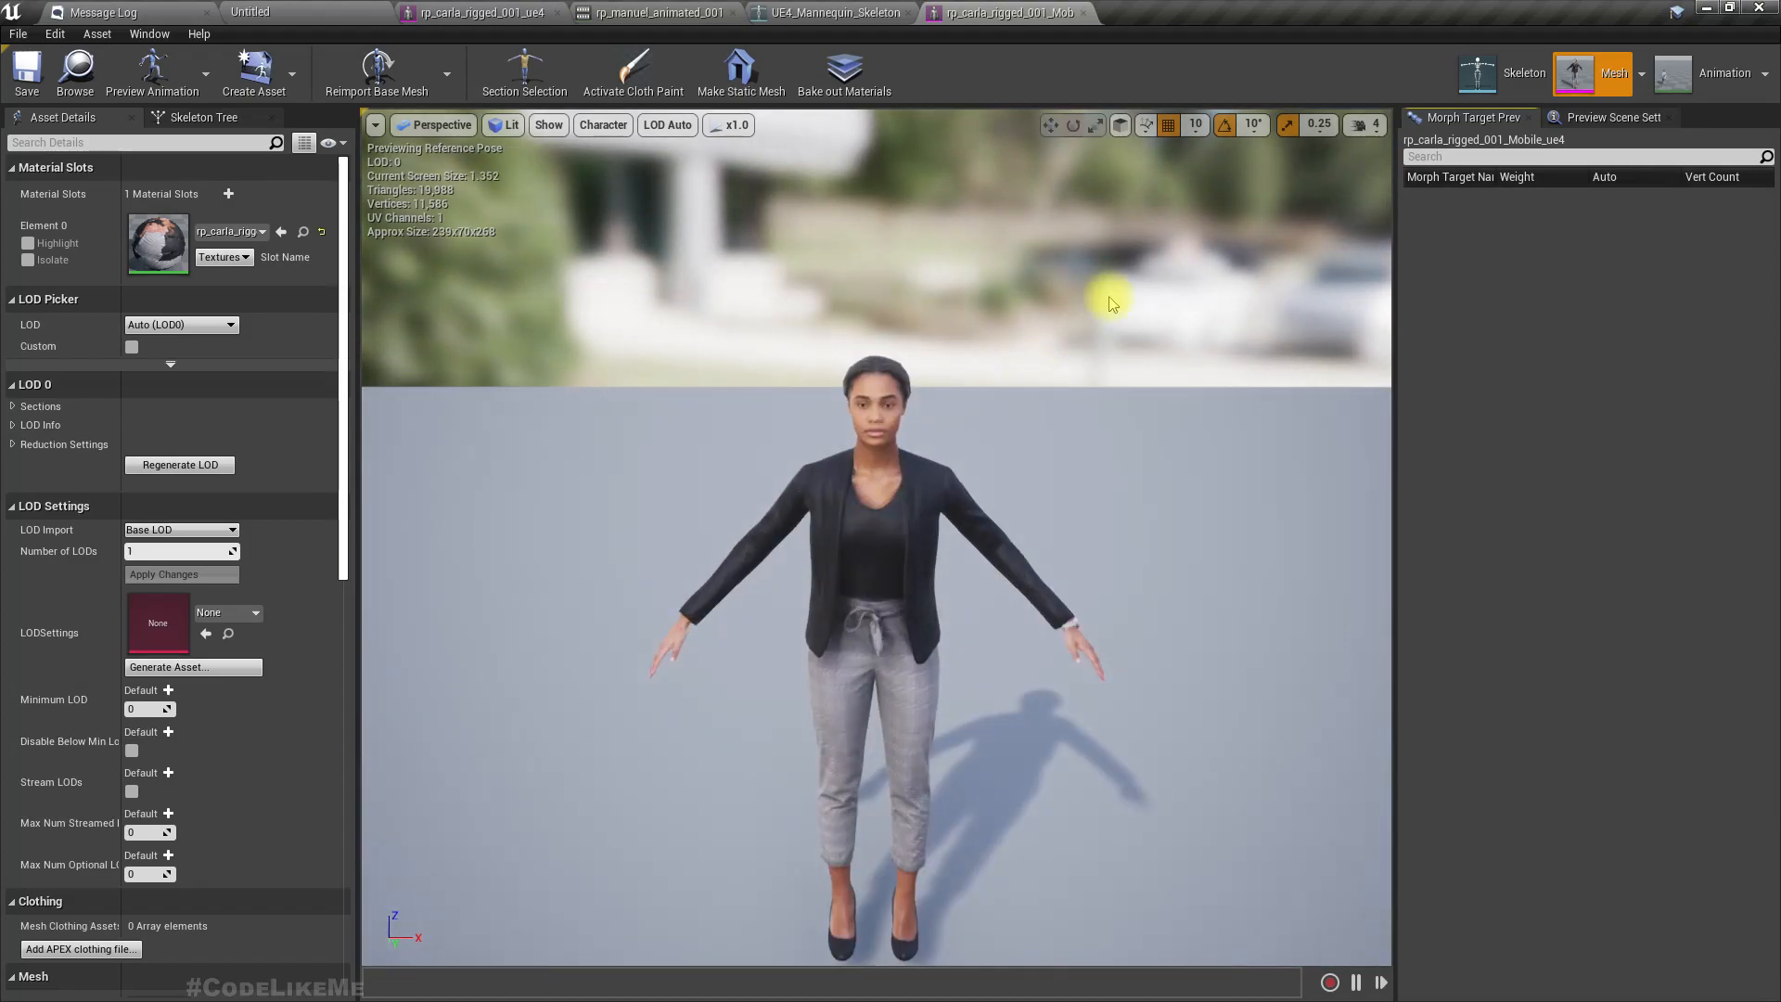
click(278, 12)
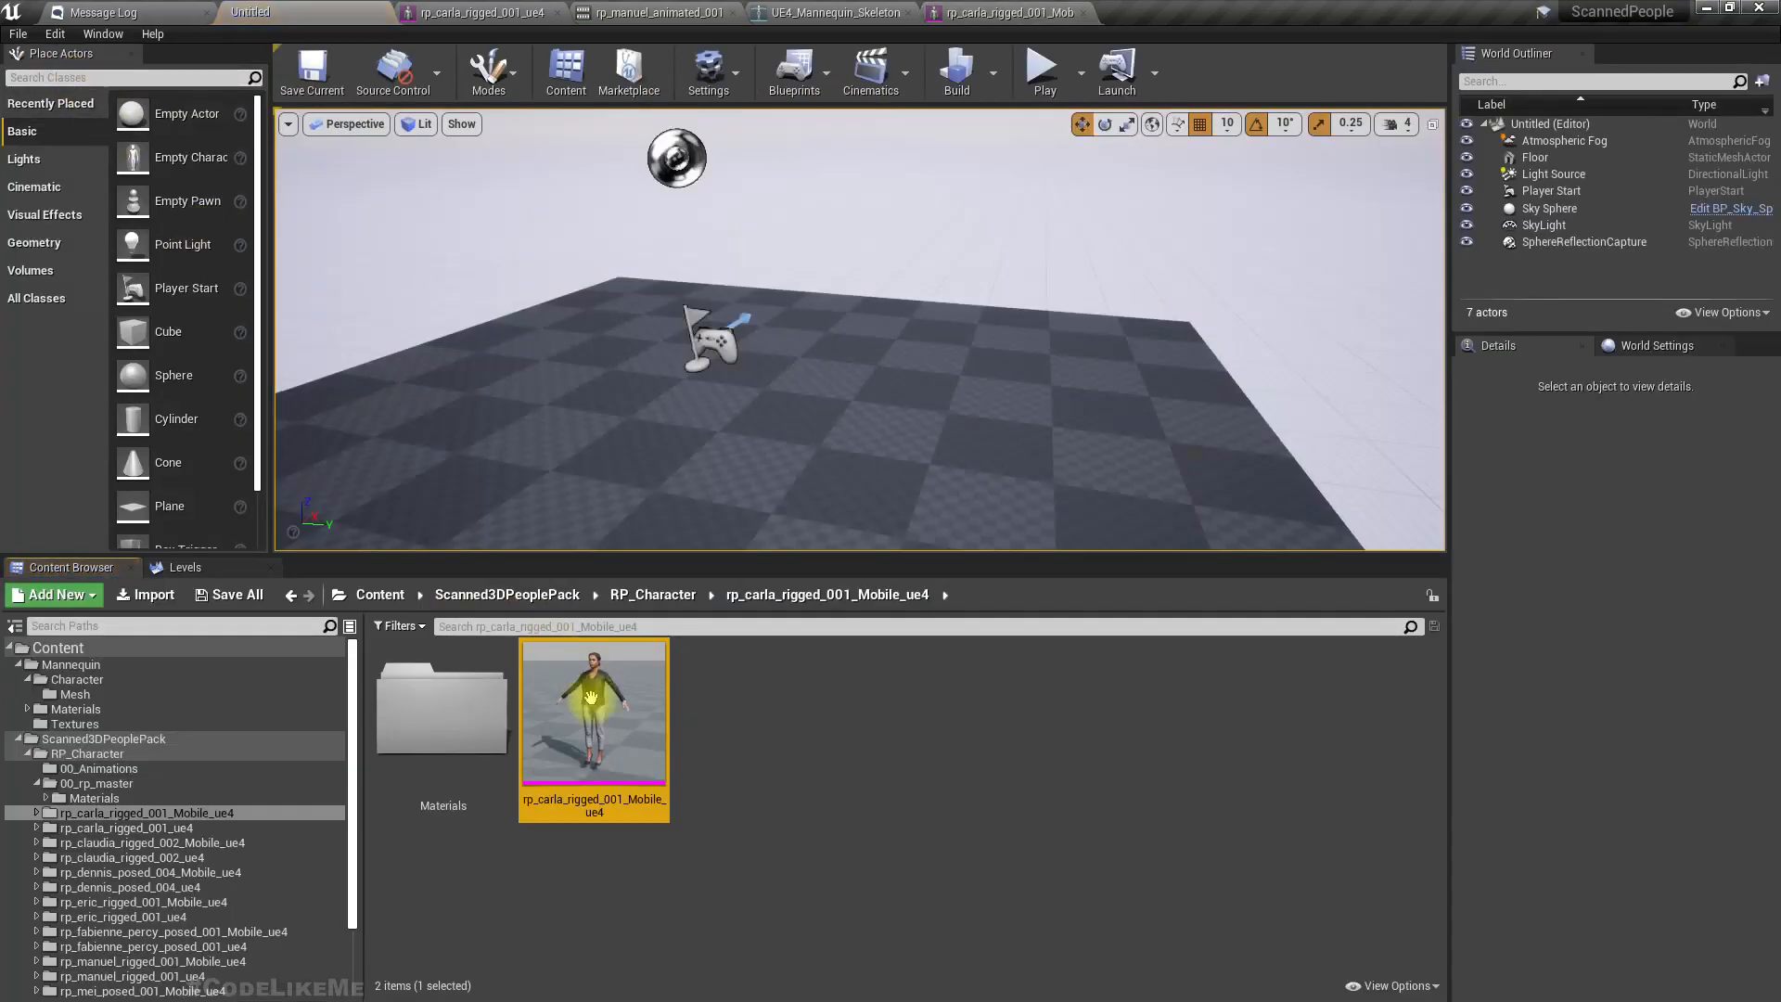
click(684, 604)
click(620, 688)
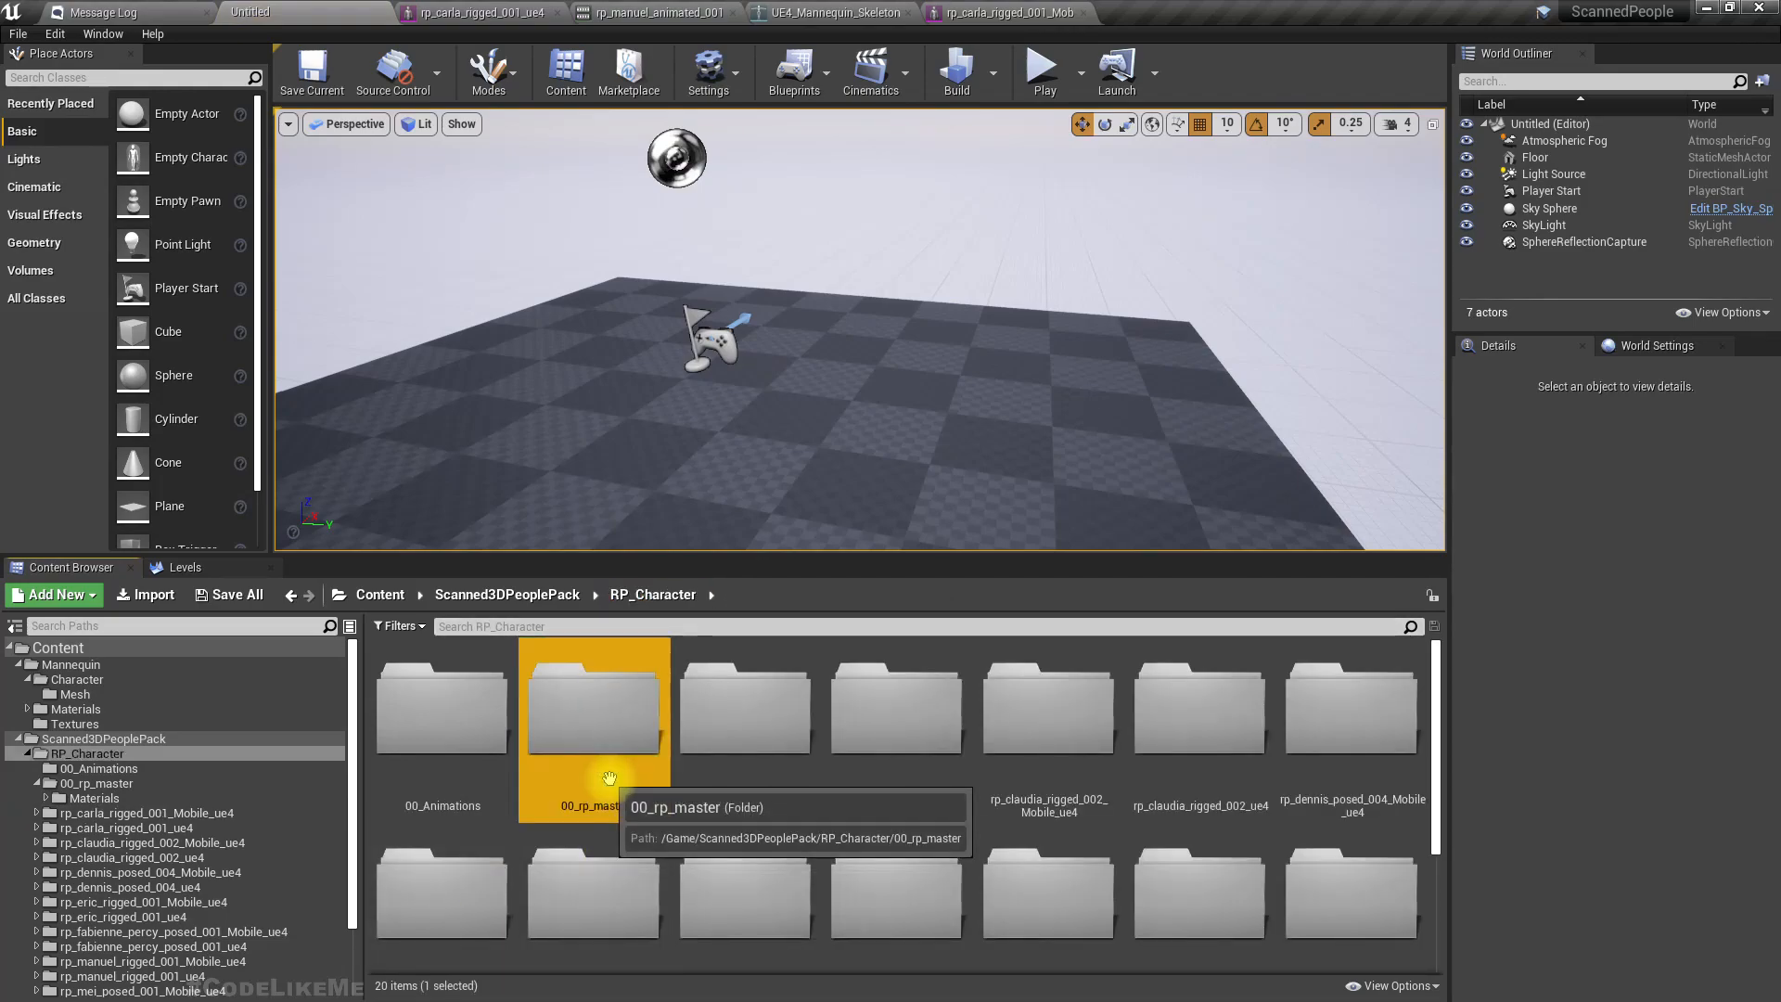
click(1087, 15)
Search Scanned3DPeoplePack for "skeletal" and select the non-Mobile rigged meshes of carla, claudia, eric, manuel, nathan and sophia
click(475, 595)
click(488, 630)
text(skeletal)
click(747, 709)
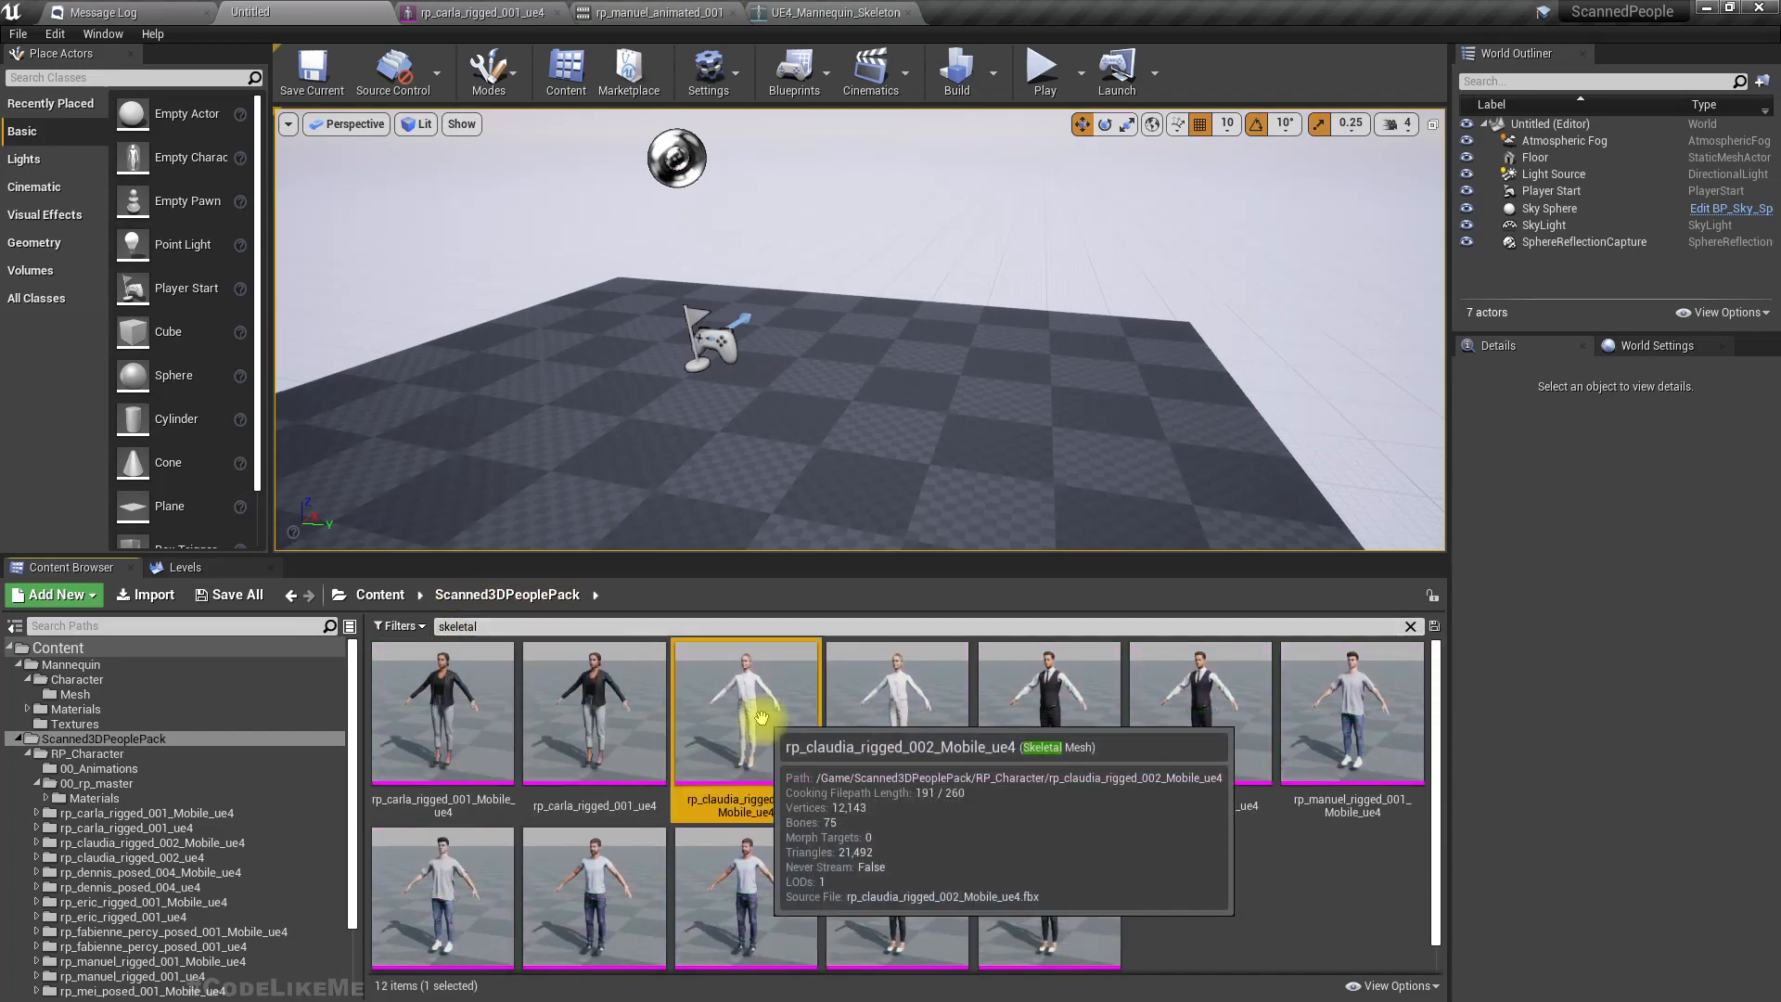
click(590, 713)
ctrl+click(919, 733)
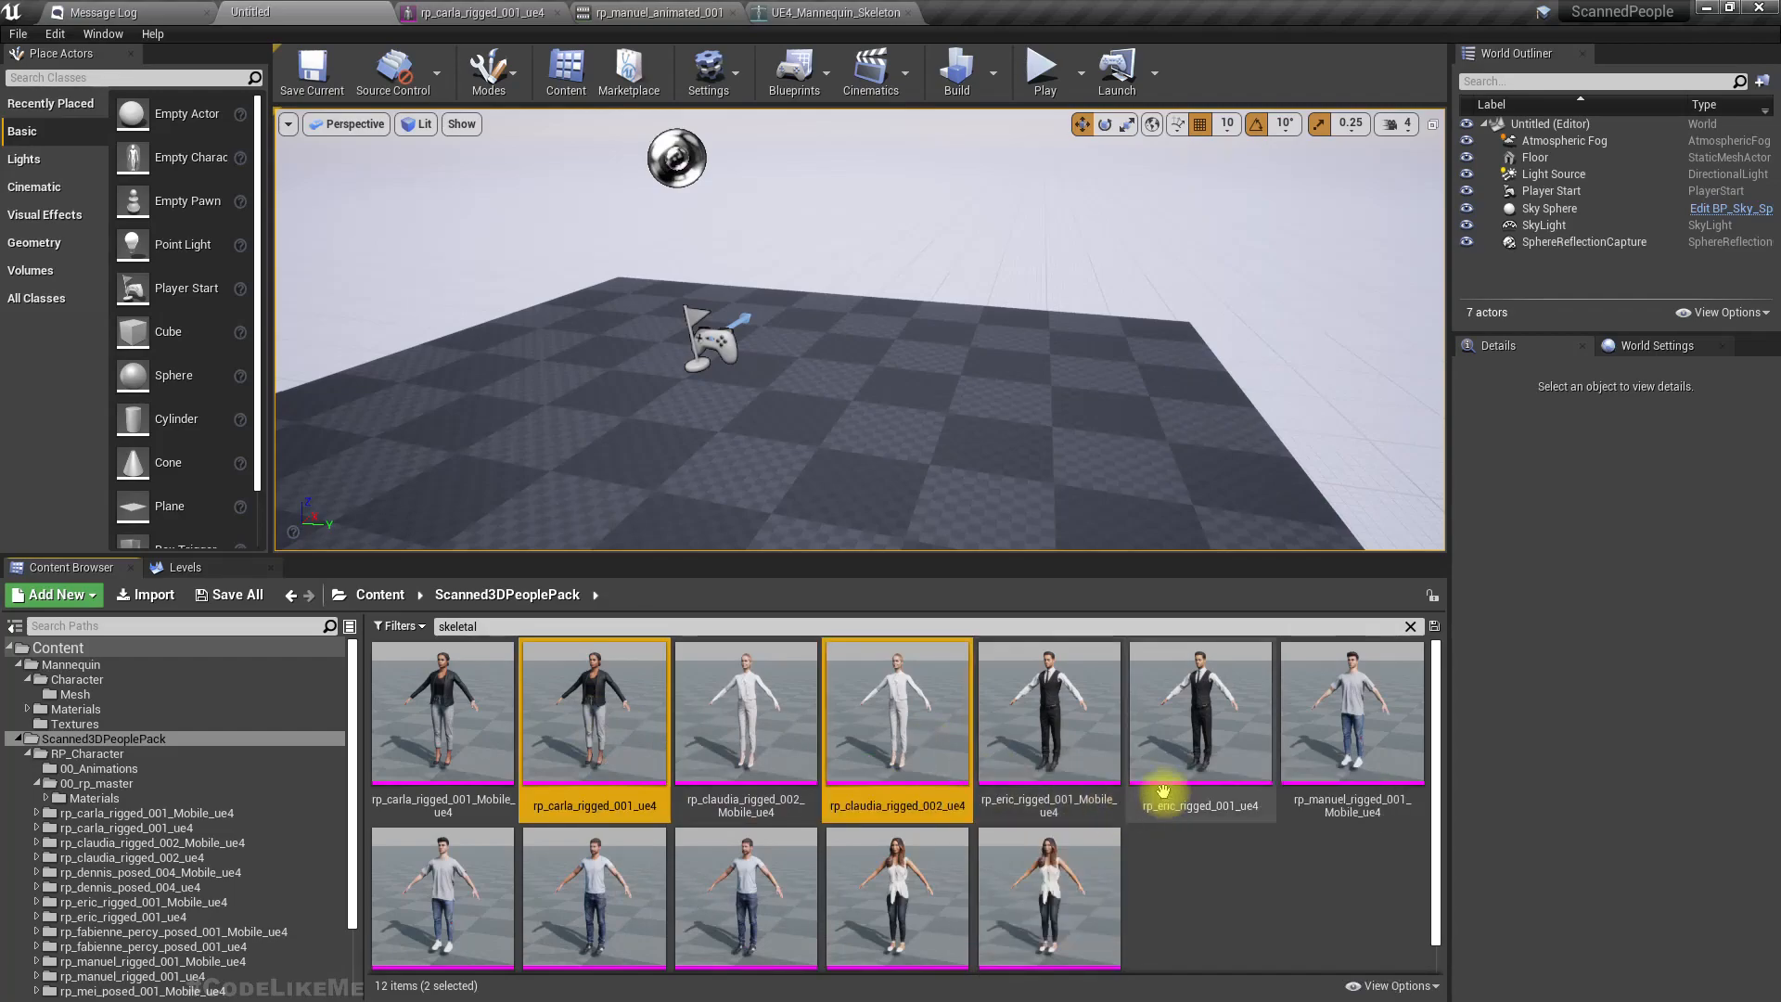
ctrl+click(1200, 707)
scroll(1314, 848, down, 1)
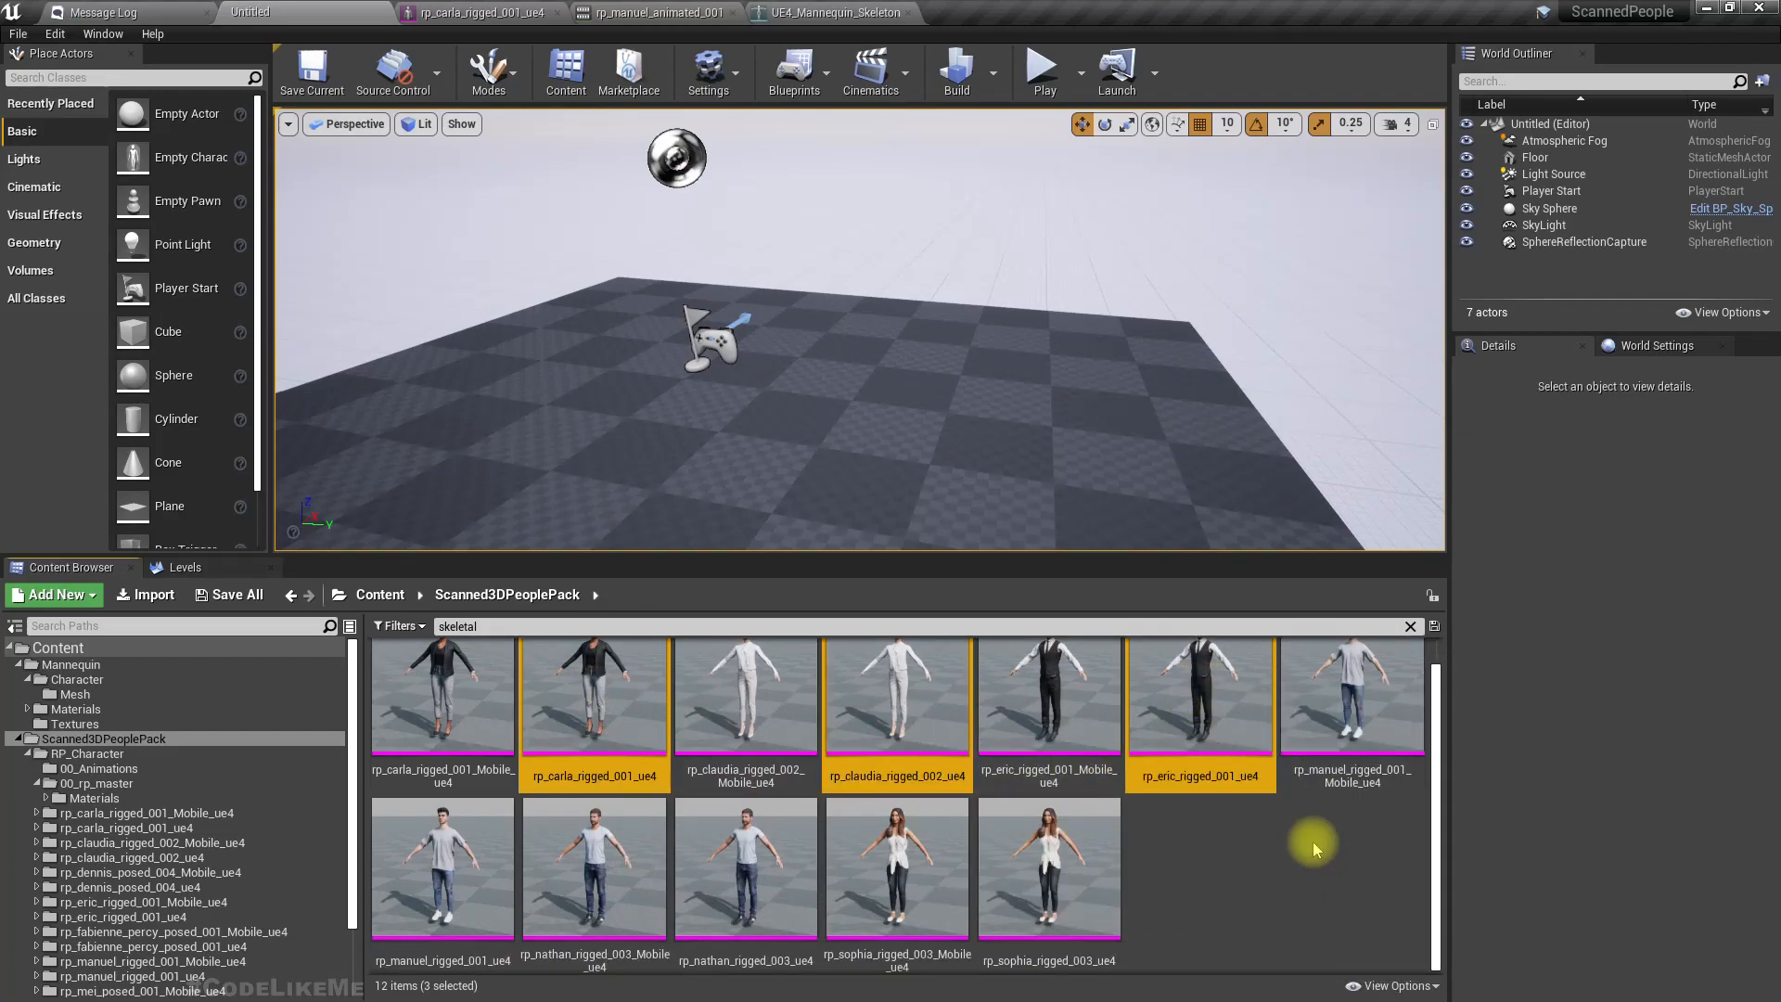
ctrl+click(1017, 922)
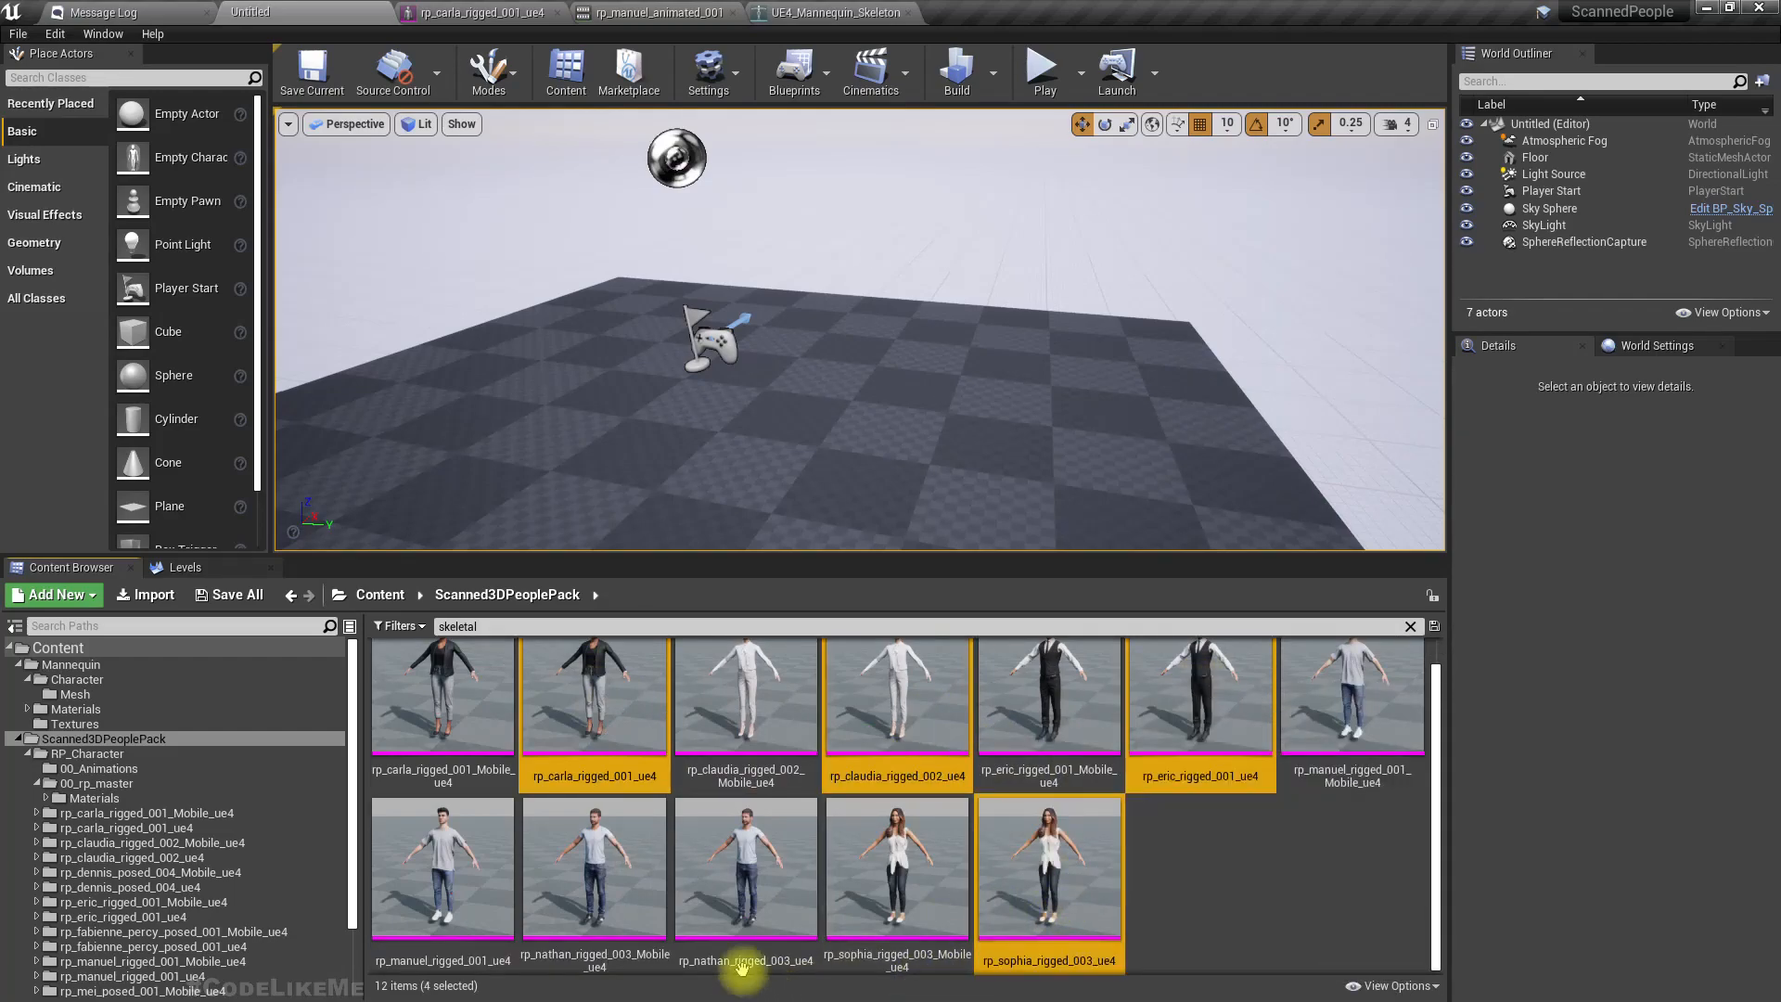
ctrl+click(763, 852)
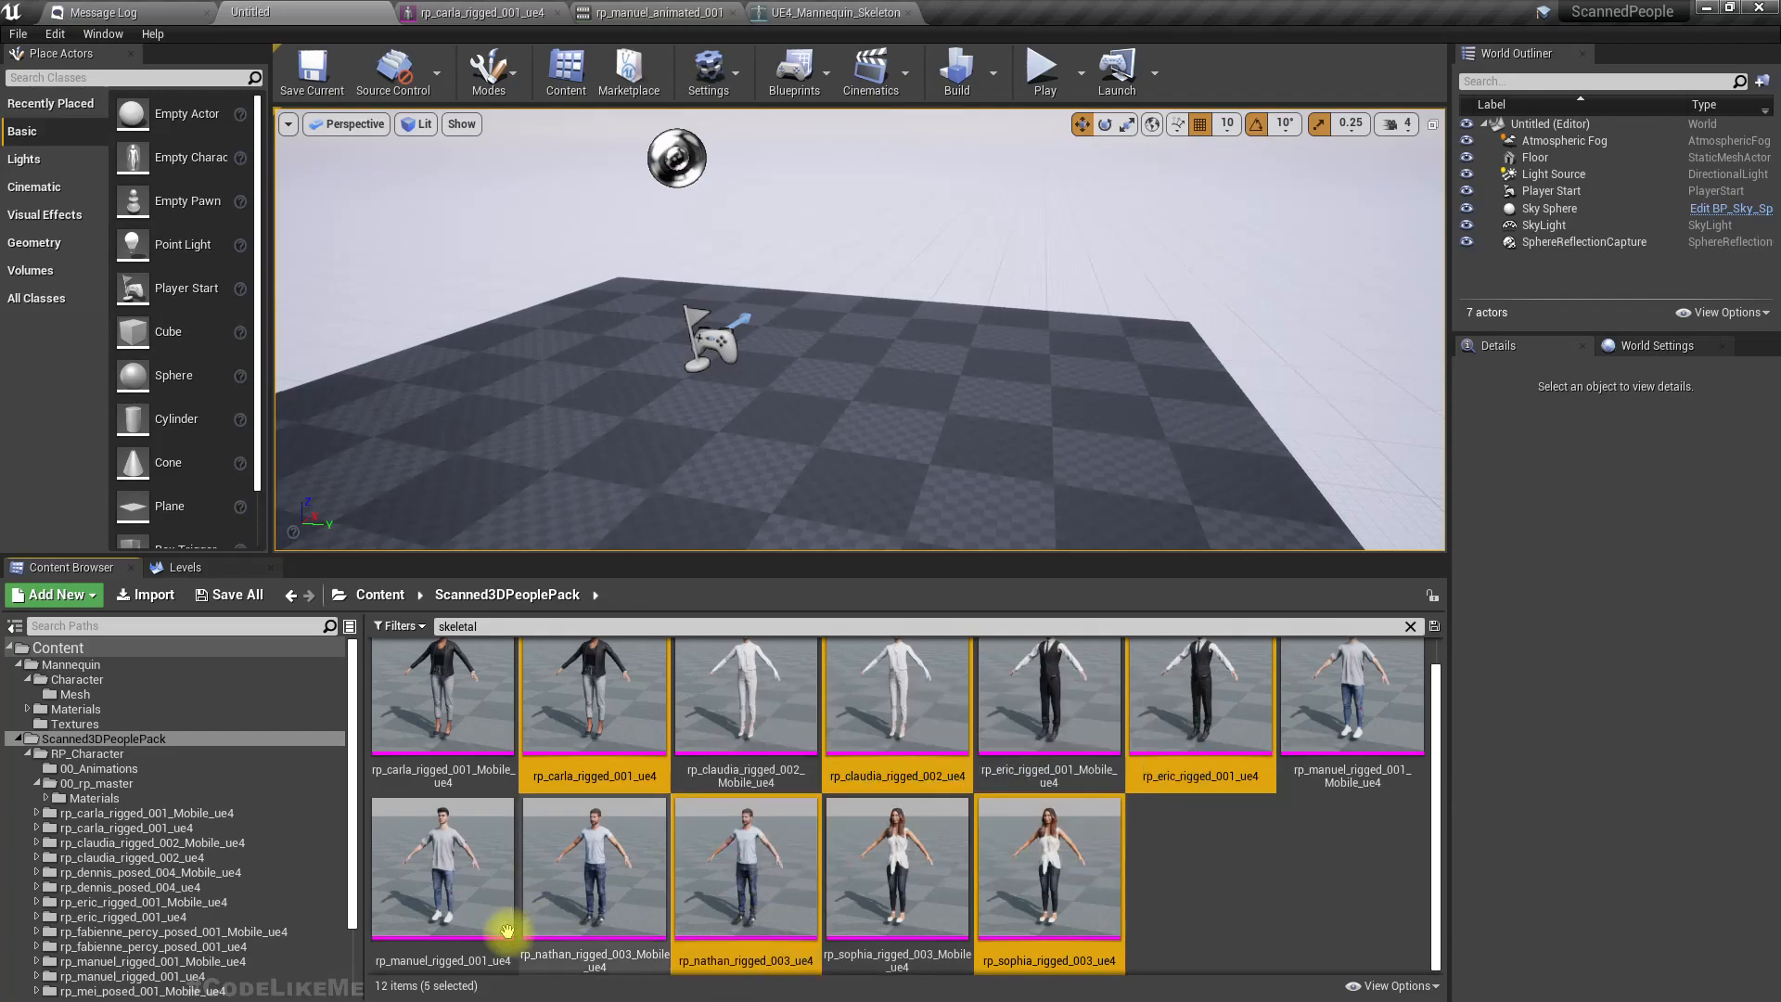
ctrl+click(457, 855)
scroll(974, 881, up, 1)
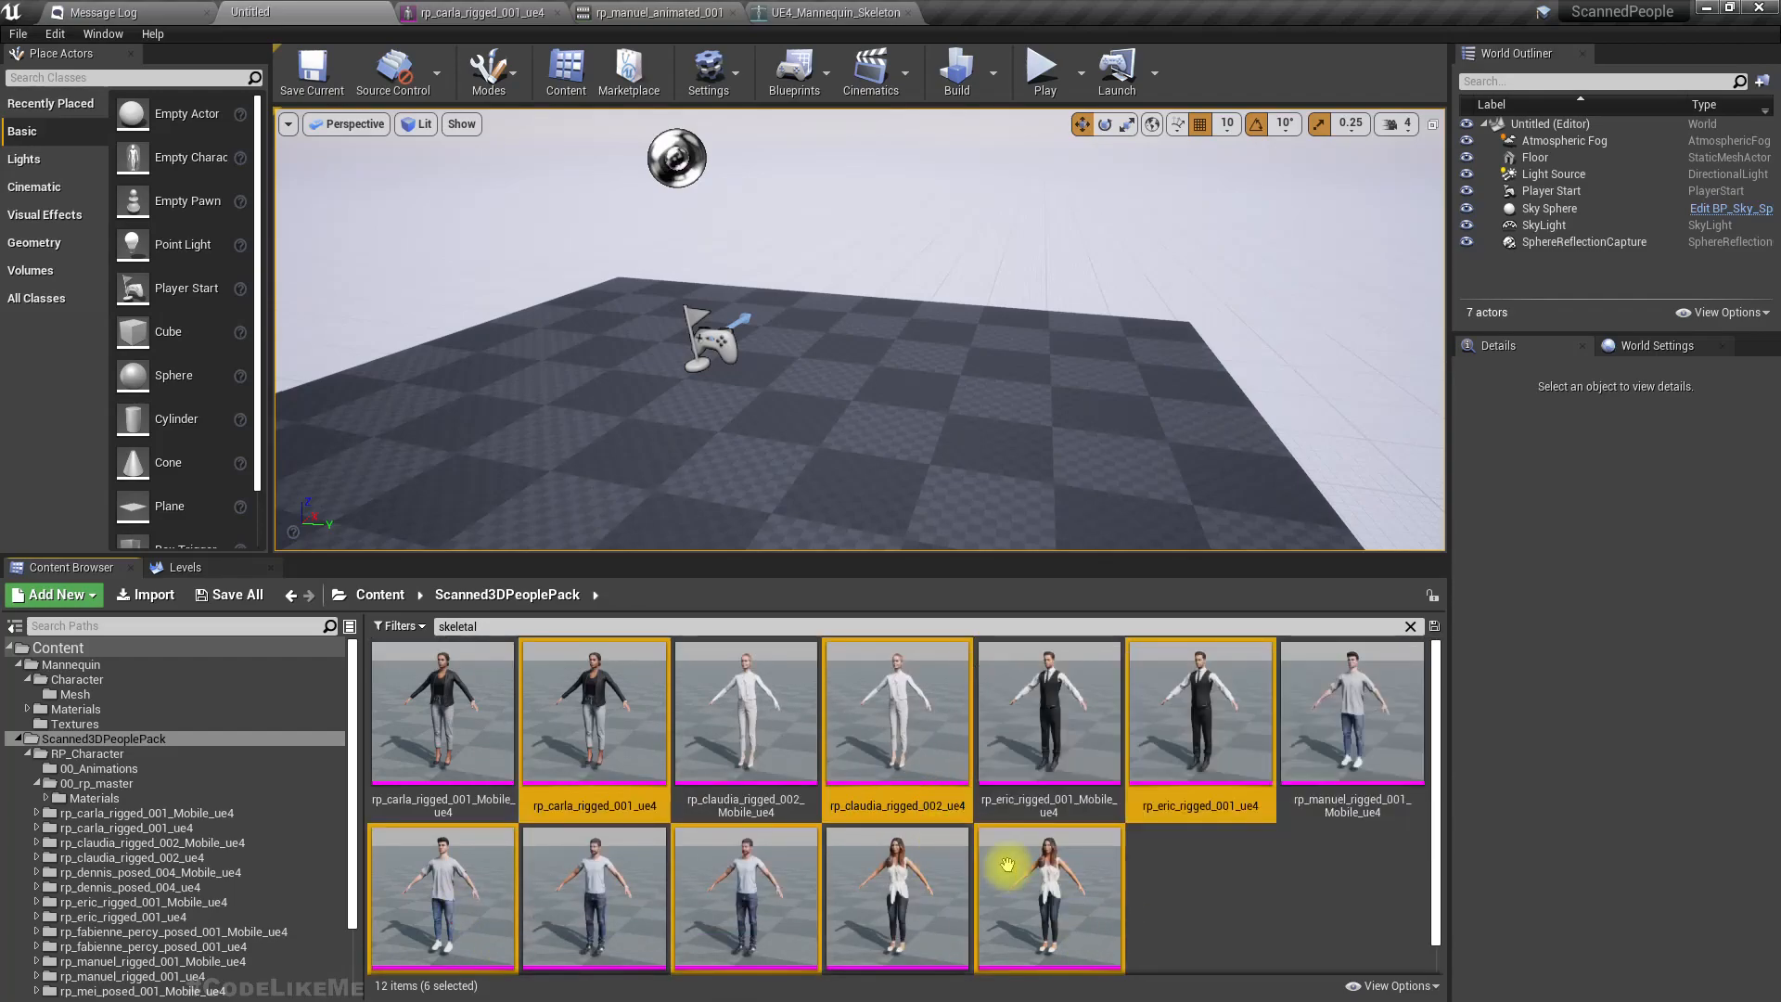
Migrate the selected skeletal meshes into the Content folder of D:/YT/Finishers/Hand to hand combat, overwriting all existing assets
right_click(620, 720)
mouse_move(719, 400)
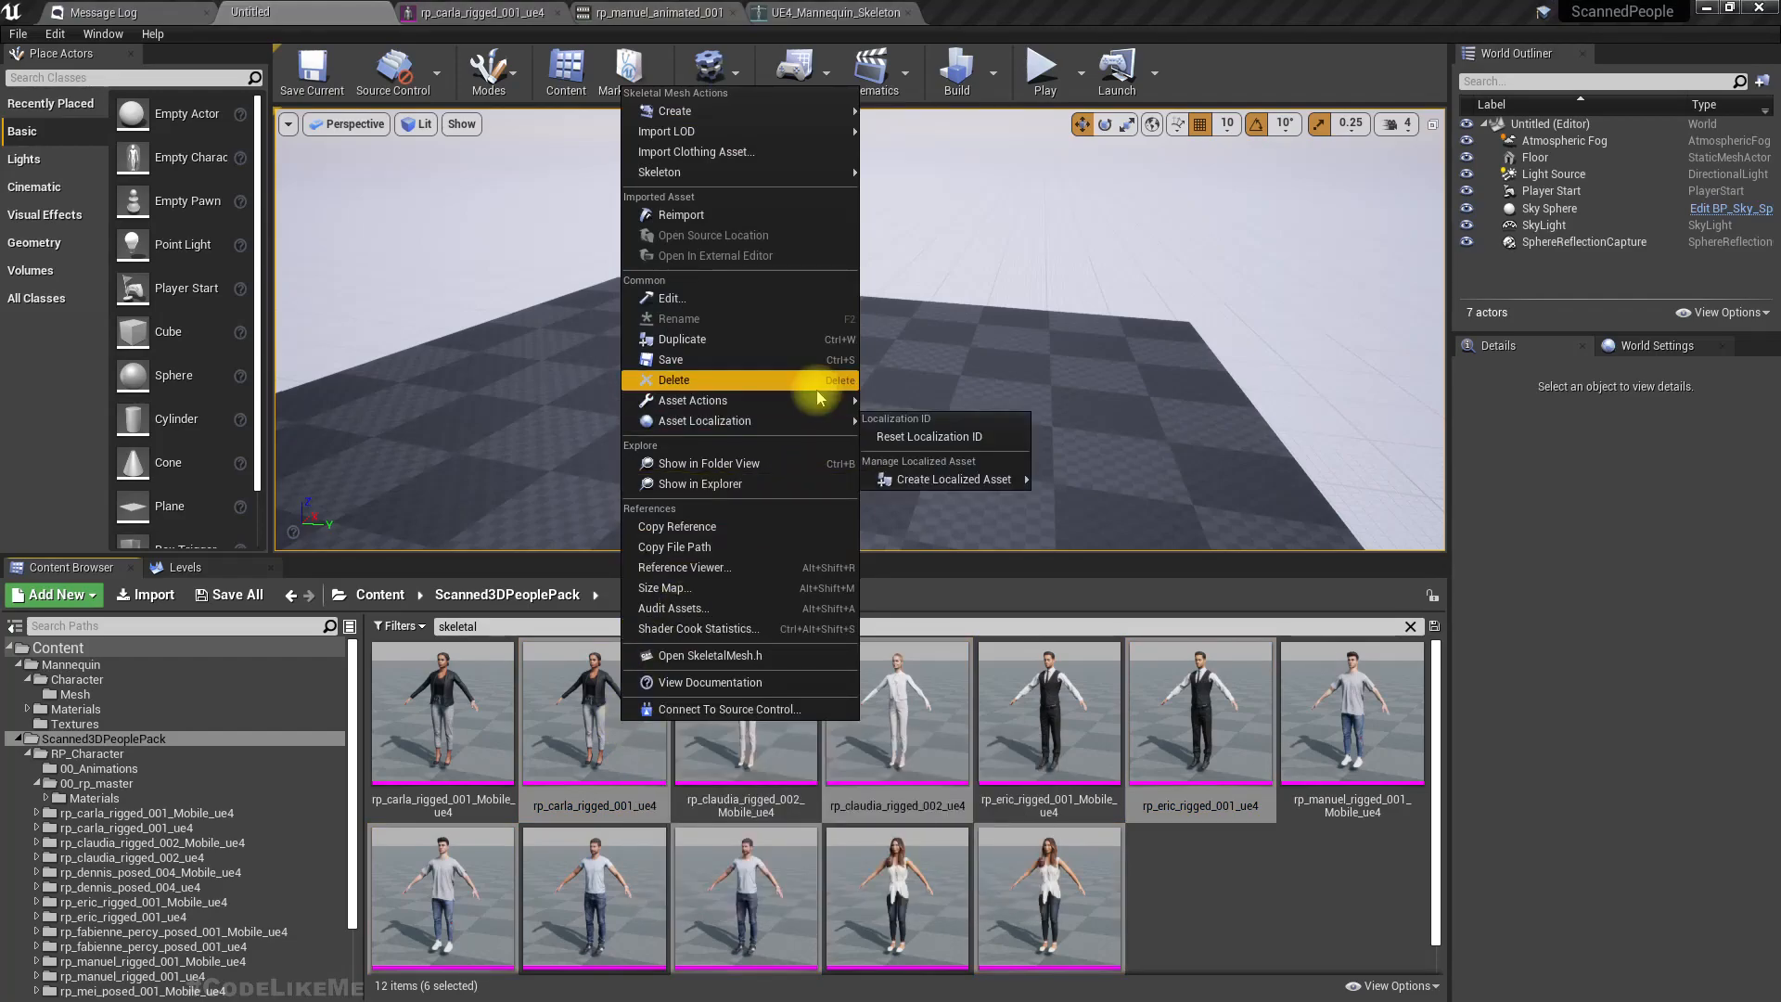
click(899, 527)
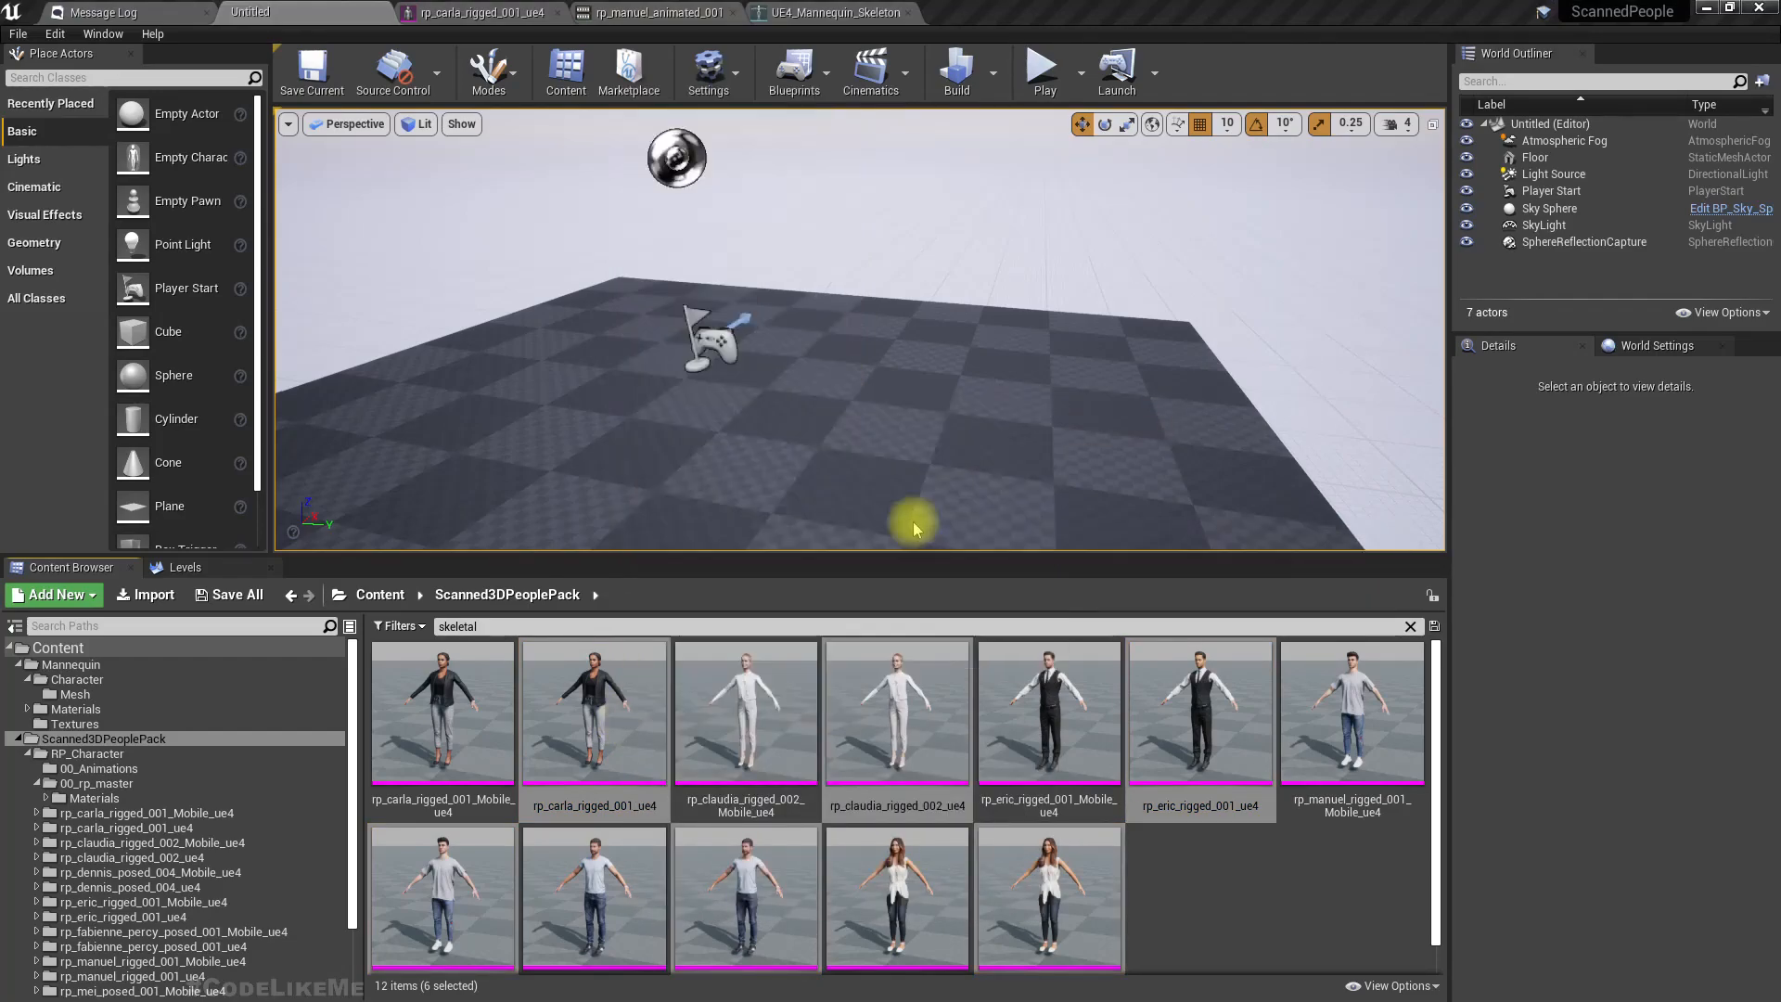
click(1052, 729)
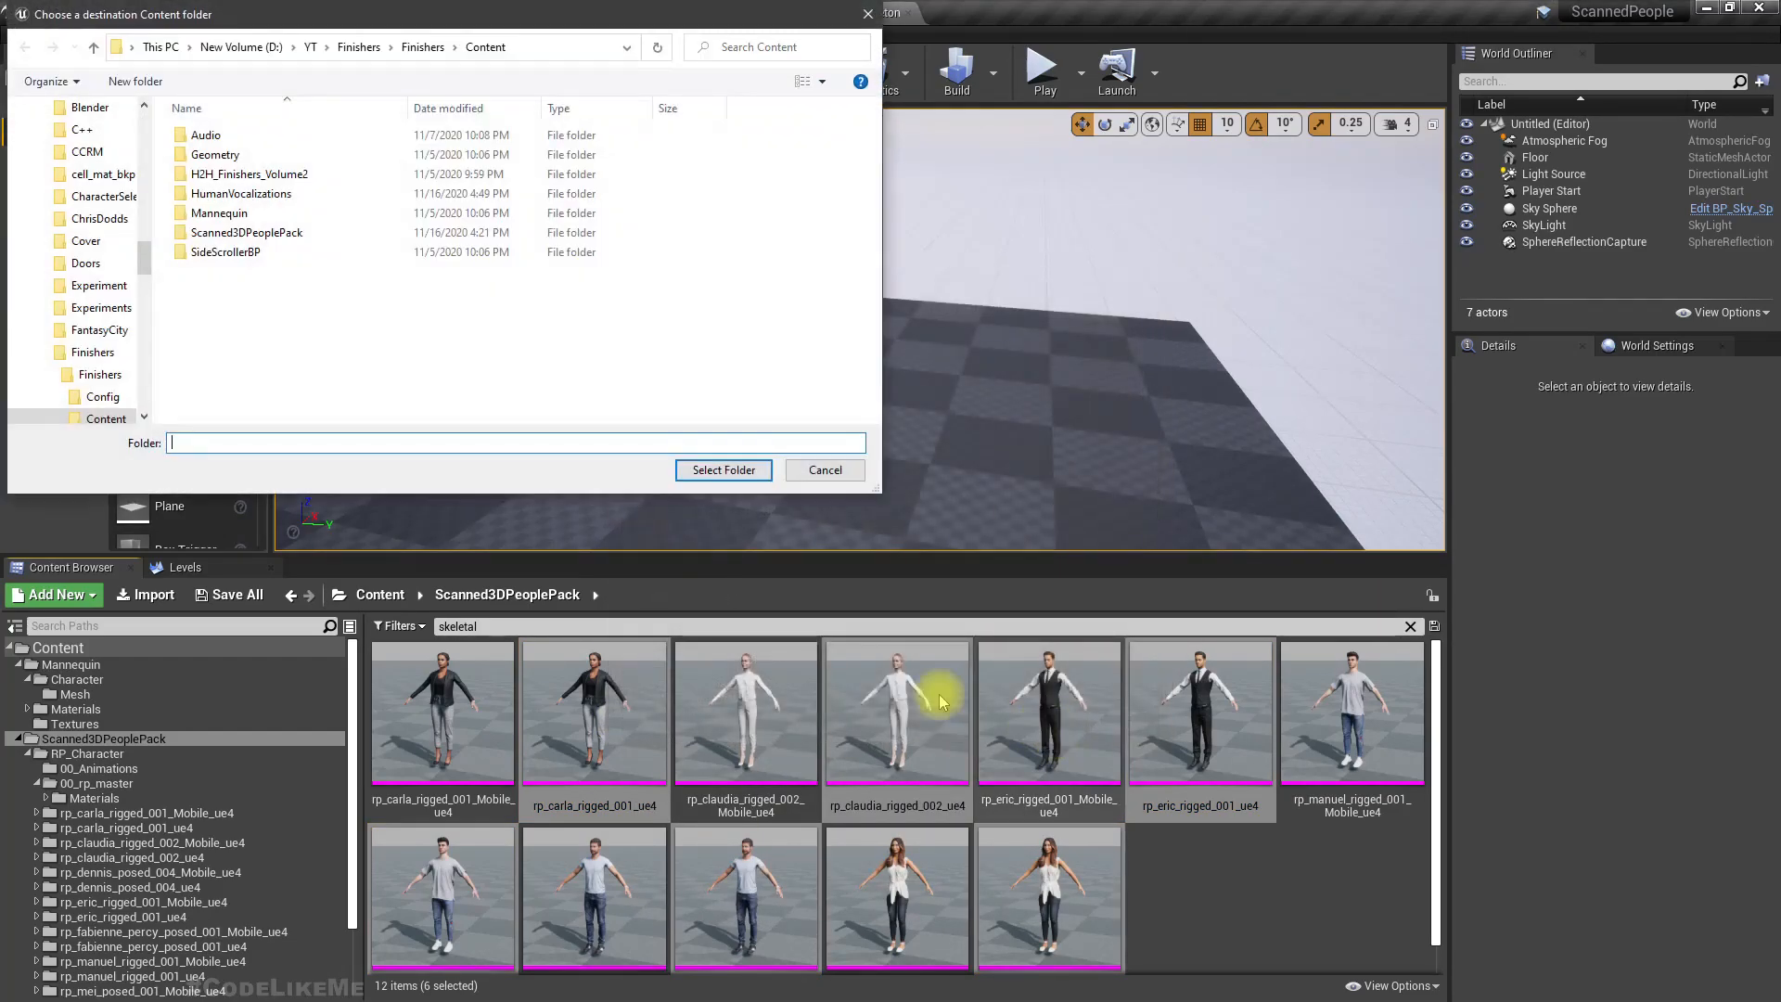
click(365, 53)
double_click(236, 193)
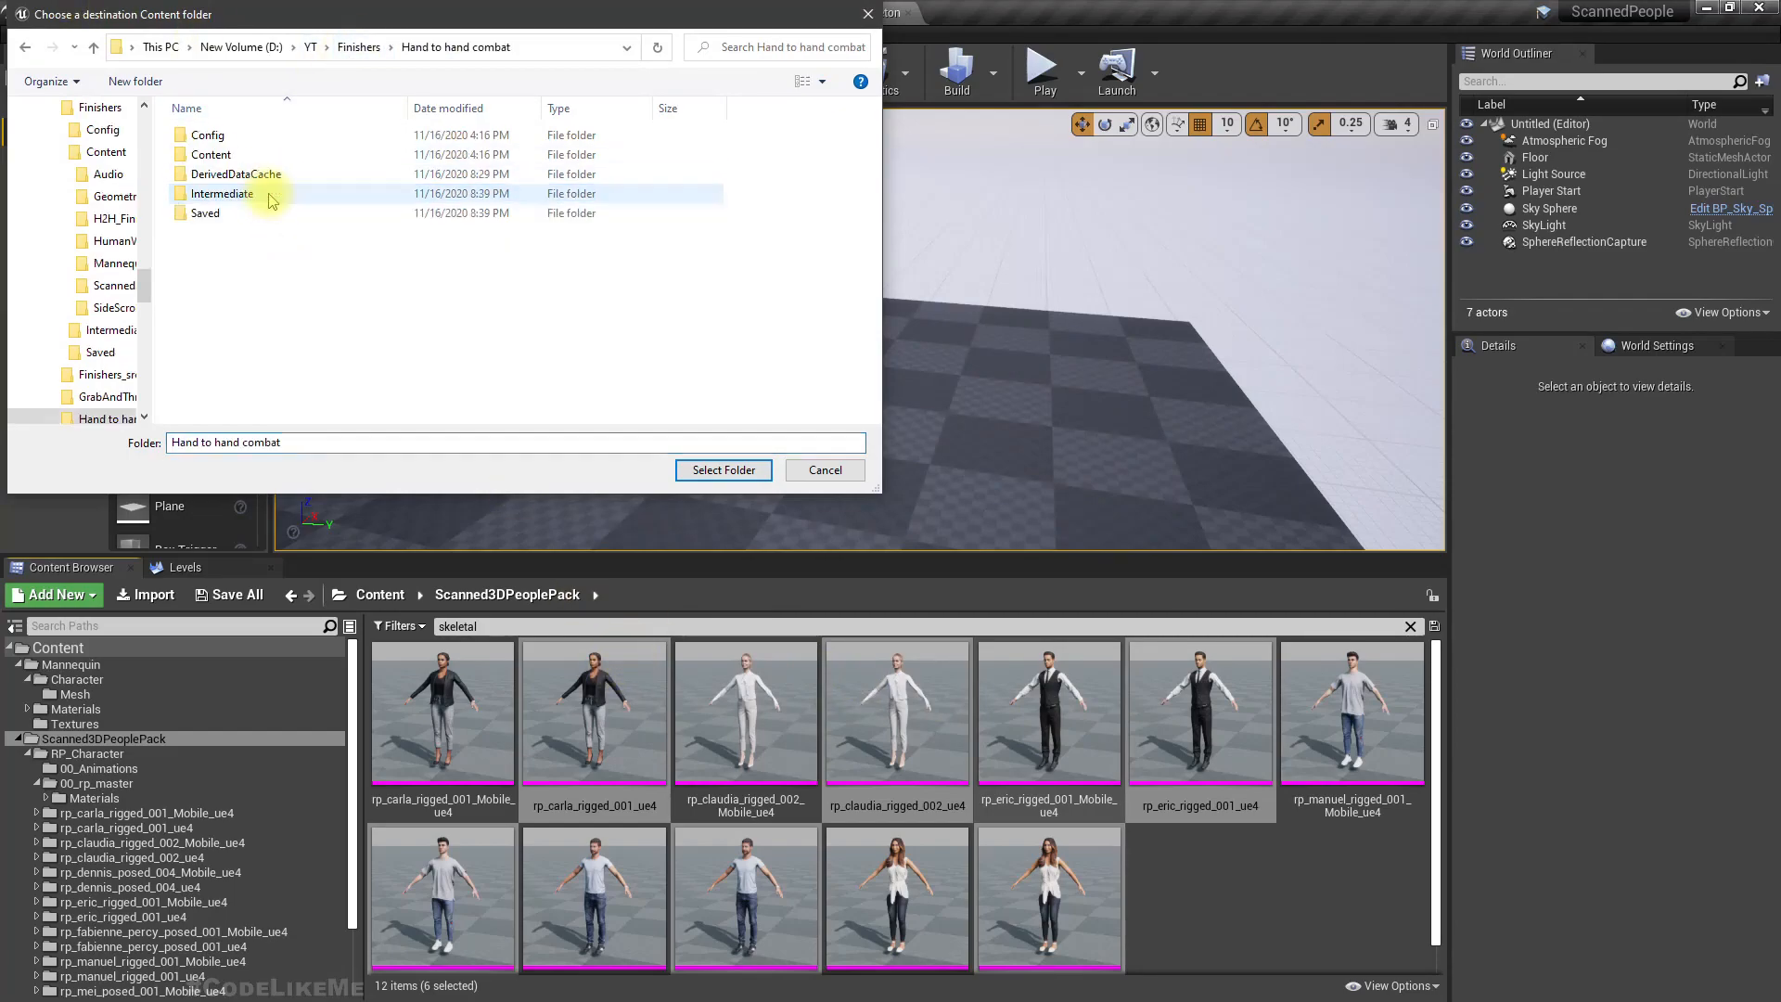
double_click(231, 157)
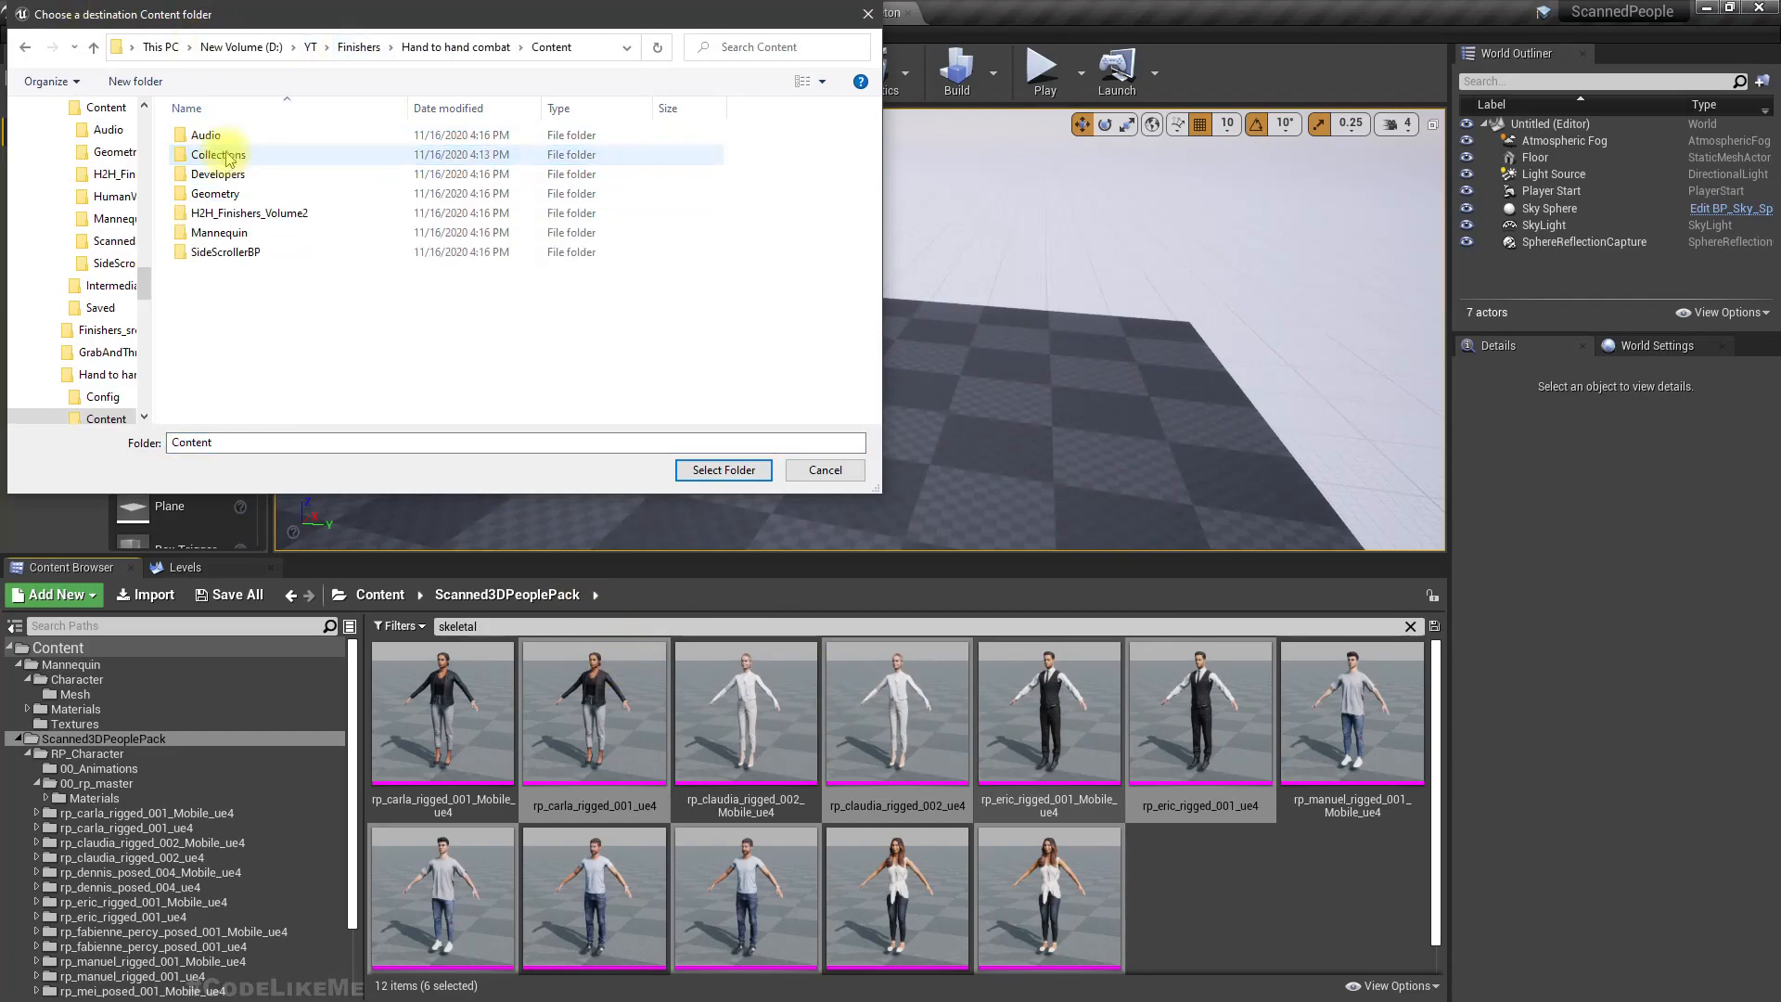
click(725, 470)
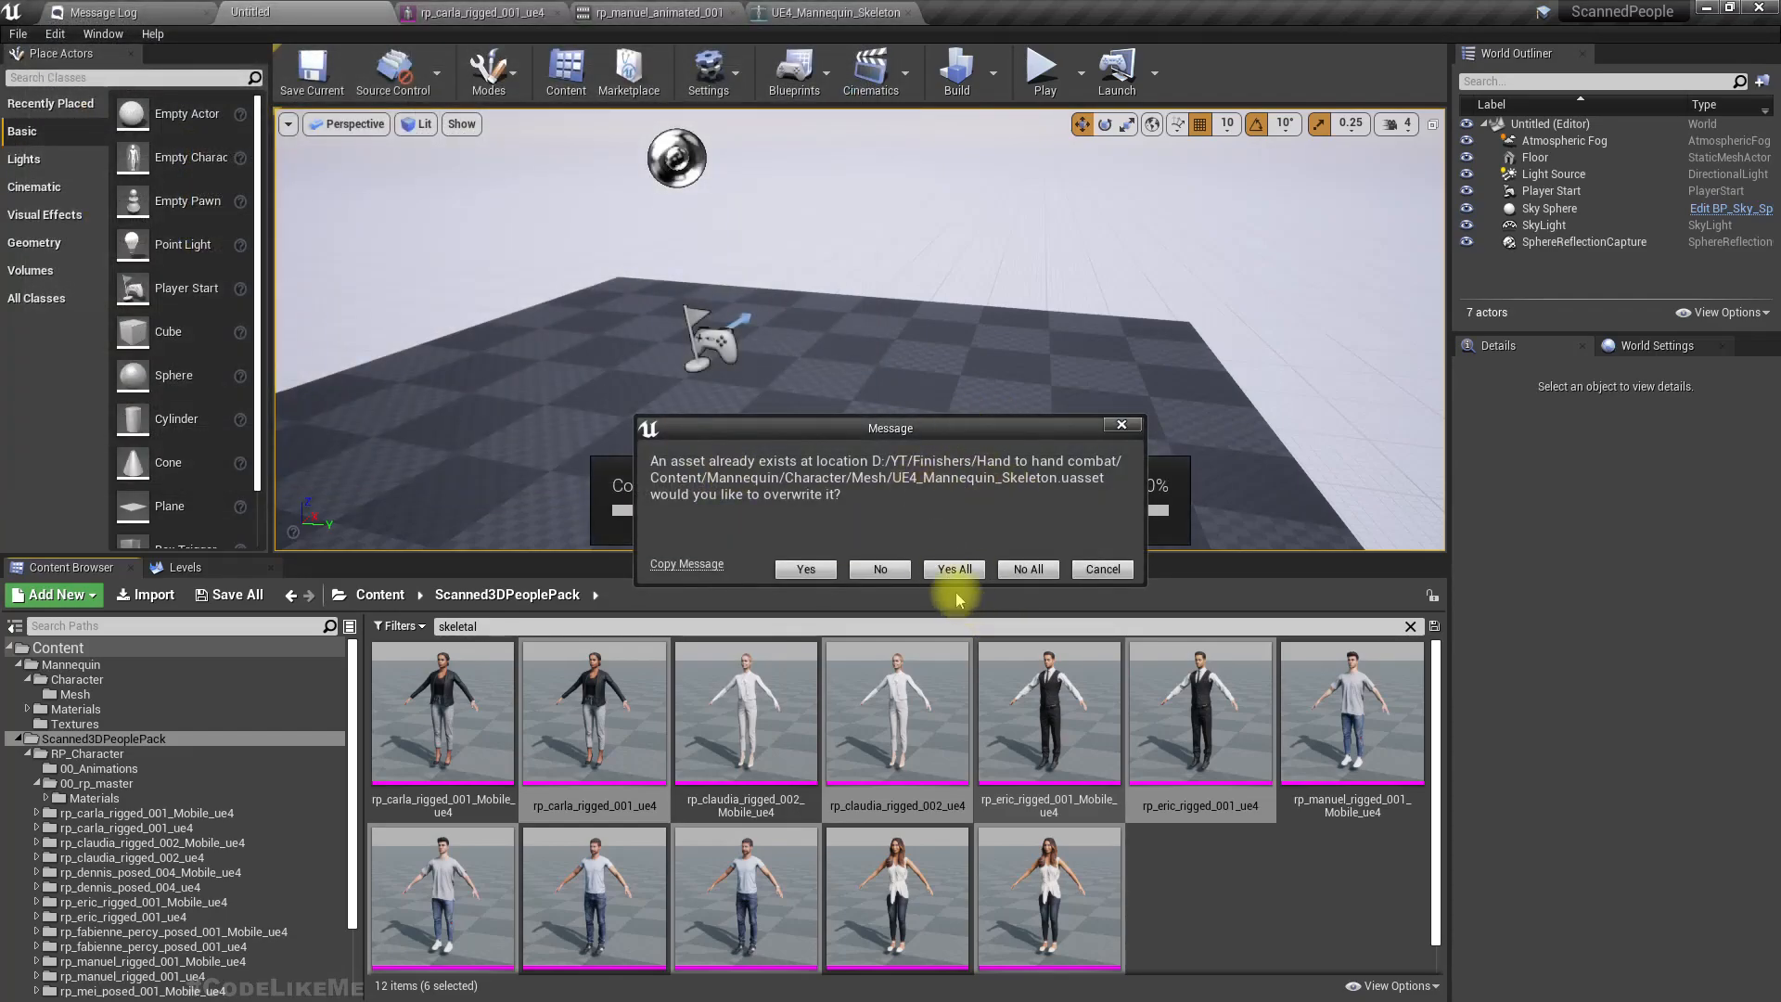
click(955, 570)
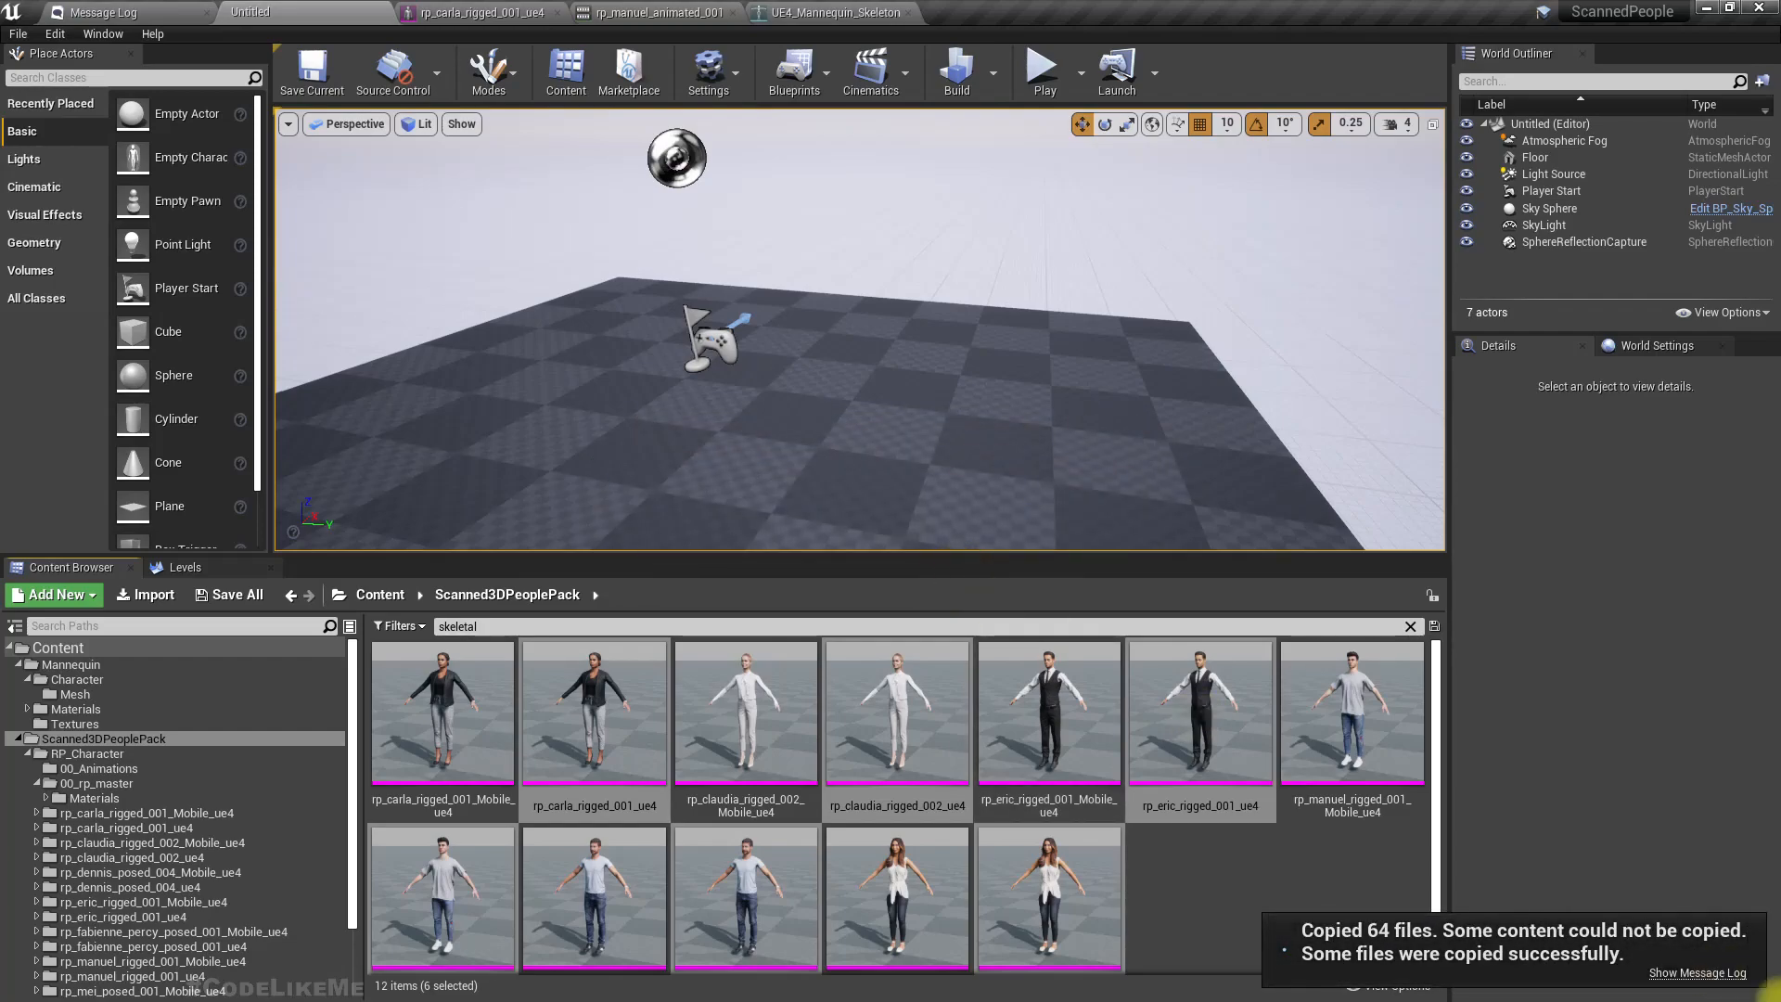
Open the Output Log and review the file copy messages from the migration
click(102, 34)
mouse_move(213, 378)
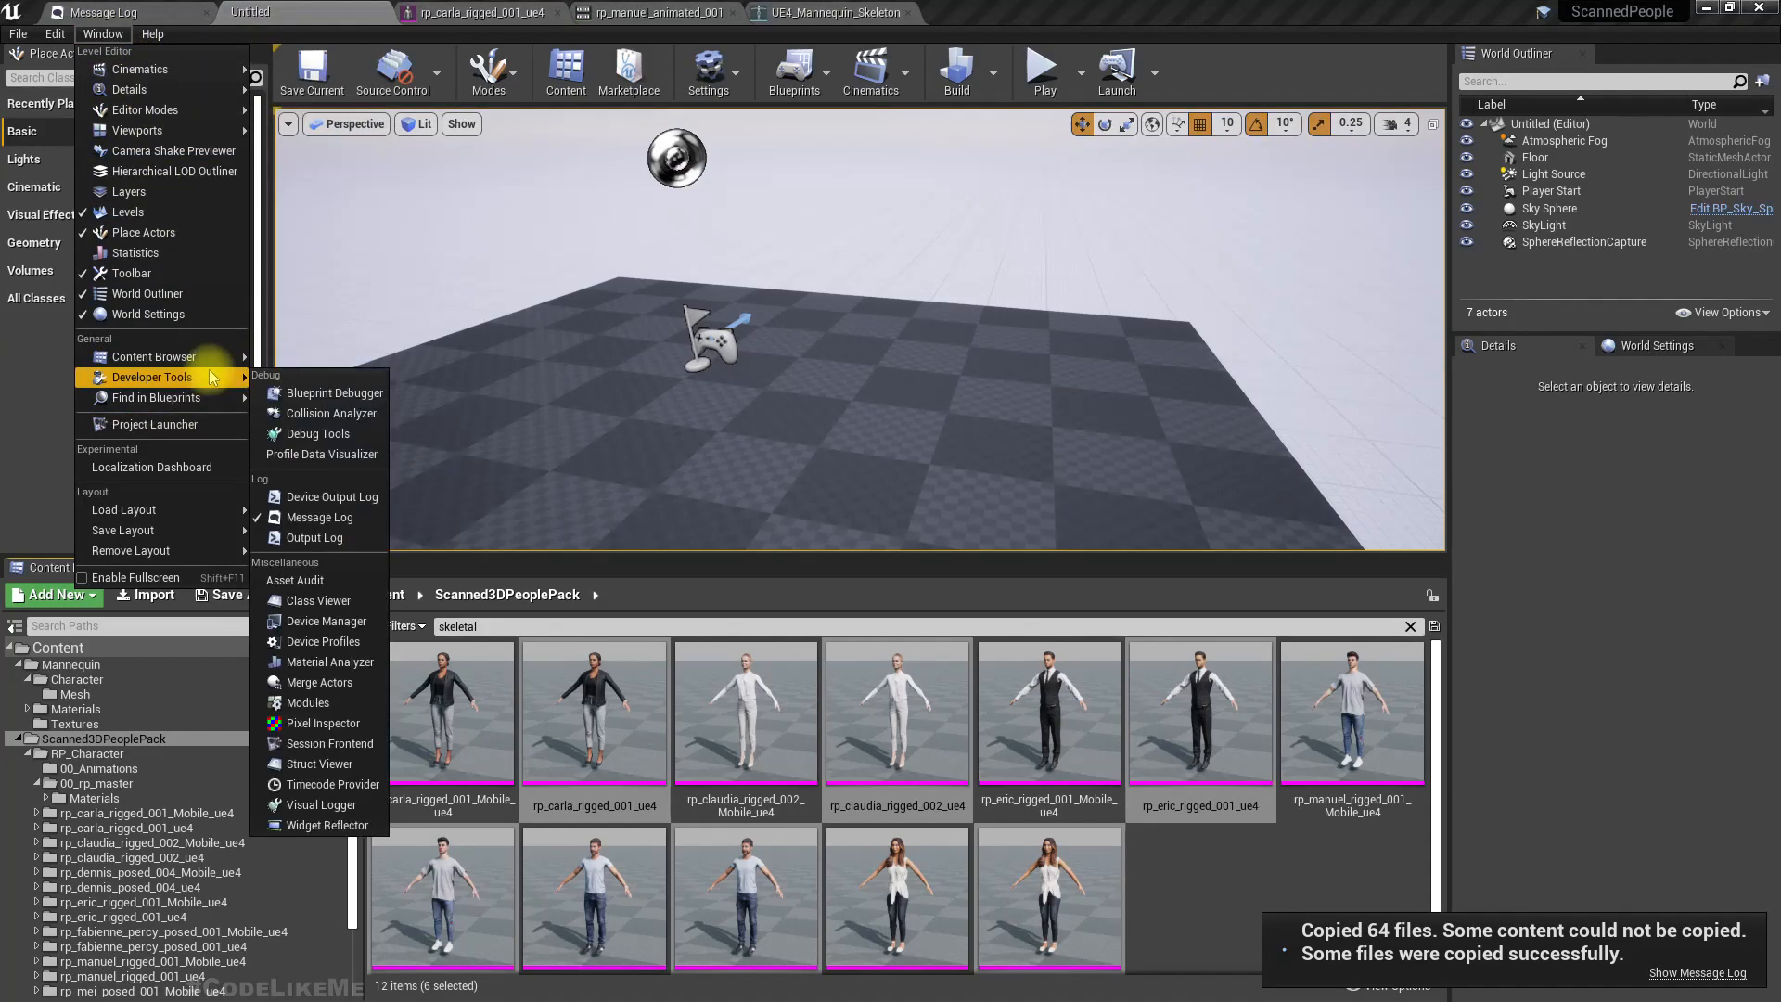
click(316, 537)
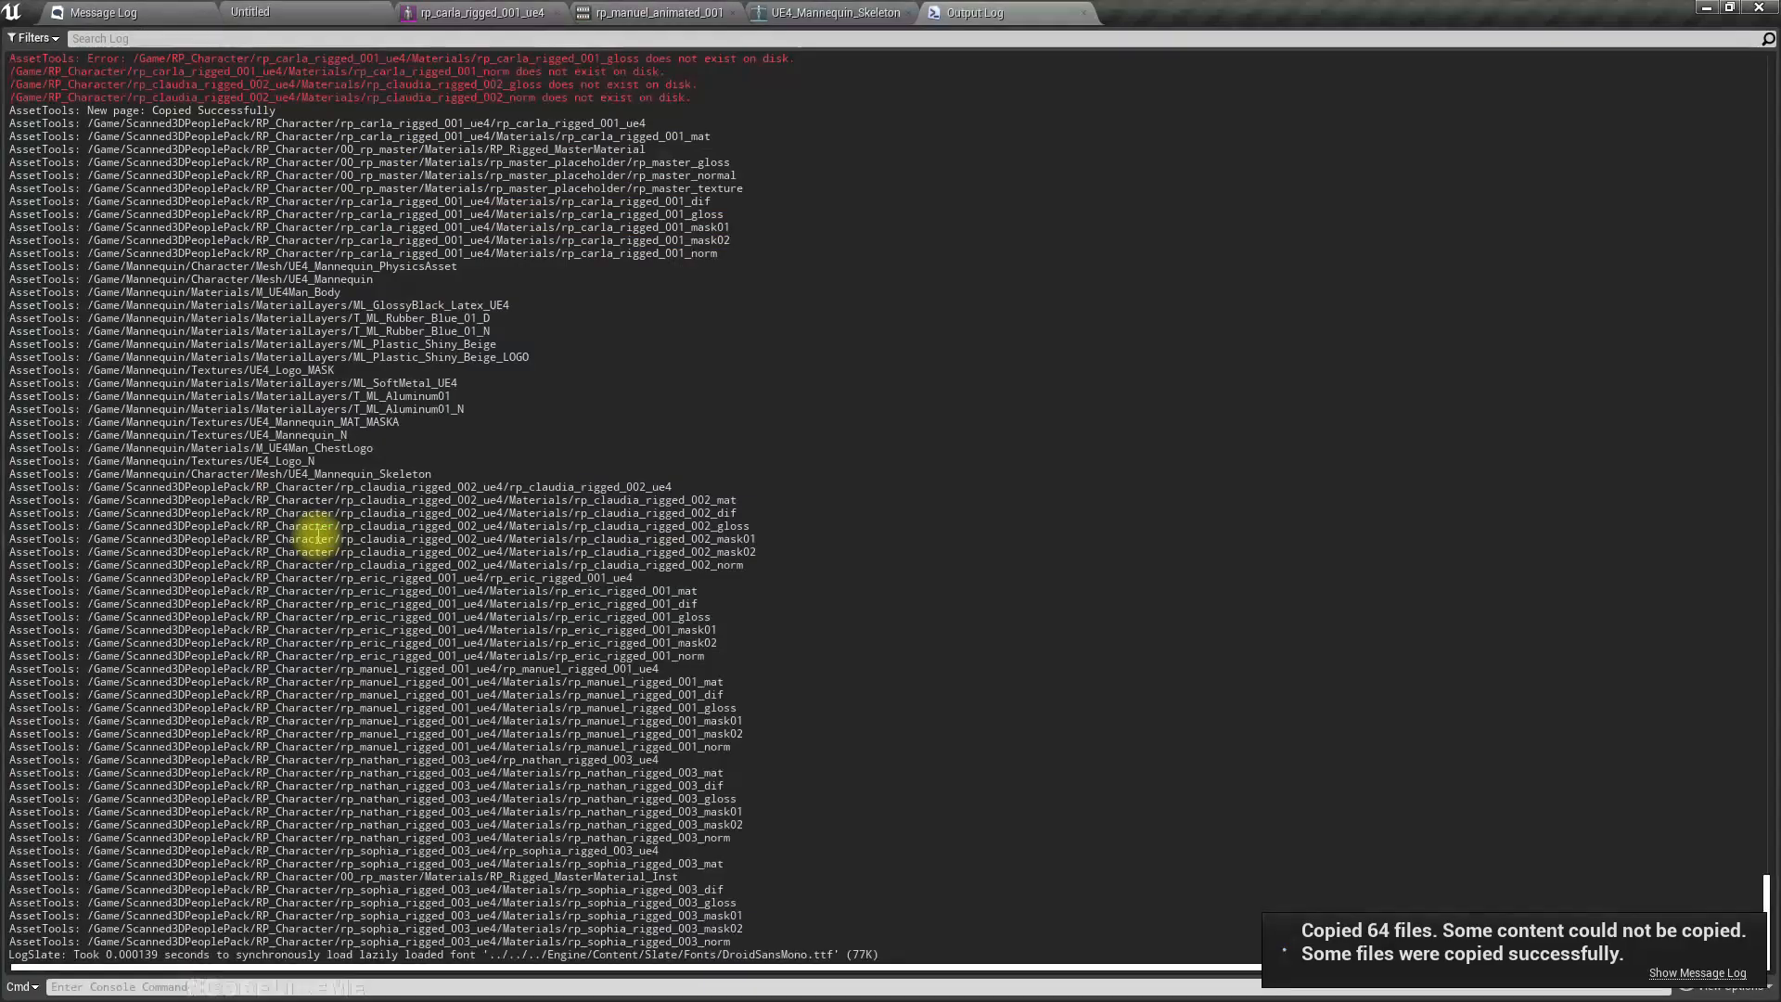
scroll(696, 226, up, 6)
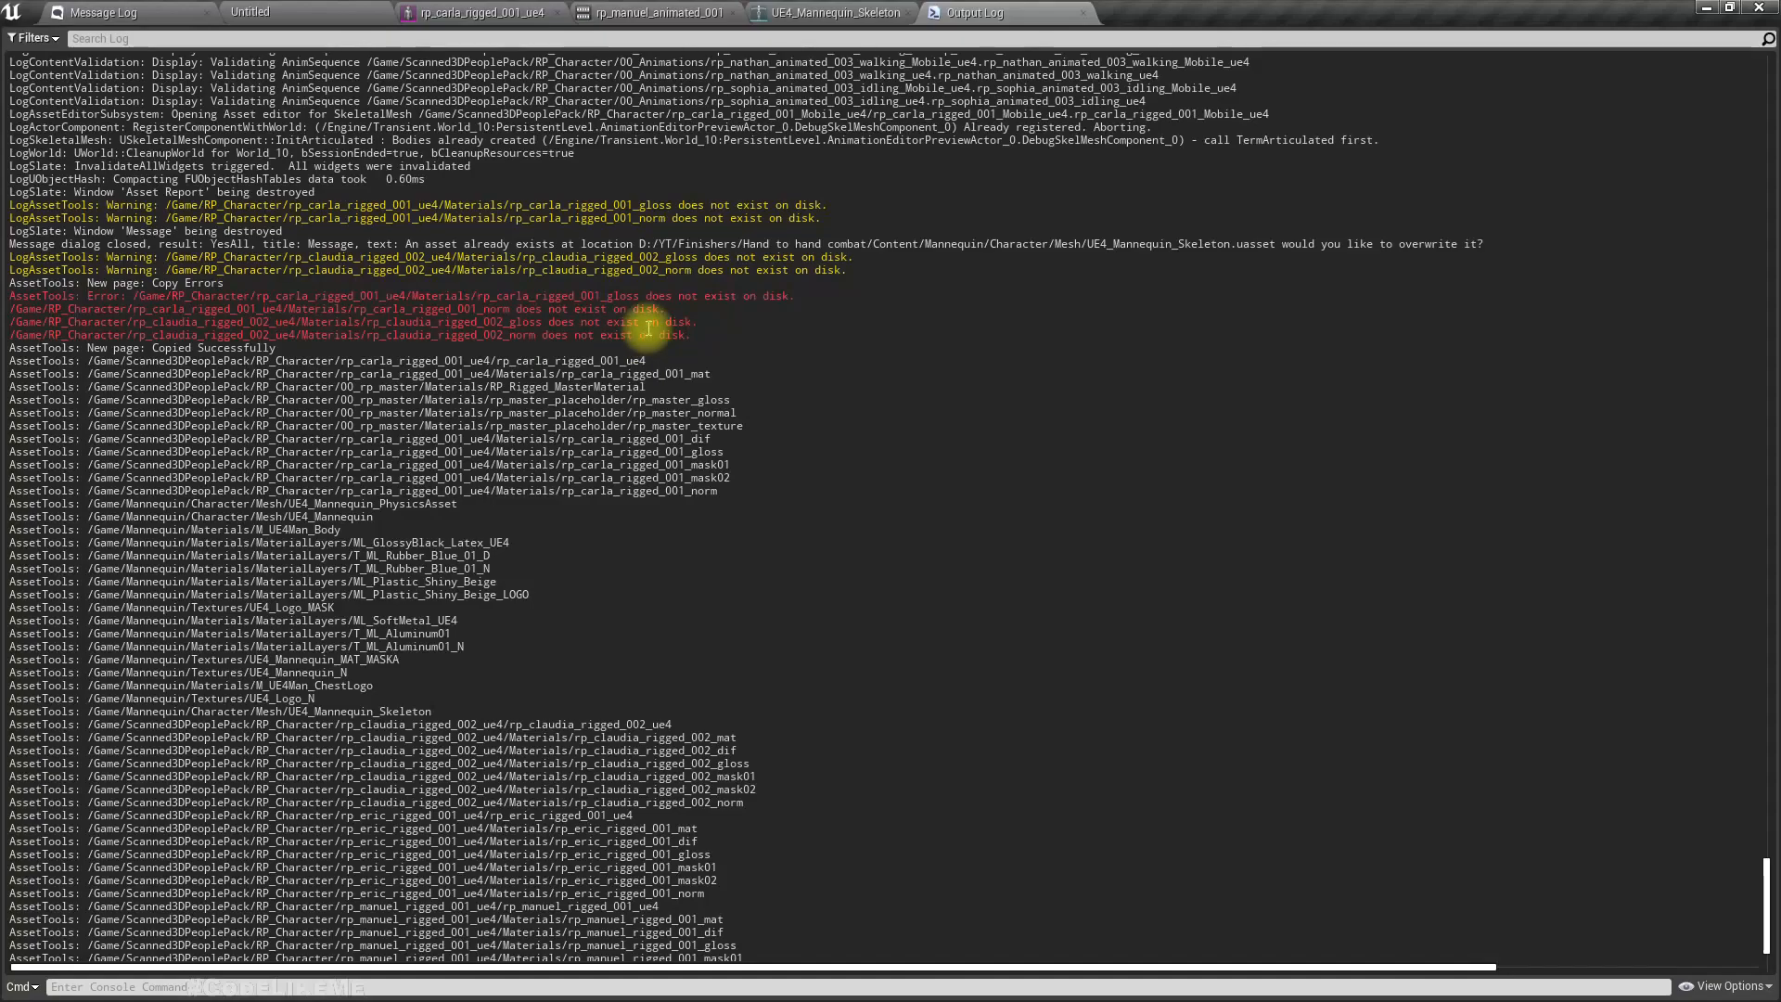
scroll(713, 299, up, 14)
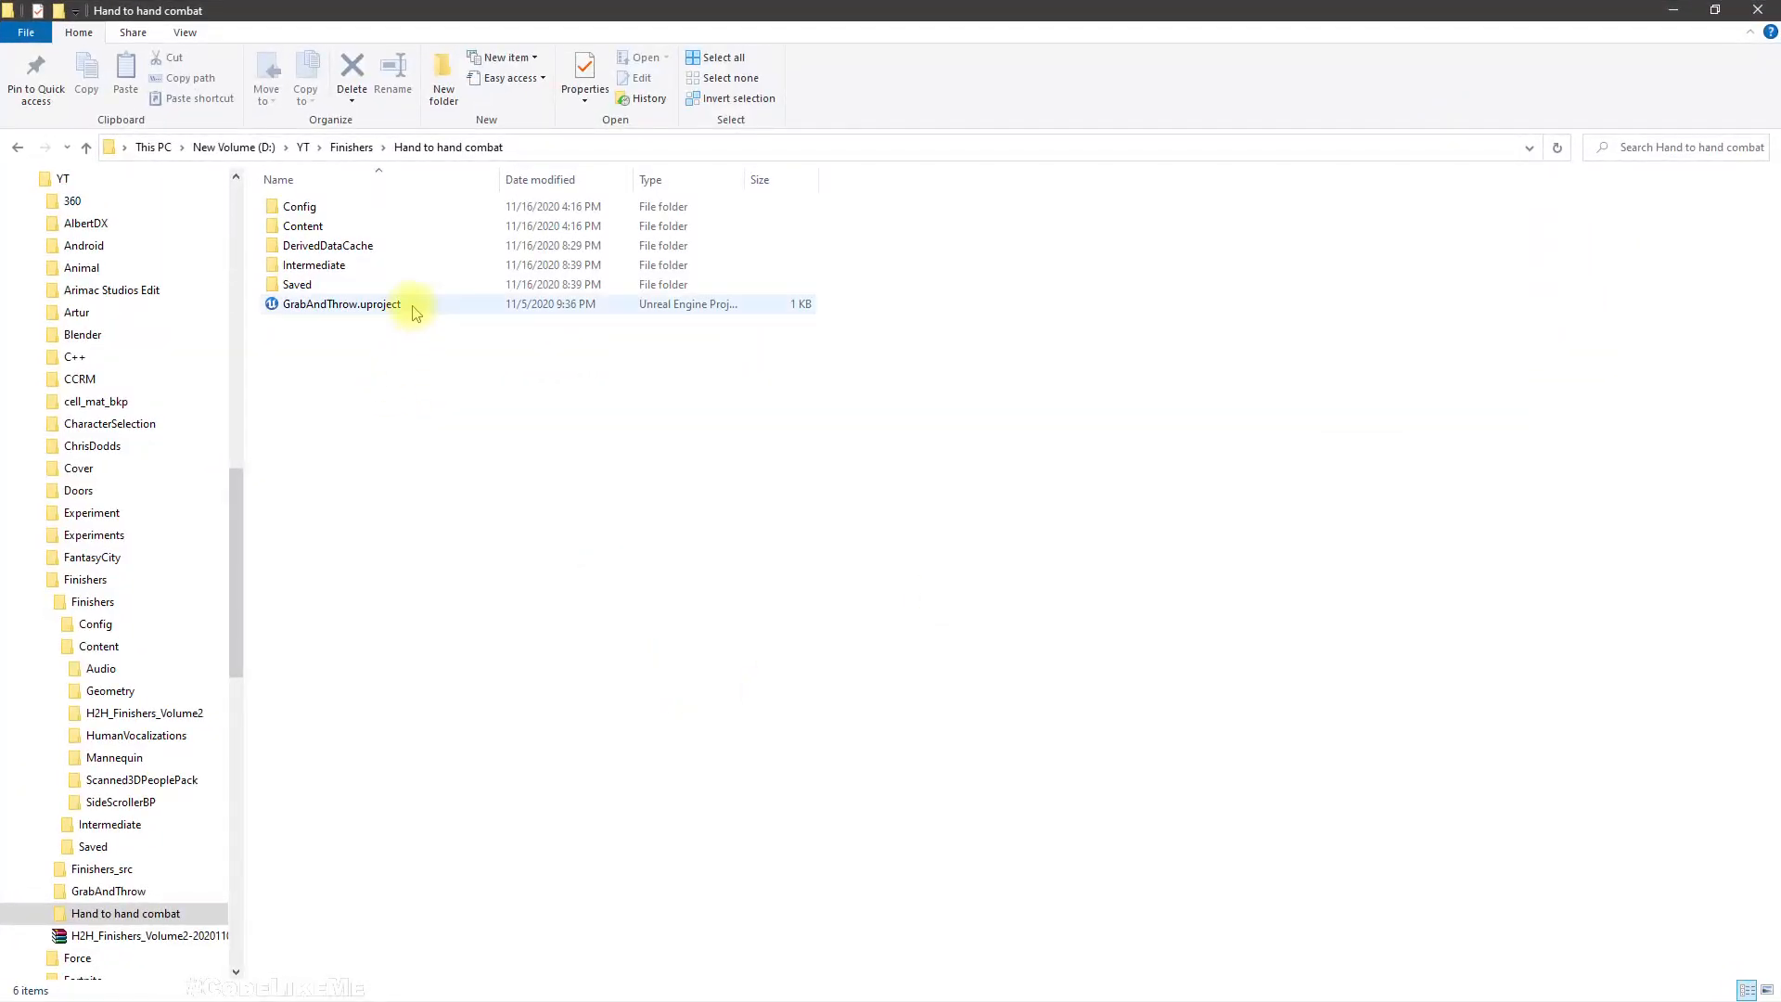
Open GrabAndThrow.uproject from the Hand to hand combat folder and search its Scanned3DPeoplePack folder for "skele" with enlarged thumbnails
double_click(414, 306)
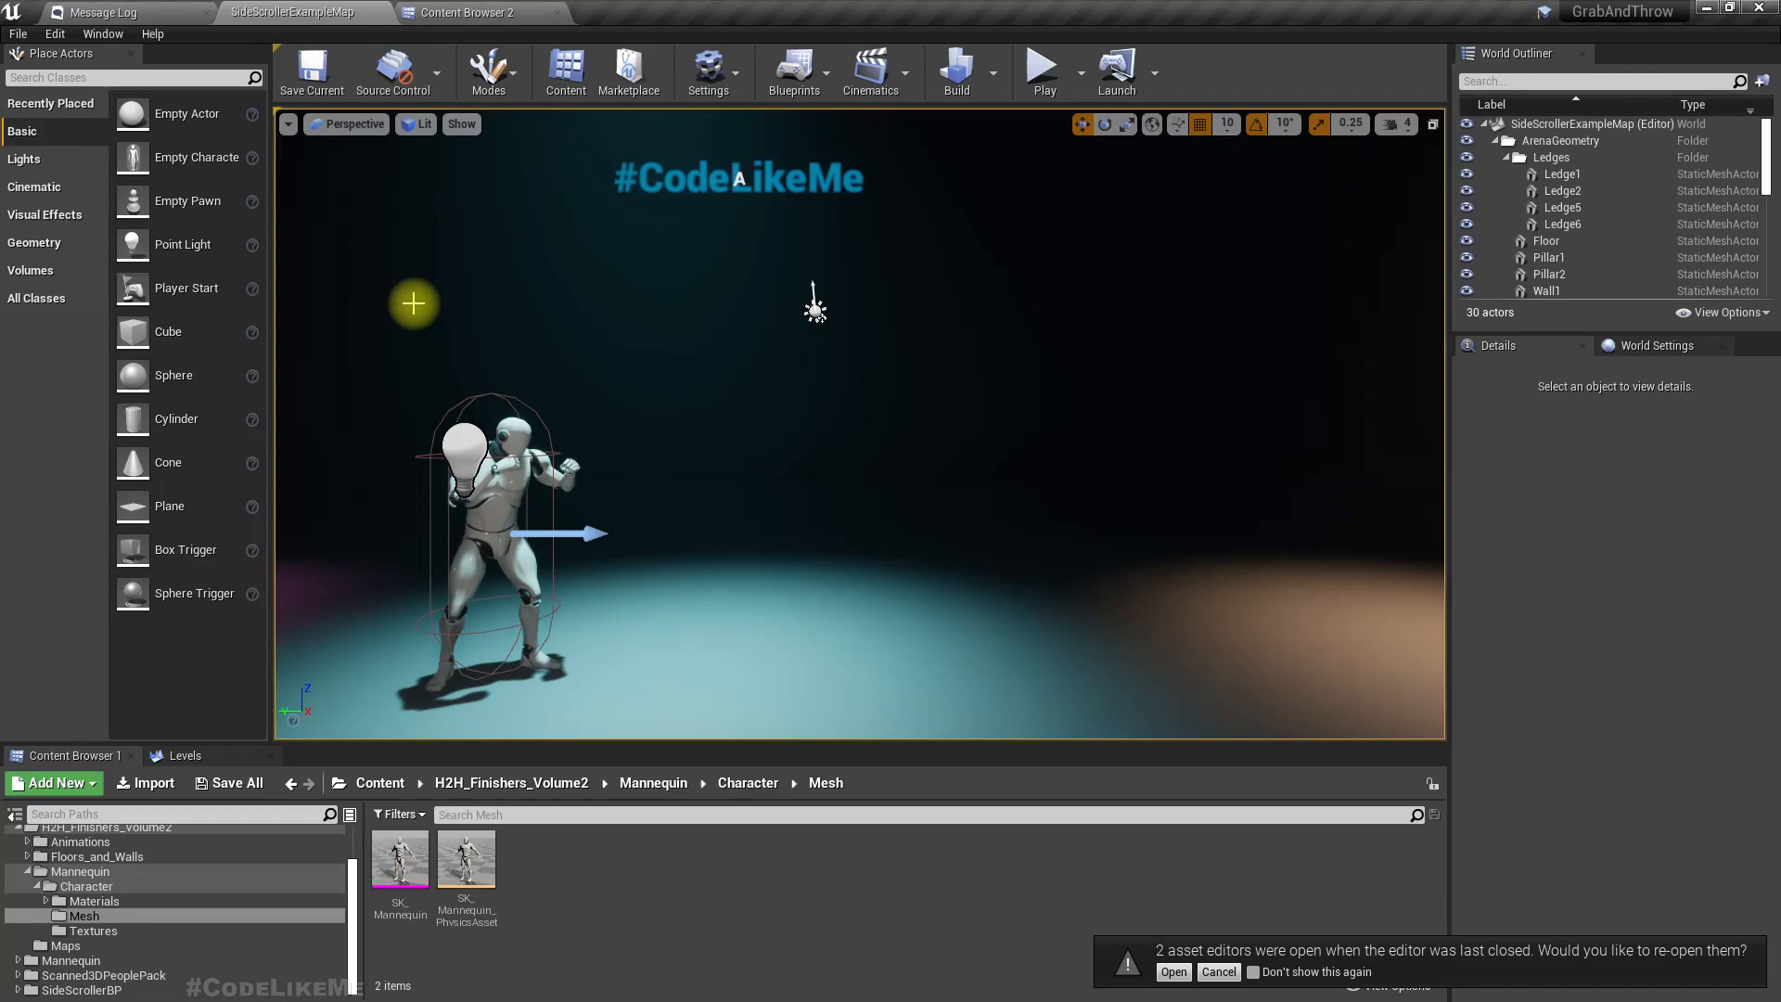
click(466, 12)
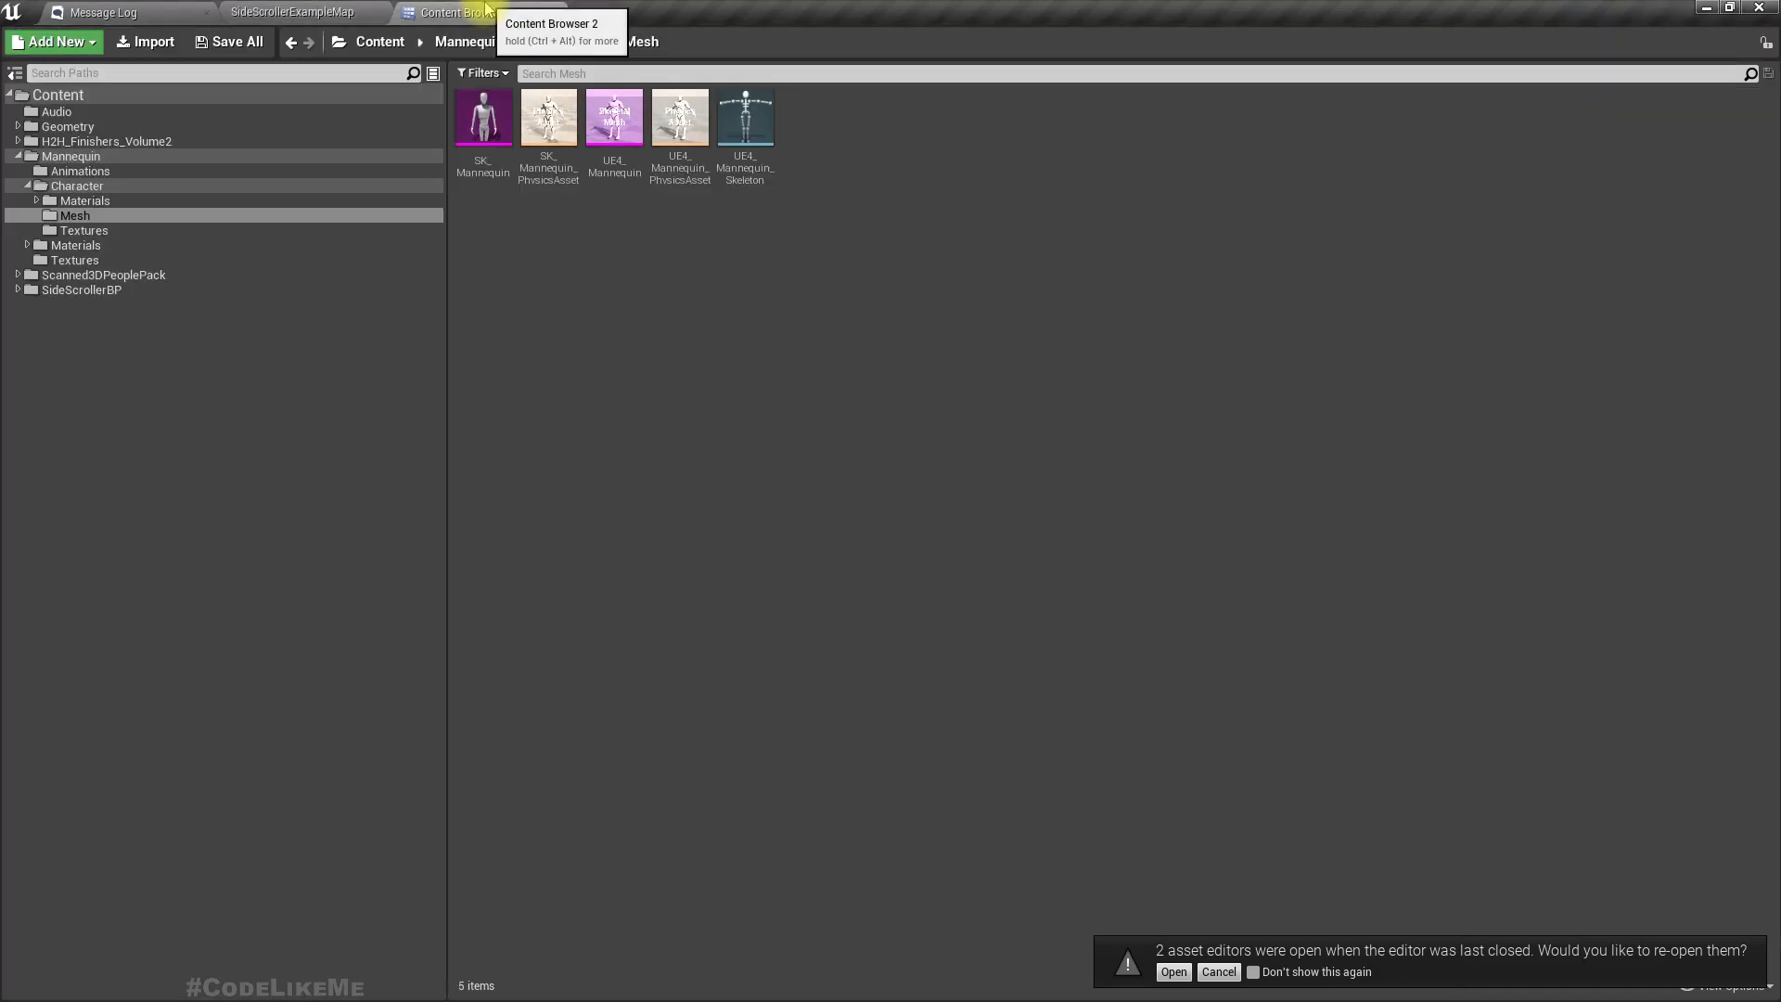
click(93, 276)
click(575, 74)
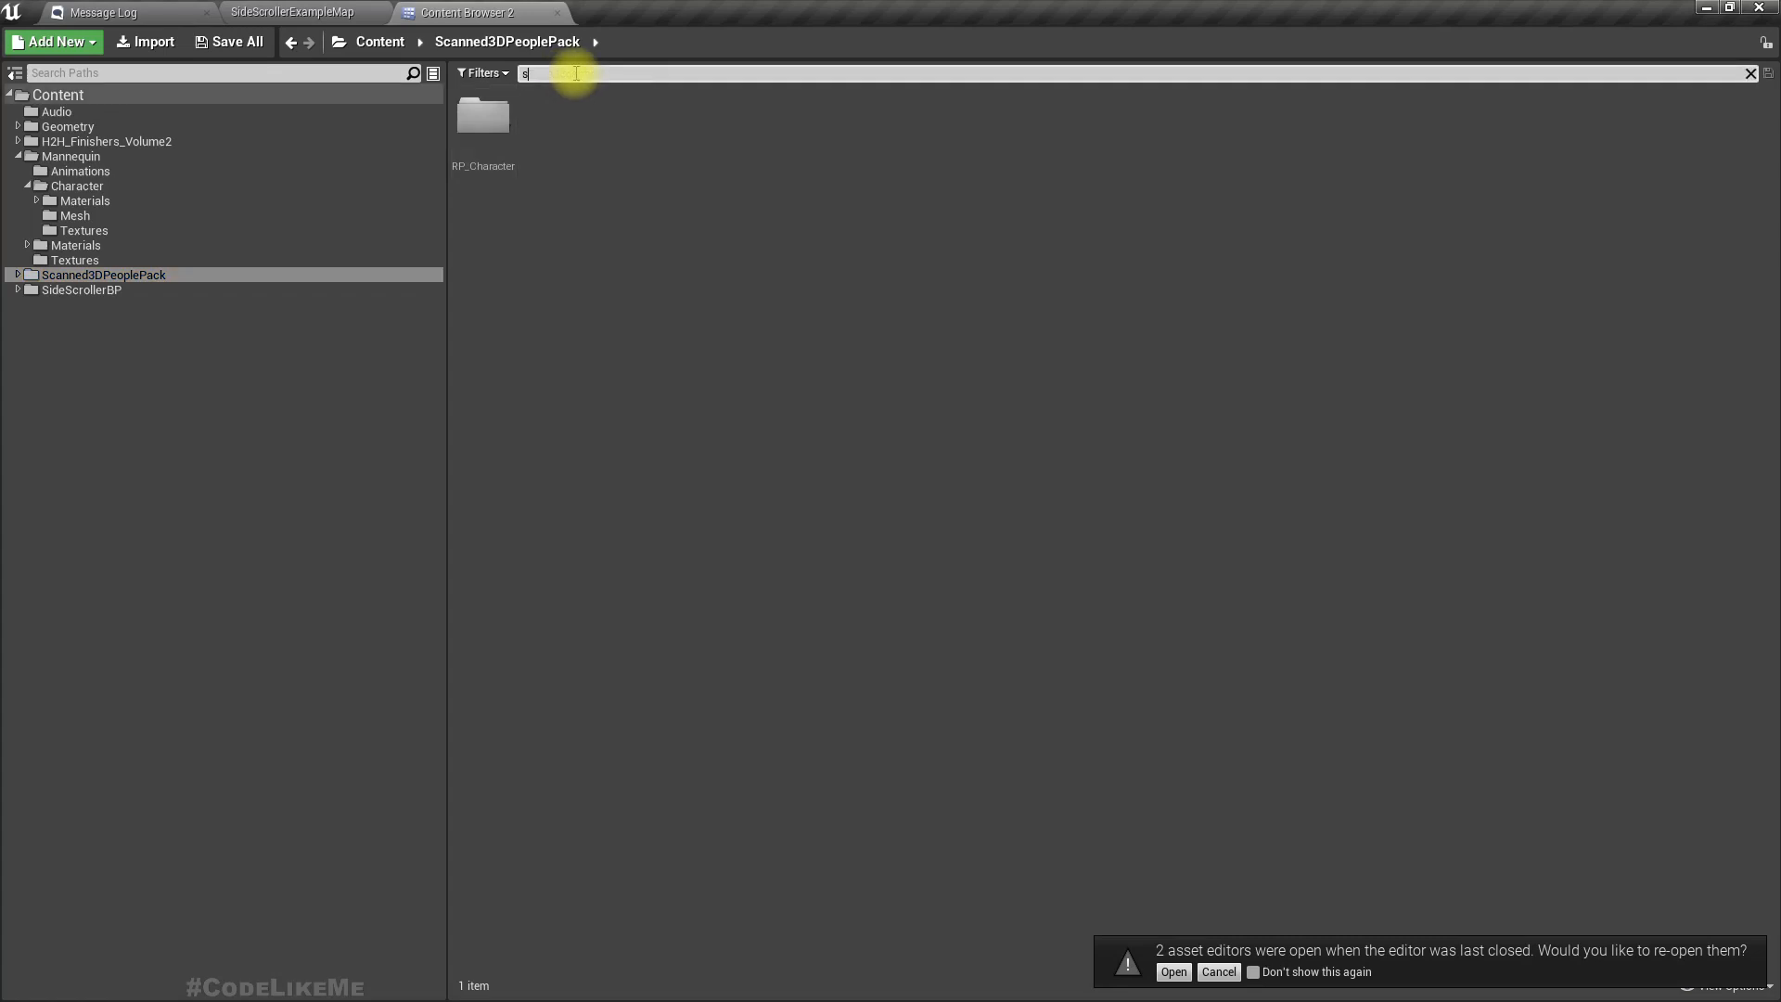
click(873, 538)
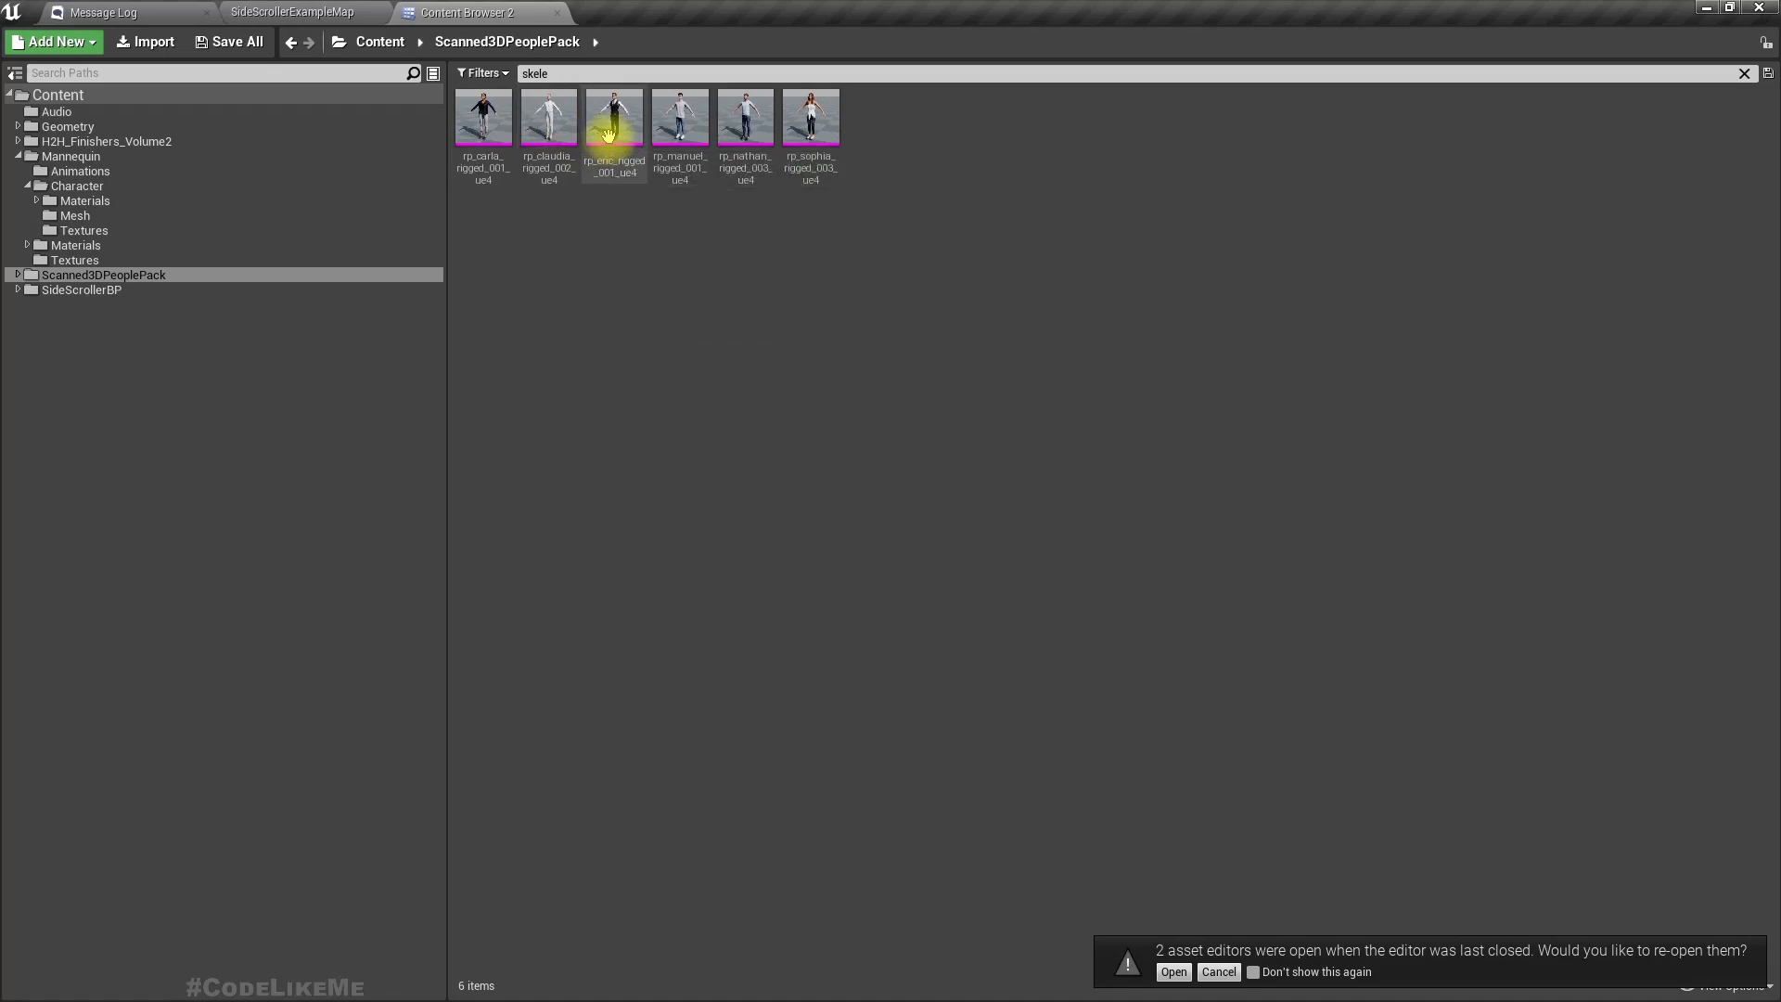
ctrl+scroll(854, 362, up, 4)
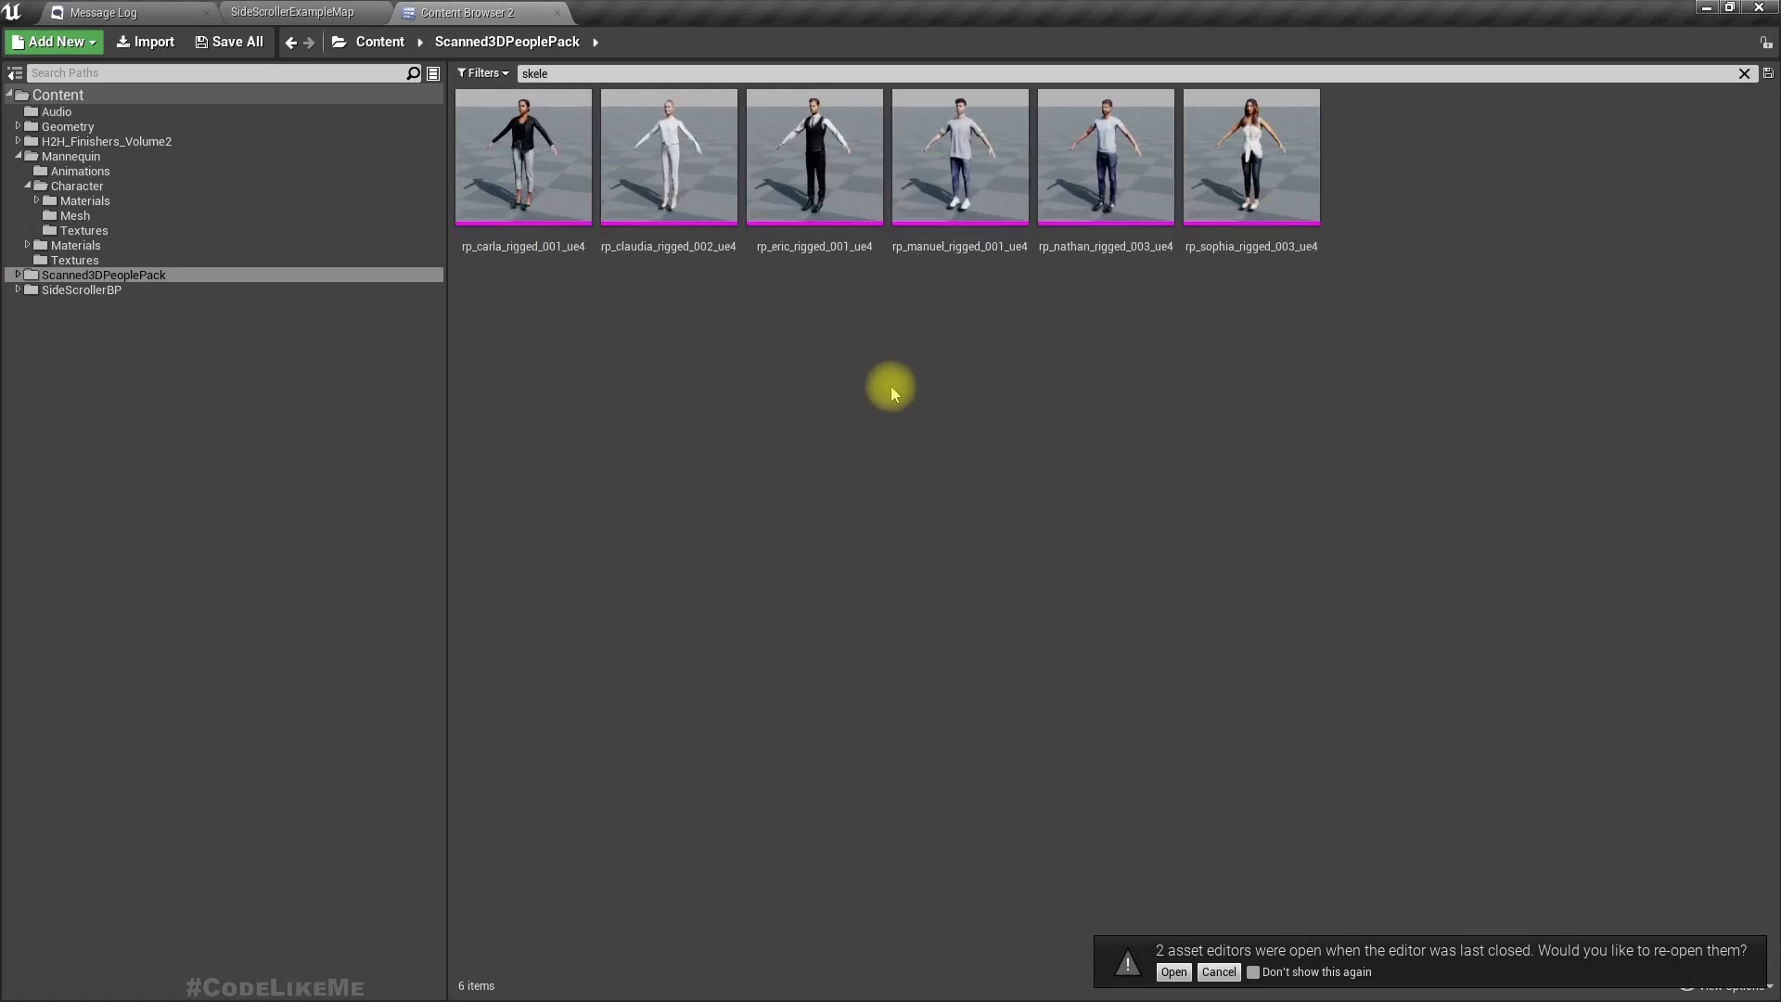
Open the rp_claudia_rigged_002_ue4 mesh, switch to the ThirdPerson_IdleRun_2D animation and preview it on rp_nathan_rigged_003_ue4
double_click(743, 230)
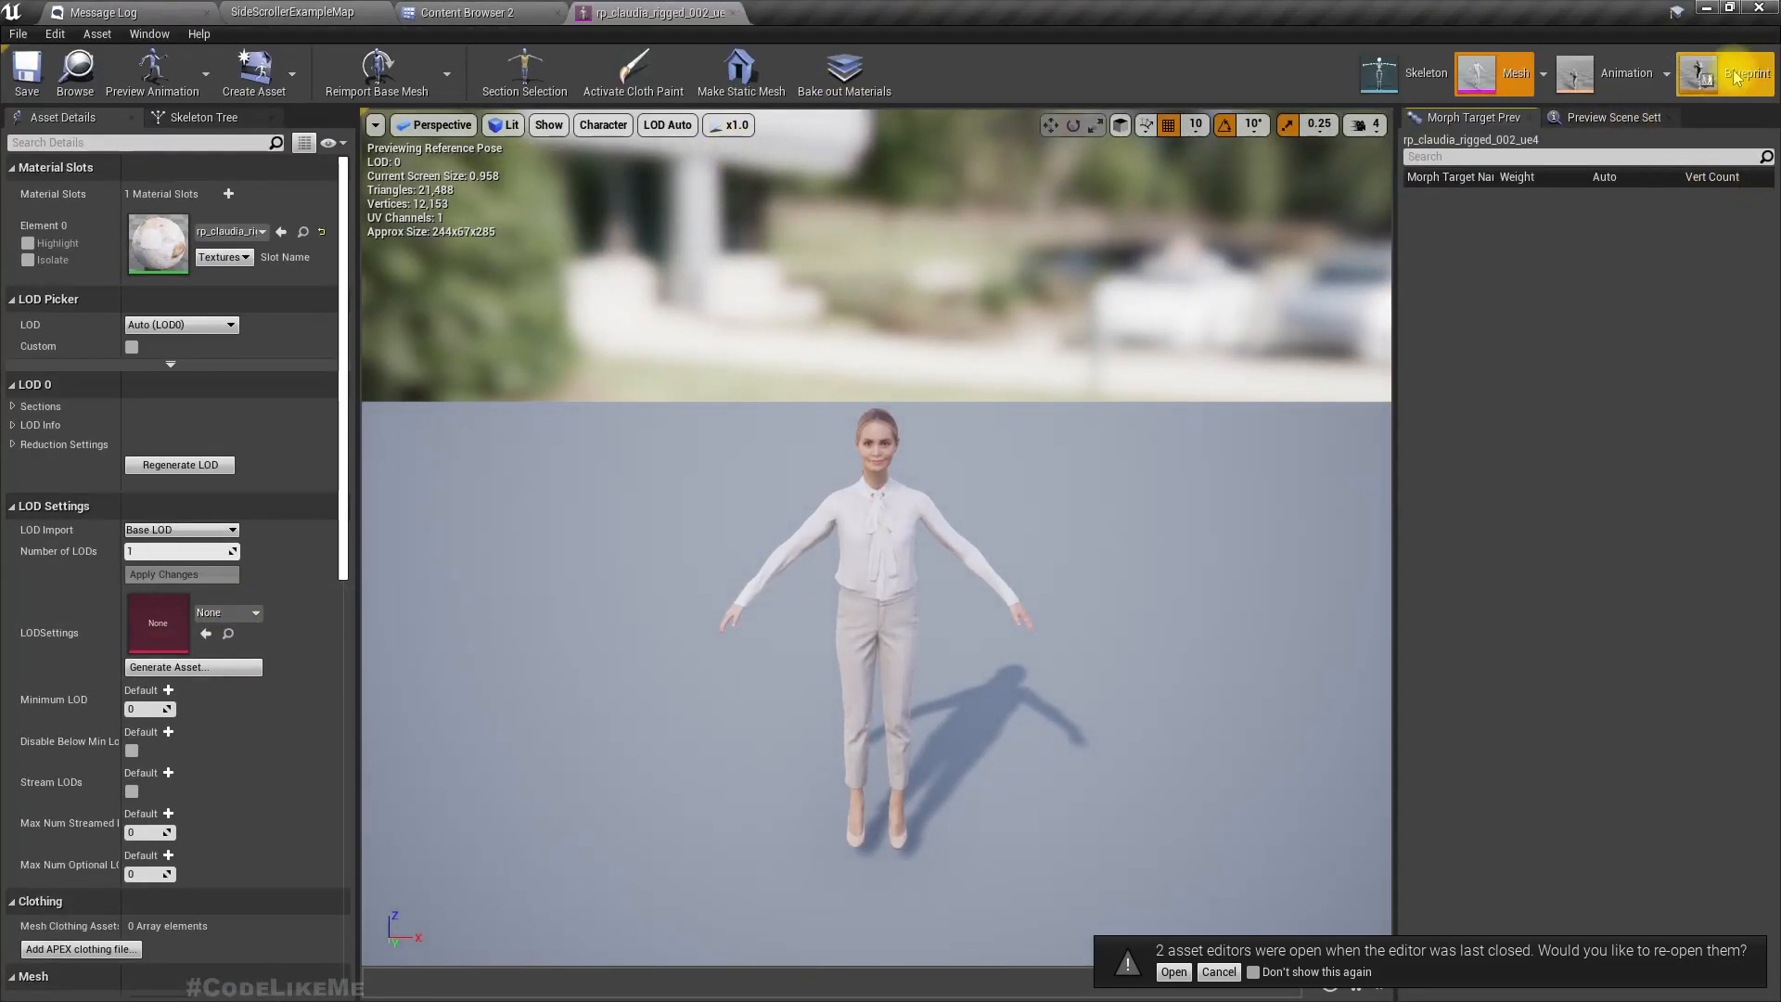
click(1595, 81)
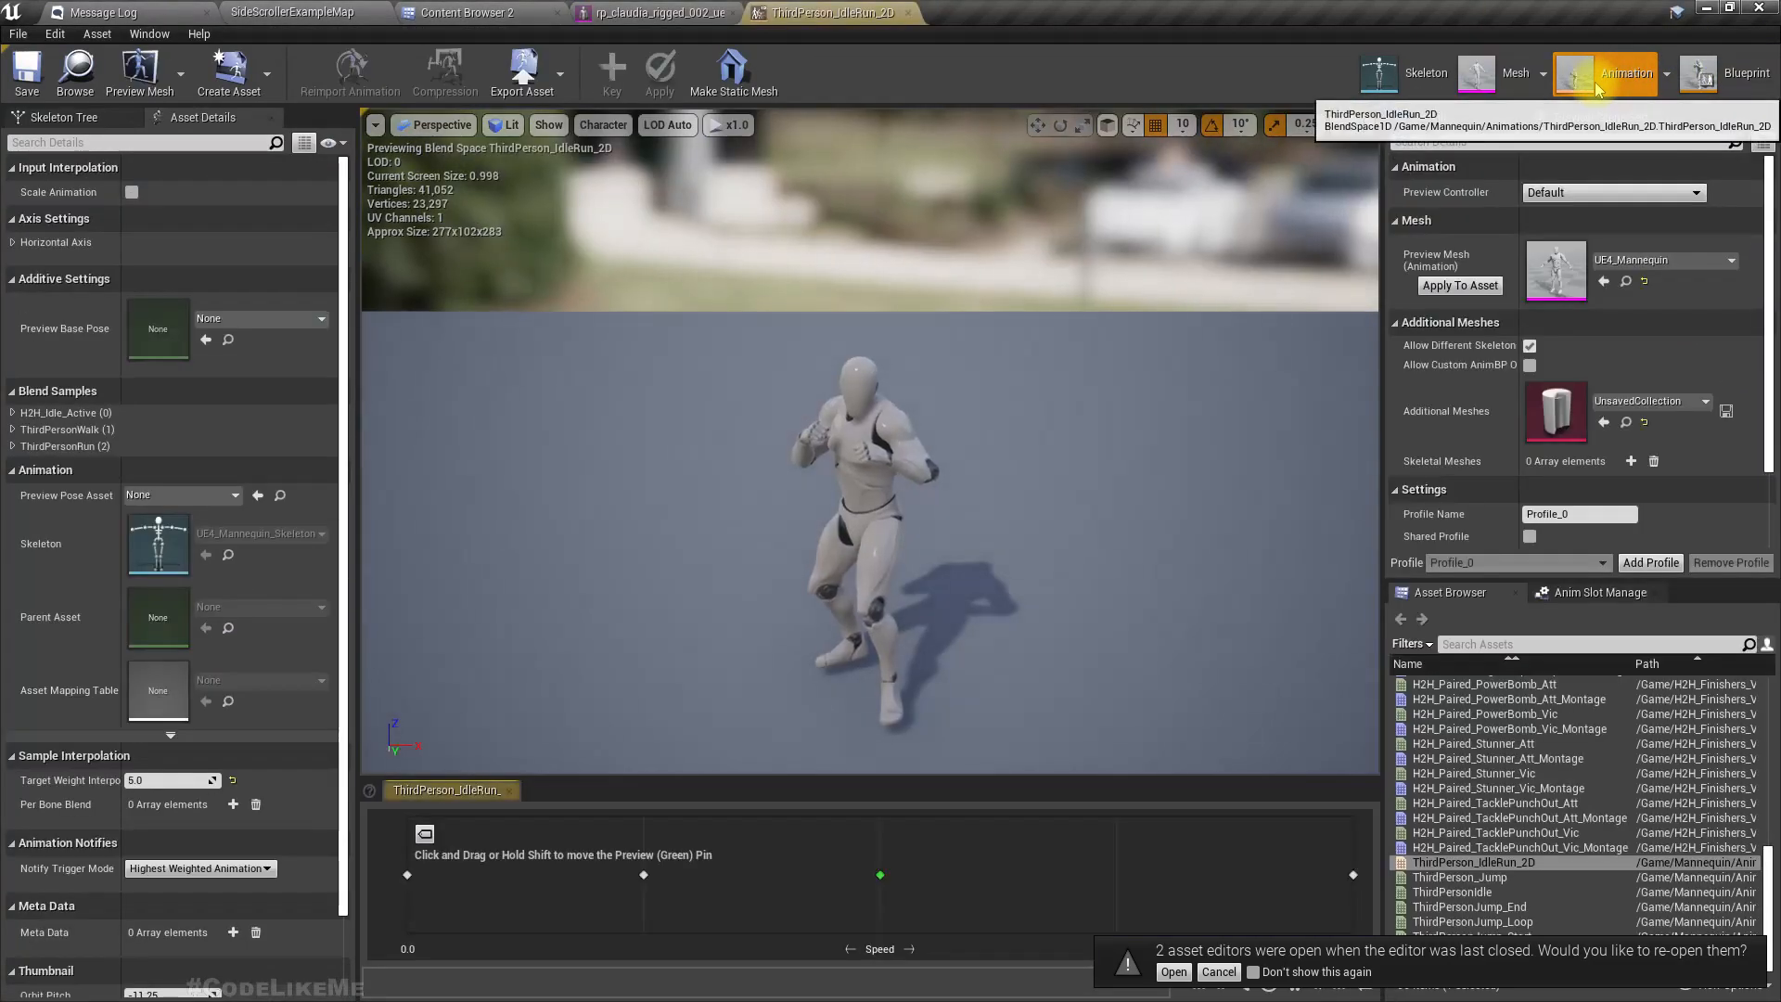
click(1631, 260)
click(1590, 543)
drag(989, 473, 1035, 385)
right_drag(1034, 385, 1018, 269)
key(s)
key(q)
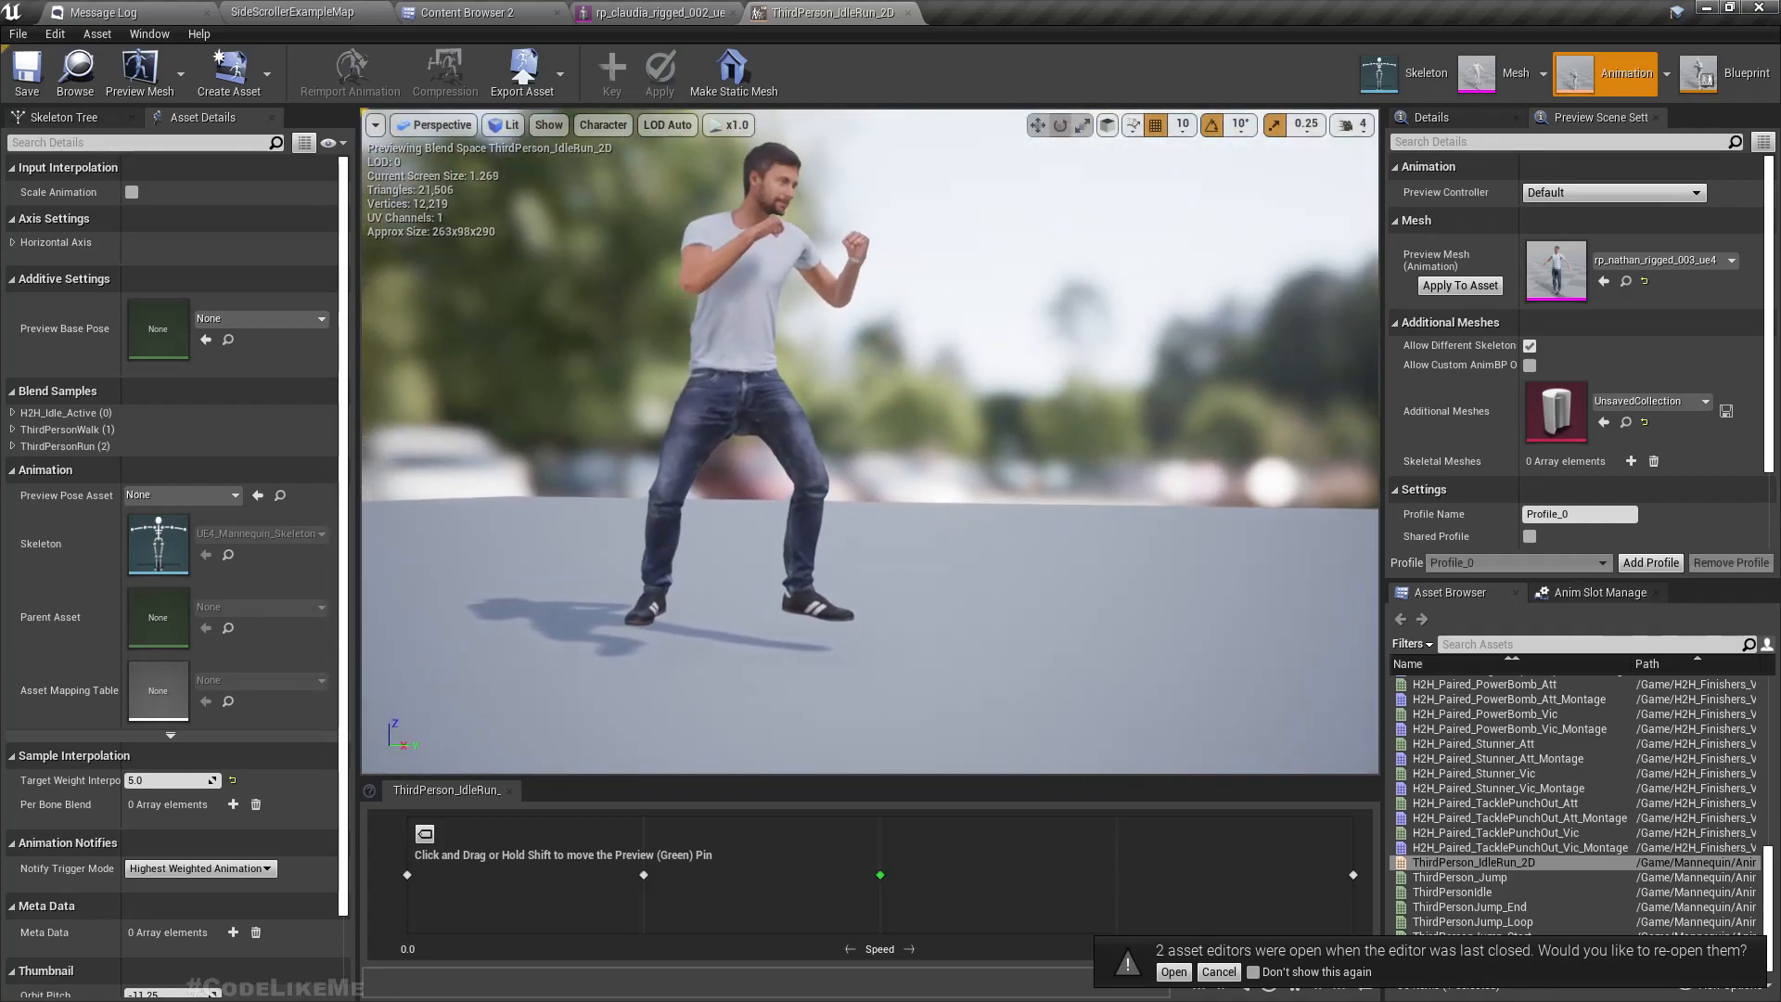
key(f)
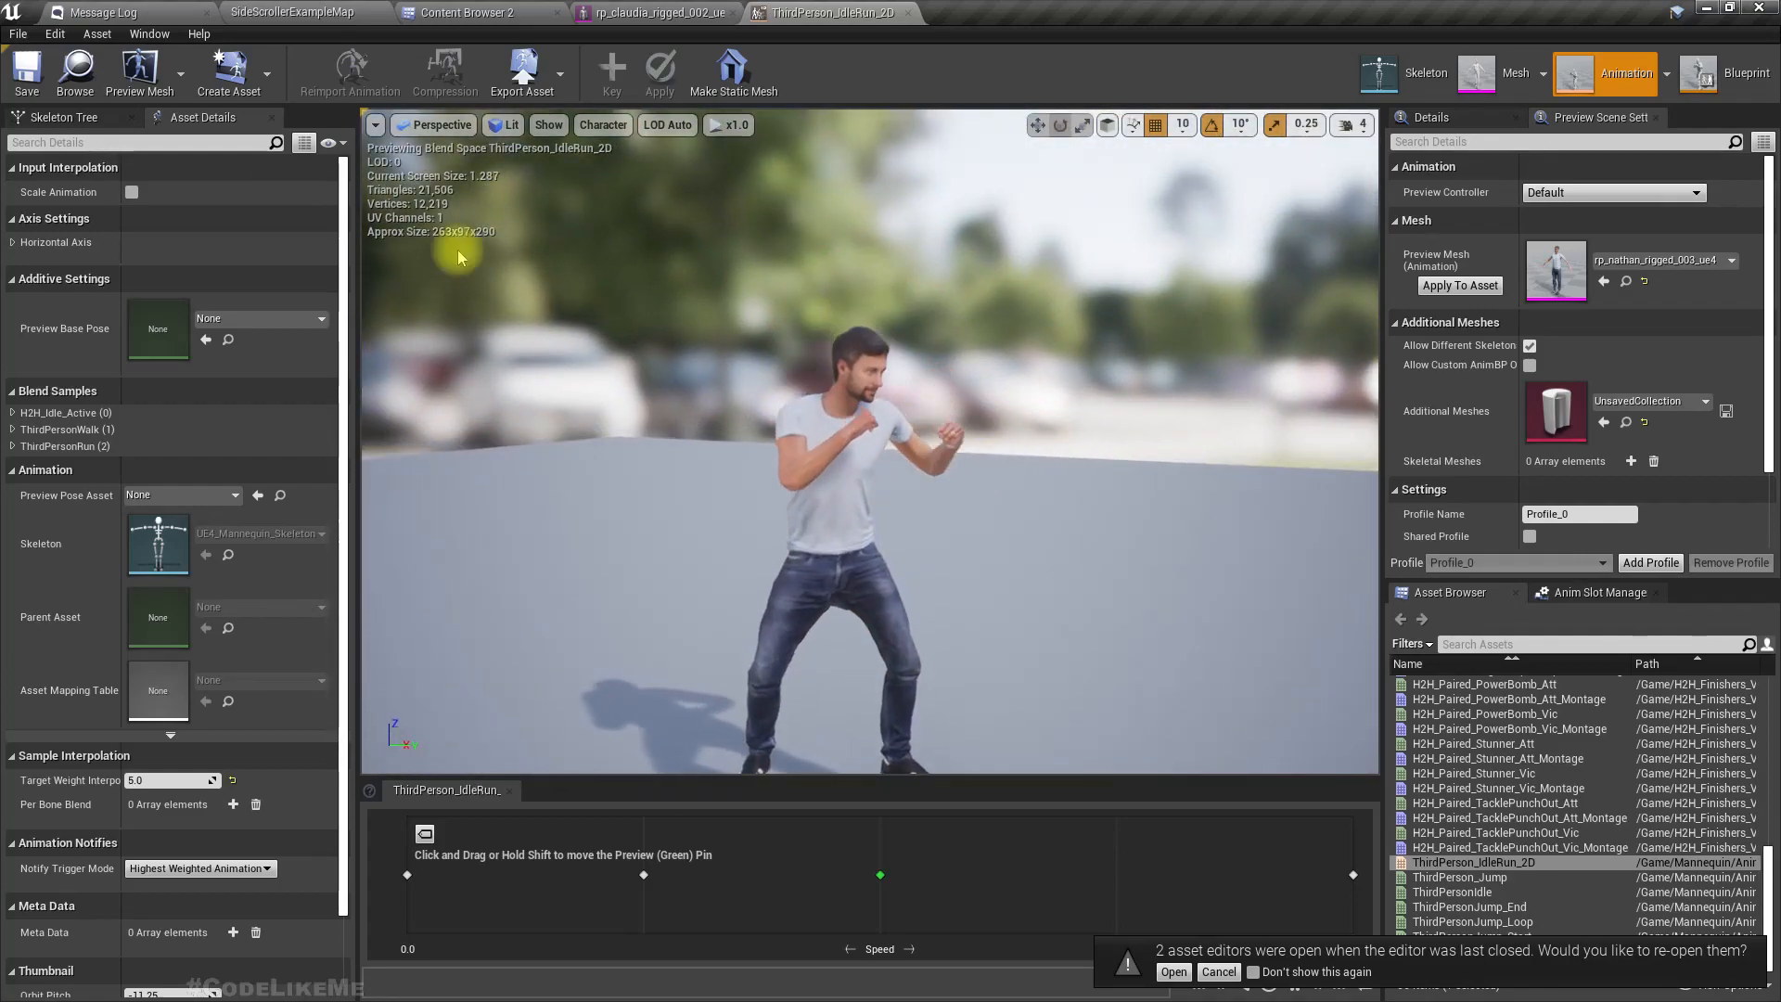
Open the SideScrollerCharacter blueprint from SideScrollerExampleMap and select its character mesh in the blueprint's viewport
click(77, 74)
click(293, 11)
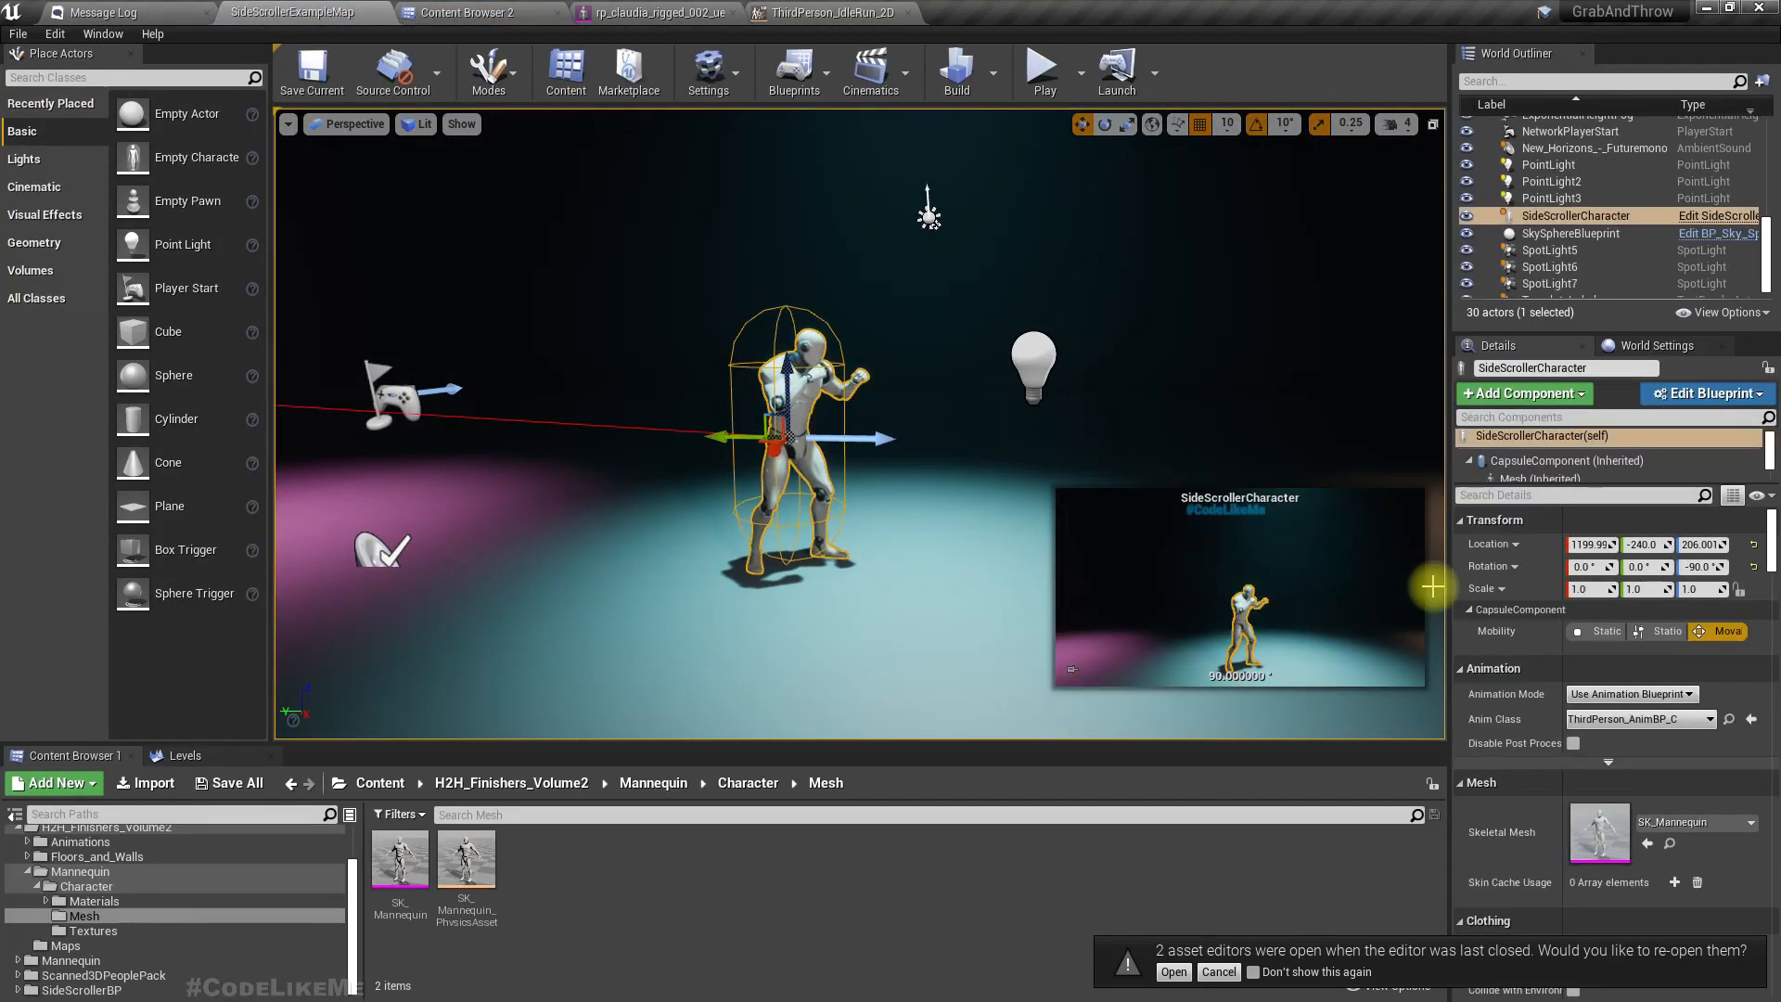
click(1721, 216)
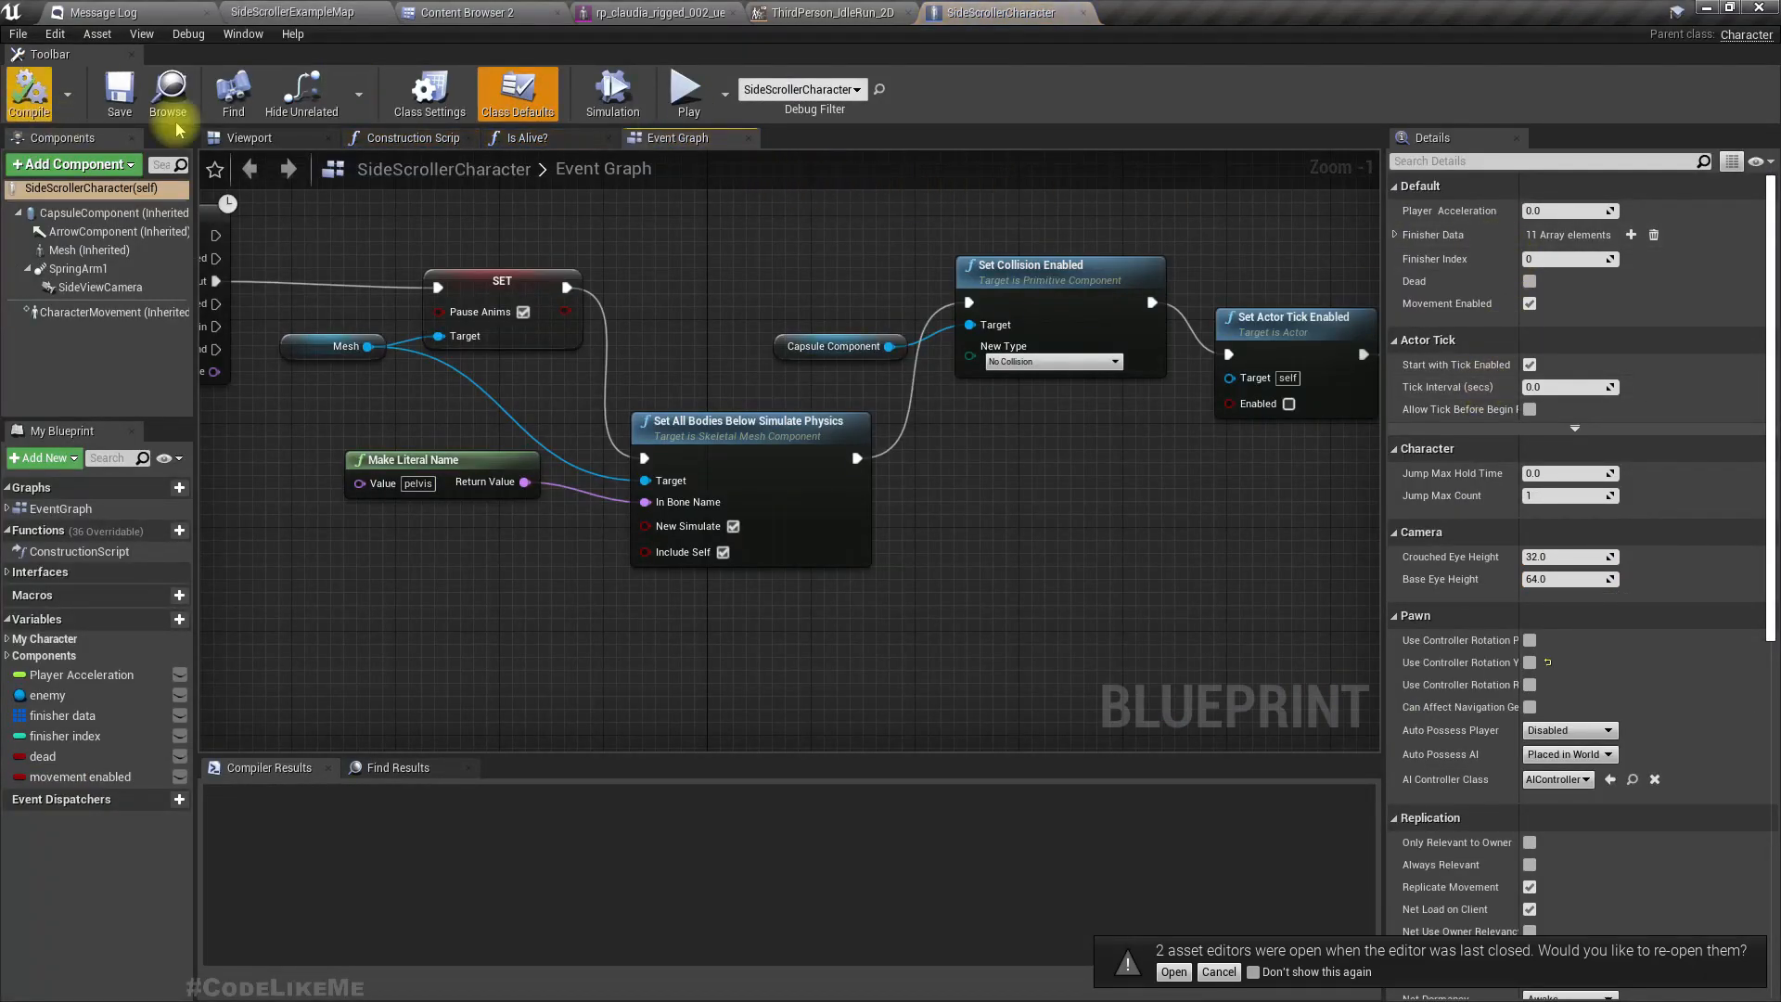
click(269, 139)
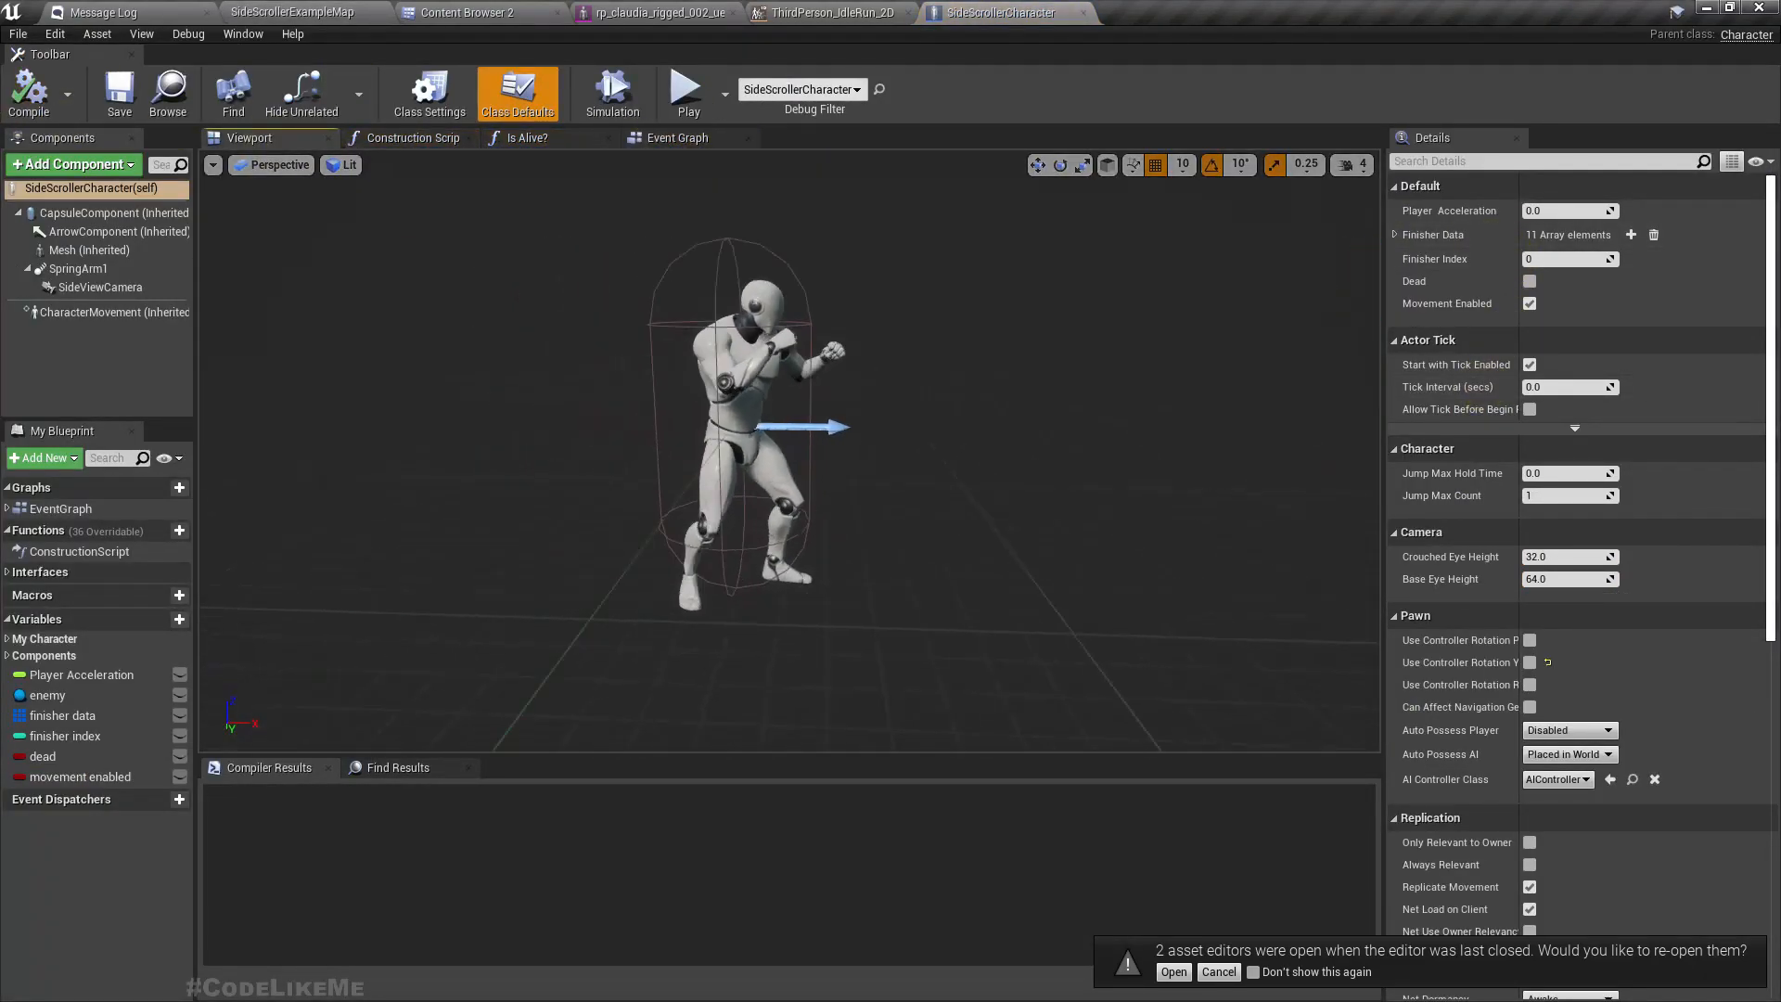
click(719, 399)
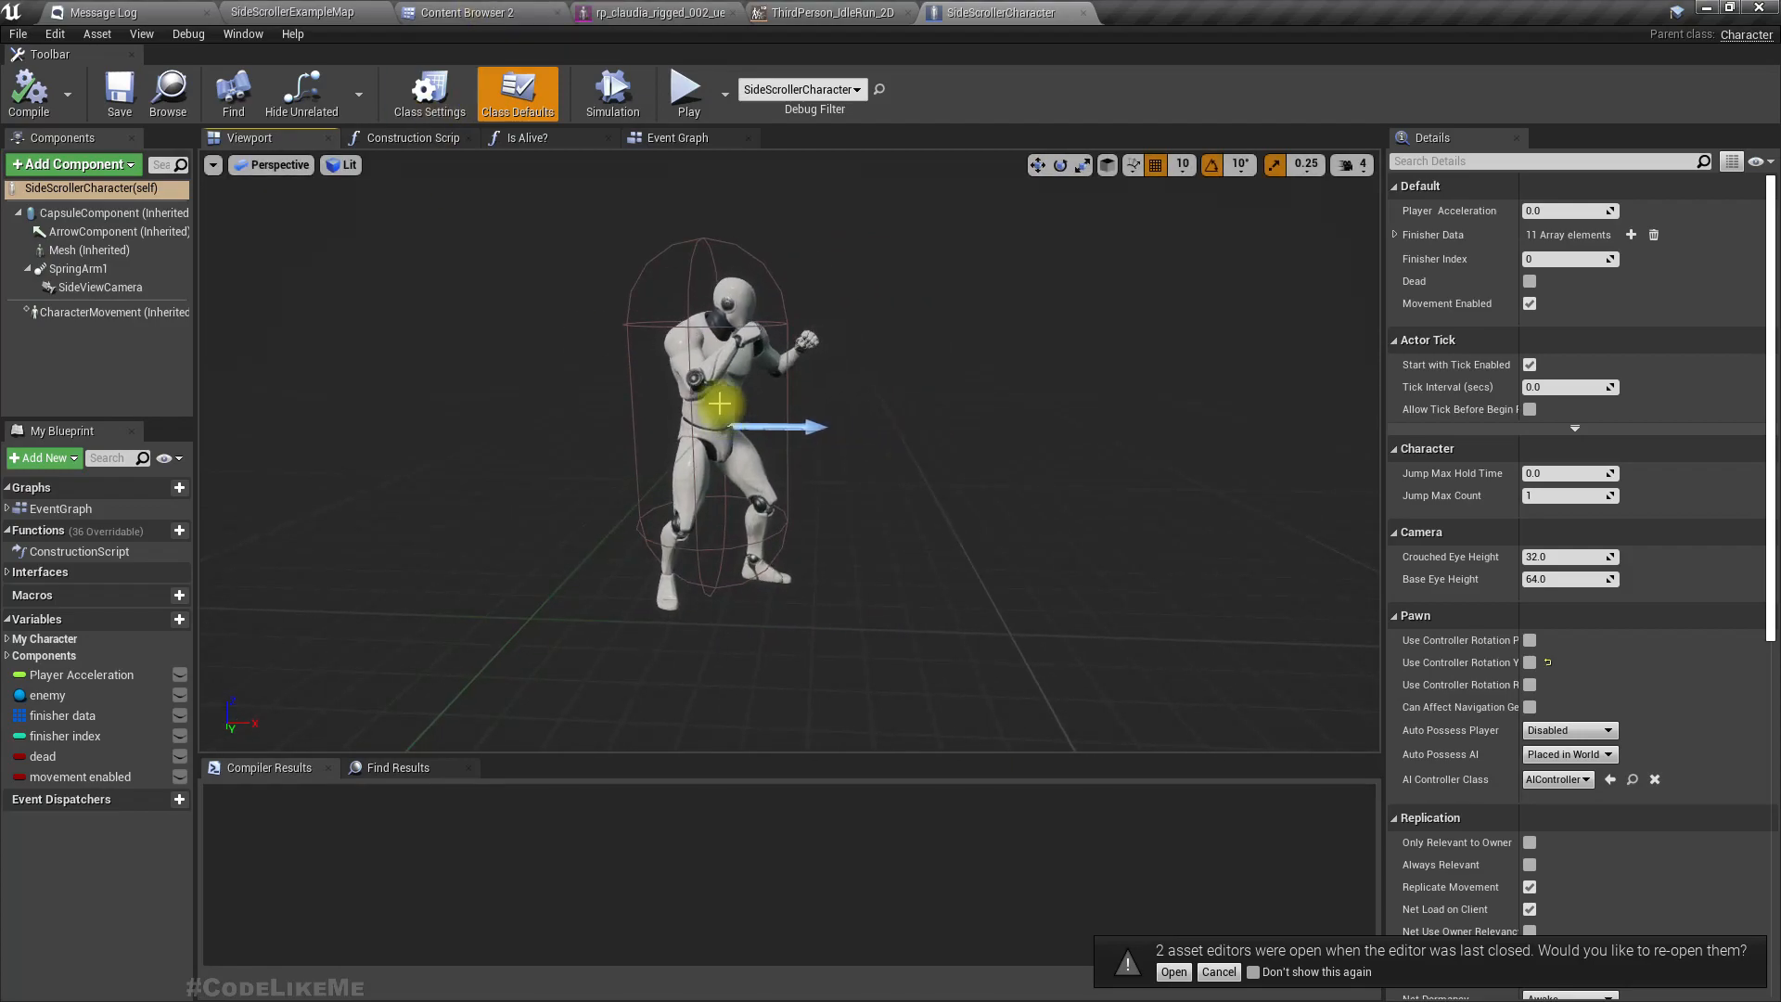
Set the player character's skeletal mesh to rp_eric_rigged_001_ue4 and compile the blueprint
click(1637, 627)
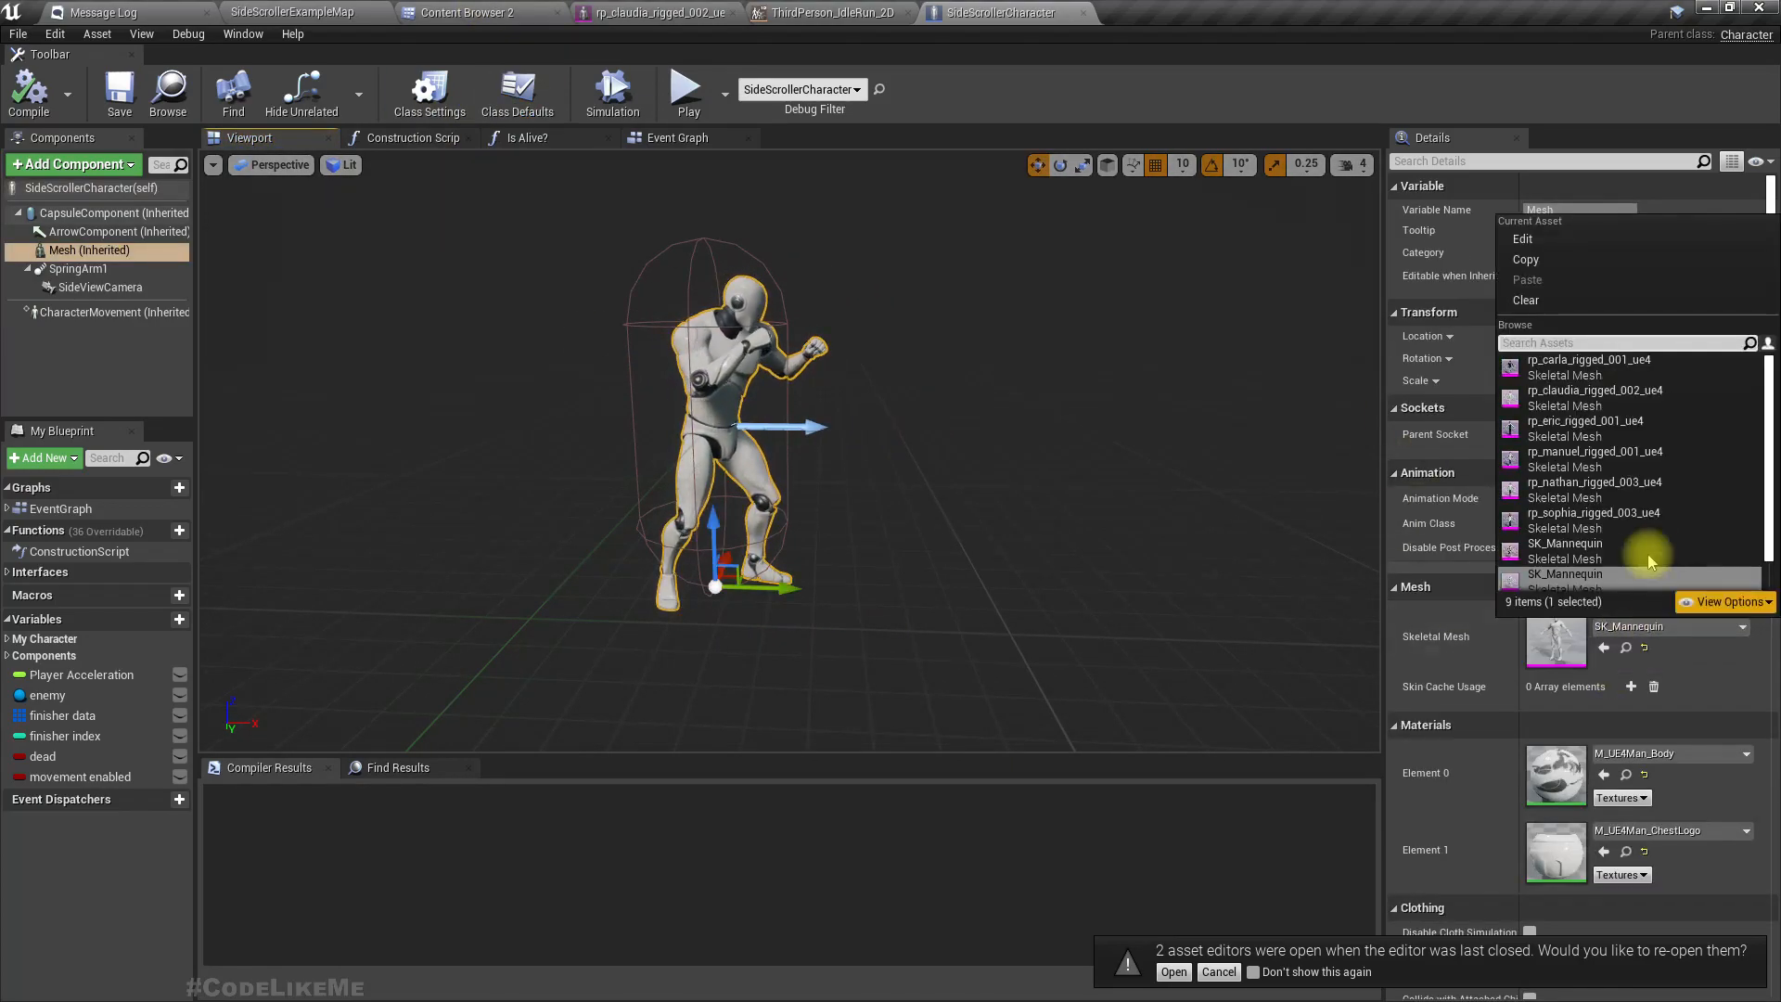
ctrl+scroll(1659, 541, up, 3)
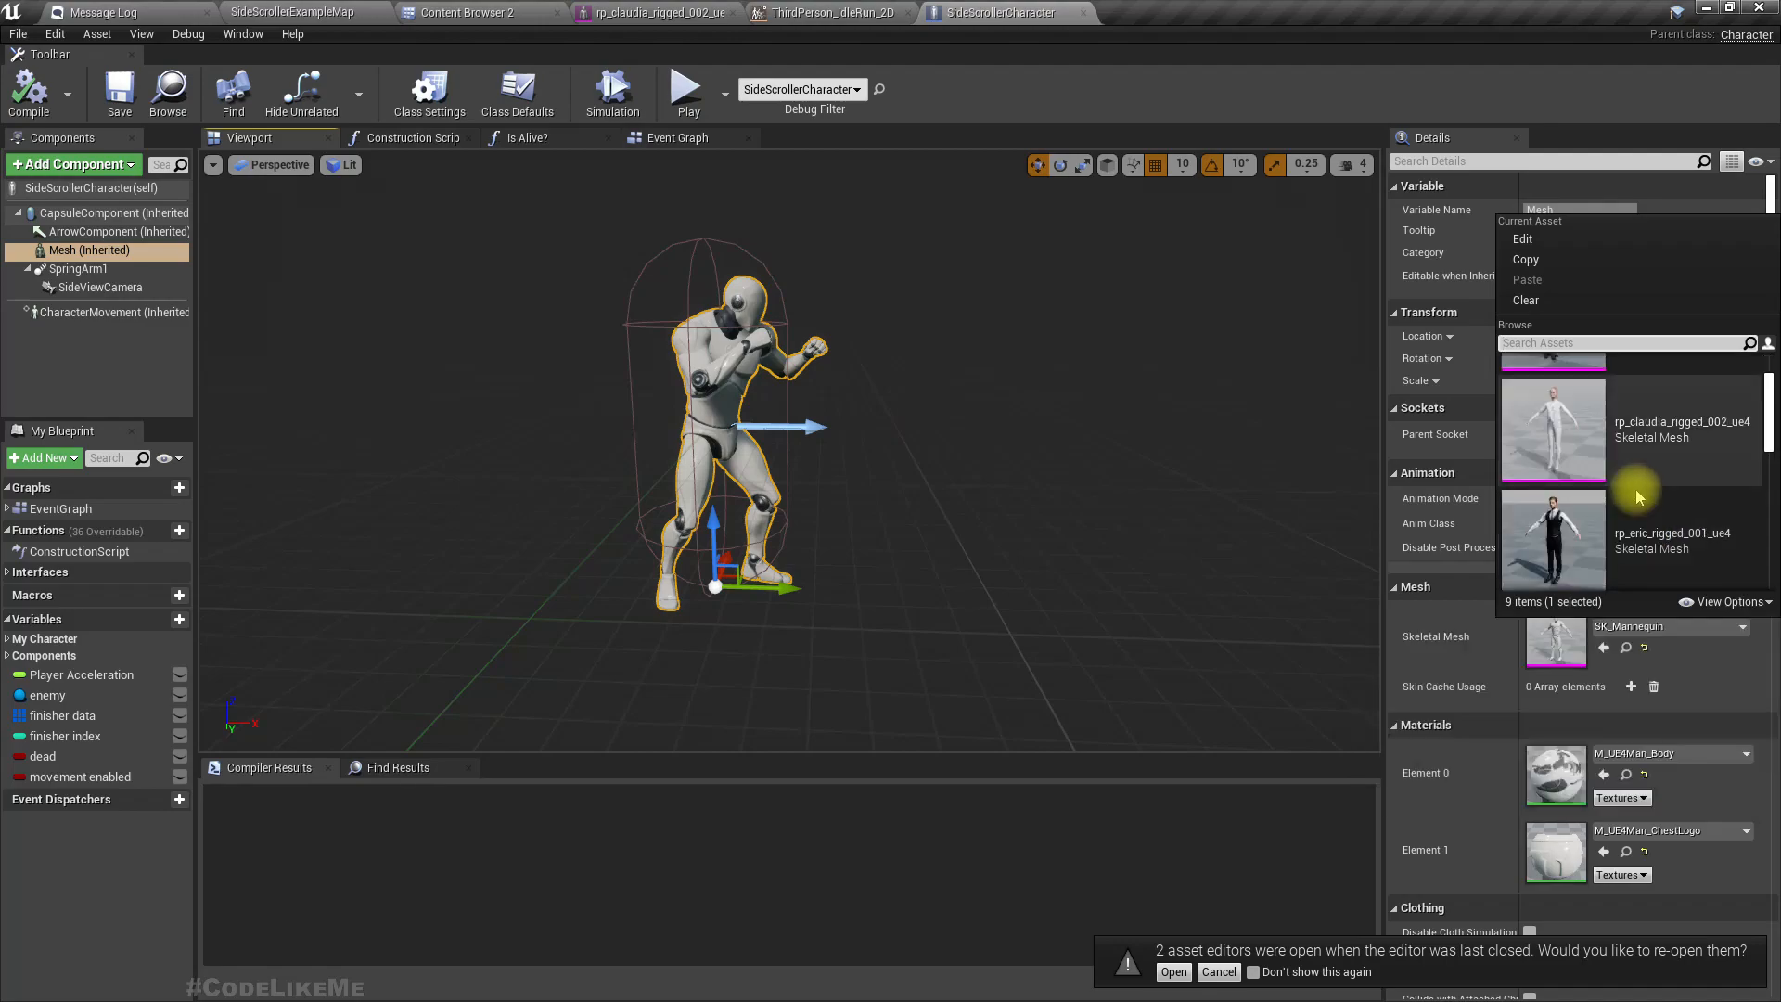
scroll(1647, 475, down, 5)
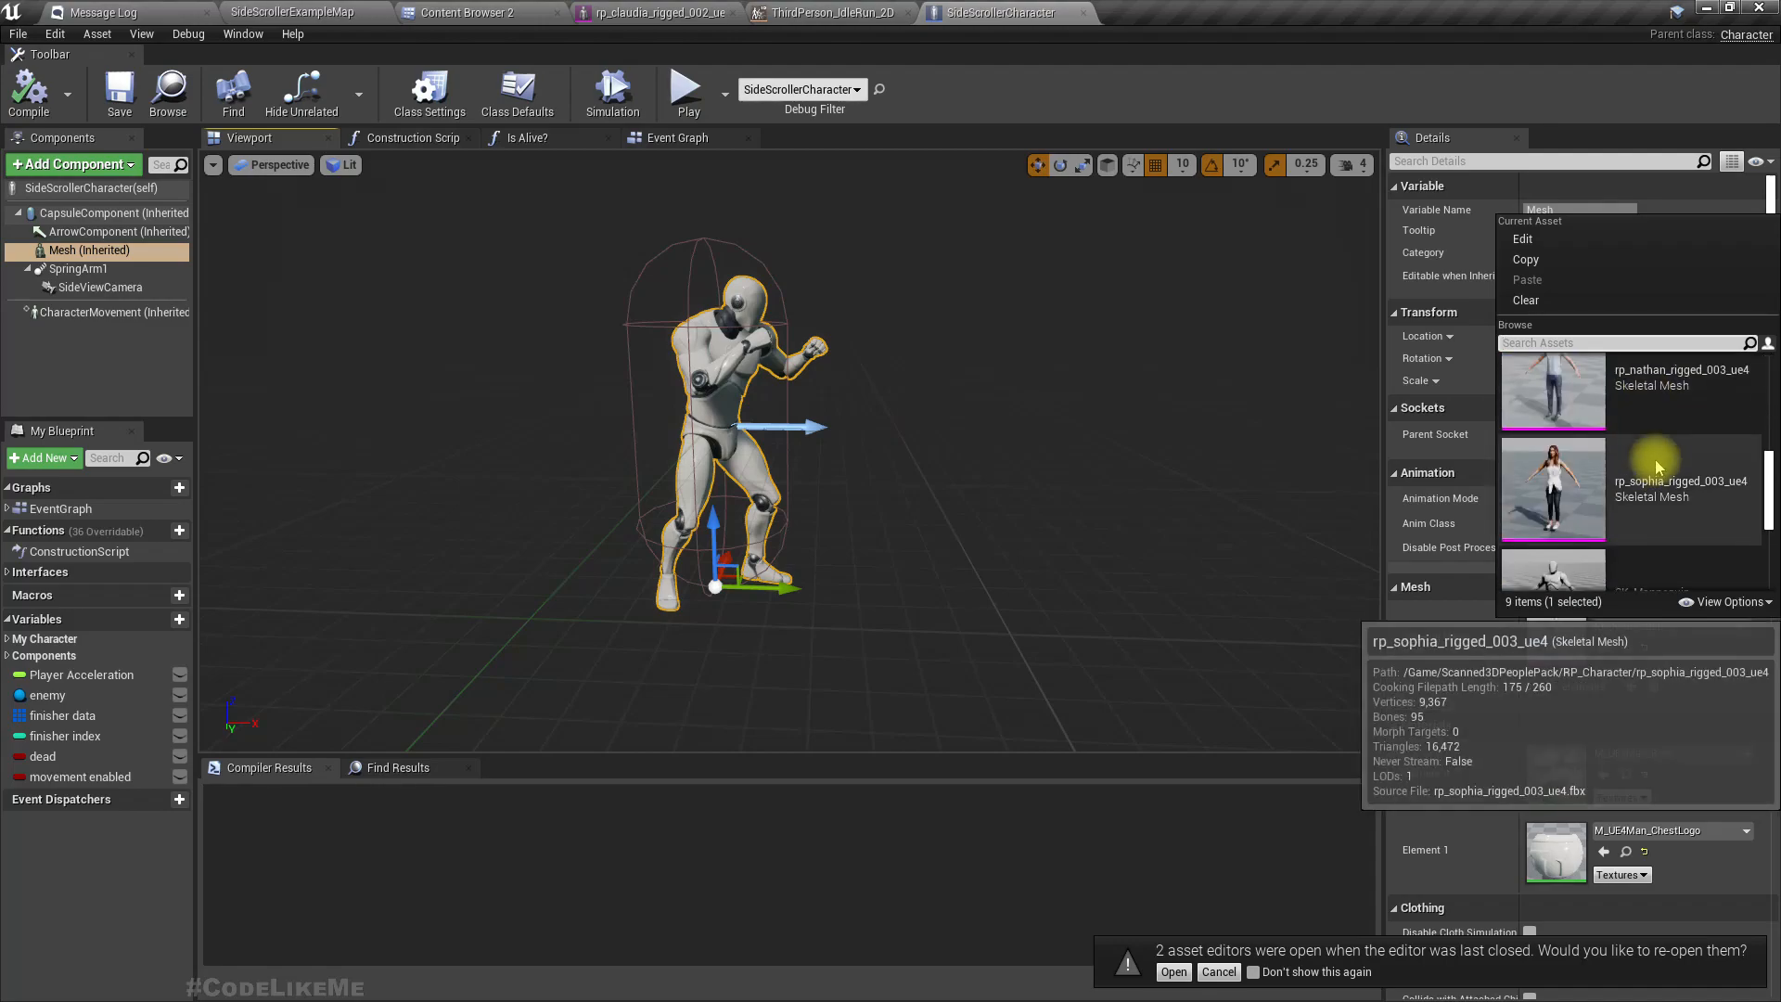
scroll(1658, 467, up, 5)
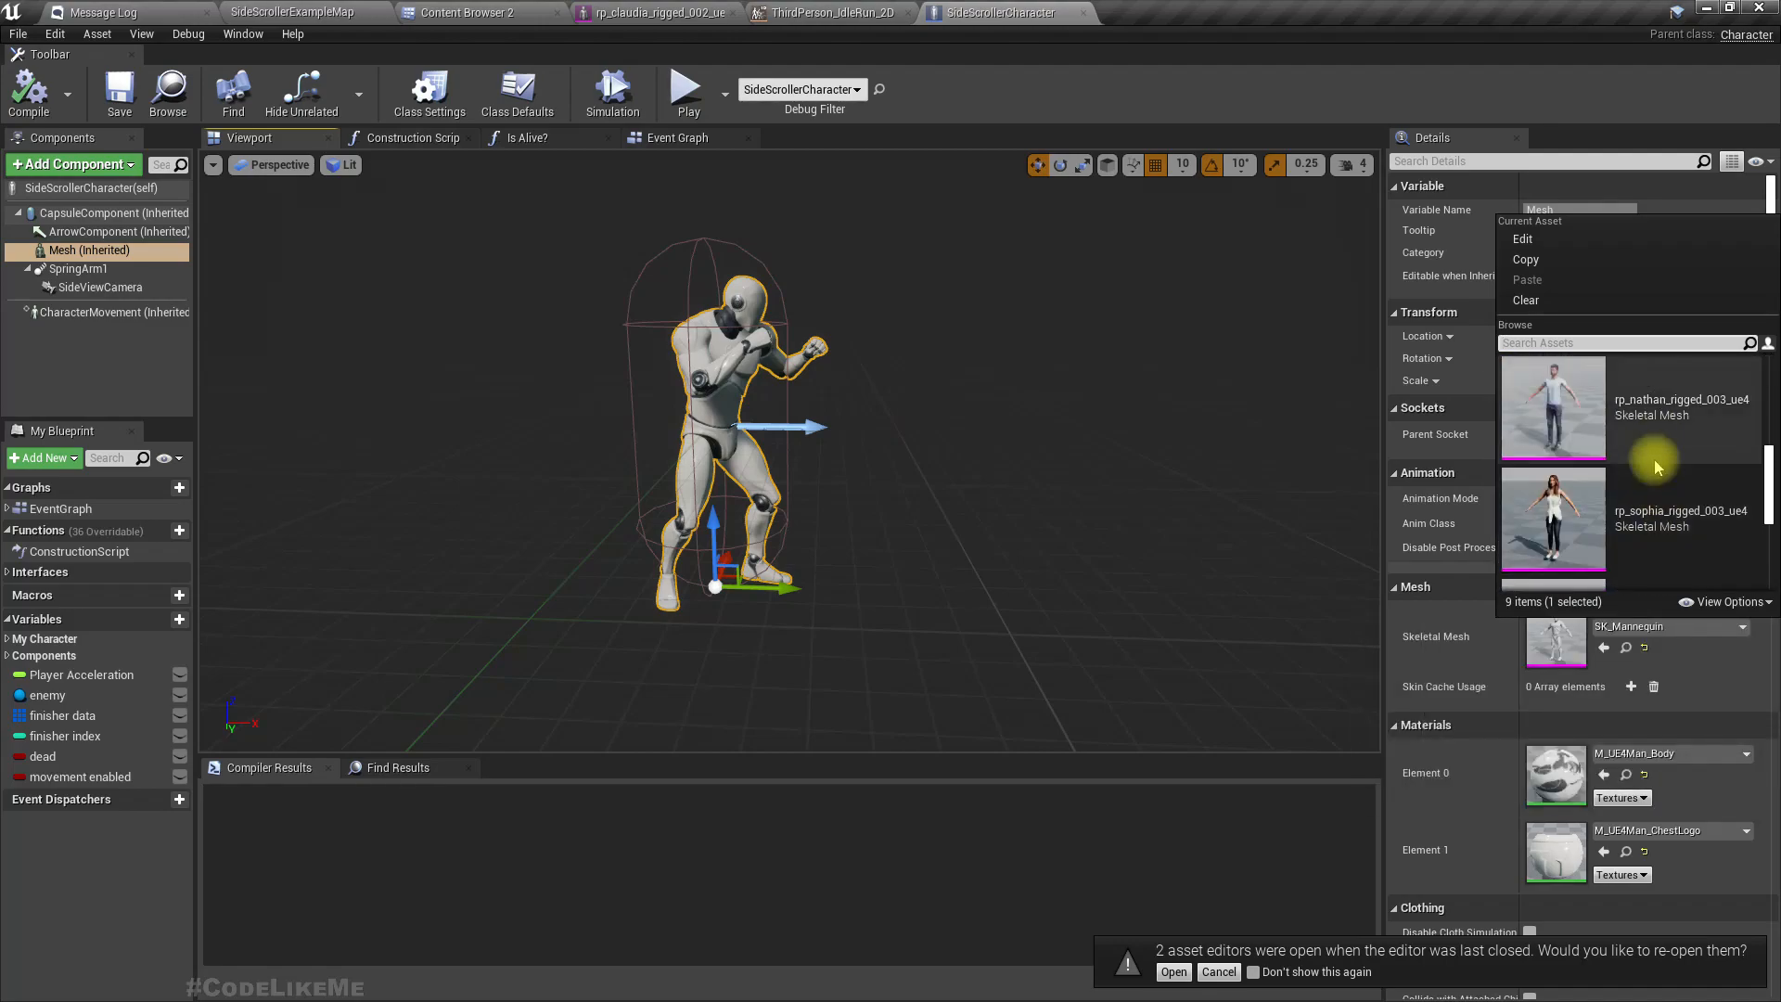
scroll(1658, 467, up, 3)
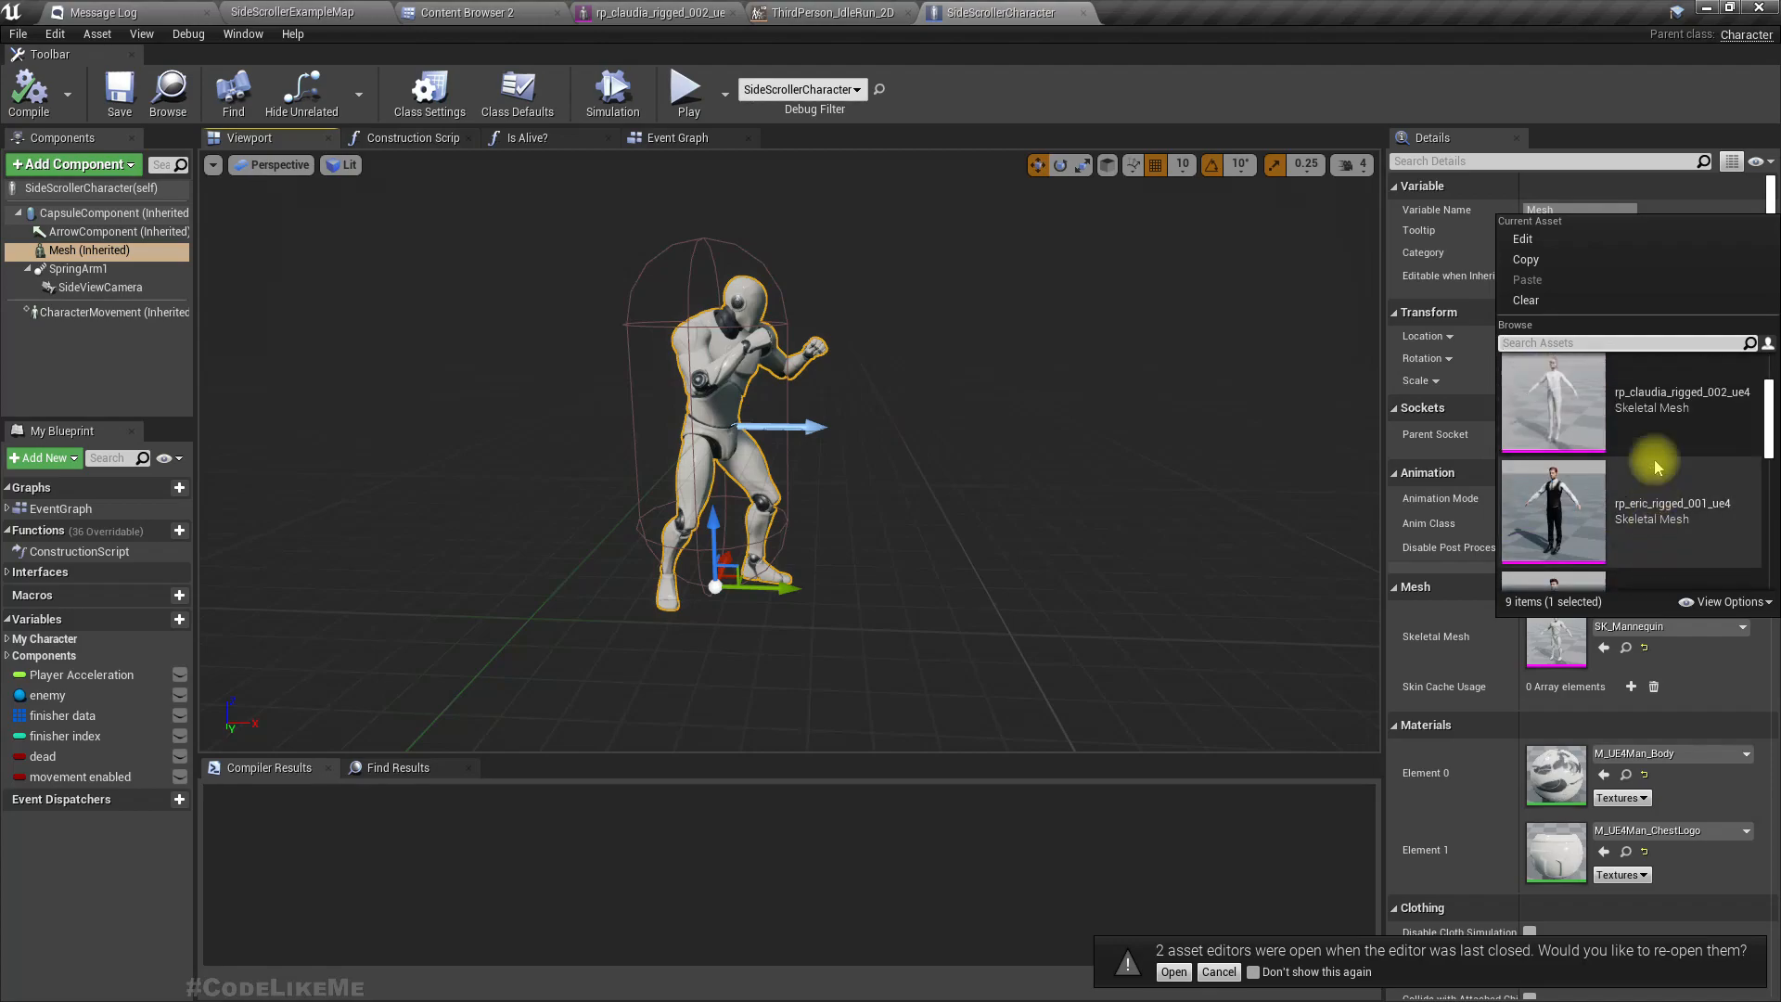
scroll(1658, 467, down, 1)
click(1658, 468)
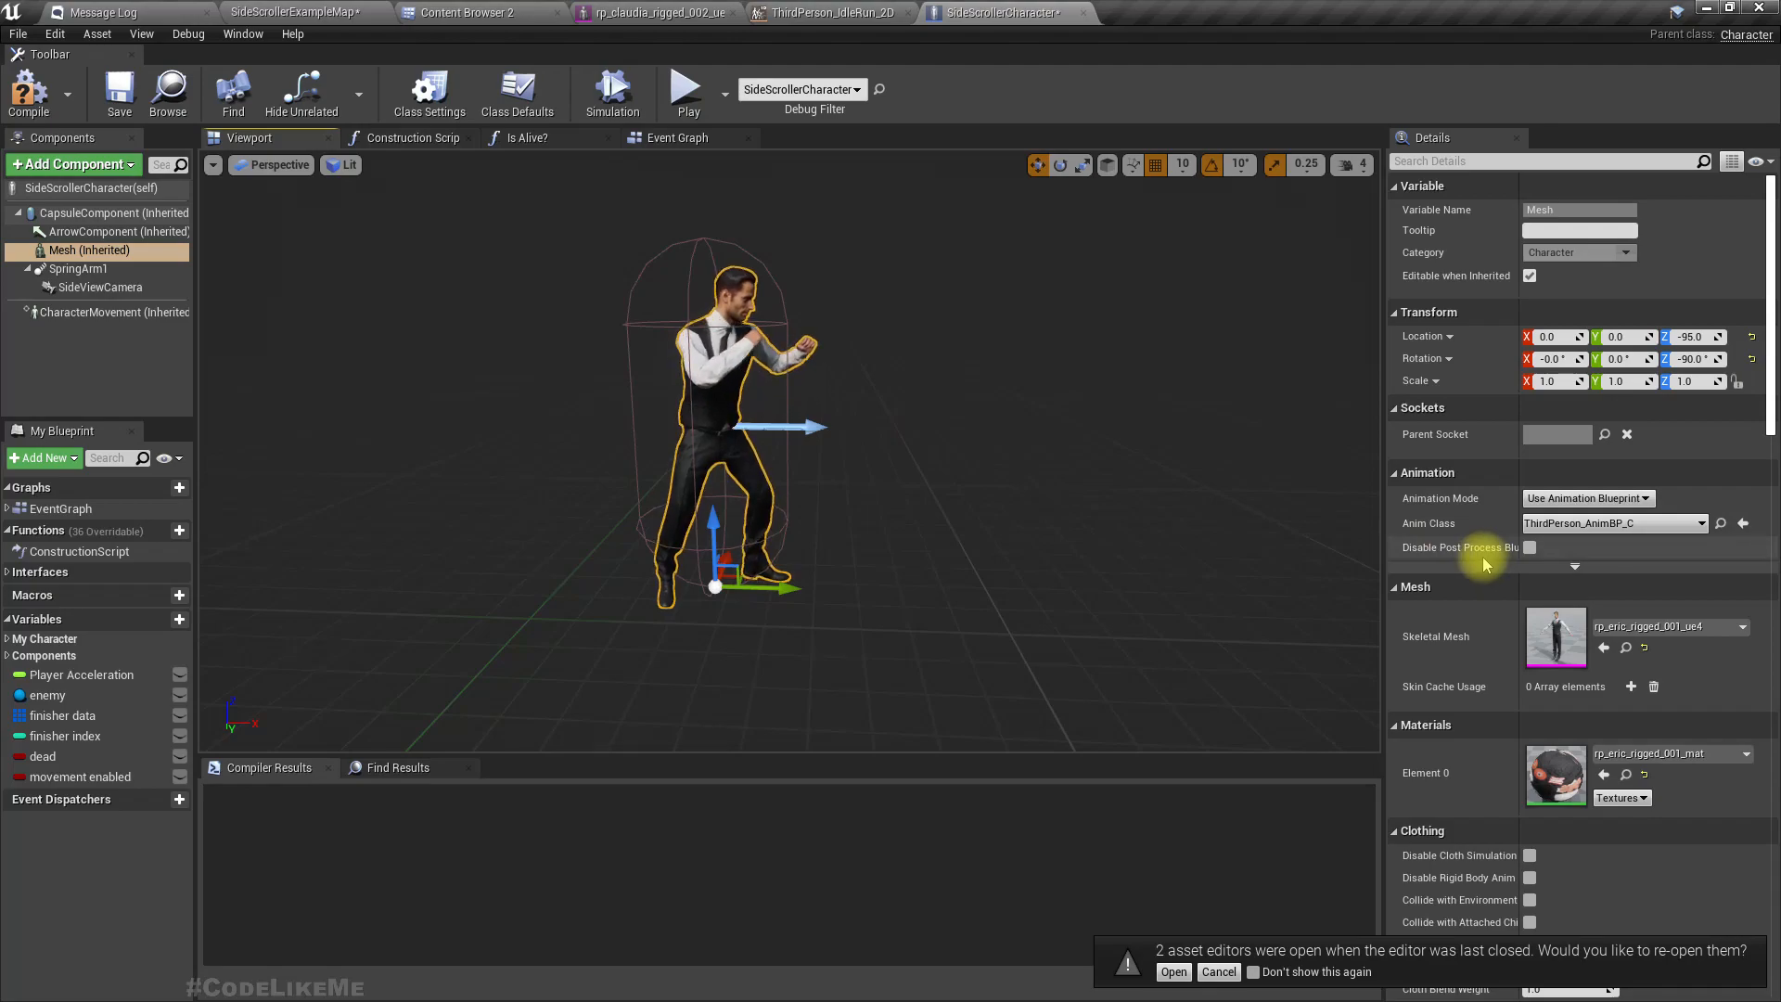
click(28, 93)
Locate the blueprint's folder, open SideScrollerCharacter_Enemy and select its Mesh component in the viewport
click(168, 93)
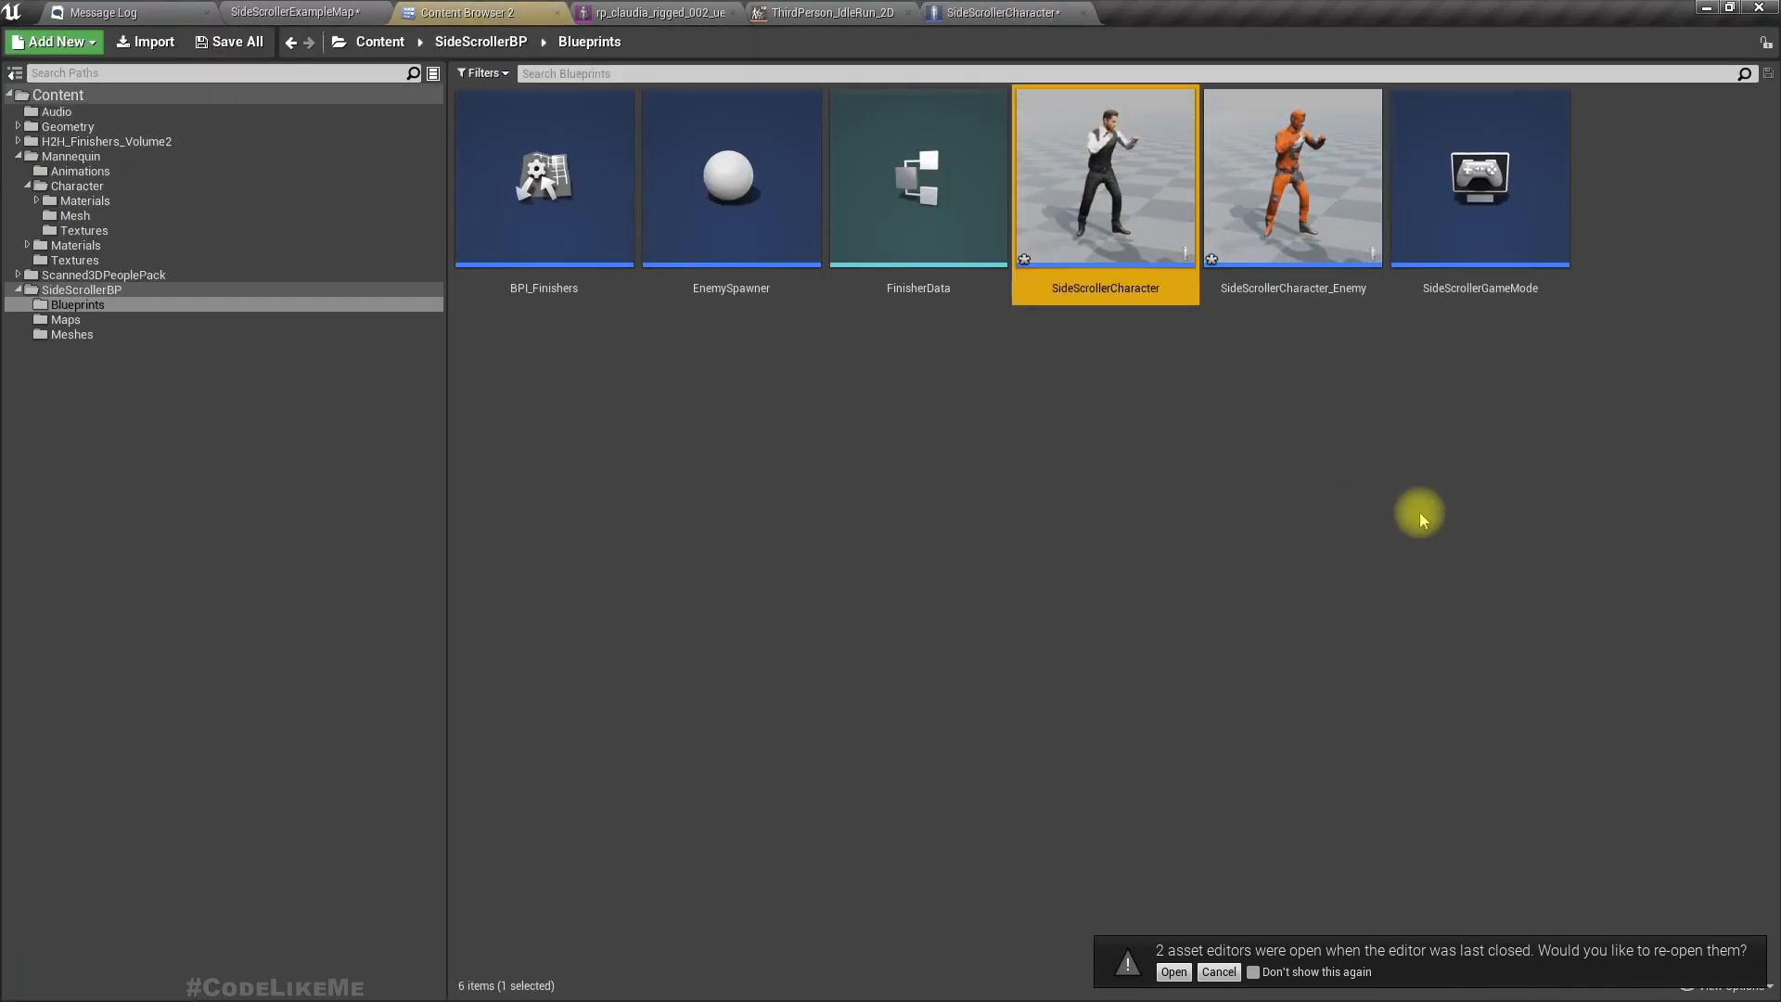
double_click(1278, 276)
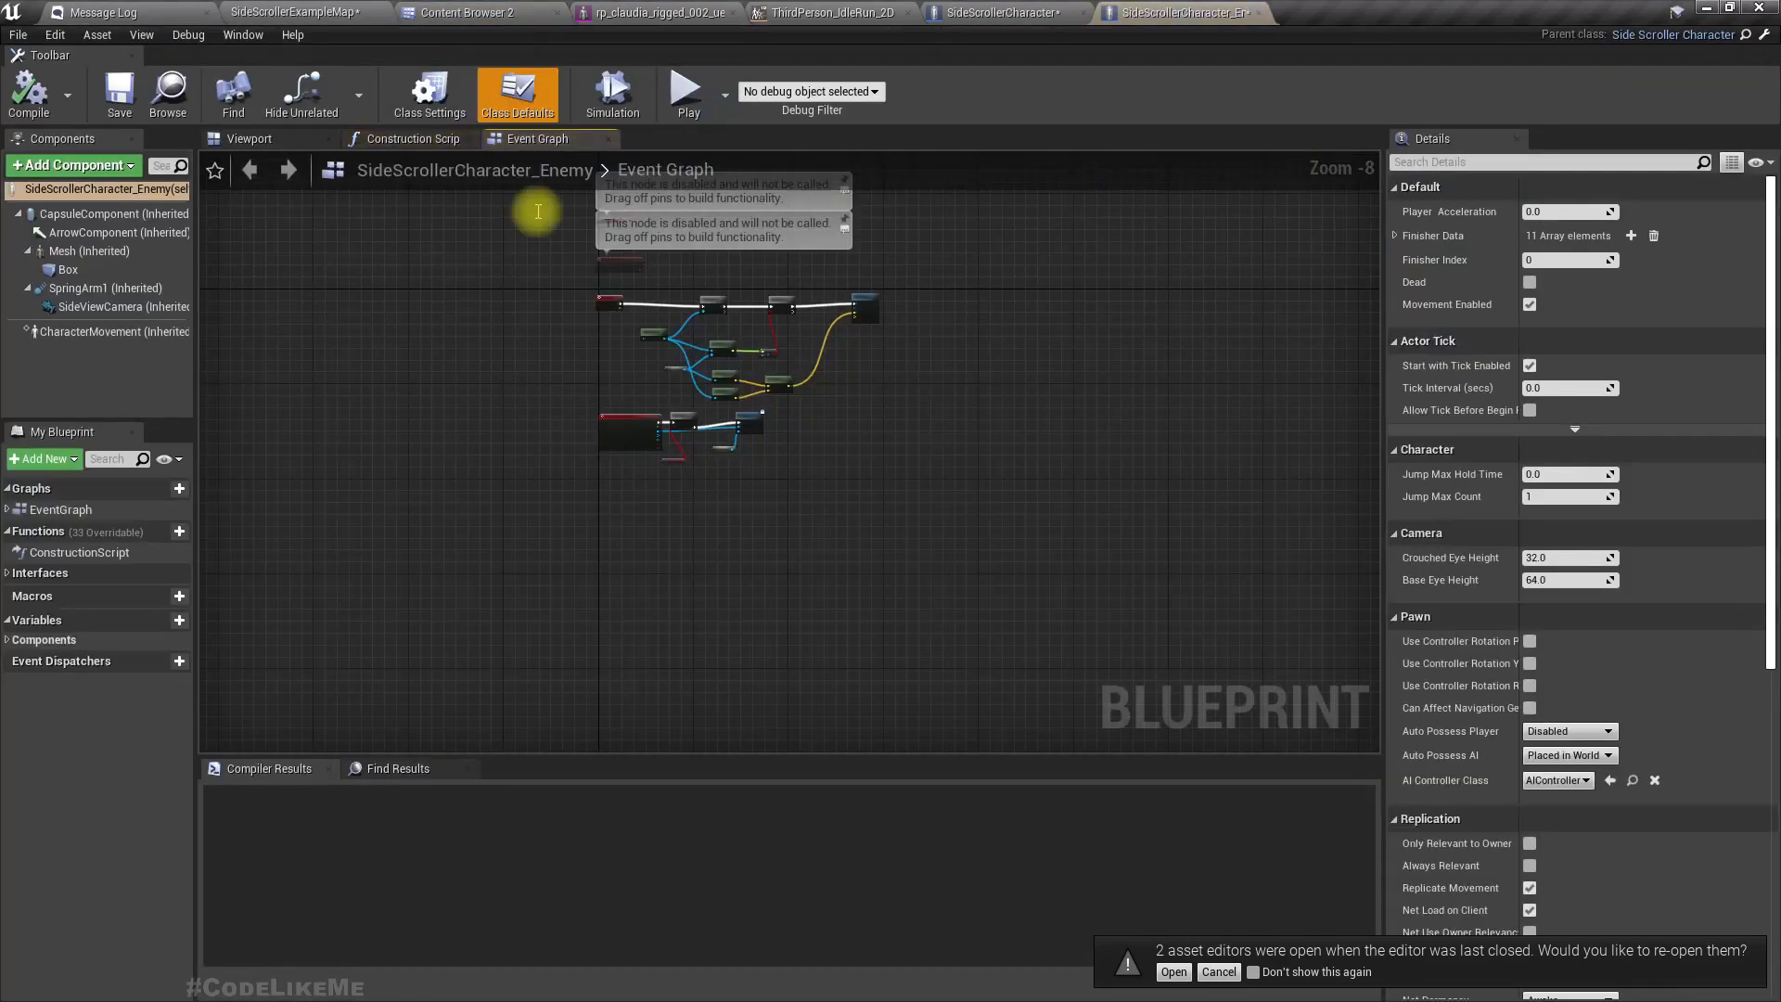
click(239, 139)
scroll(807, 359, up, 5)
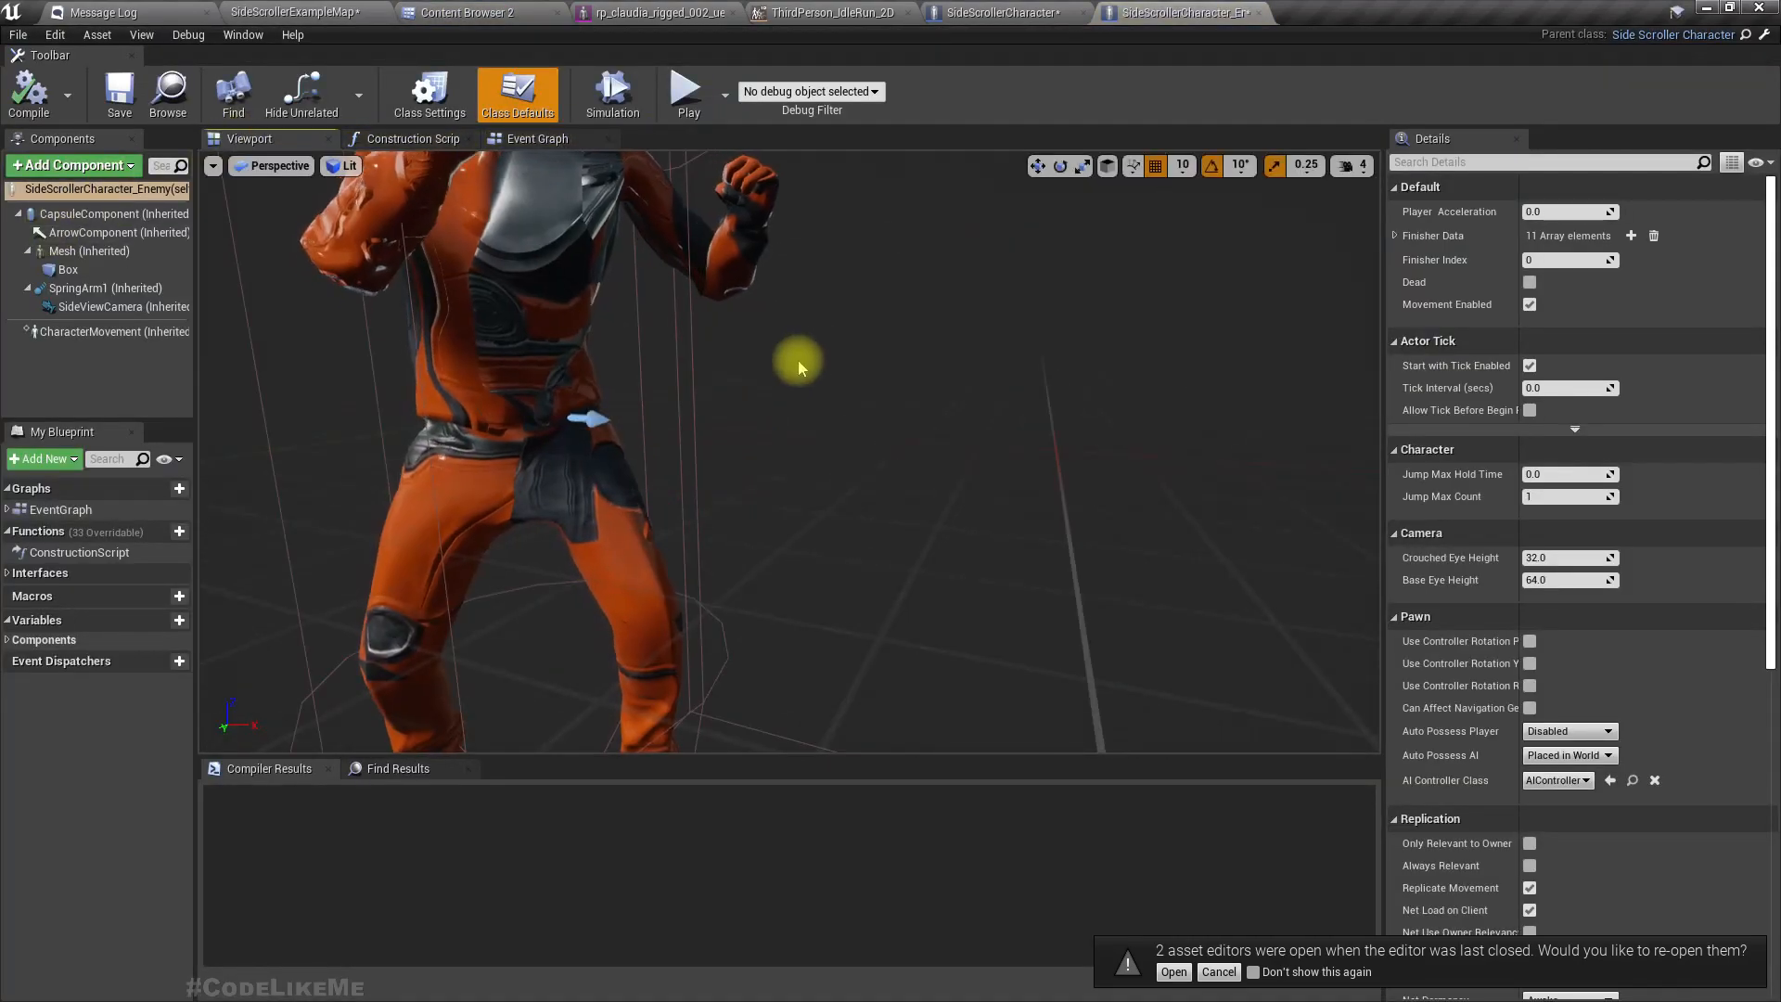
scroll(796, 359, down, 3)
click(687, 321)
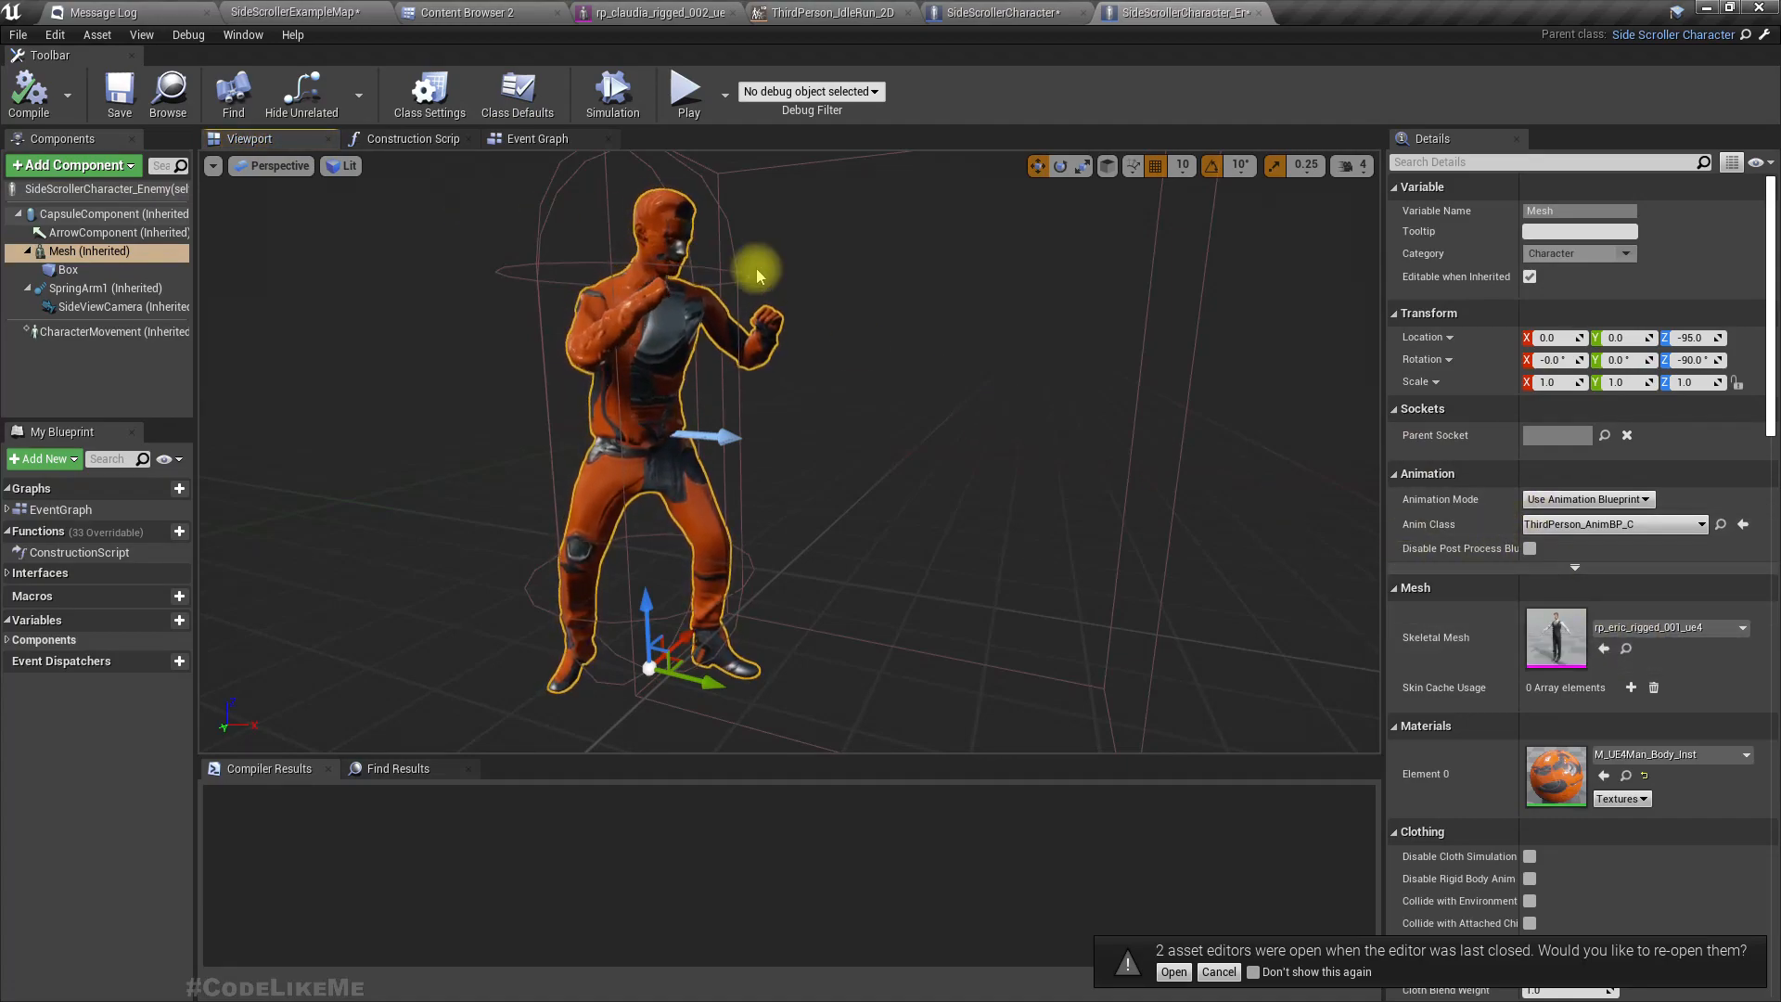
Set the enemy's skeletal mesh to rp_manuel_rigged_001_ue4 and reset its Element 0 material to the mesh's own material
mouse_move(894, 418)
right_down()
mouse_move(879, 417)
mouse_move(919, 412)
right_up()
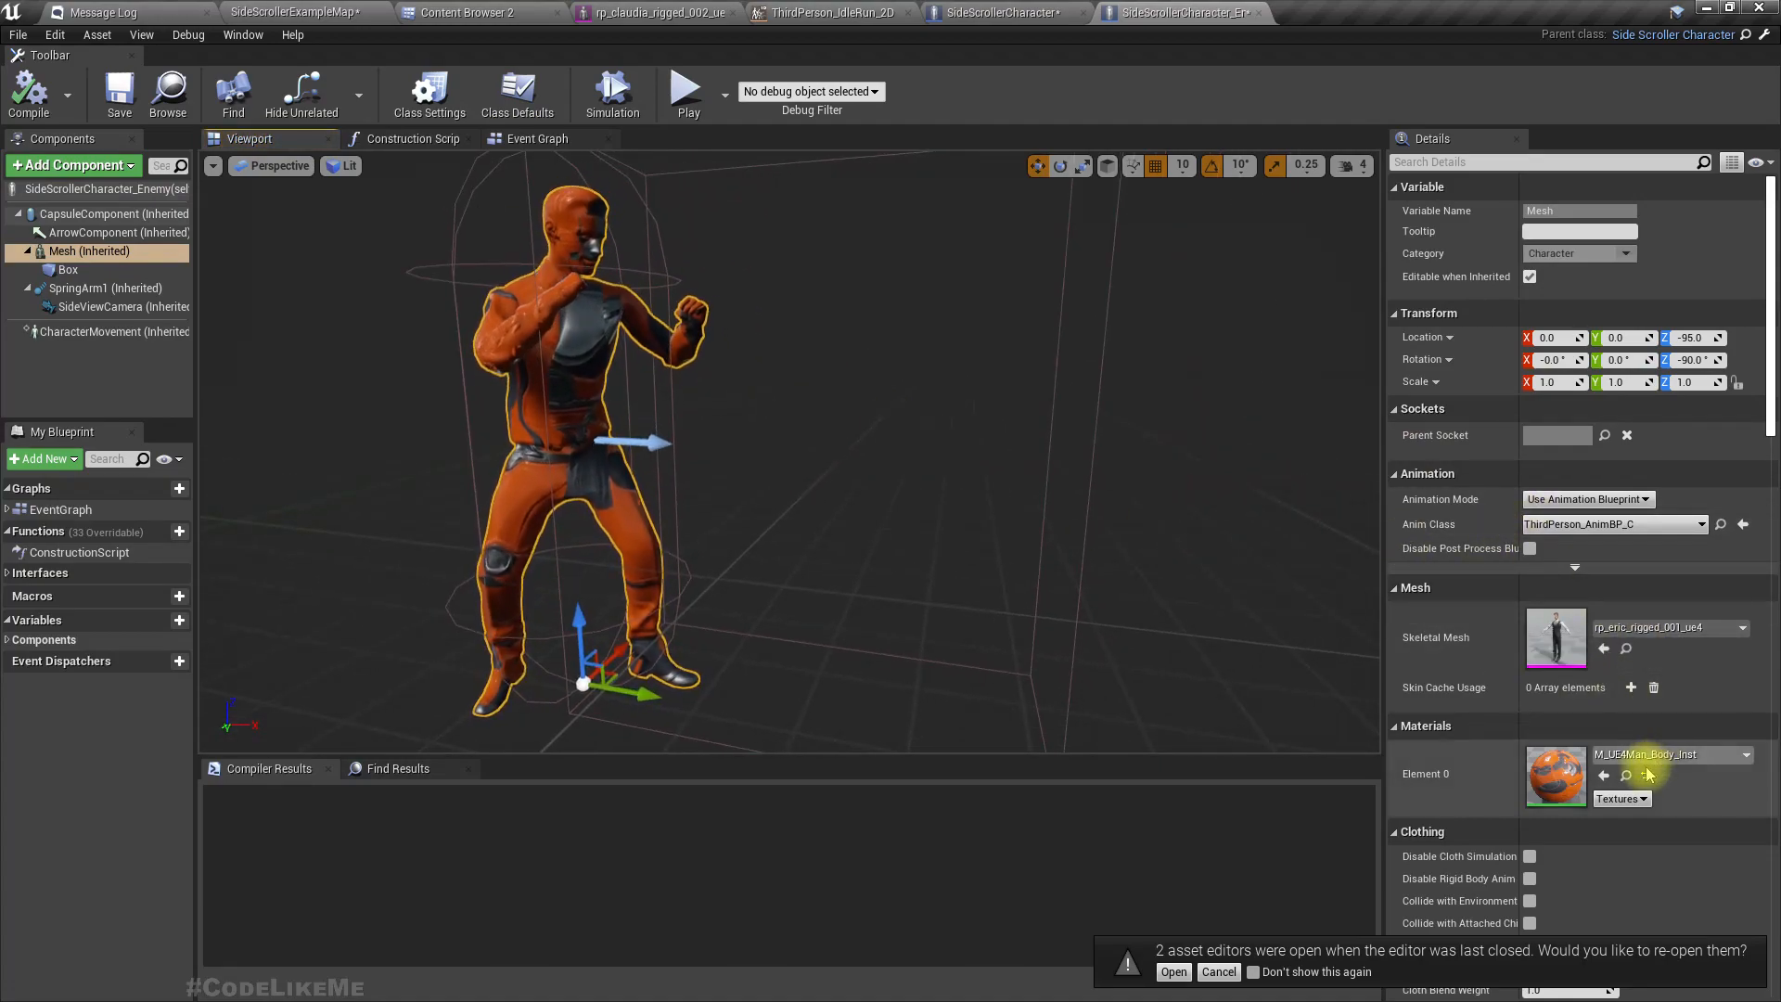
key(s)
right_drag(625, 398, 740, 469)
key(a)
key(w)
key(d)
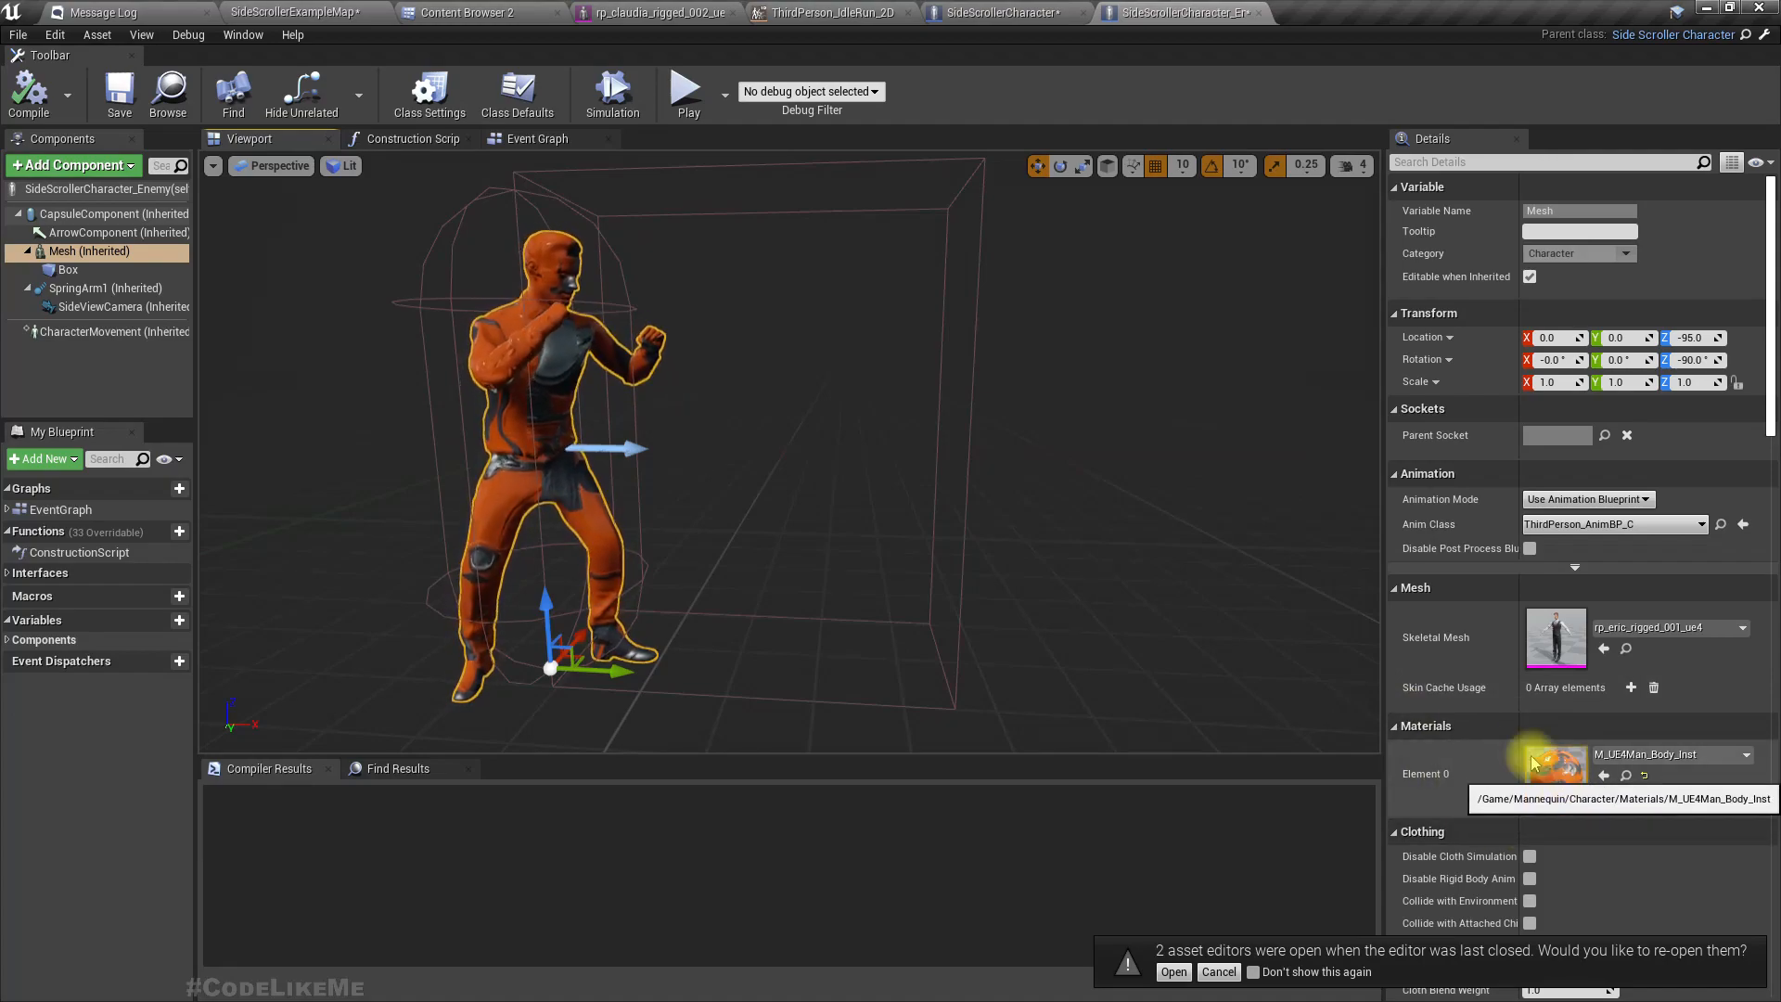
click(1647, 629)
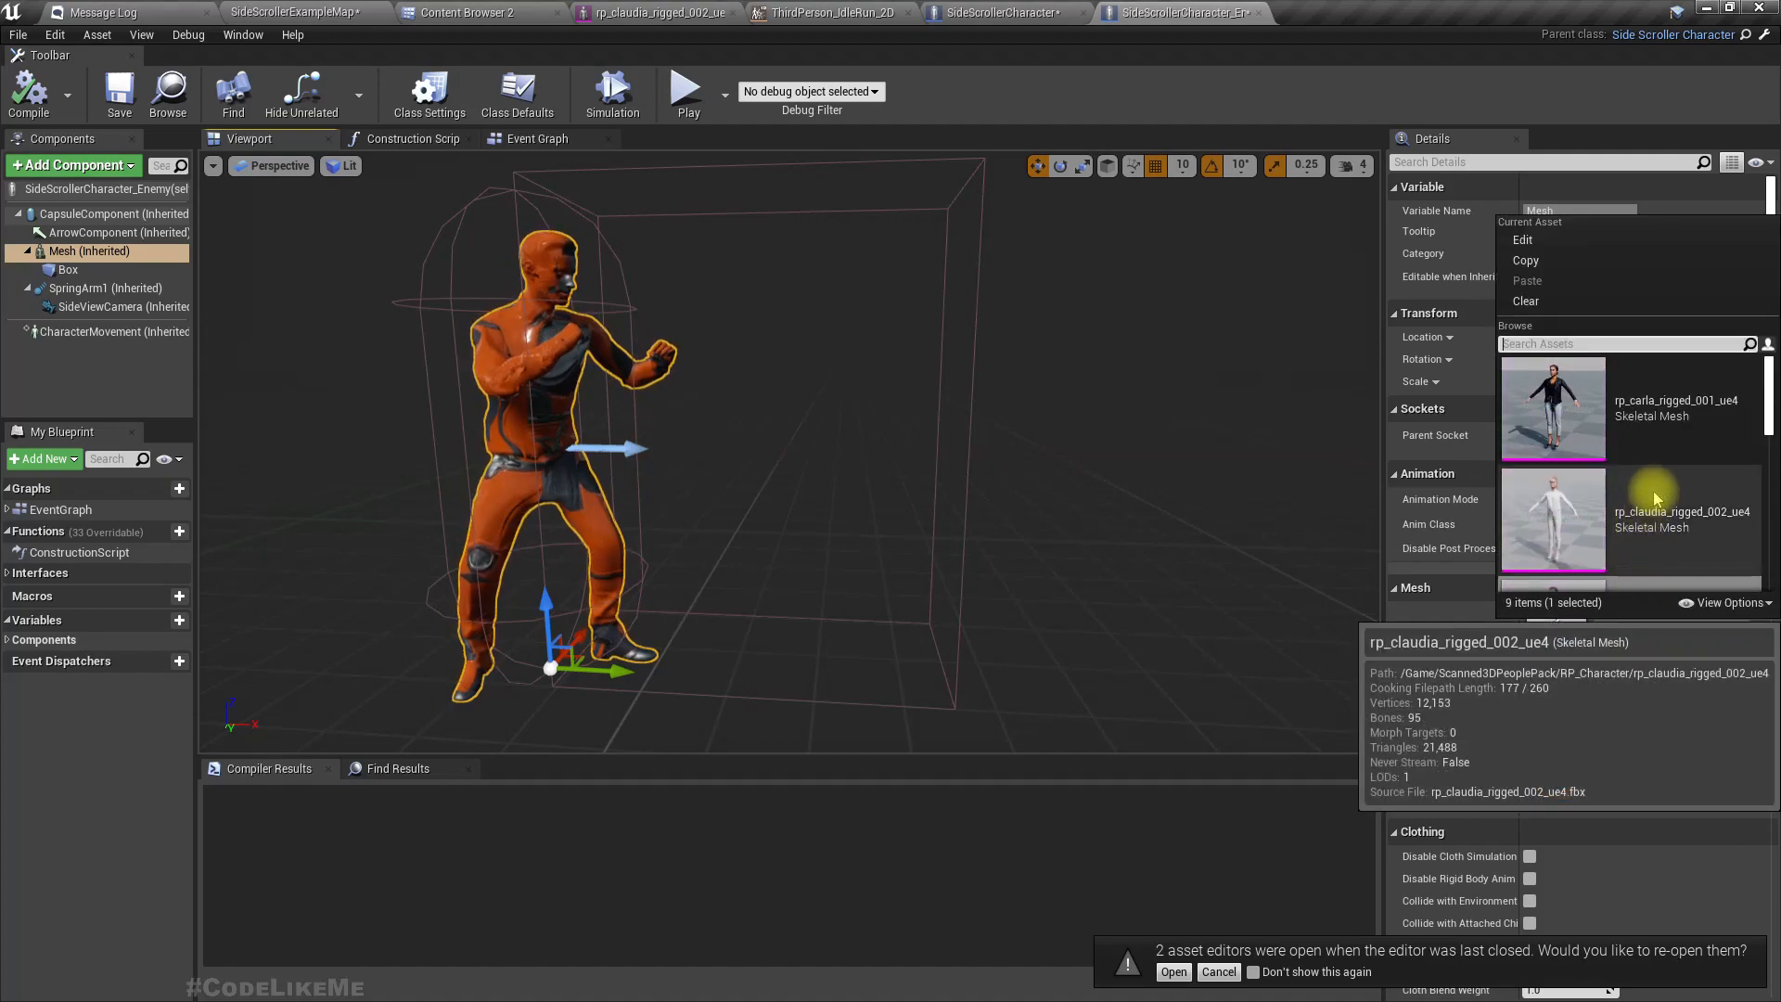
scroll(1543, 485, down, 2)
click(1744, 501)
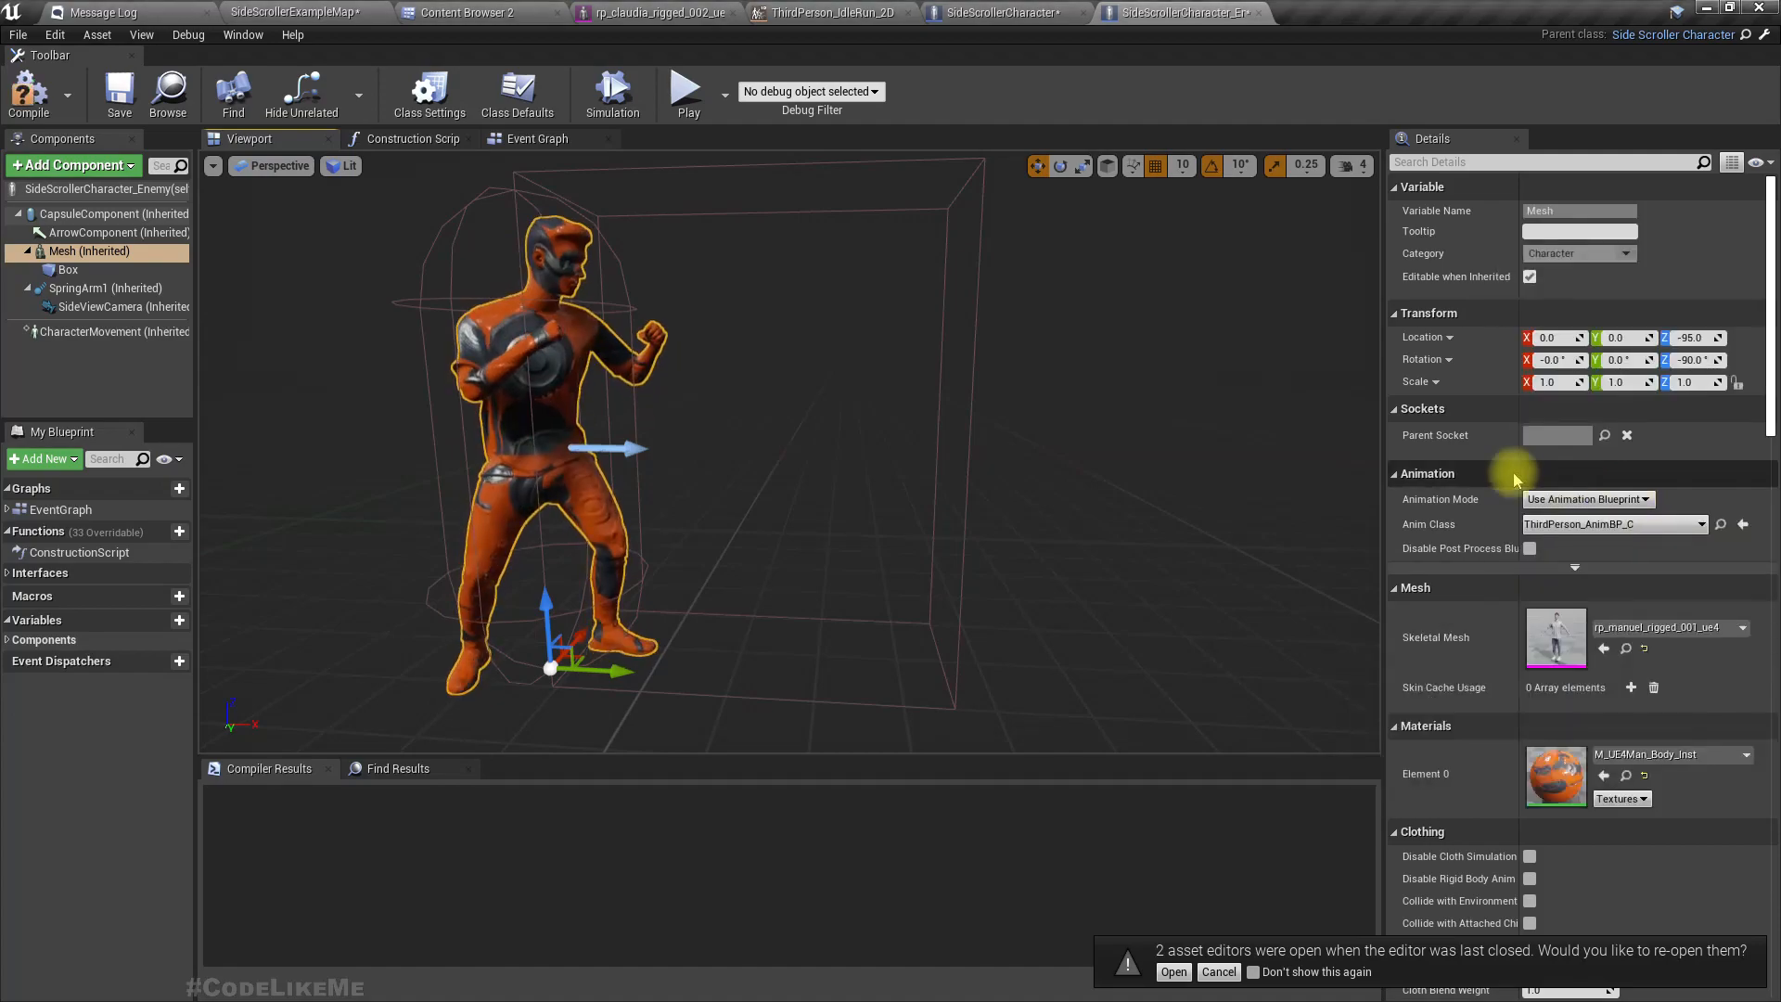
click(1646, 778)
right_drag(861, 520, 576, 251)
Open the enemy blueprint's Event Graph and move the Event BeginPlay node farther above Event ActorBeginOverlap
click(516, 139)
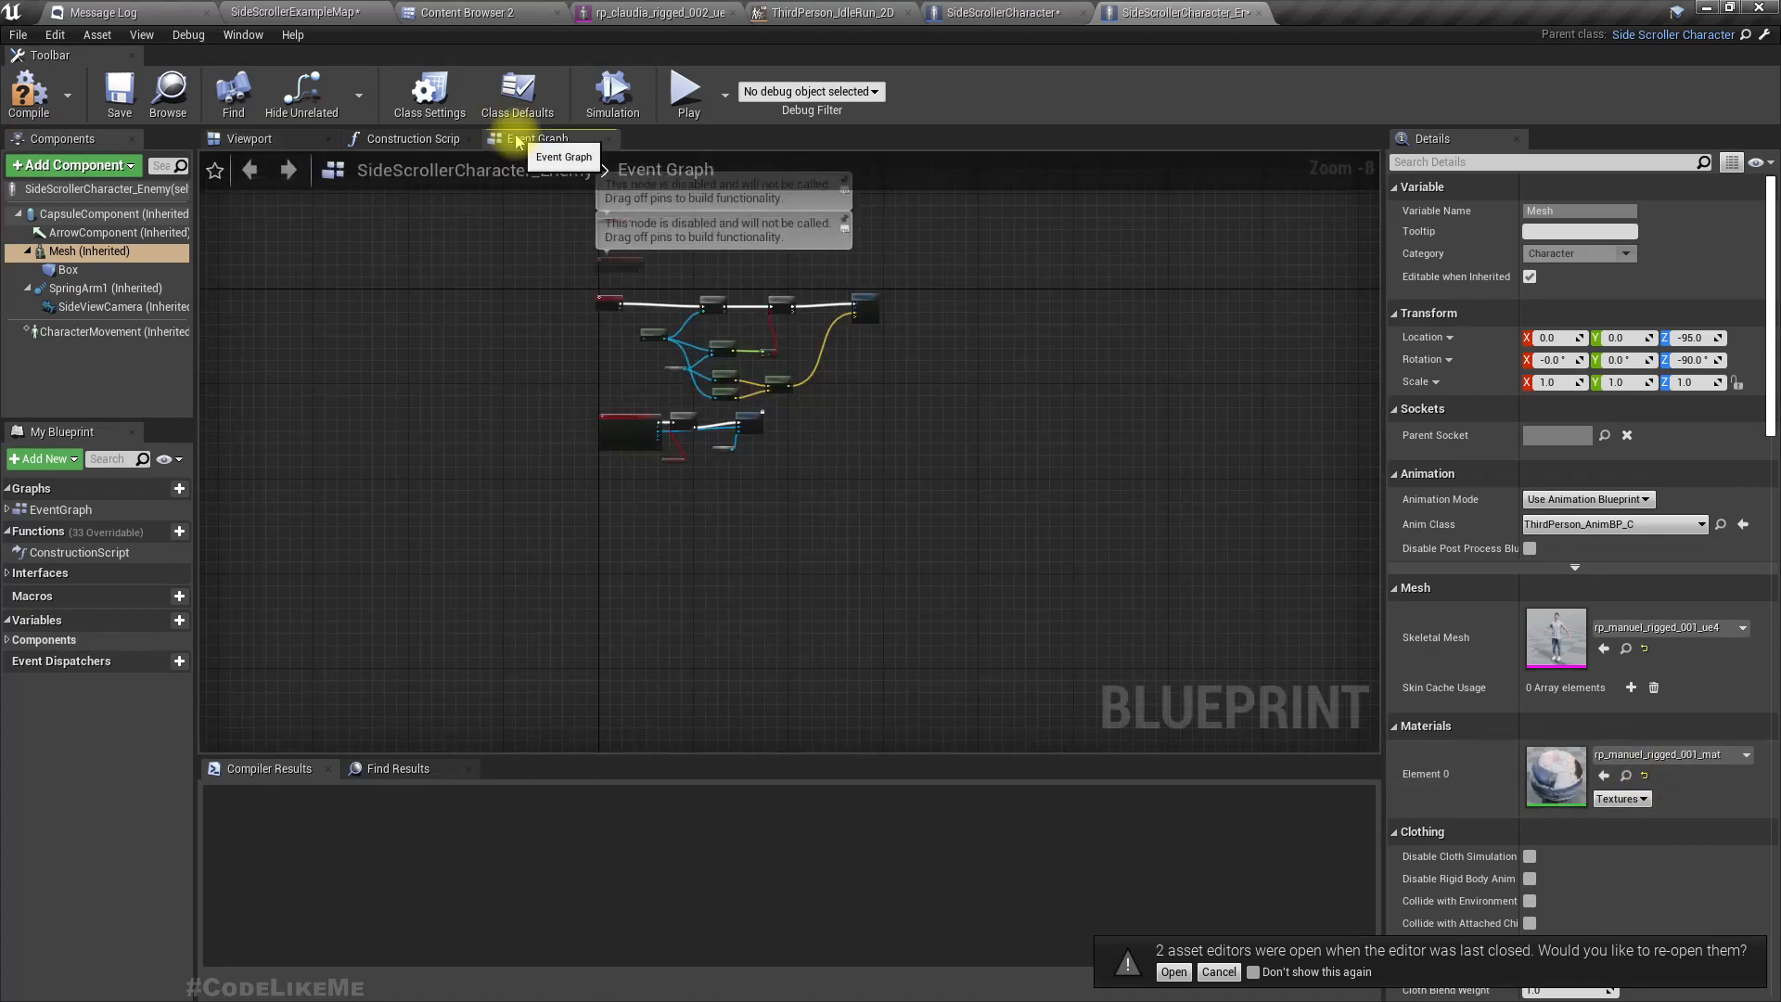
scroll(685, 395, up, 4)
right_drag(664, 270, 630, 726)
scroll(490, 506, up, 3)
drag(439, 419, 436, 264)
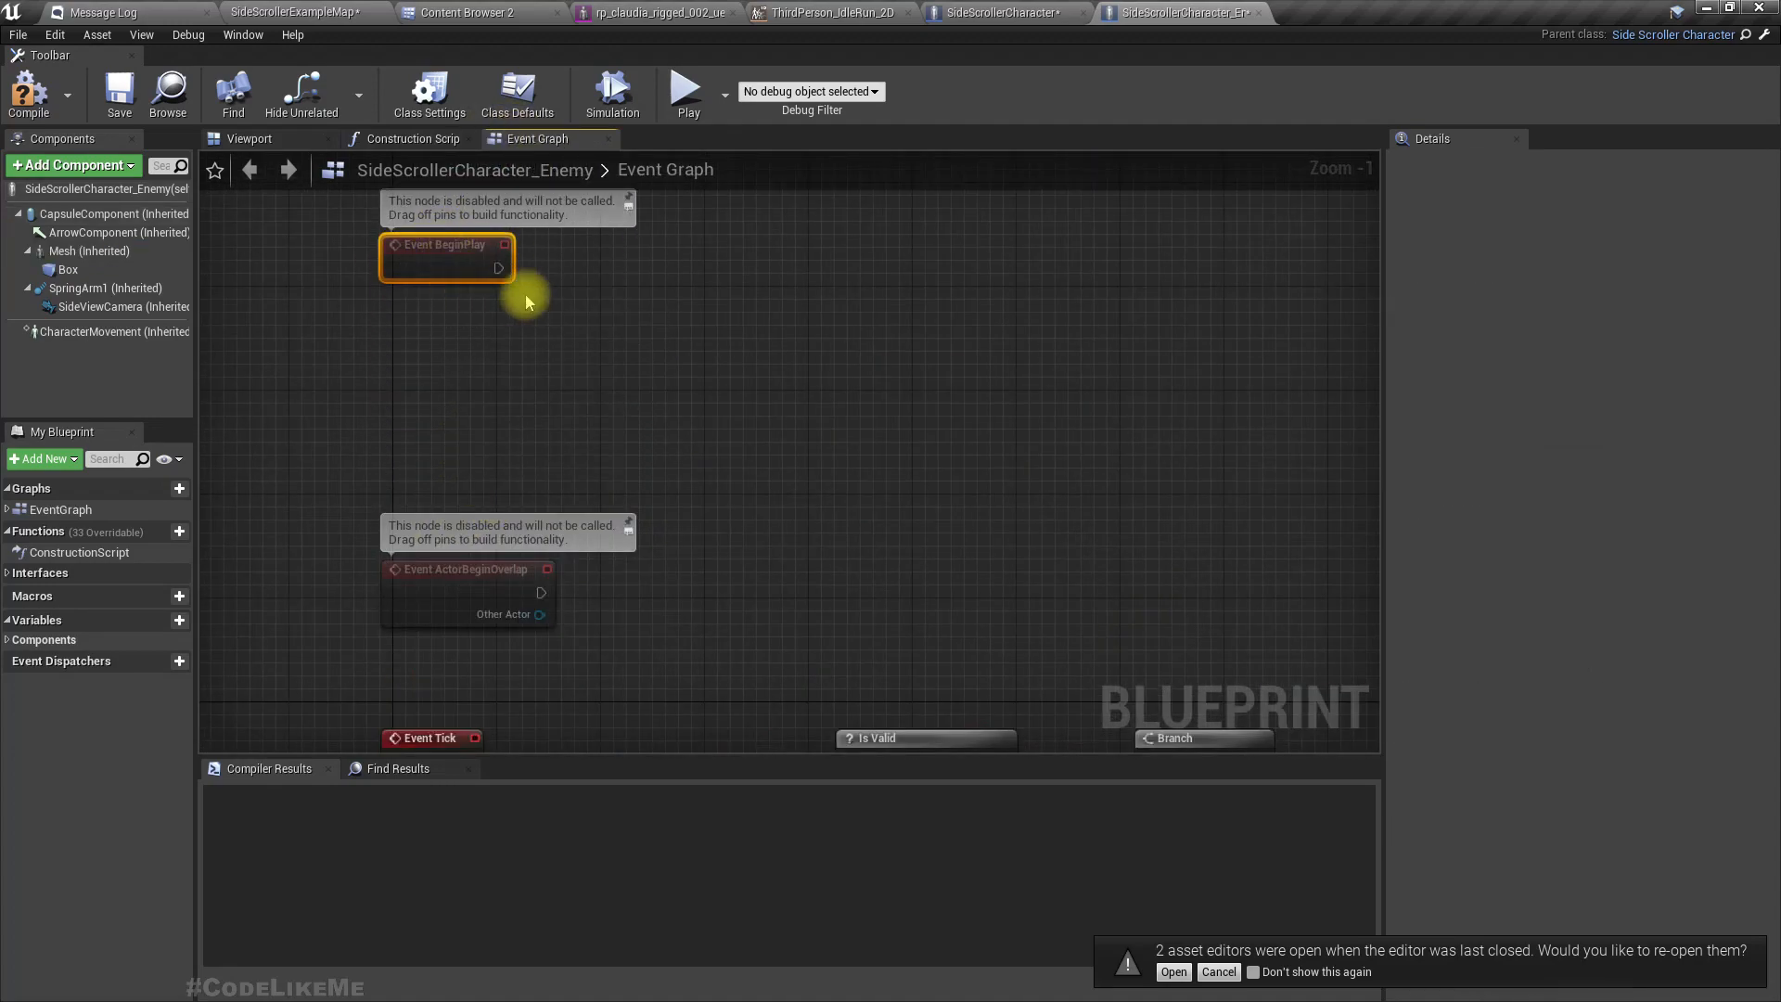
right_drag(511, 302, 521, 366)
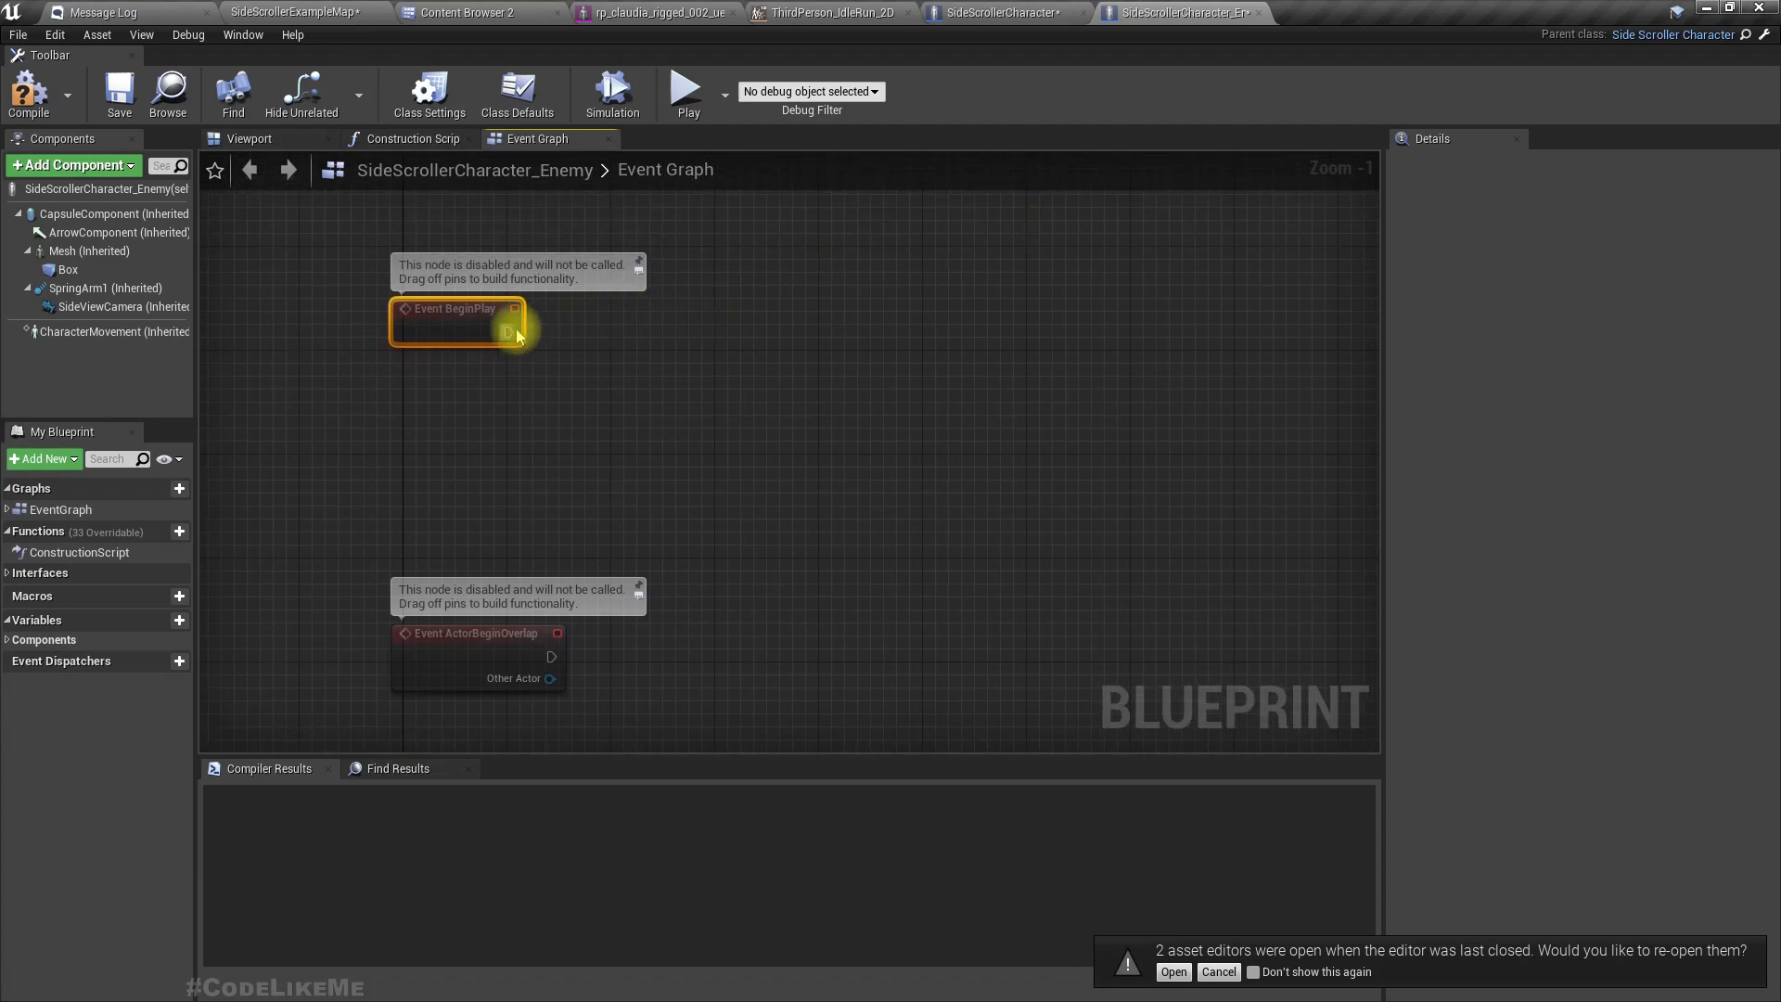
drag(654, 338, 648, 335)
text(set)
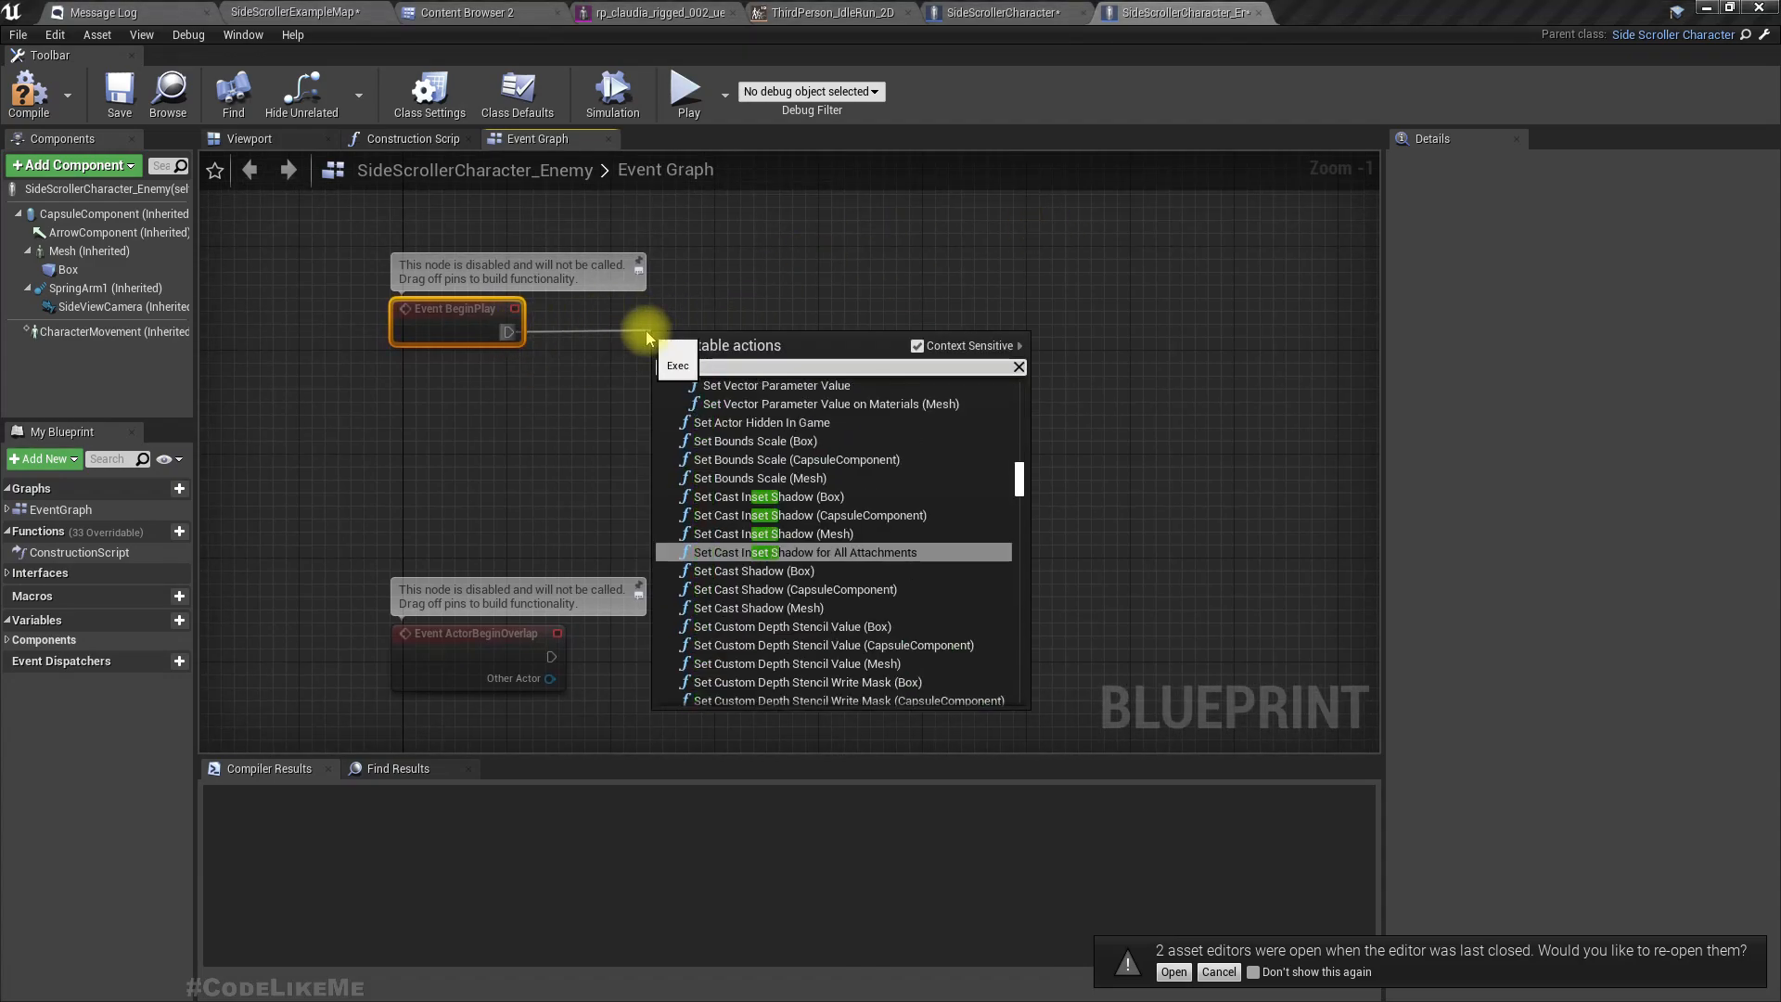
text( skee)
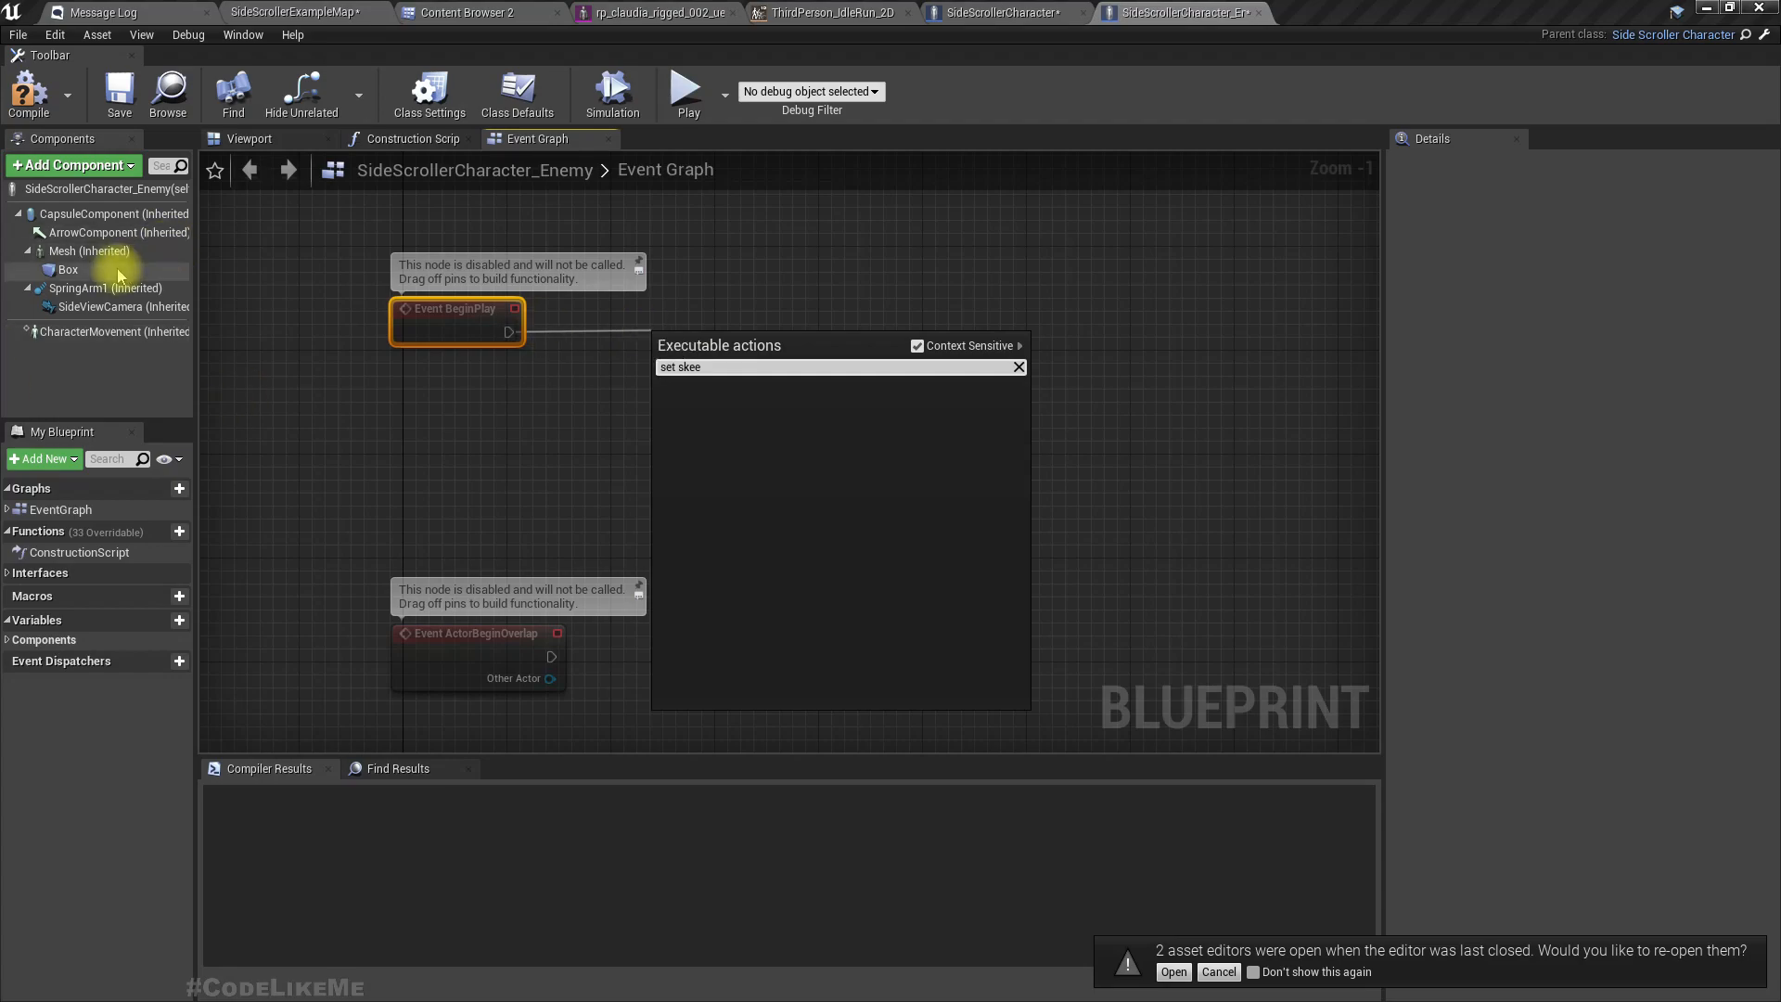
Add a Set Skeletal Mesh node targeting the Mesh component, run it from Event BeginPlay and align both nodes
drag(107, 251, 833, 382)
text(set skele)
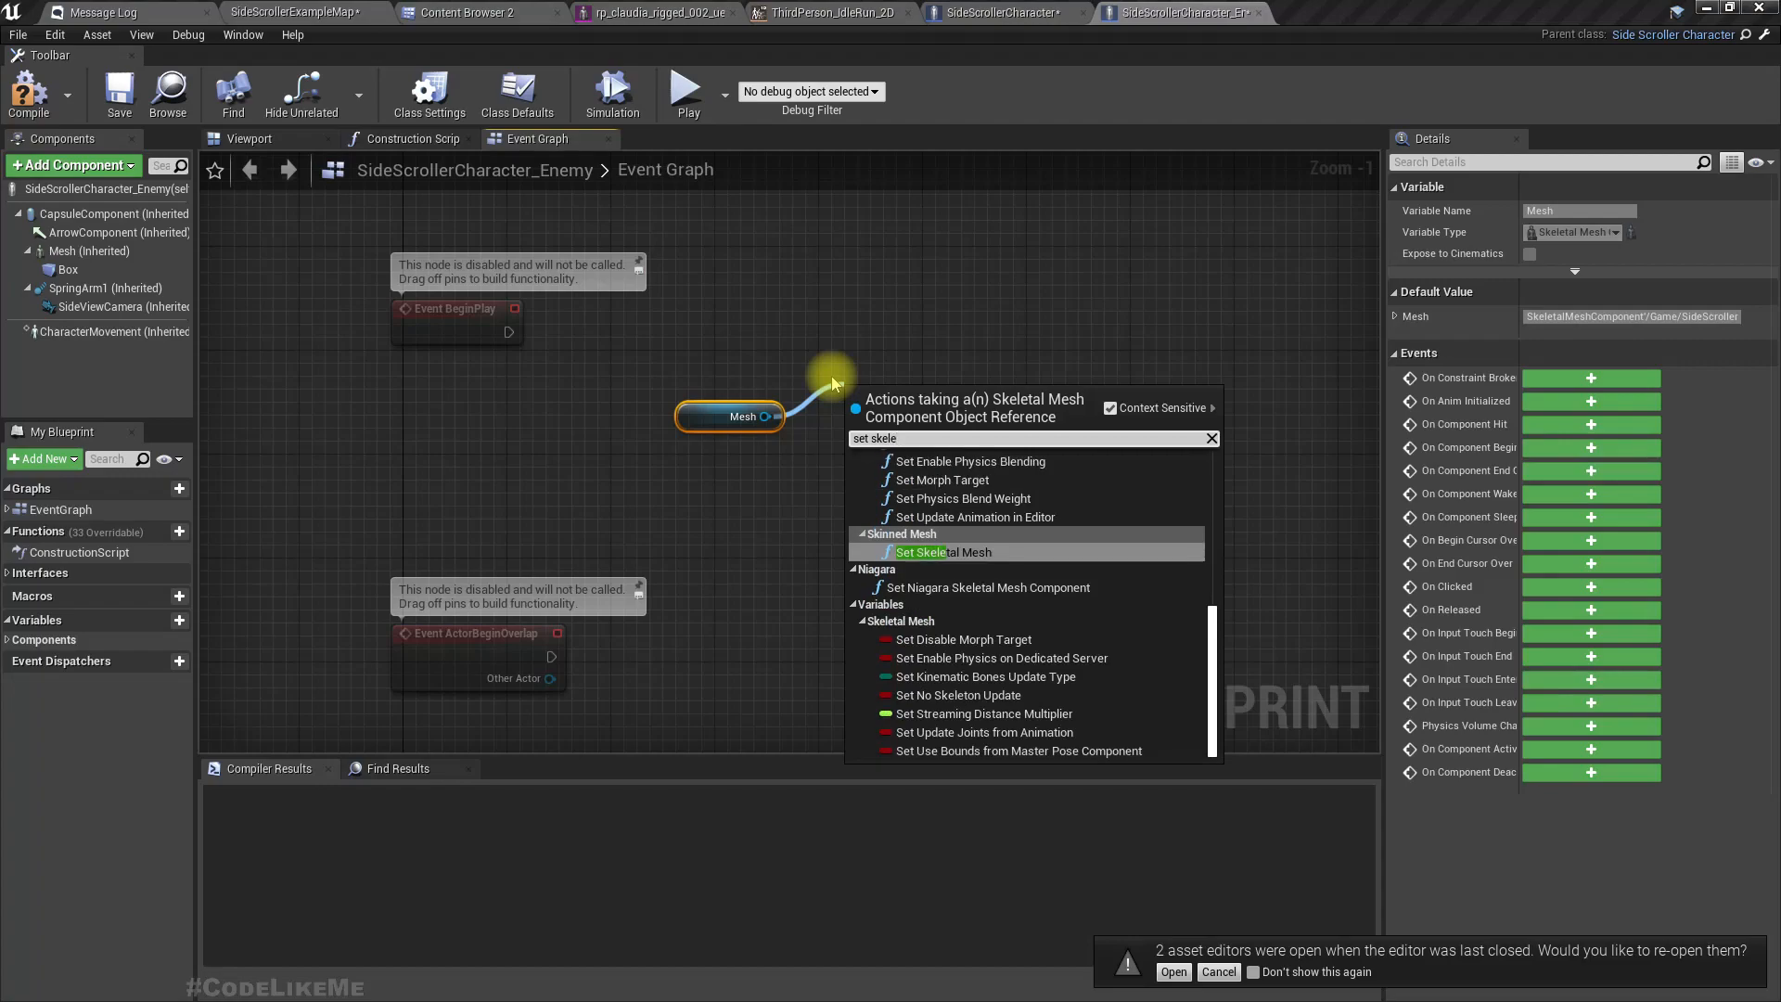
key(Return)
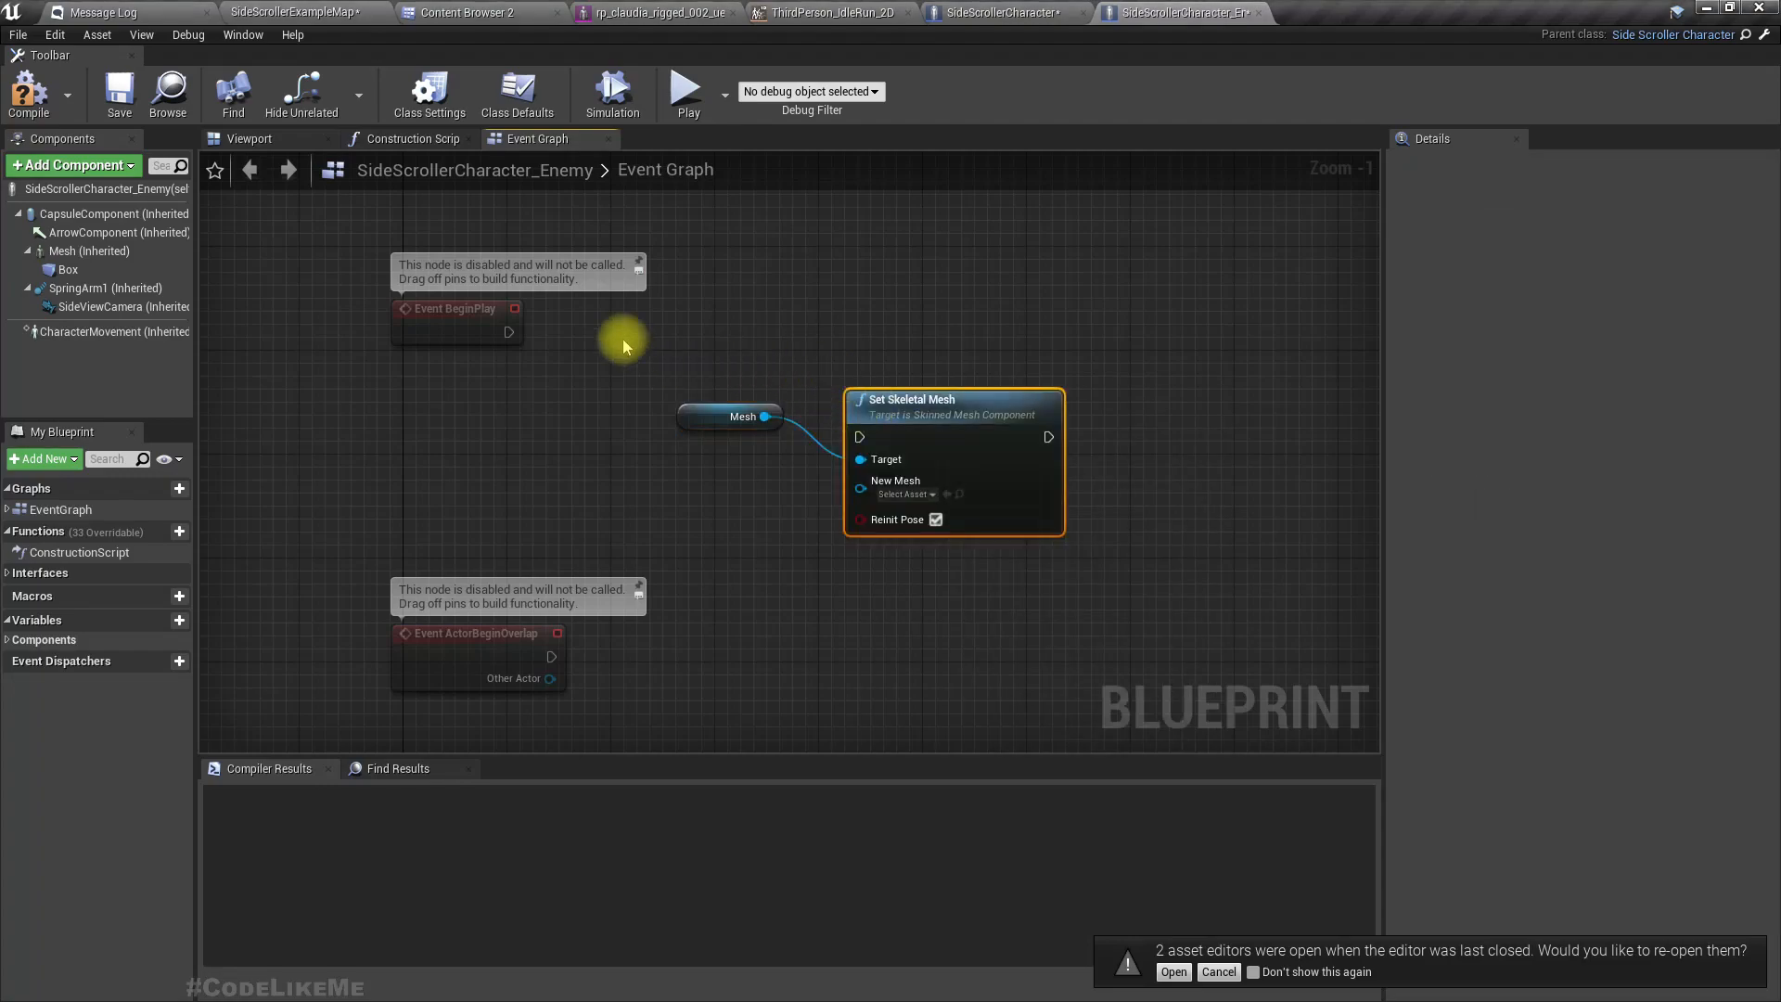
drag(869, 442, 963, 340)
drag(711, 417, 790, 365)
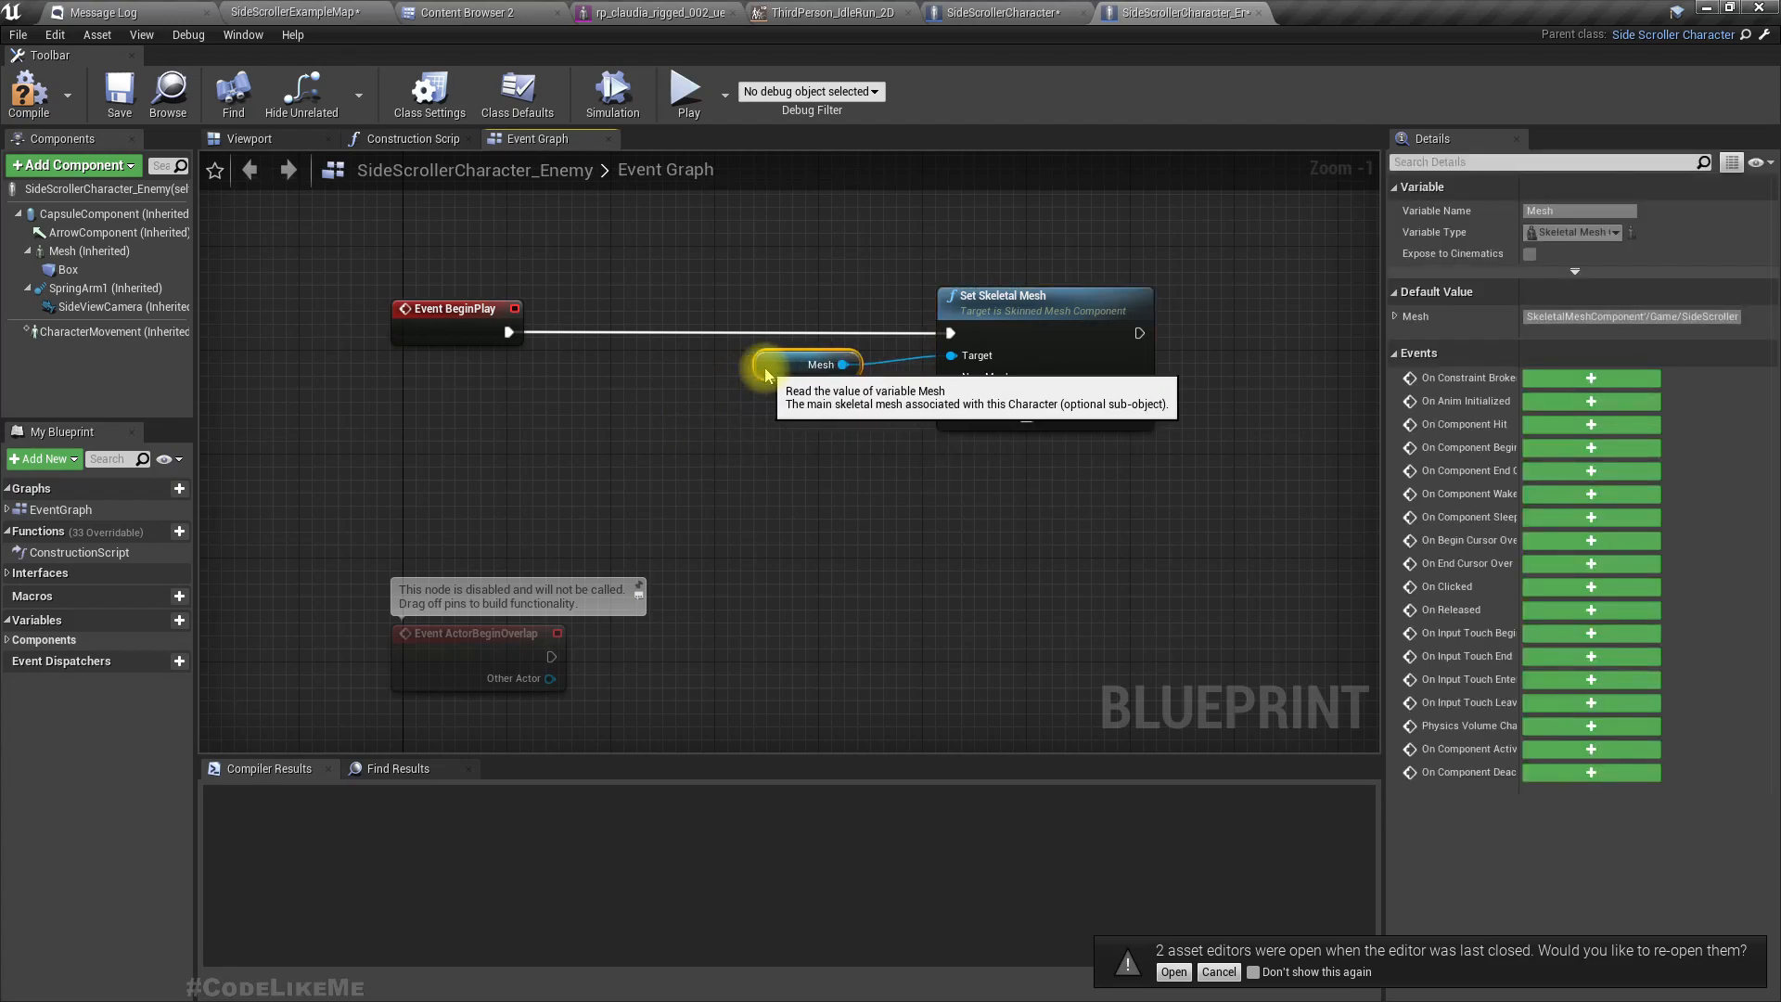
Add a Select node feeding the New Mesh input, and move the whole BeginPlay node group away from Event ActorBeginOverlap
drag(951, 384, 912, 417)
text(select)
key(Return)
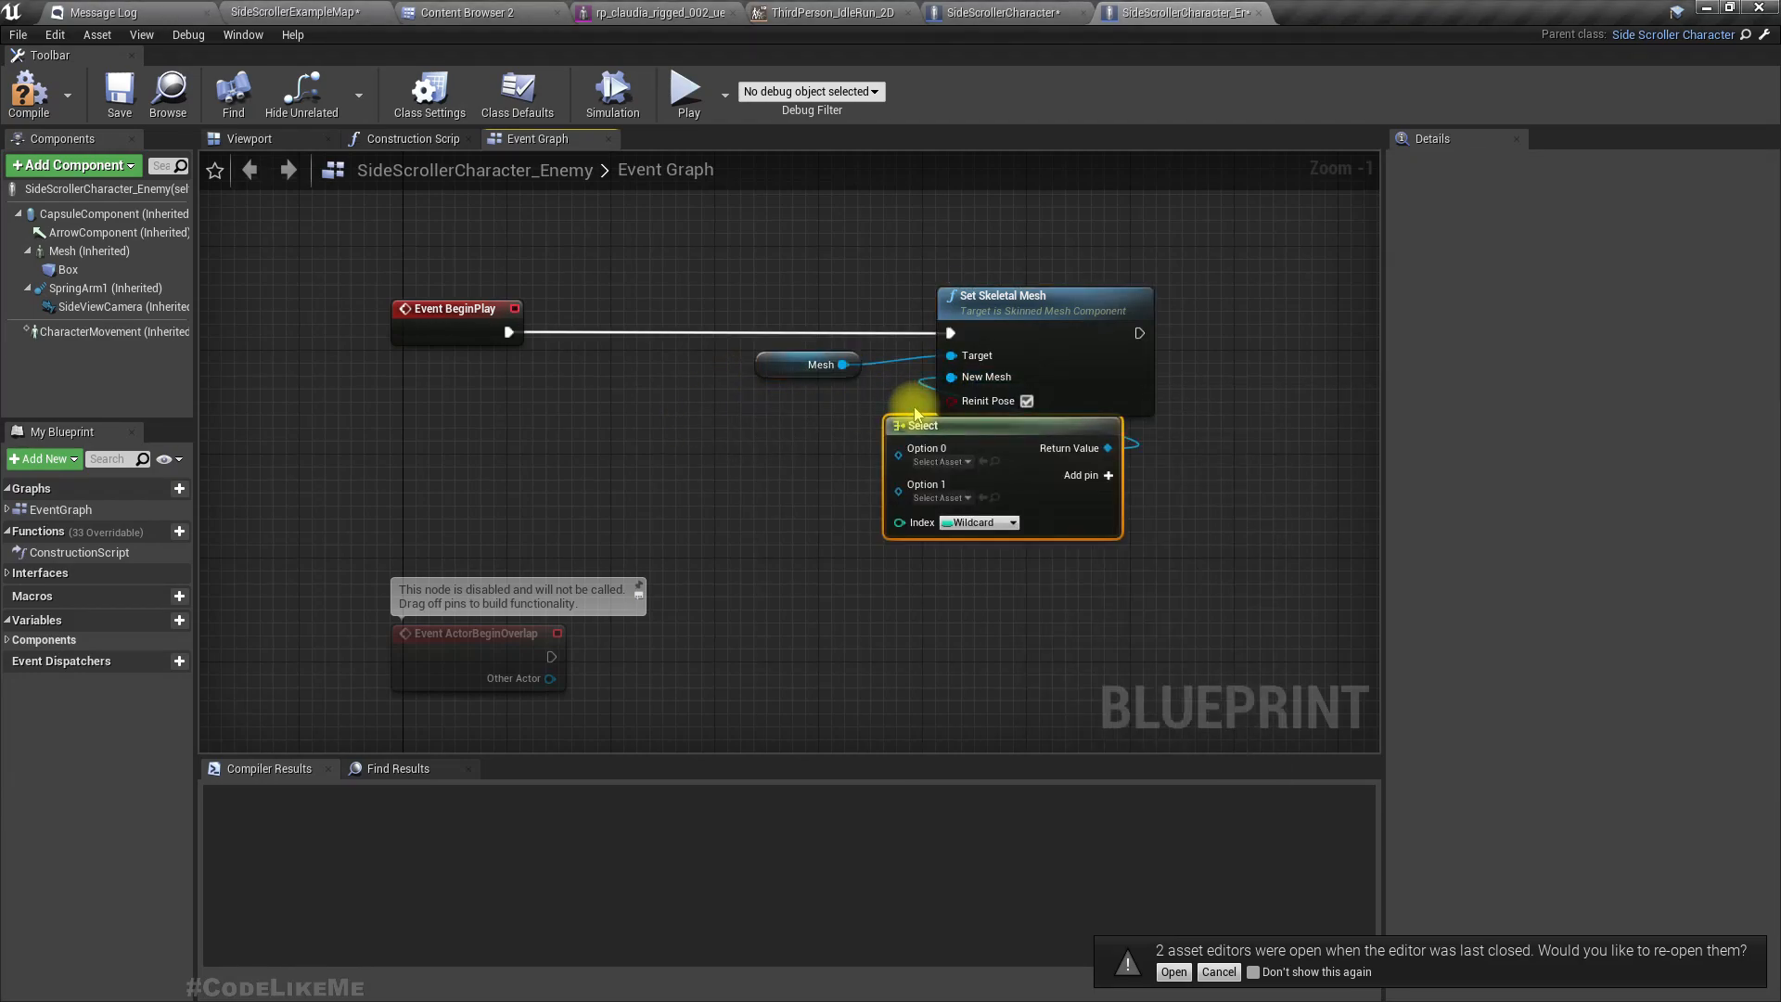
right_drag(944, 488, 851, 524)
drag(338, 268, 1058, 560)
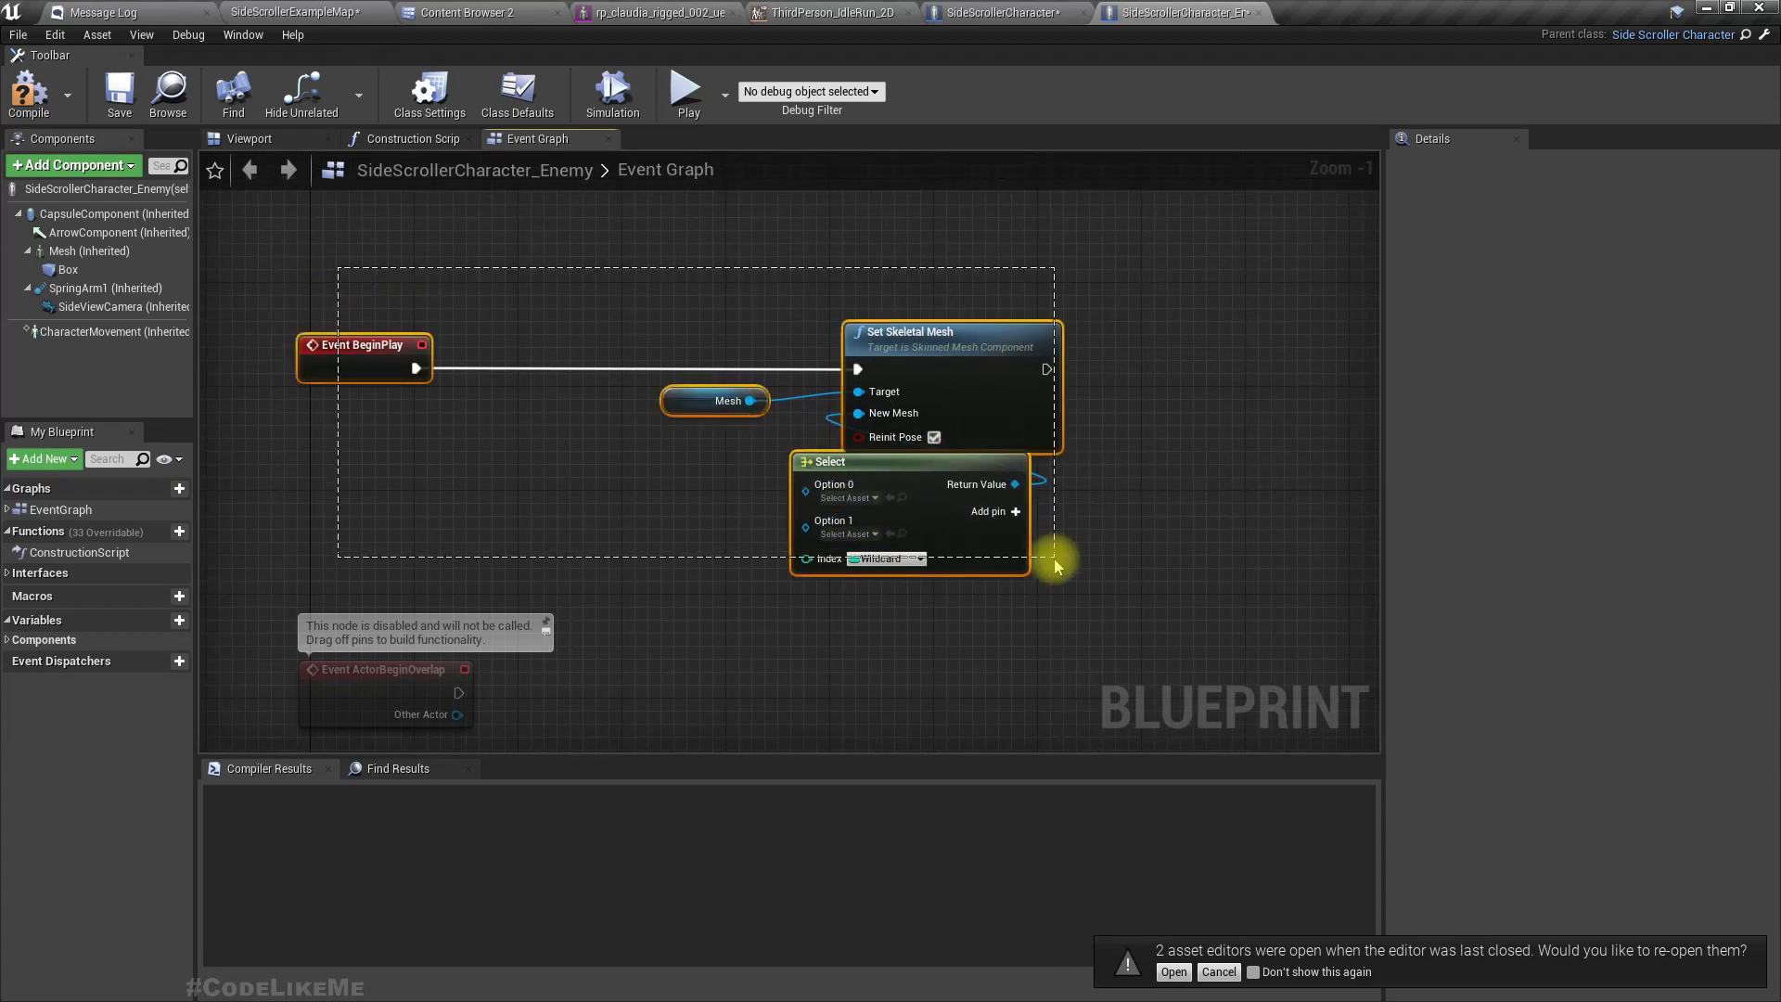
drag(945, 479, 985, 336)
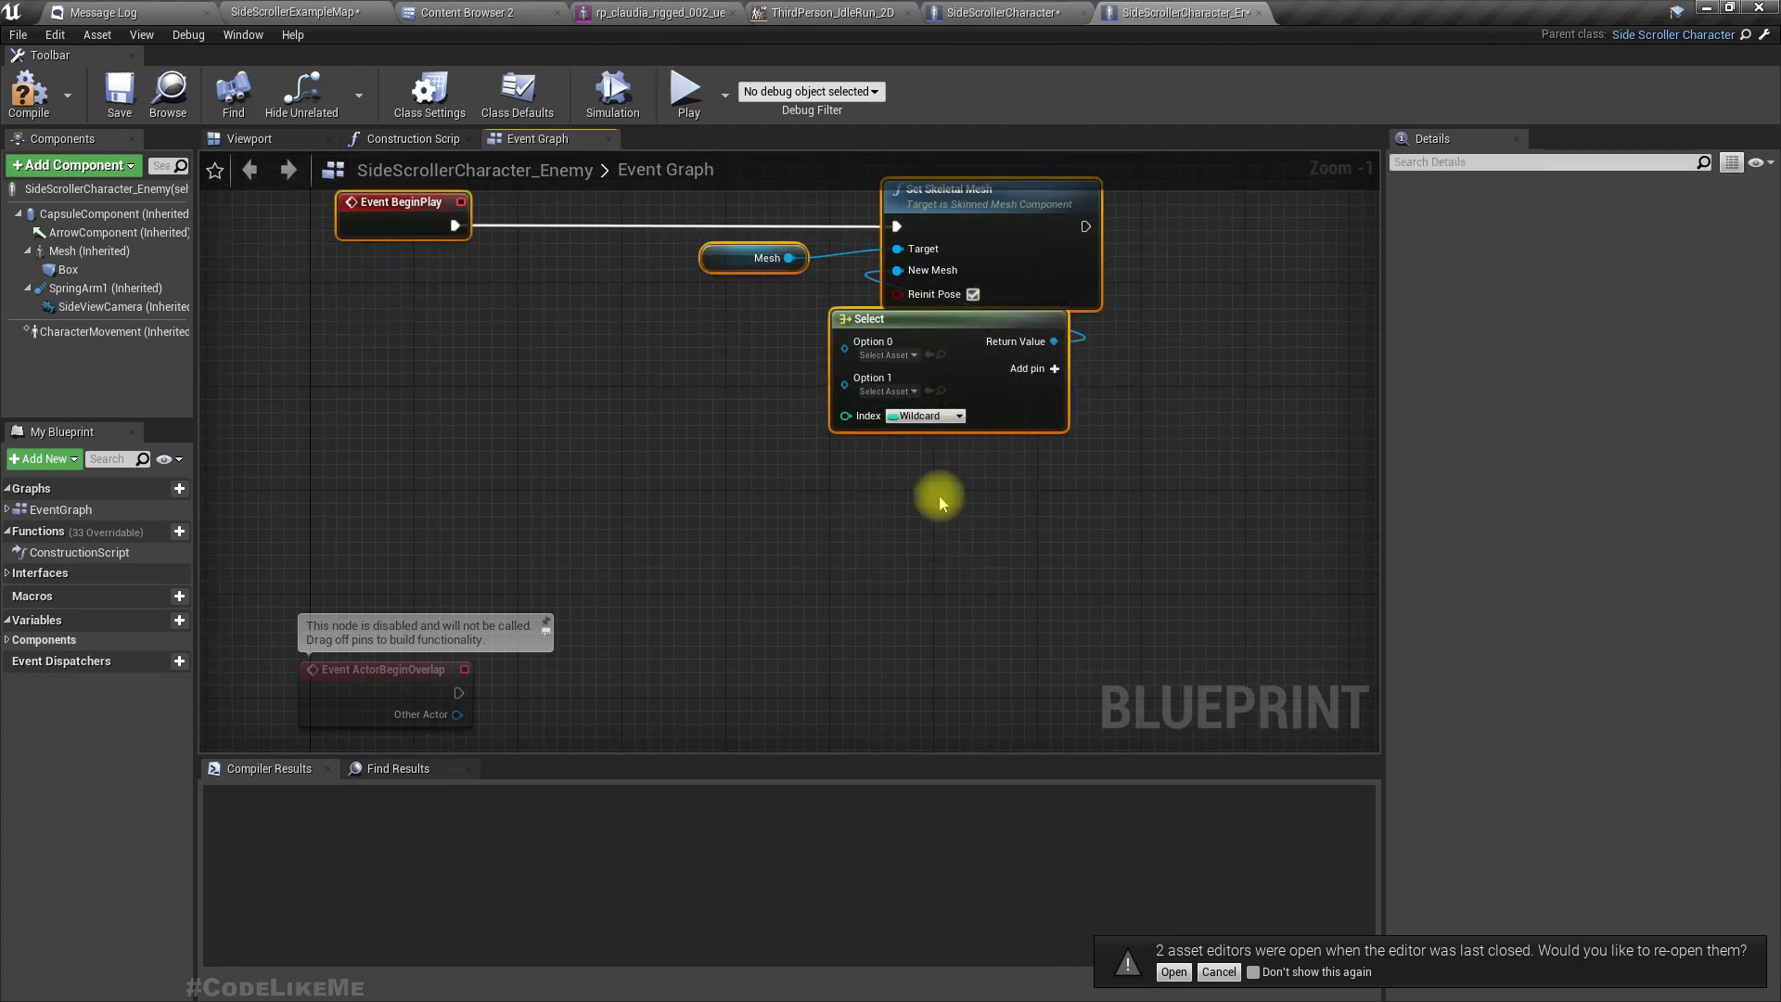
Search the Scanned3DPeoplePack folder for "skelet" to review its skeletal meshes, and return to the enemy blueprint's Event Graph
click(659, 12)
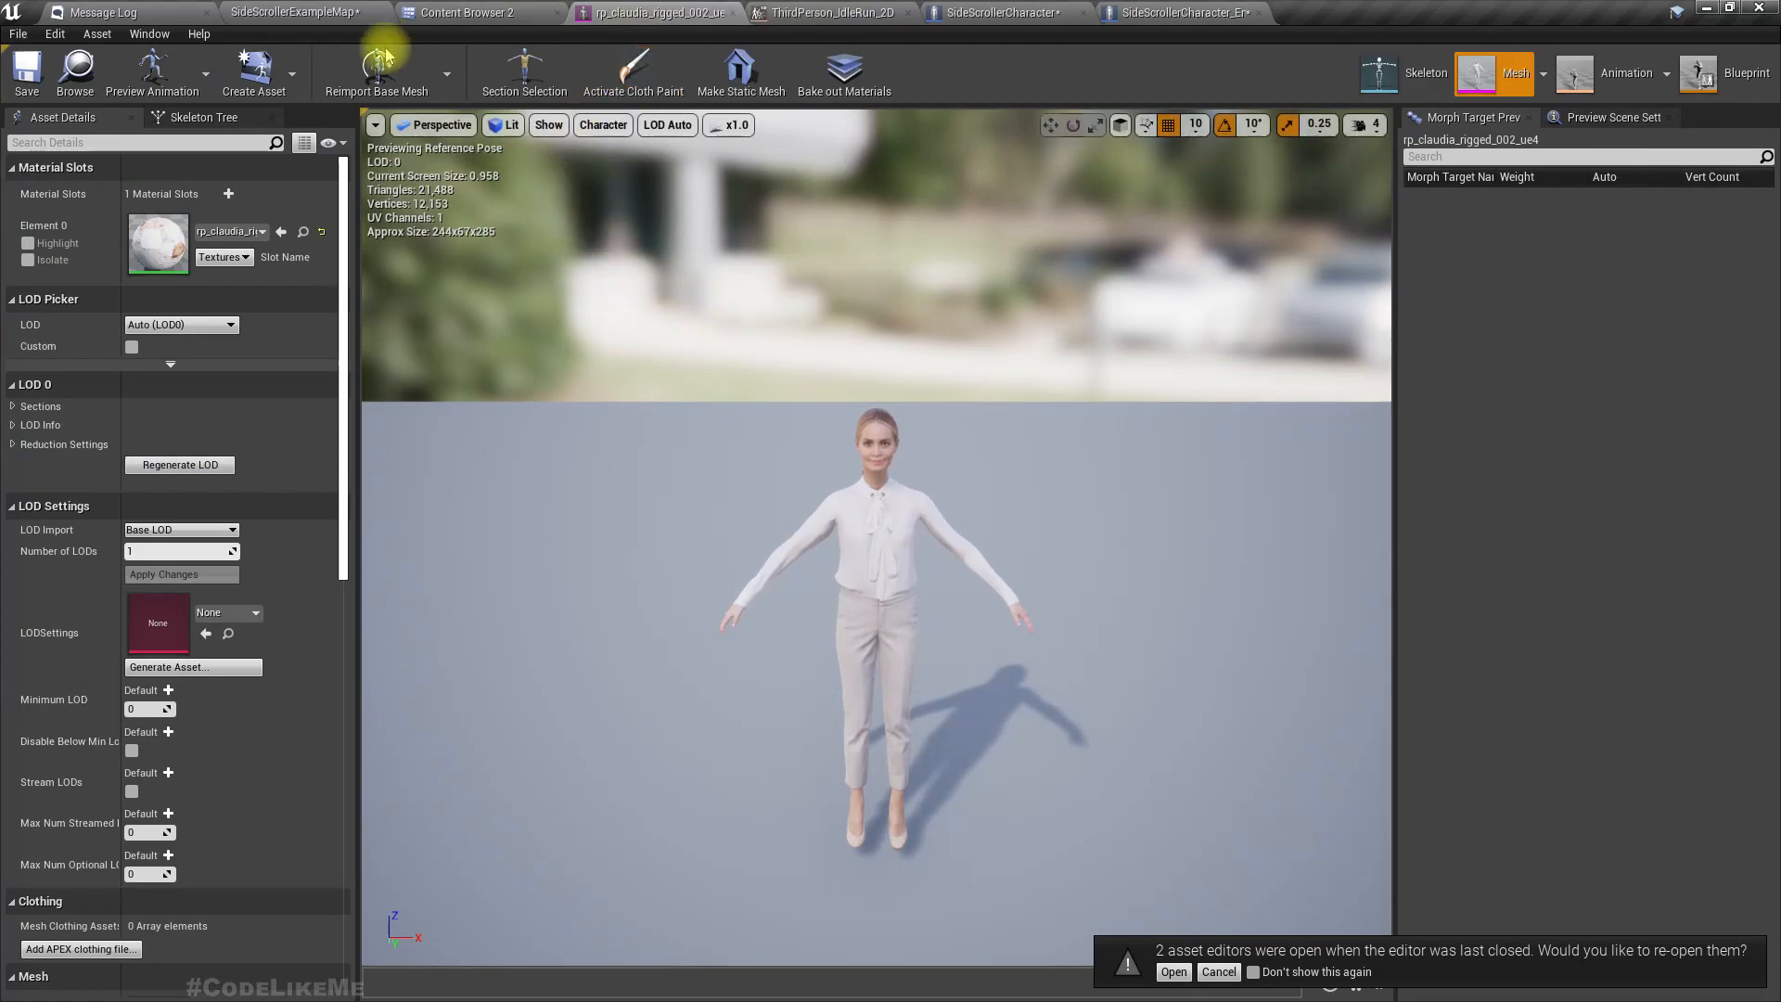
click(501, 12)
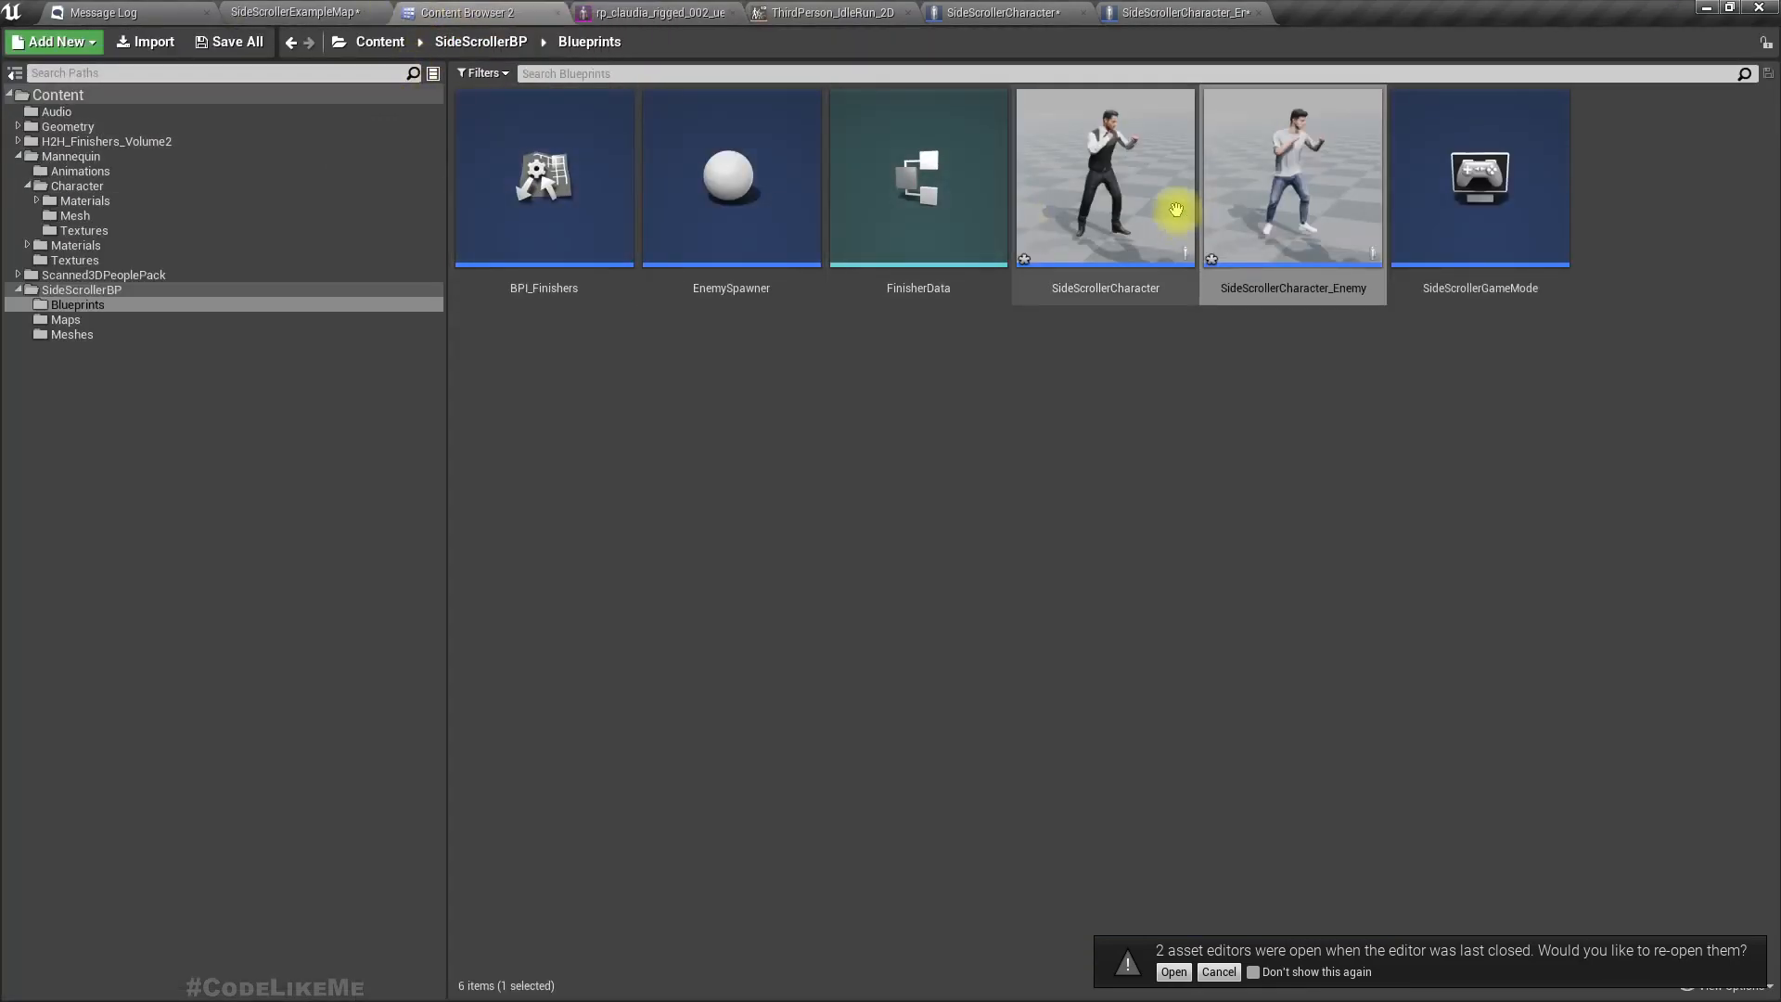
click(104, 288)
click(627, 73)
text(skelet)
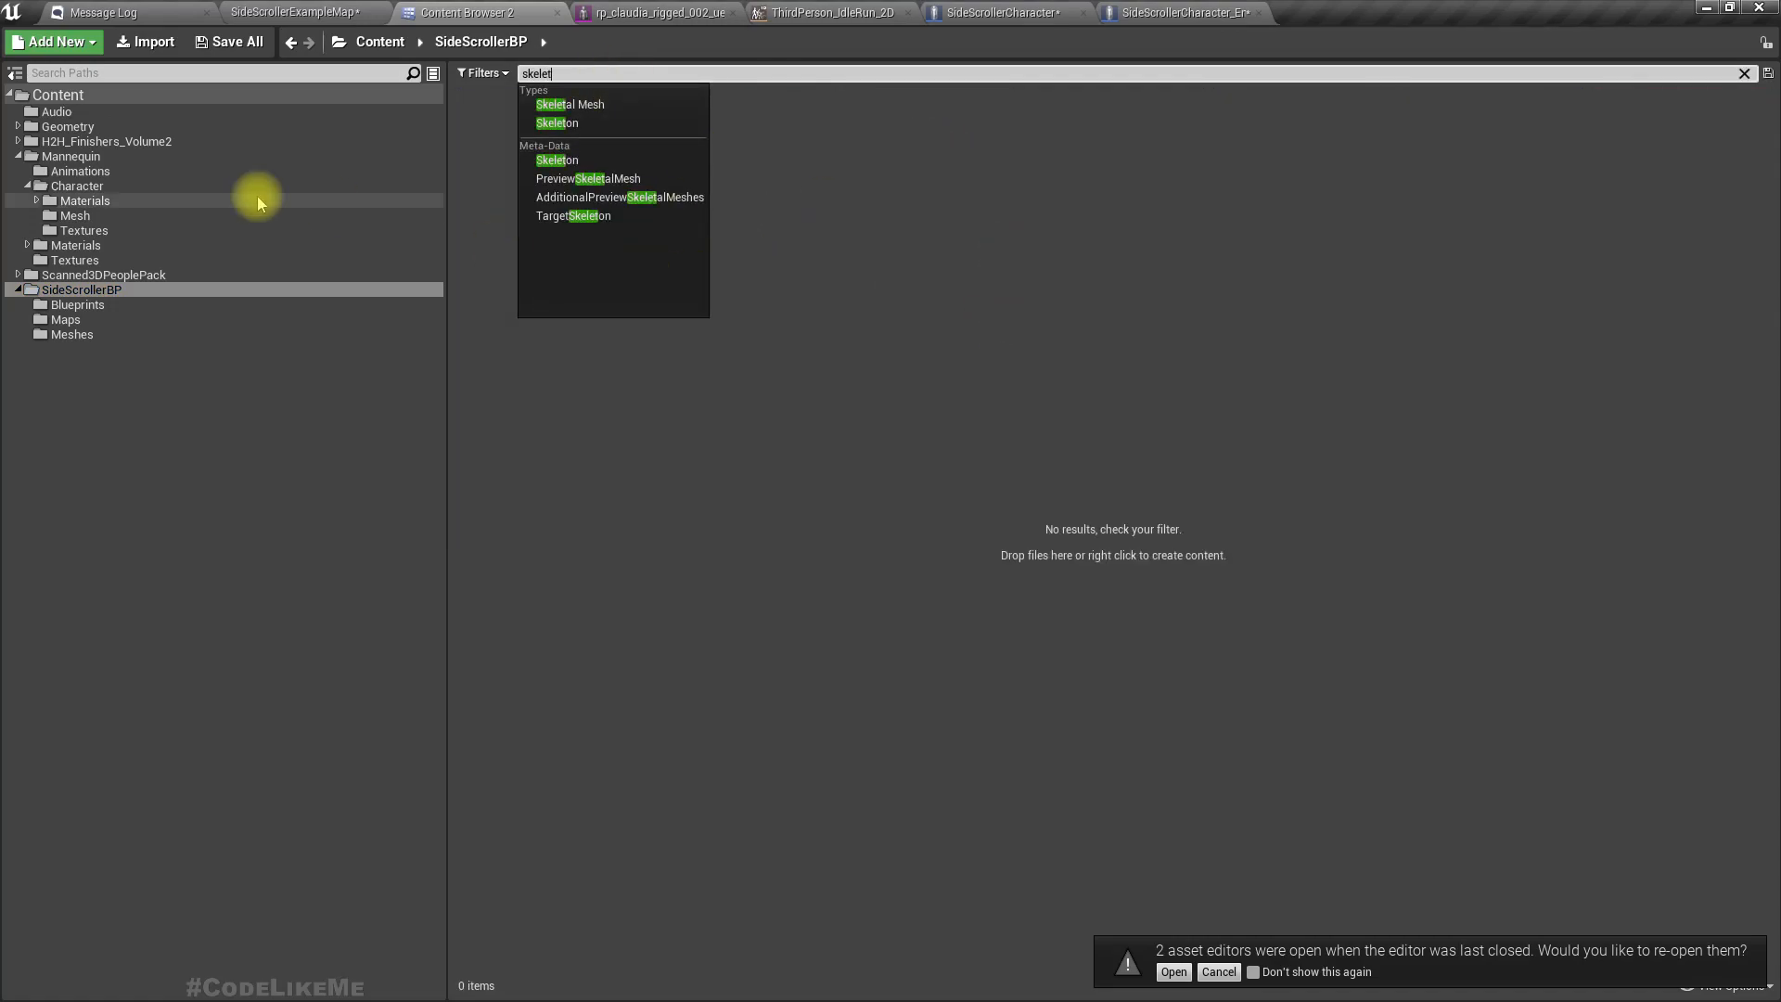
click(84, 274)
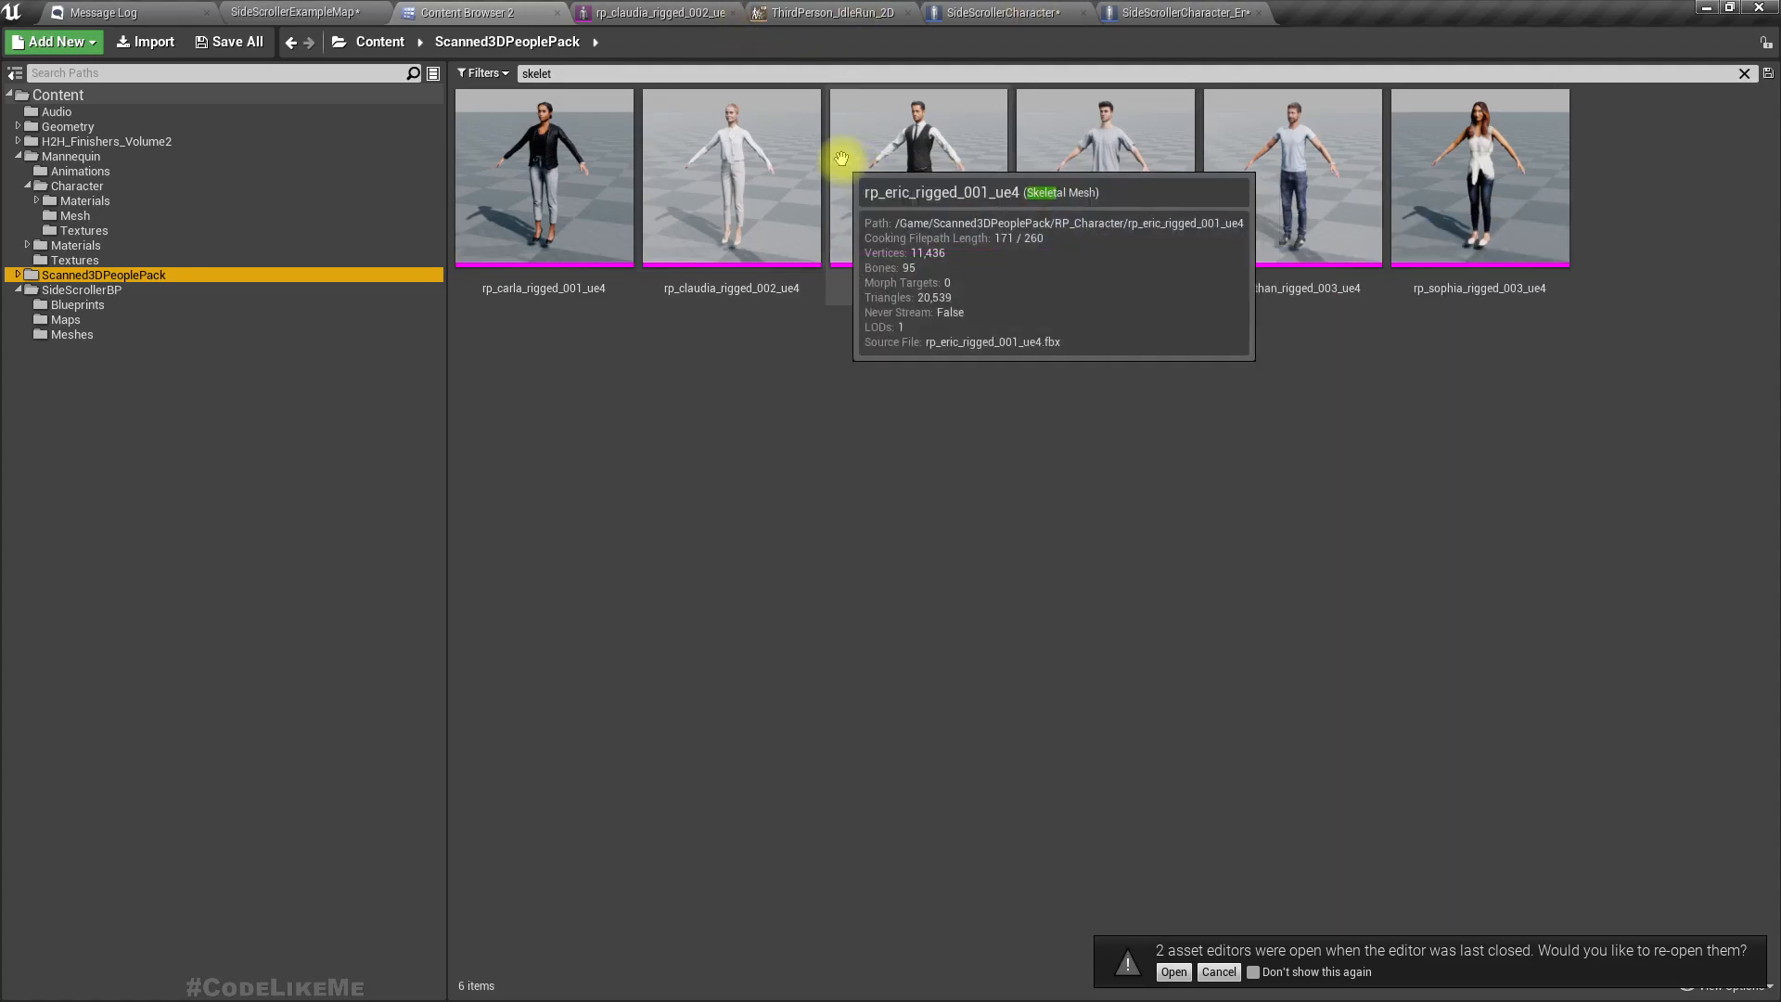
click(1171, 9)
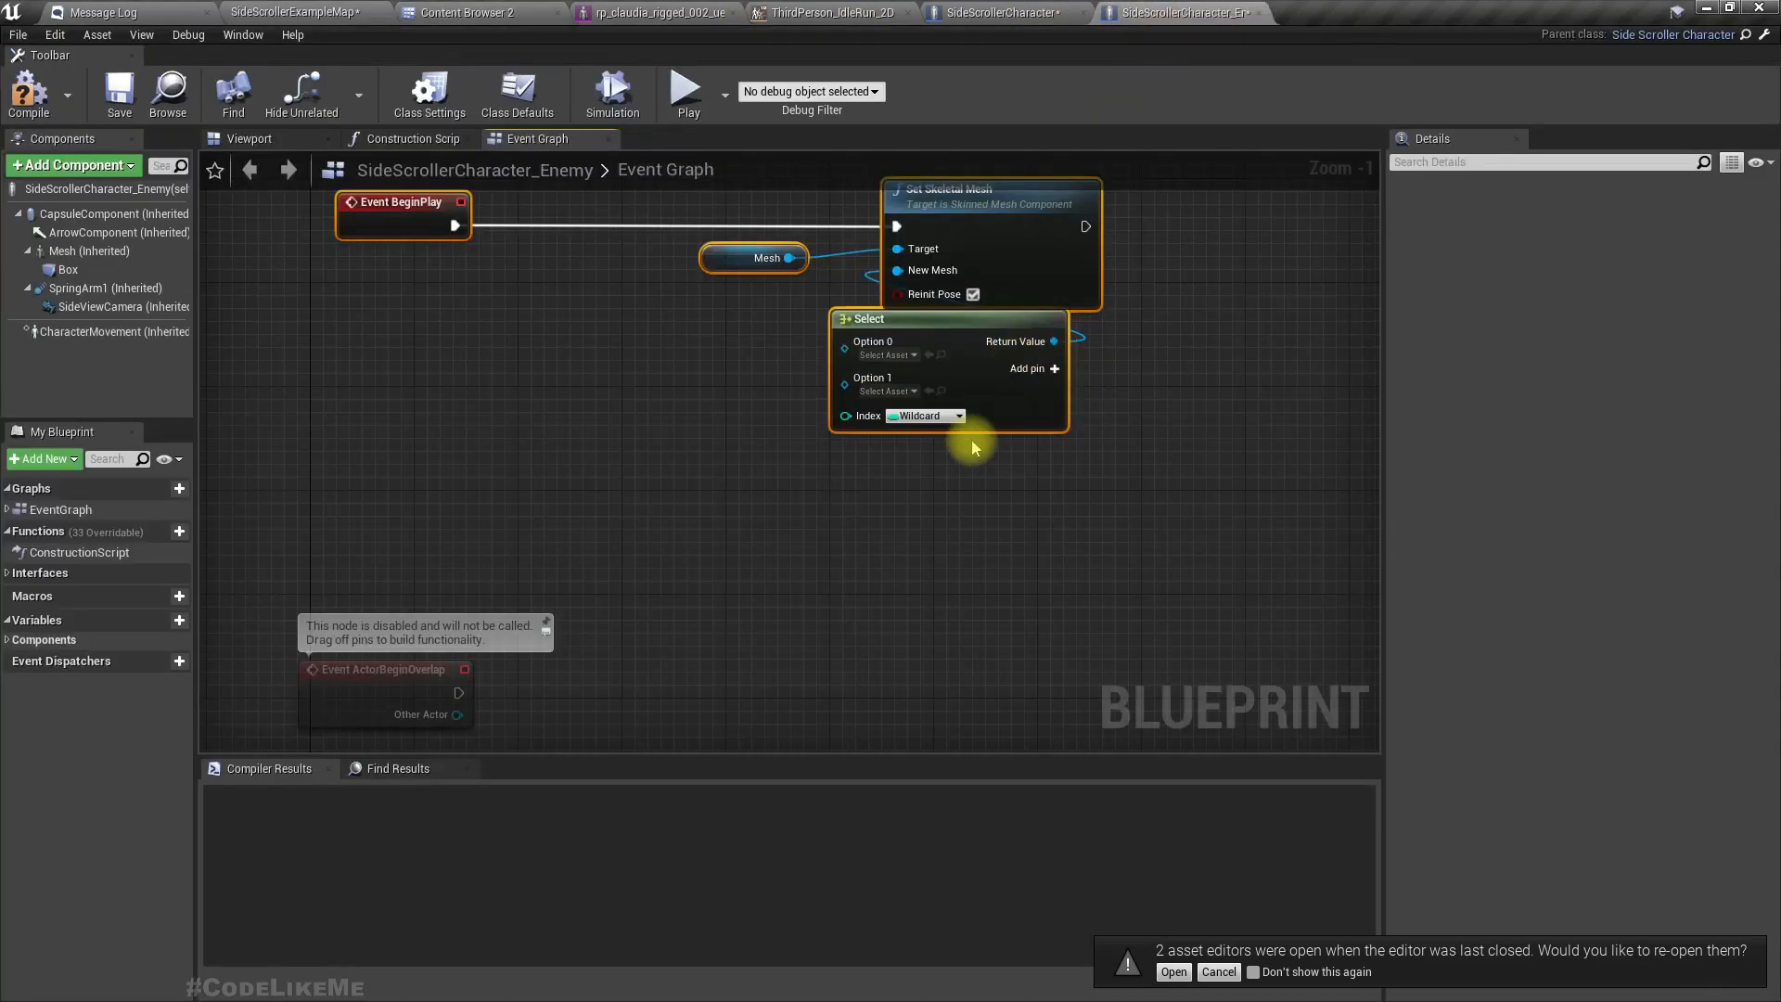
Add three more option pins to the Select node, so it offers Option 0 through Option 4
drag(896, 314, 778, 341)
drag(902, 278, 1002, 246)
click(832, 526)
click(1013, 371)
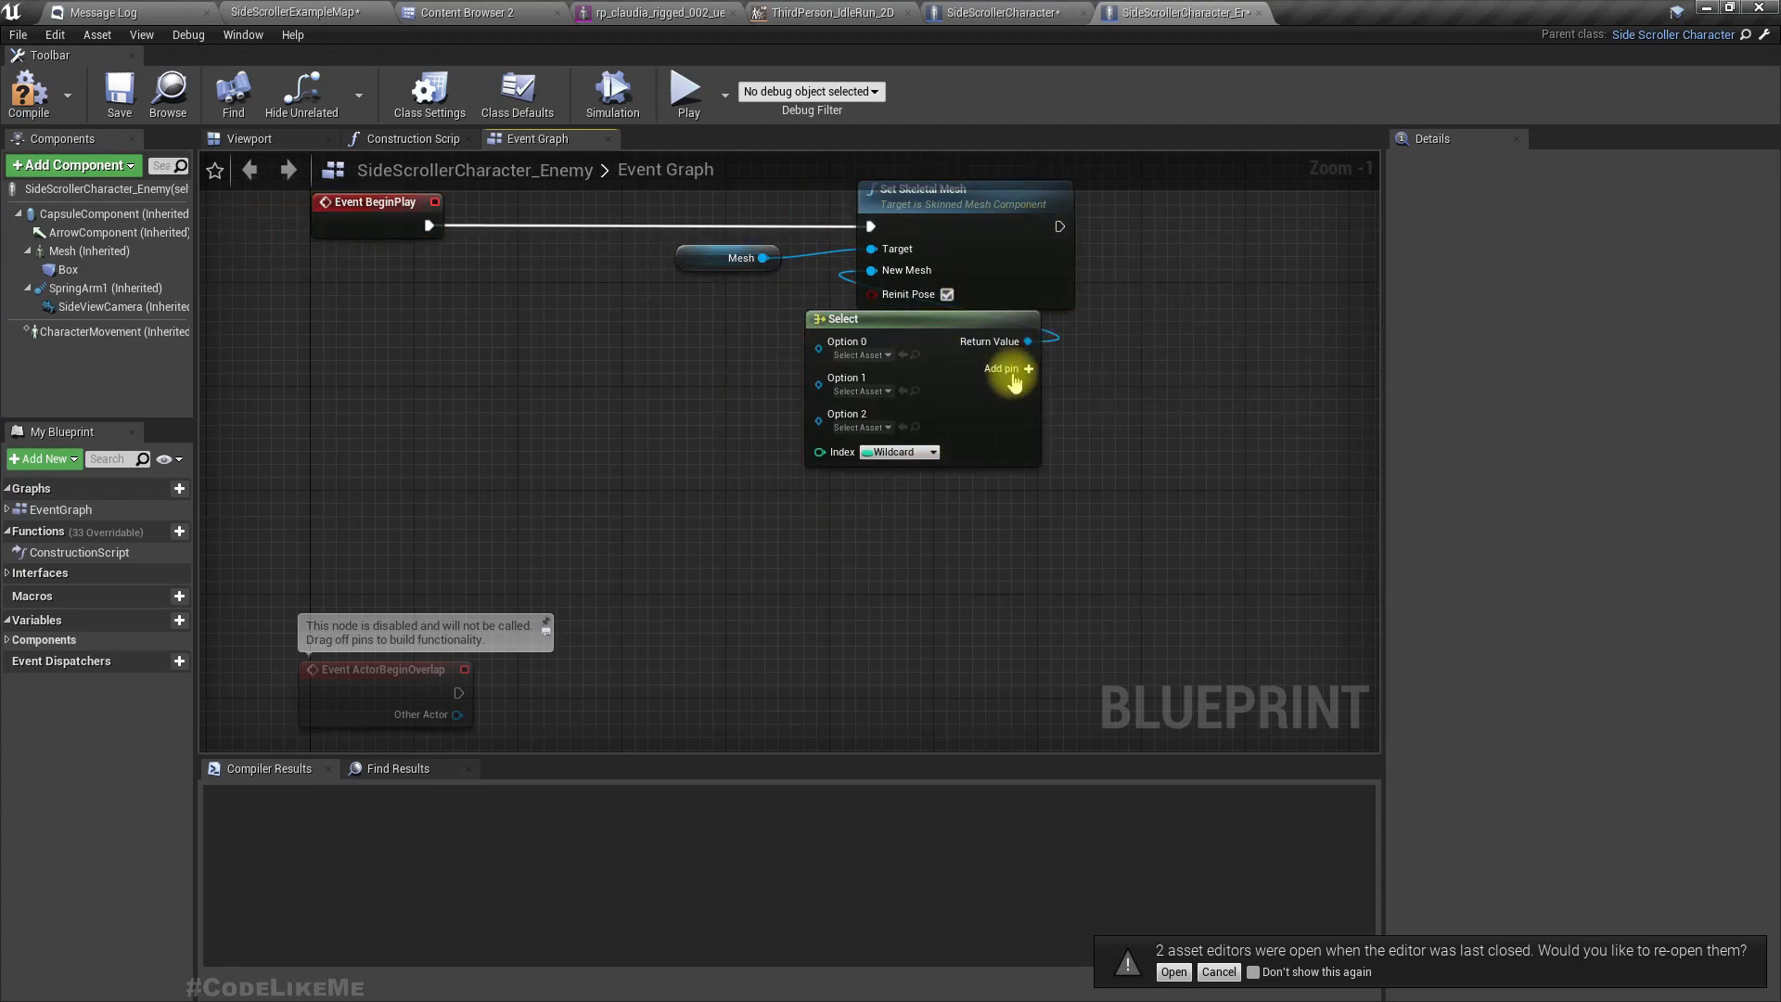
click(1014, 371)
click(1013, 371)
right_drag(782, 504, 843, 501)
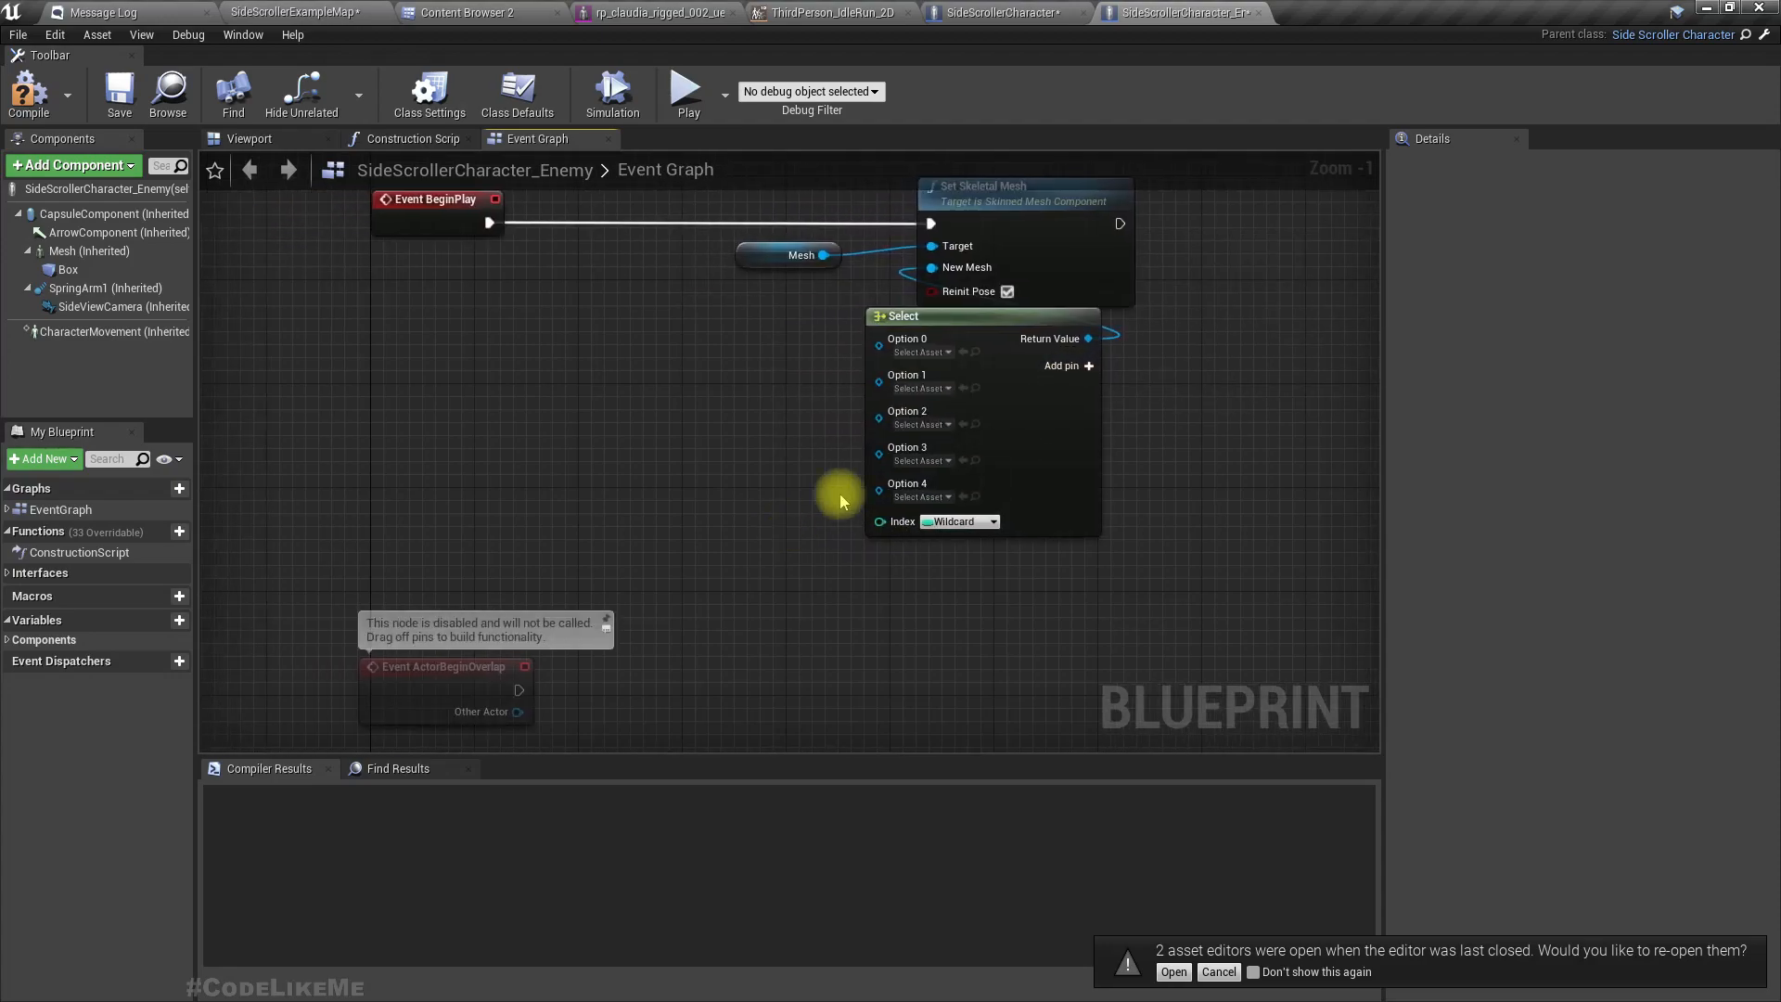
Set the Select node's Option 0 to rp_carla_rigged_001_ue4, Option 1 to rp_claudia_rigged_002_ue4 and Option 2 to rp_manuel_rigged_001_ue4
click(921, 352)
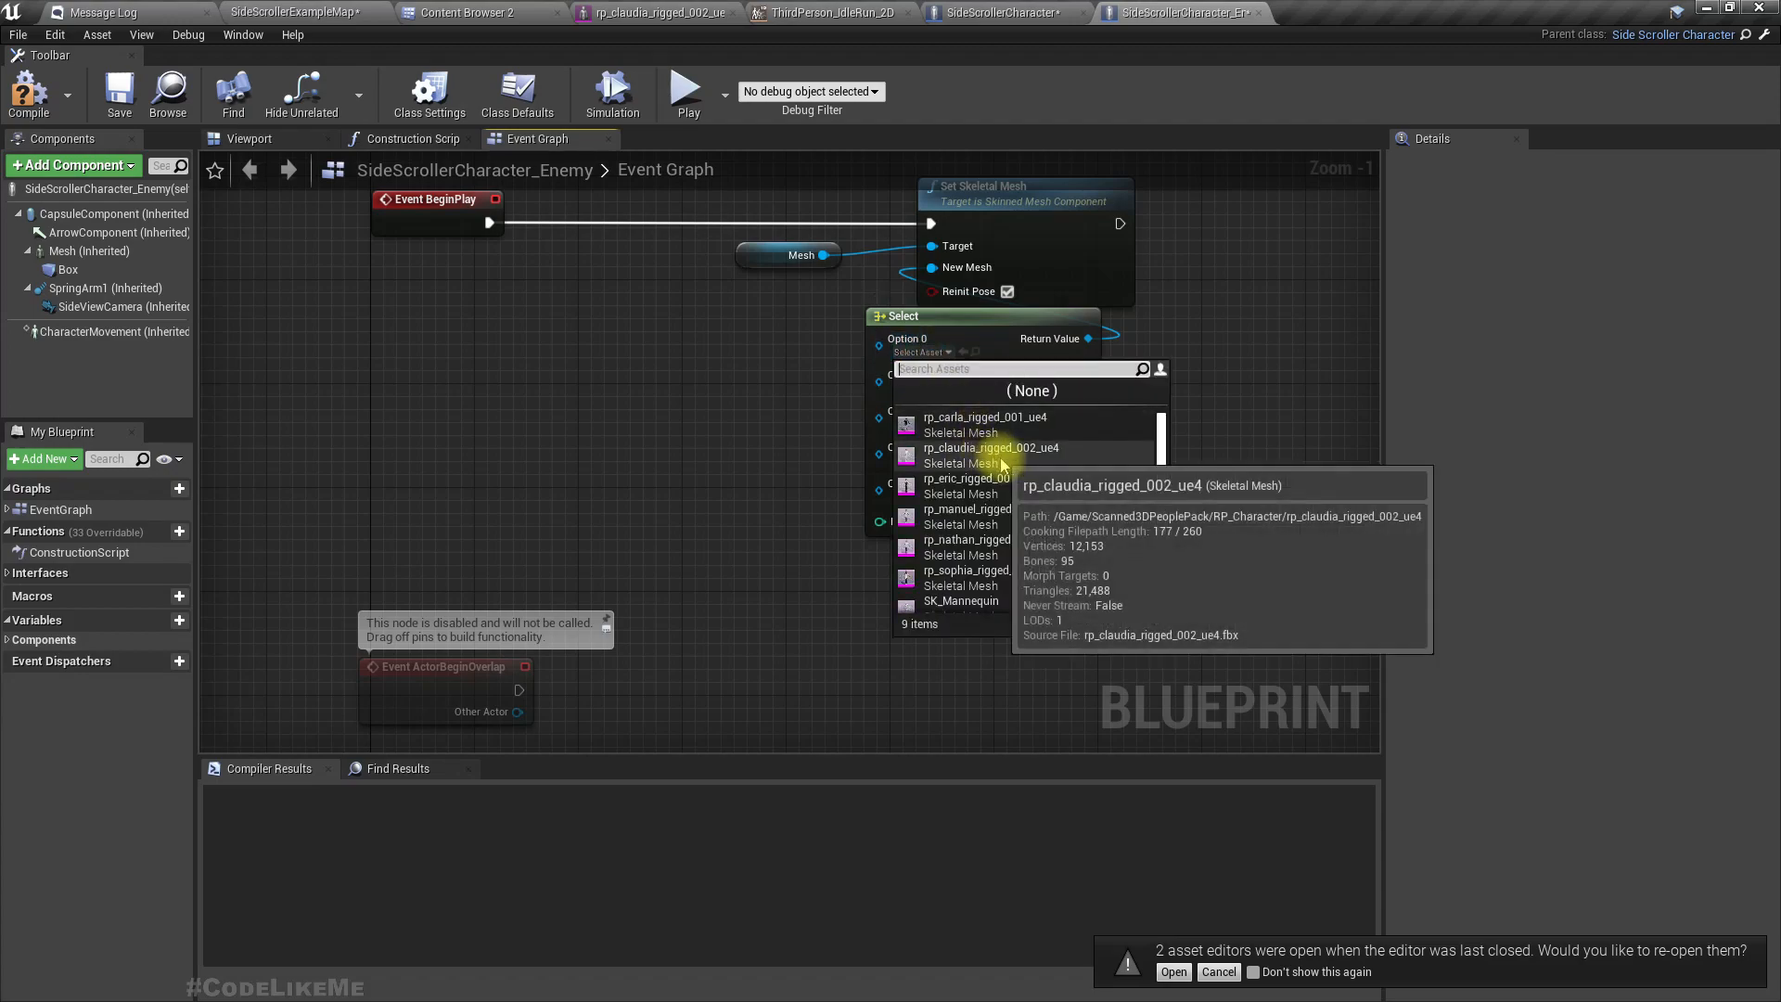
click(1041, 468)
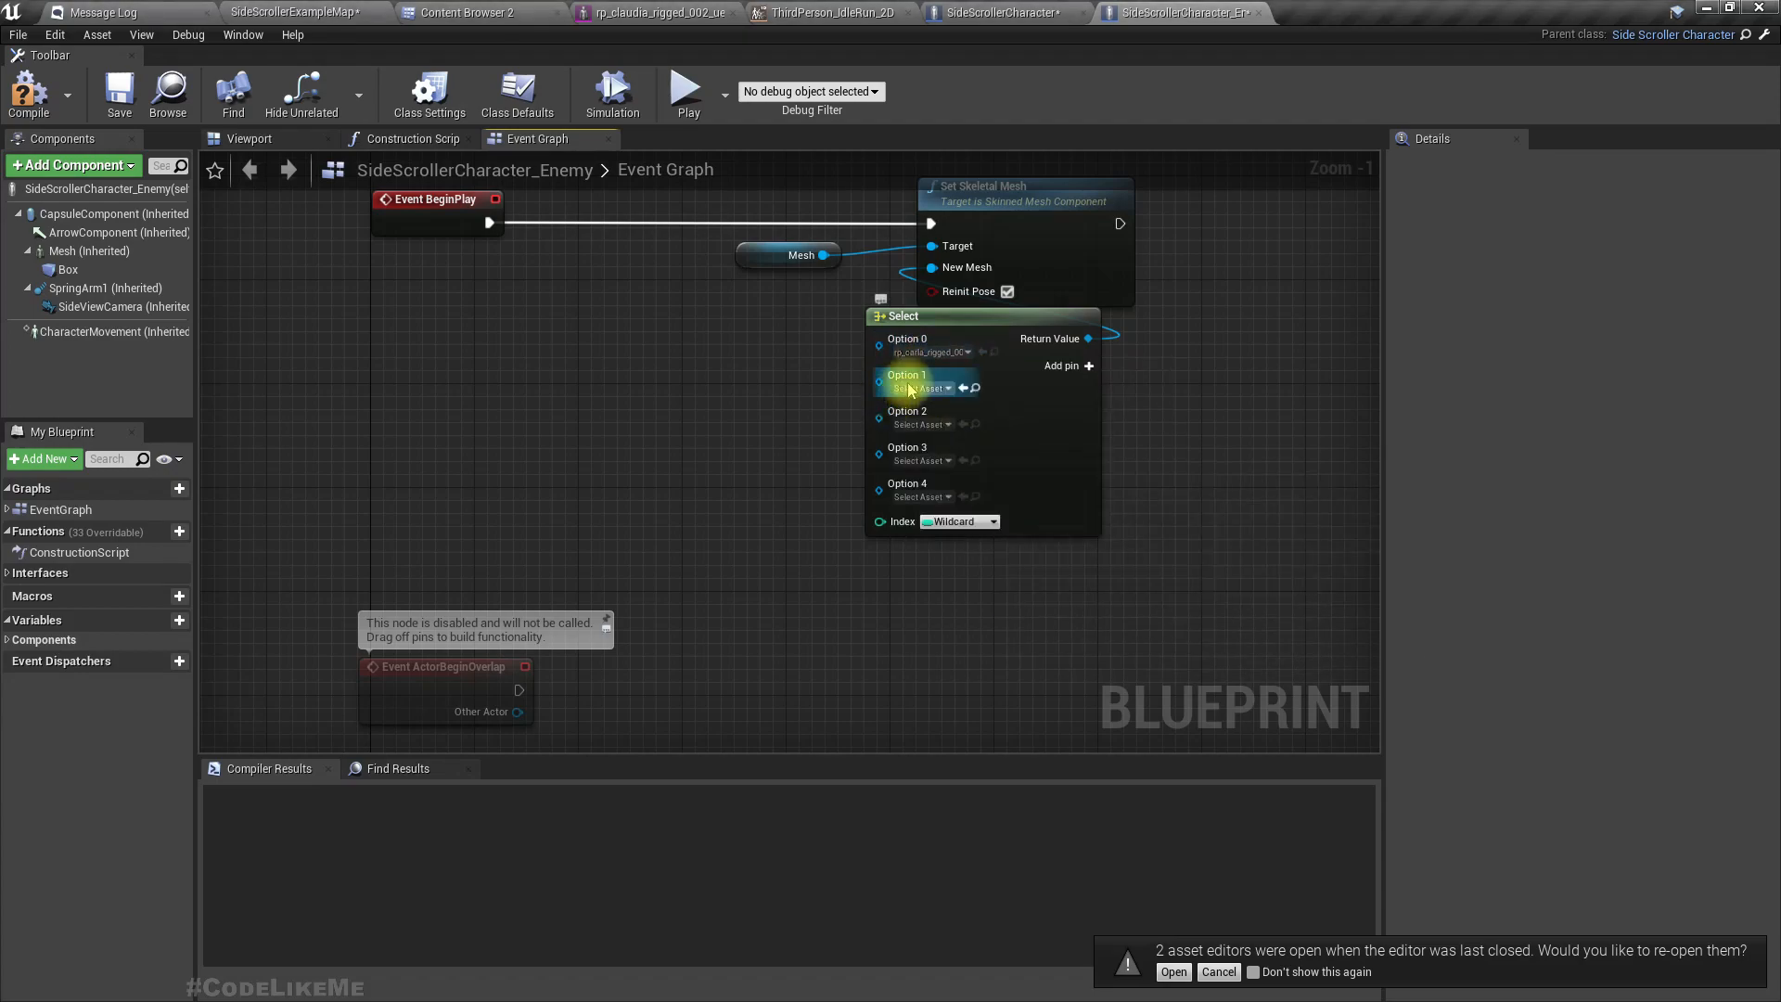
click(921, 388)
click(966, 501)
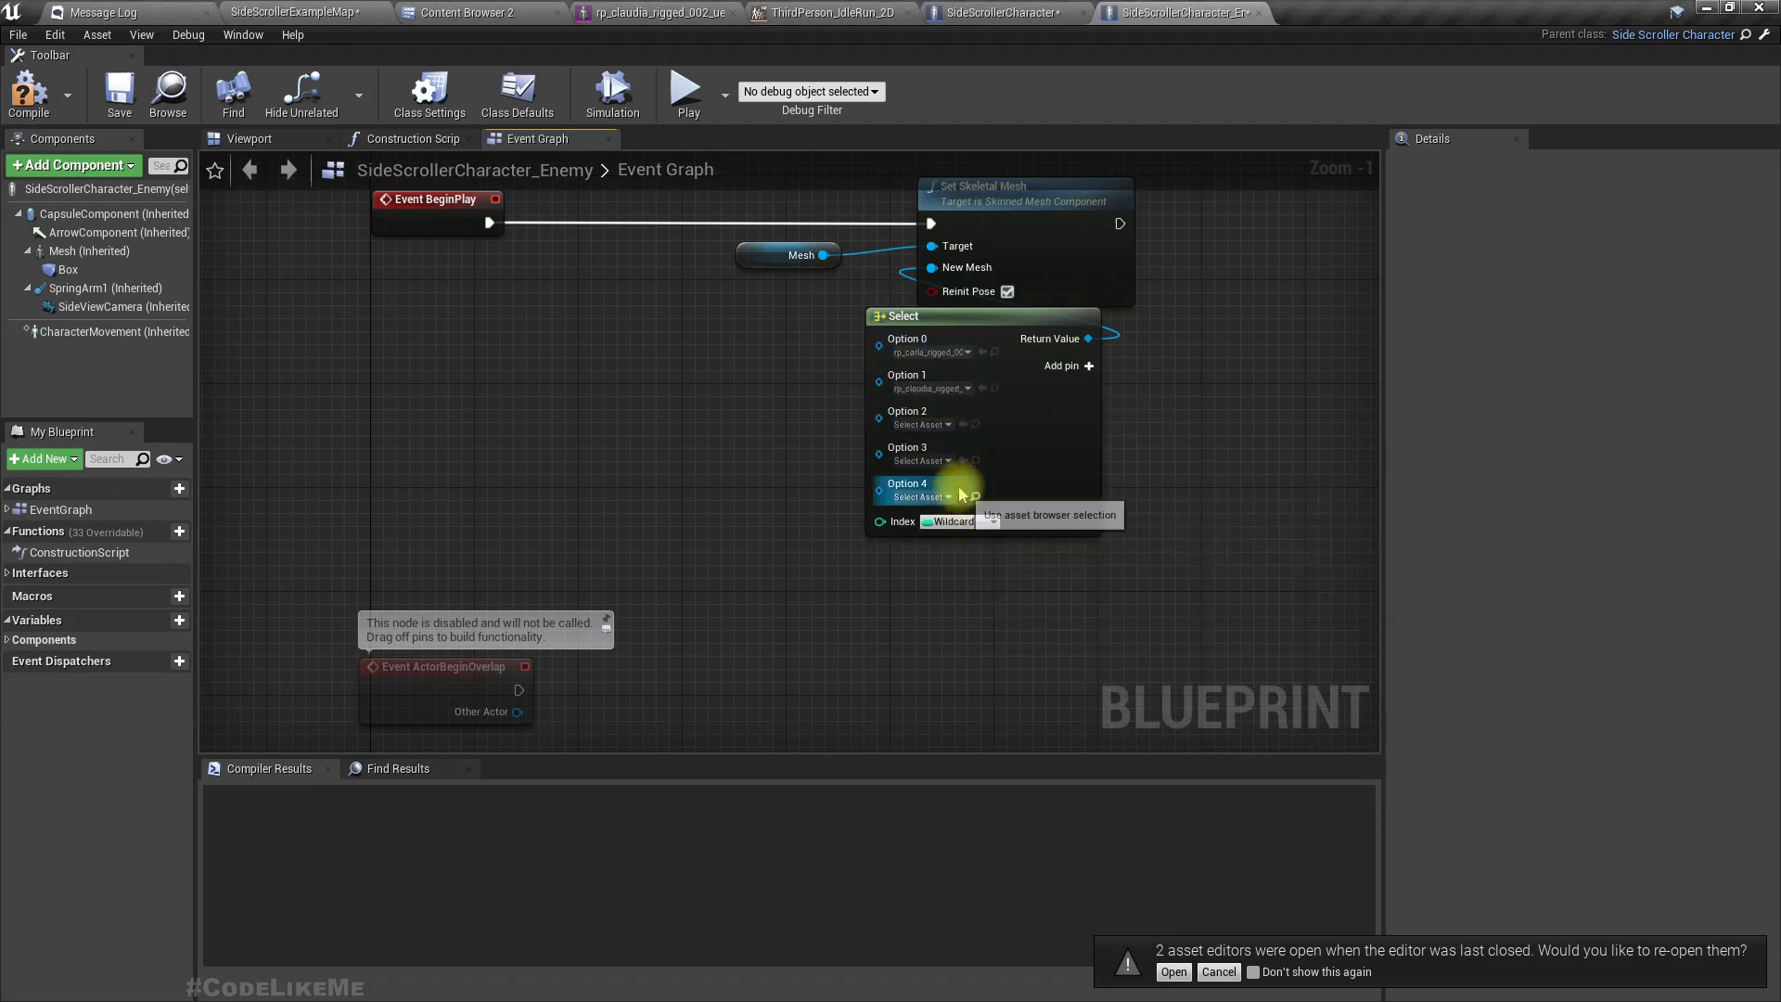
click(917, 426)
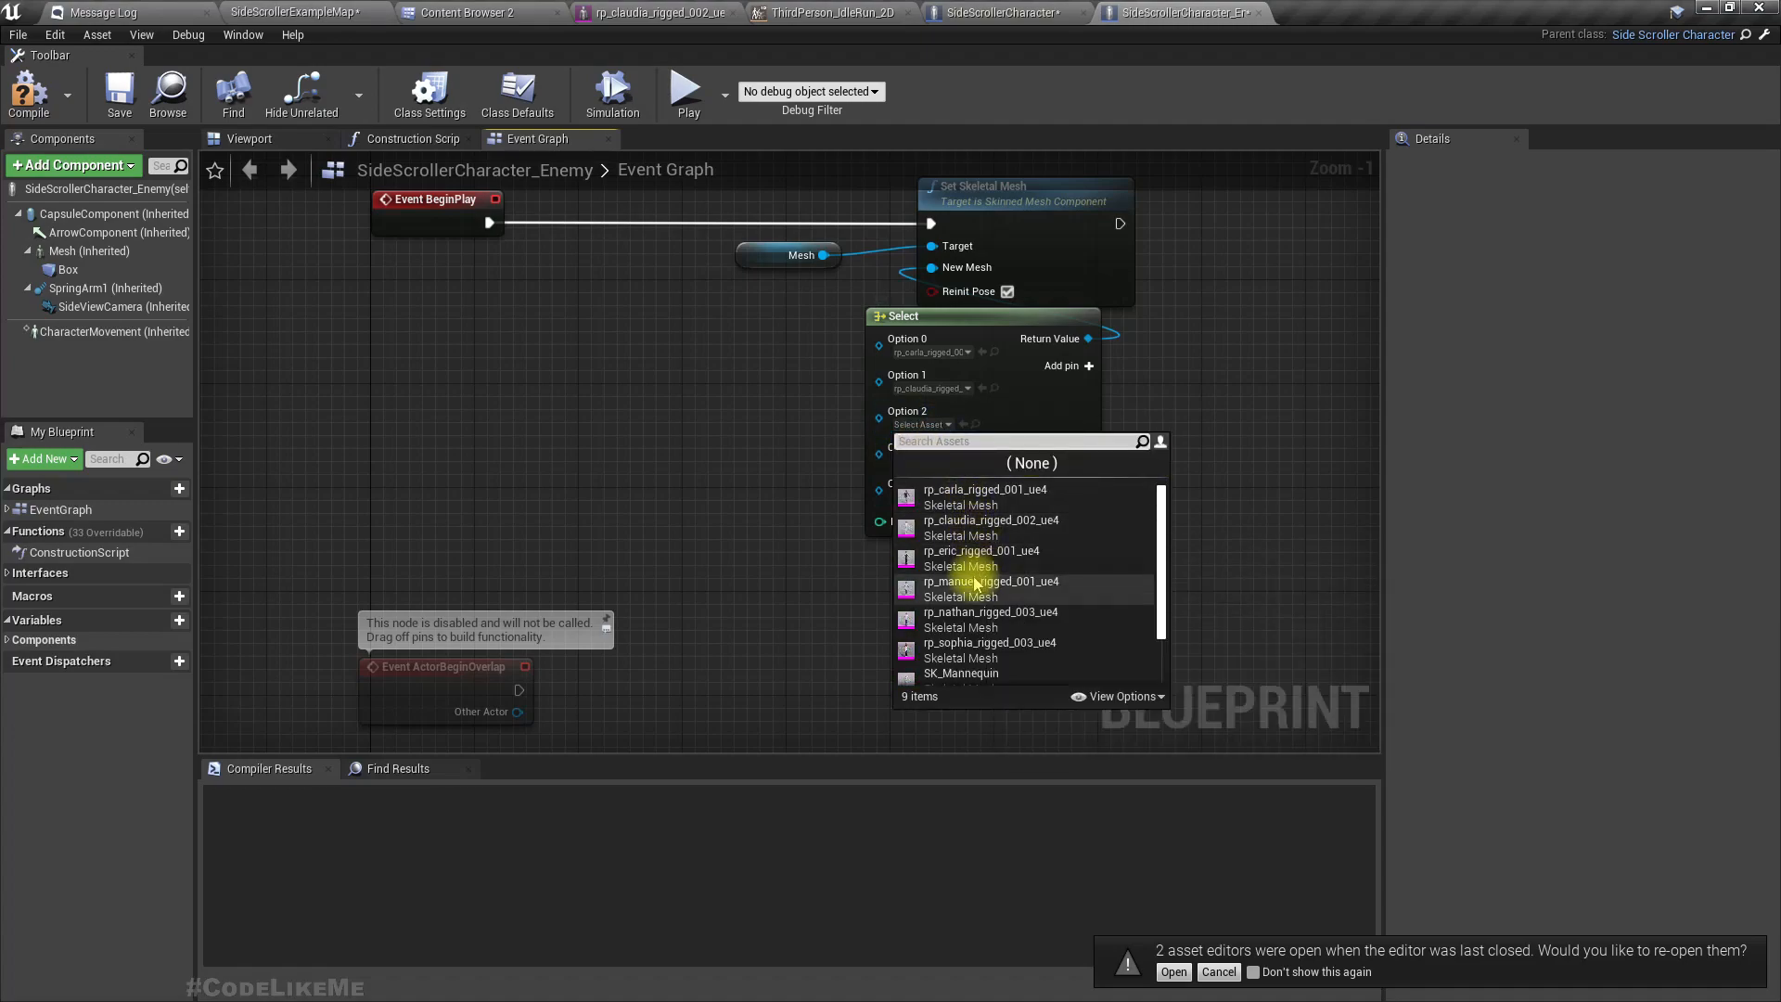
scroll(974, 581, down, 1)
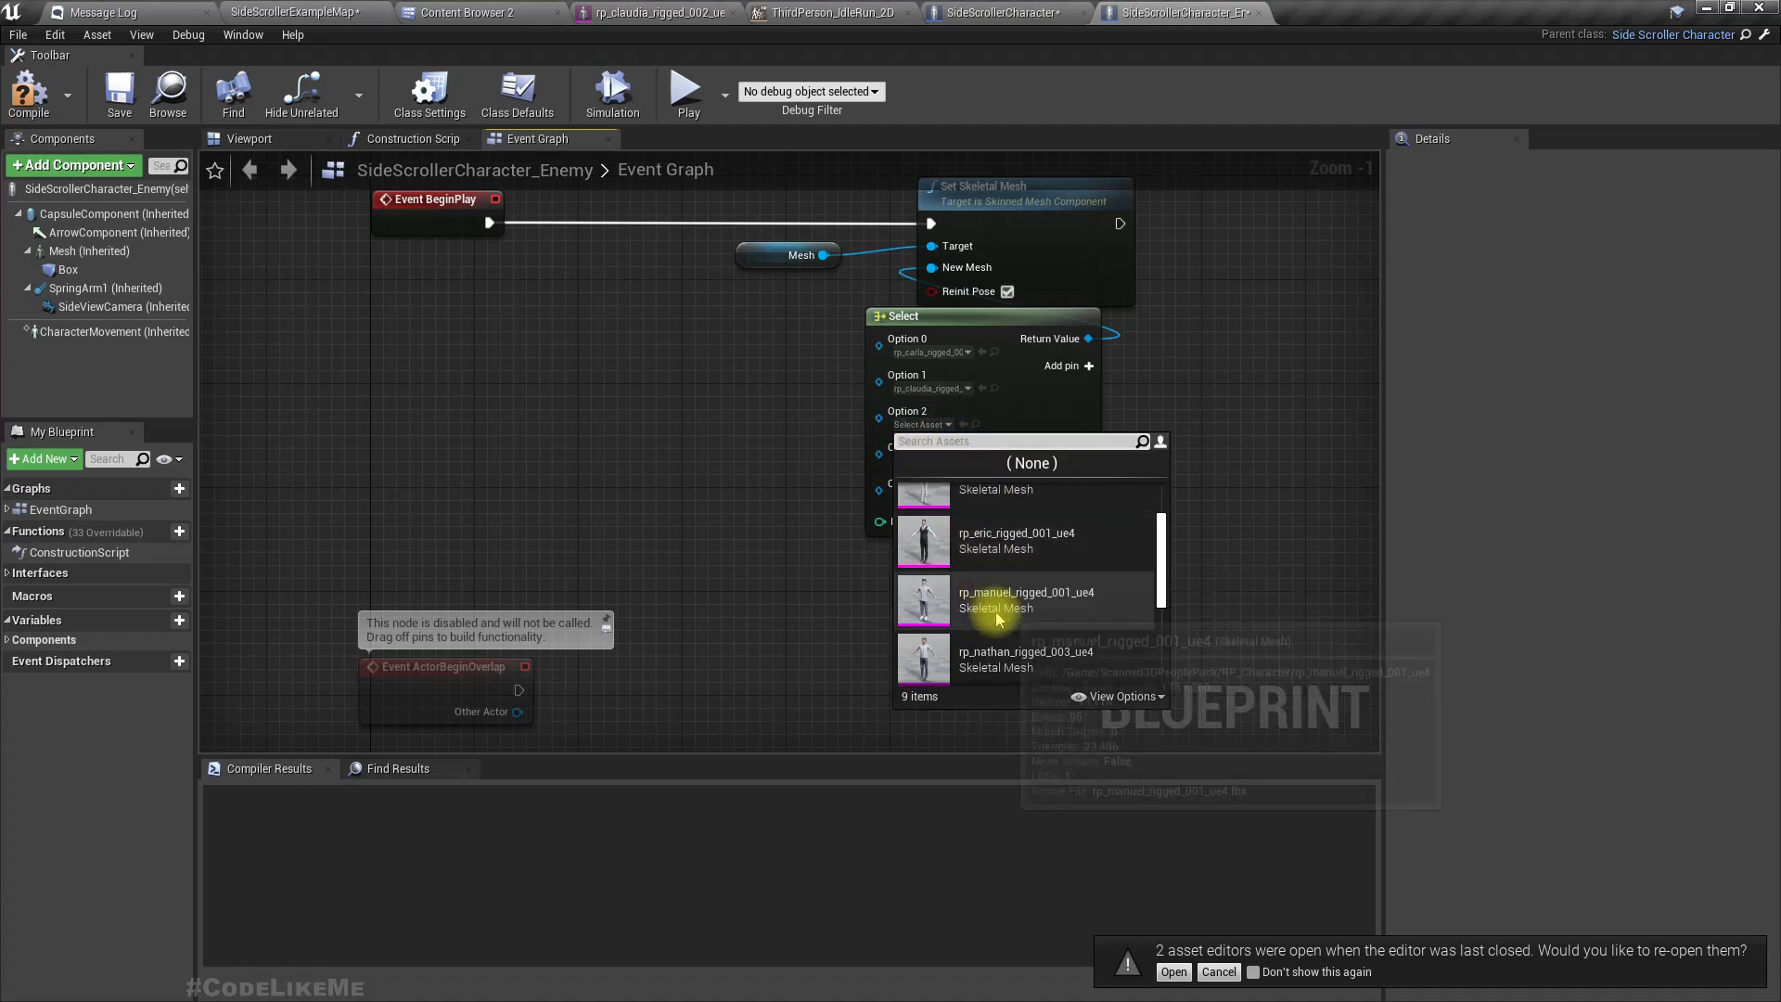
click(961, 603)
Set the Select node's Option 3 to rp_nathan_rigged_003_ue4 and Option 4 to rp_sophia_rigged_003_ue4
click(921, 461)
scroll(1002, 594, down, 2)
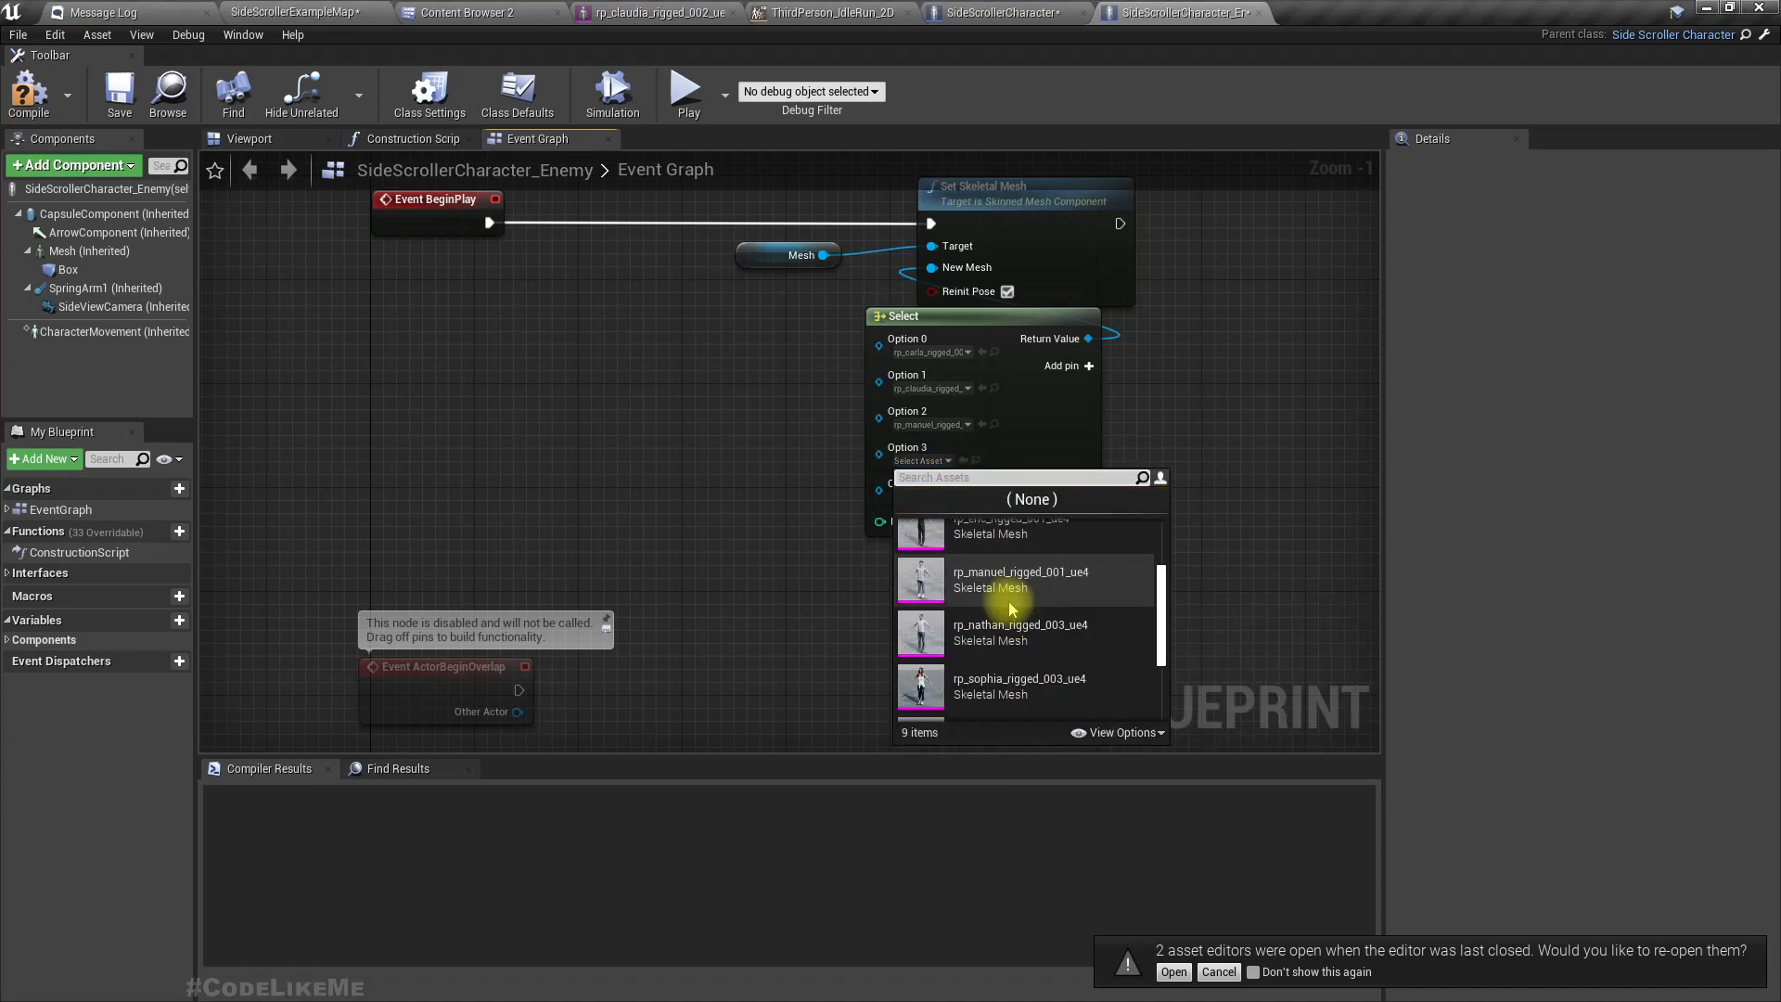
click(1020, 640)
click(914, 501)
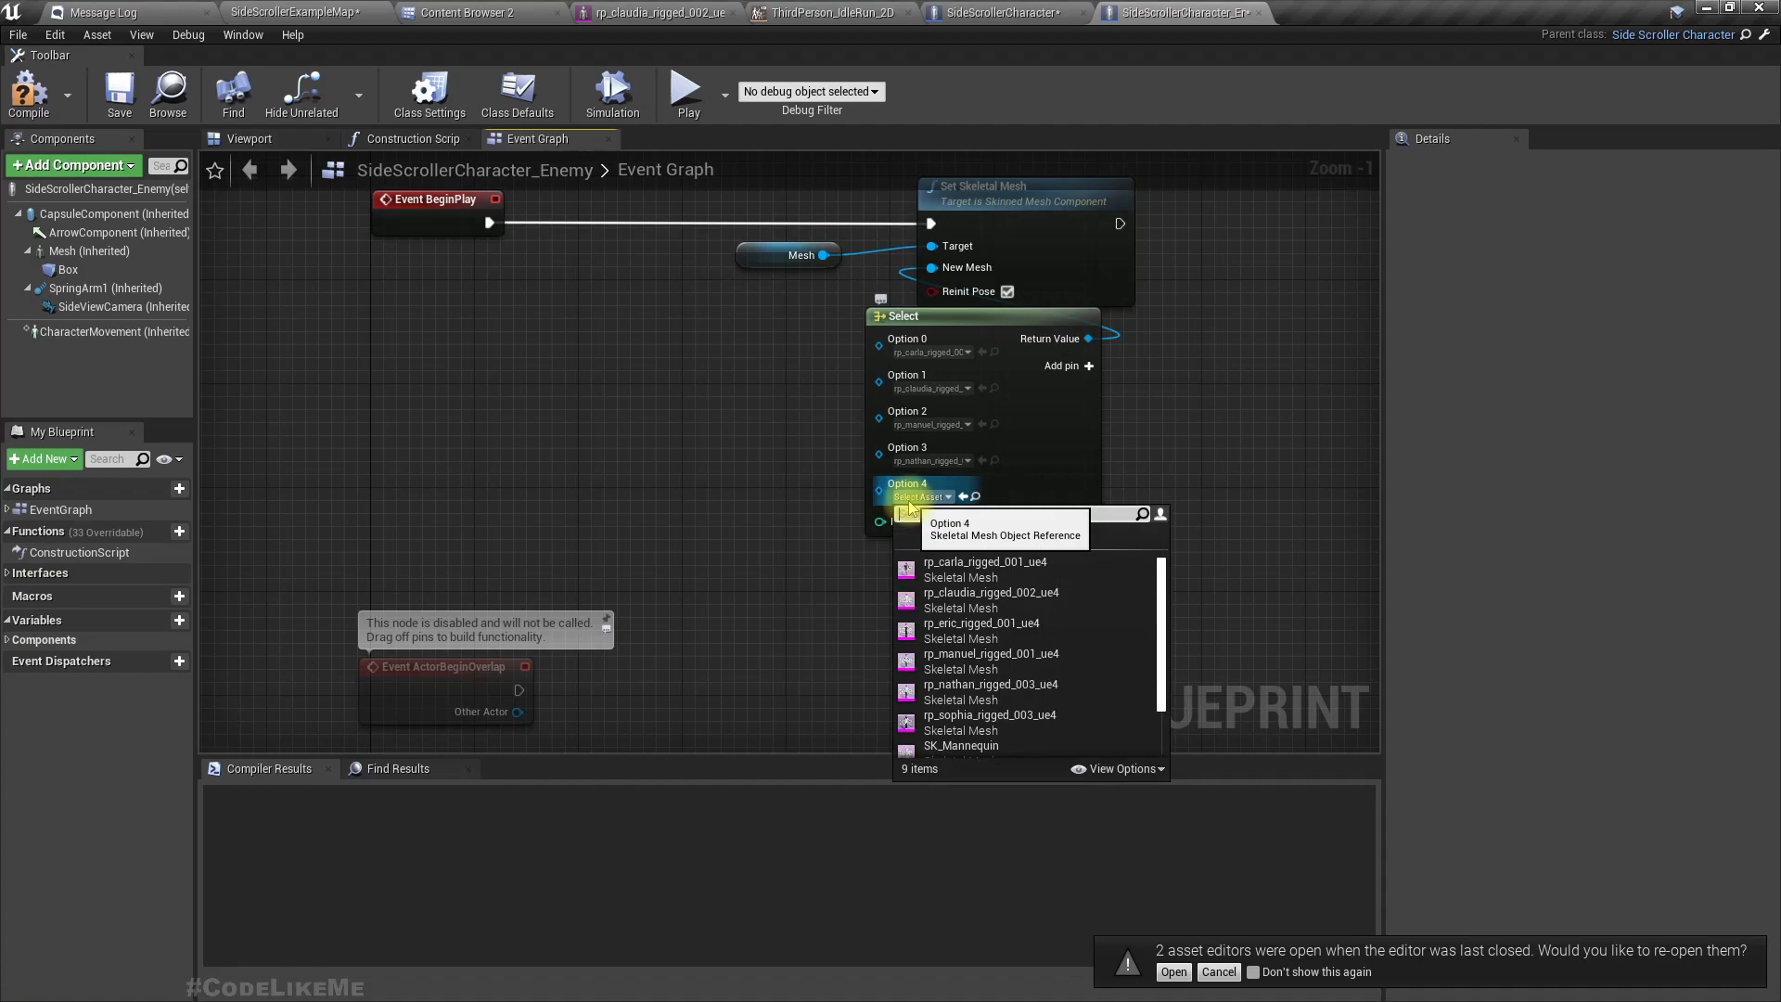
scroll(993, 719, down, 2)
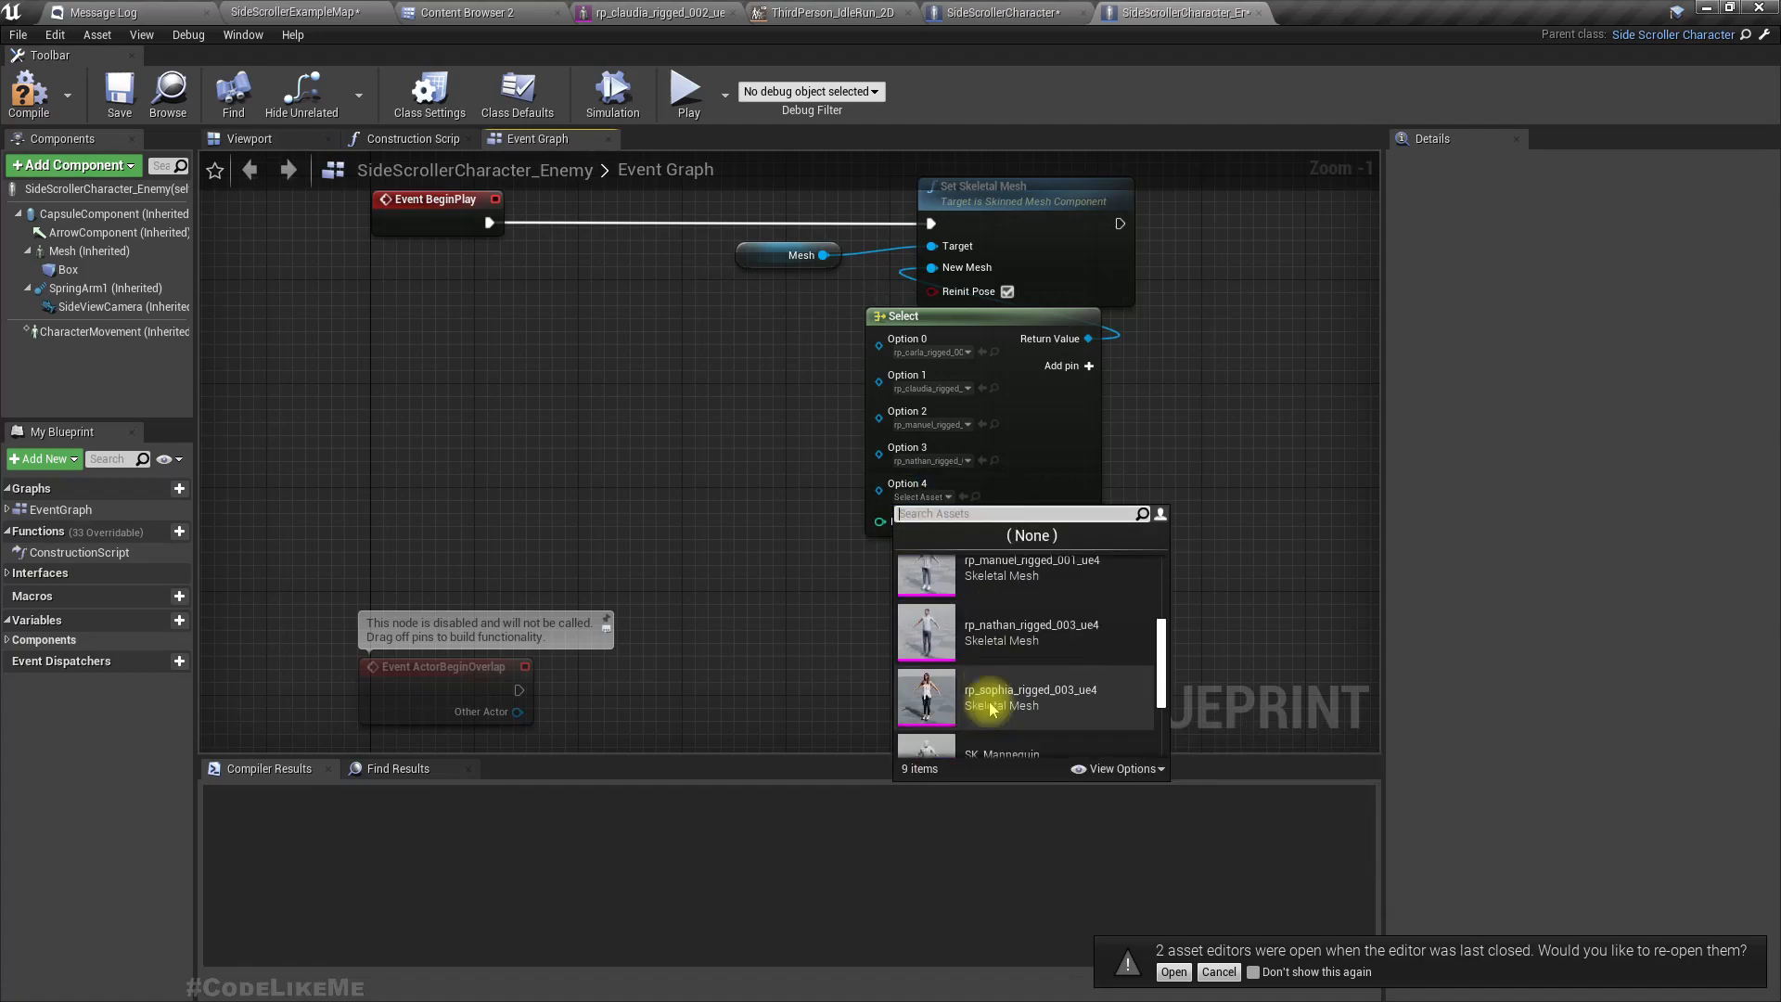
click(984, 678)
Add a Random Integer node feeding the Select node's Index and place it clear of the Select node
right_drag(857, 550, 990, 545)
drag(1018, 558, 909, 549)
text(ra)
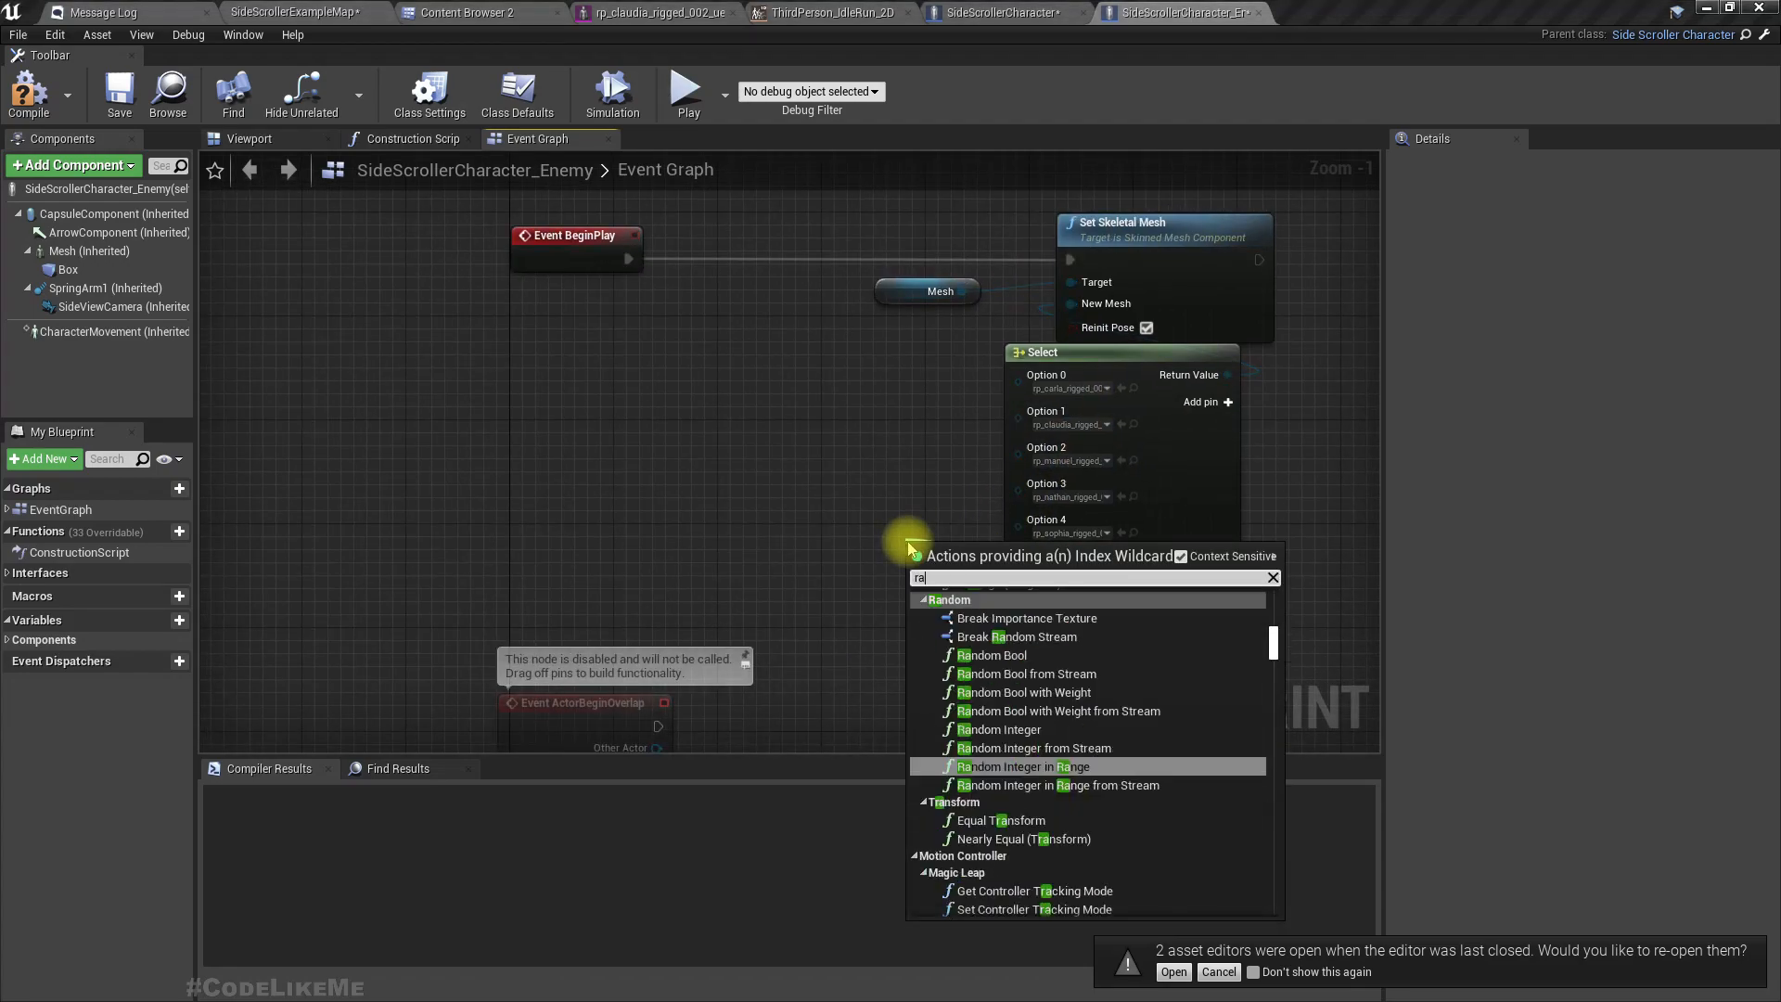
text(ndom in)
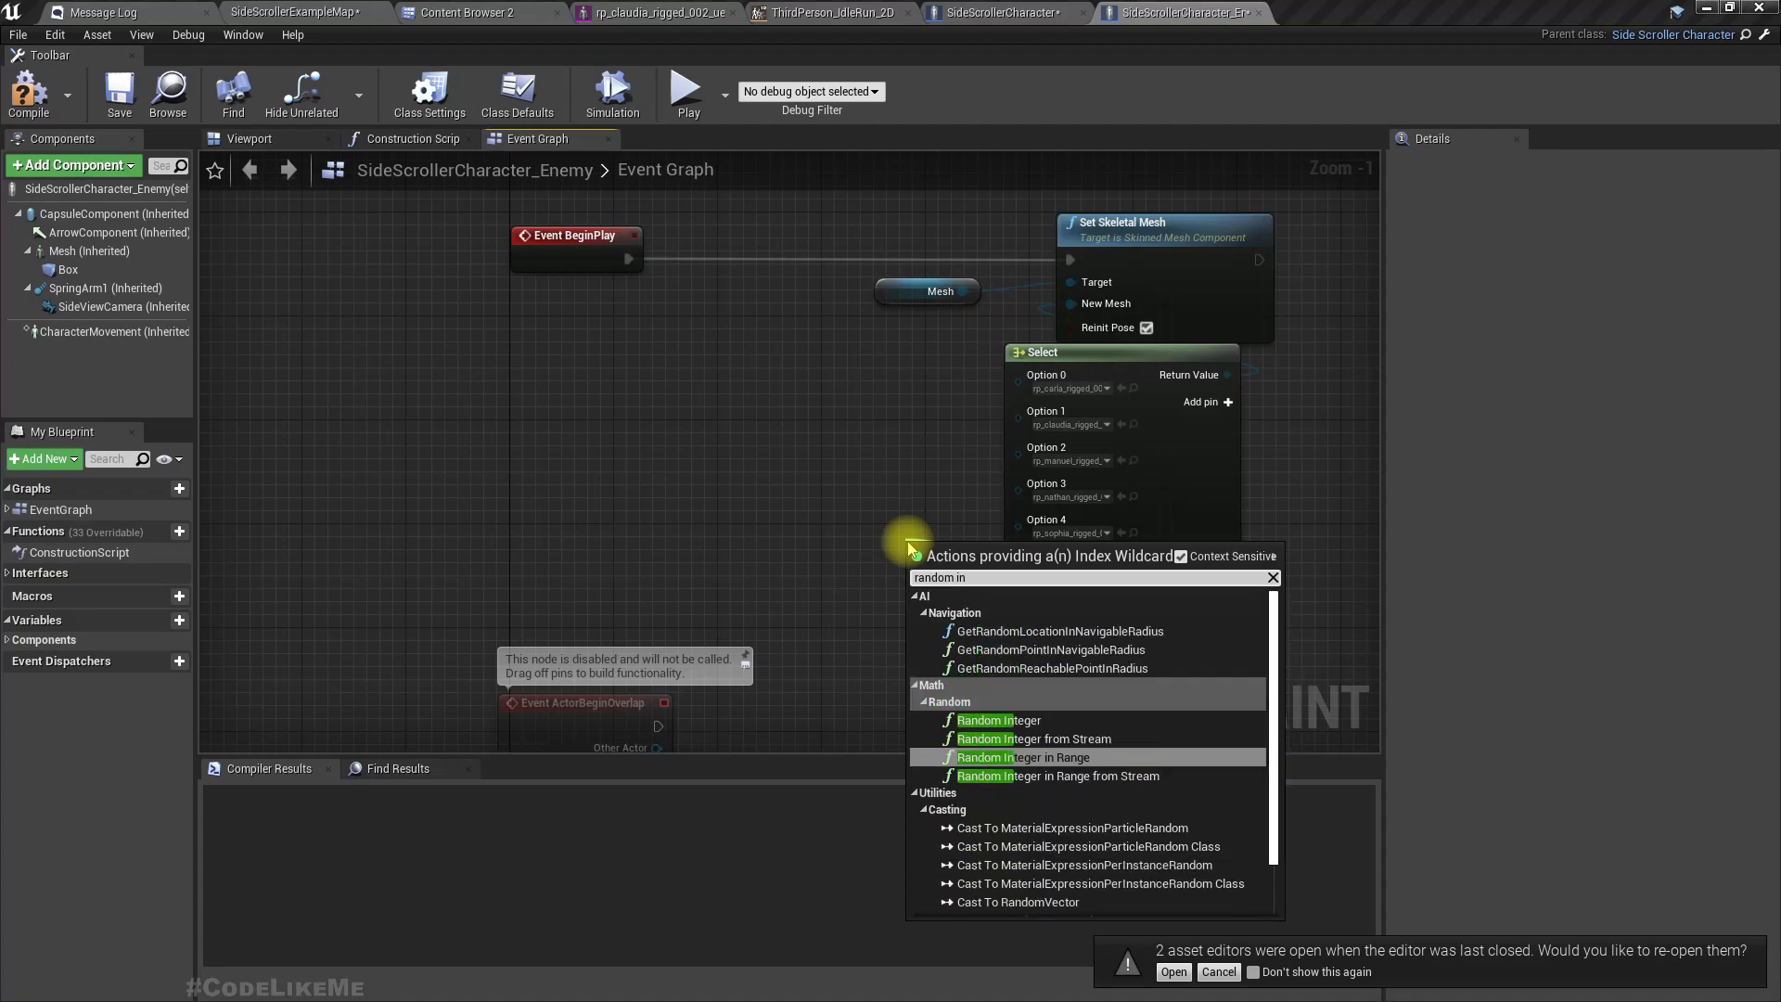
key(Return)
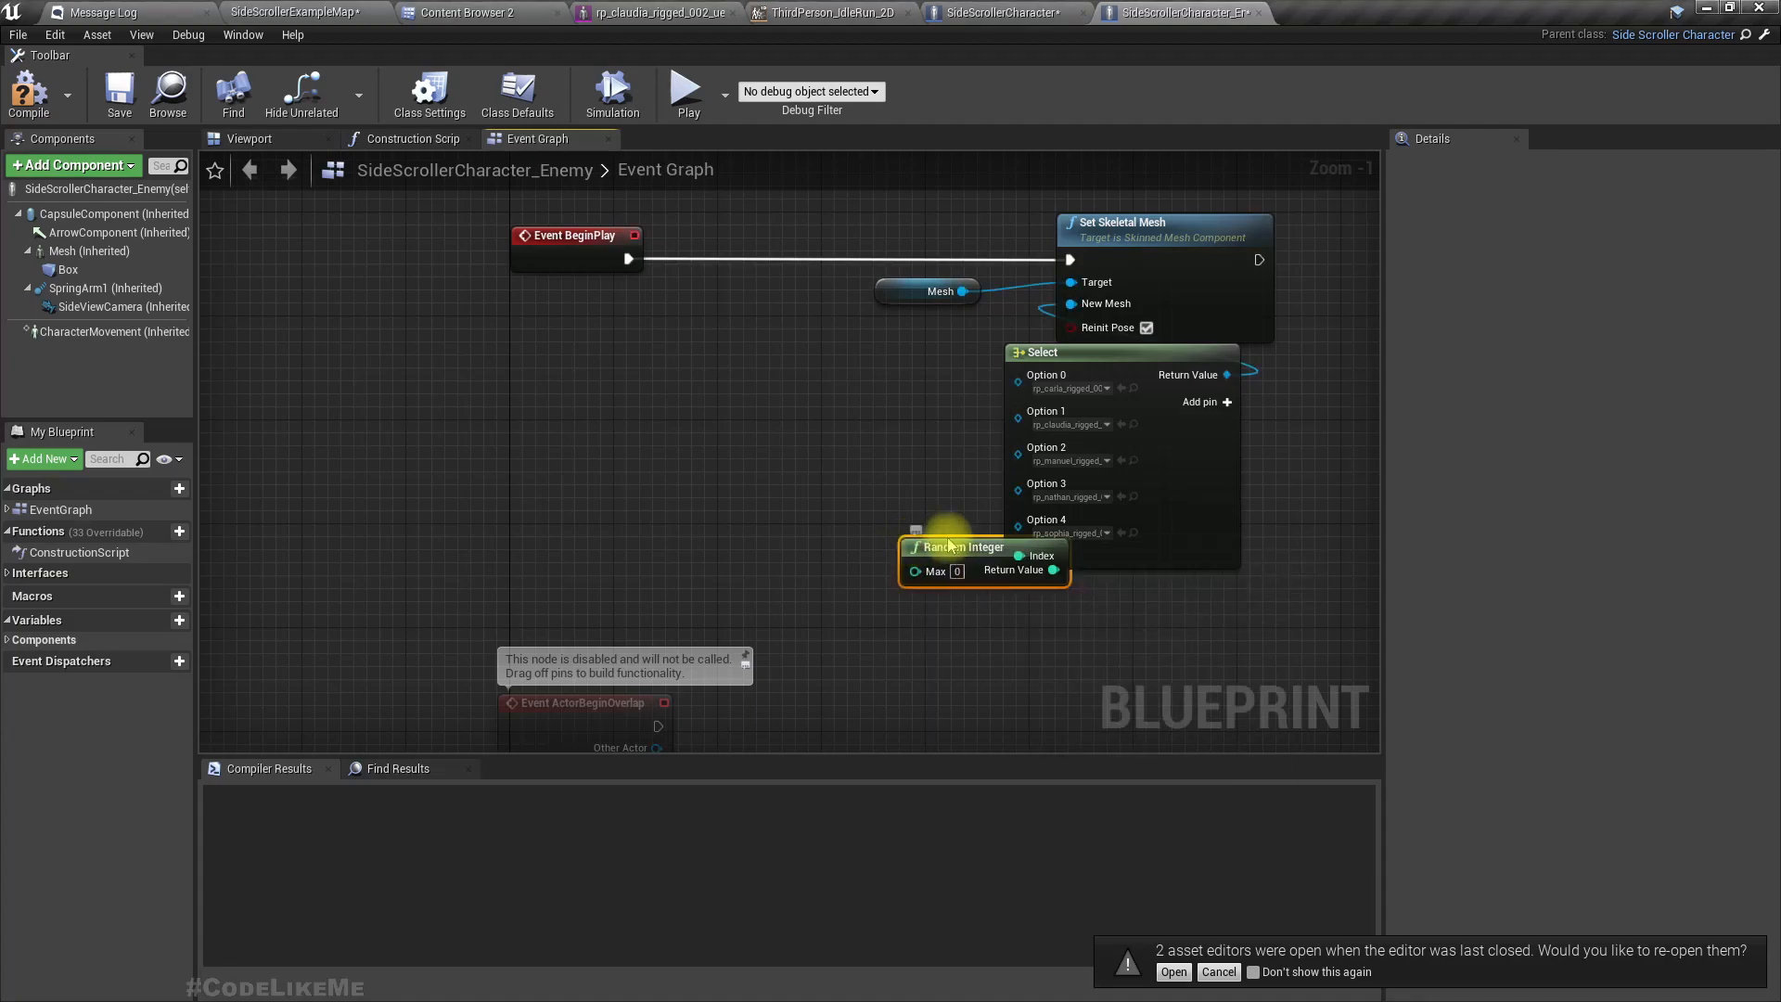
drag(953, 545, 758, 519)
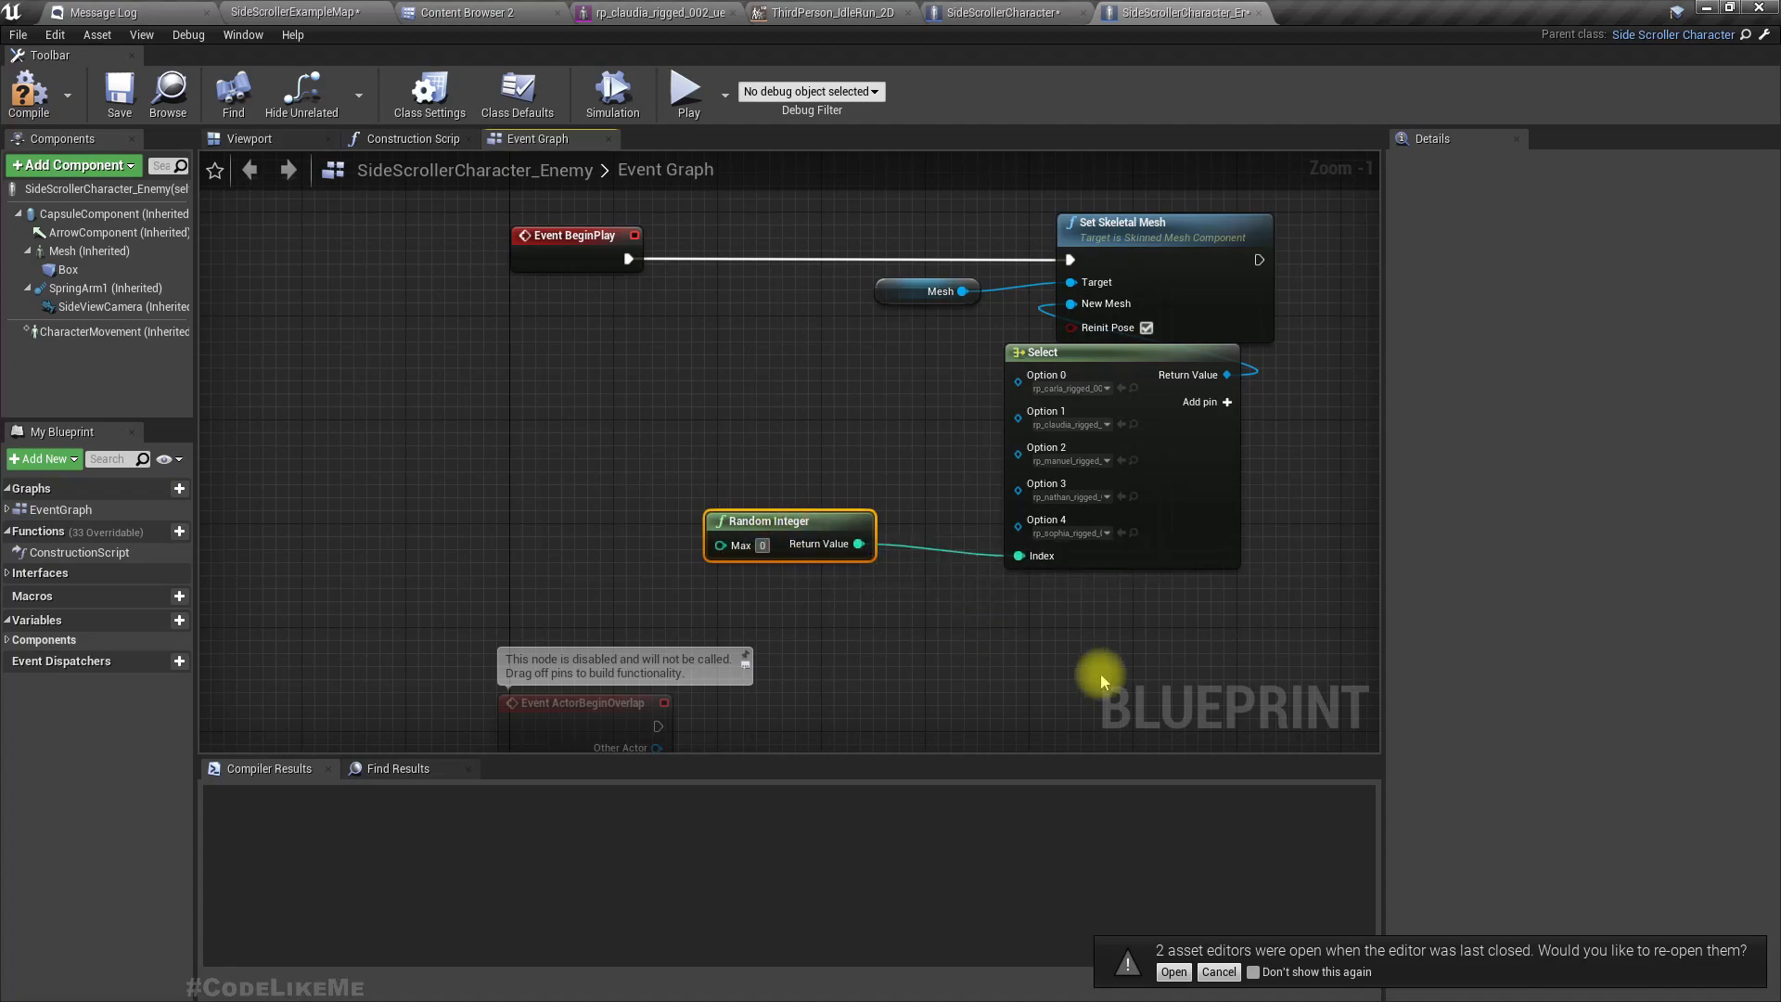
Set the Random Integer node's Max to 5 and compile the enemy blueprint
text(5)
right_drag(931, 394, 867, 412)
click(15, 94)
Play SideScrollerExampleMap in a full-screen viewport to check the spawned enemies' meshes, and stop the session
click(288, 11)
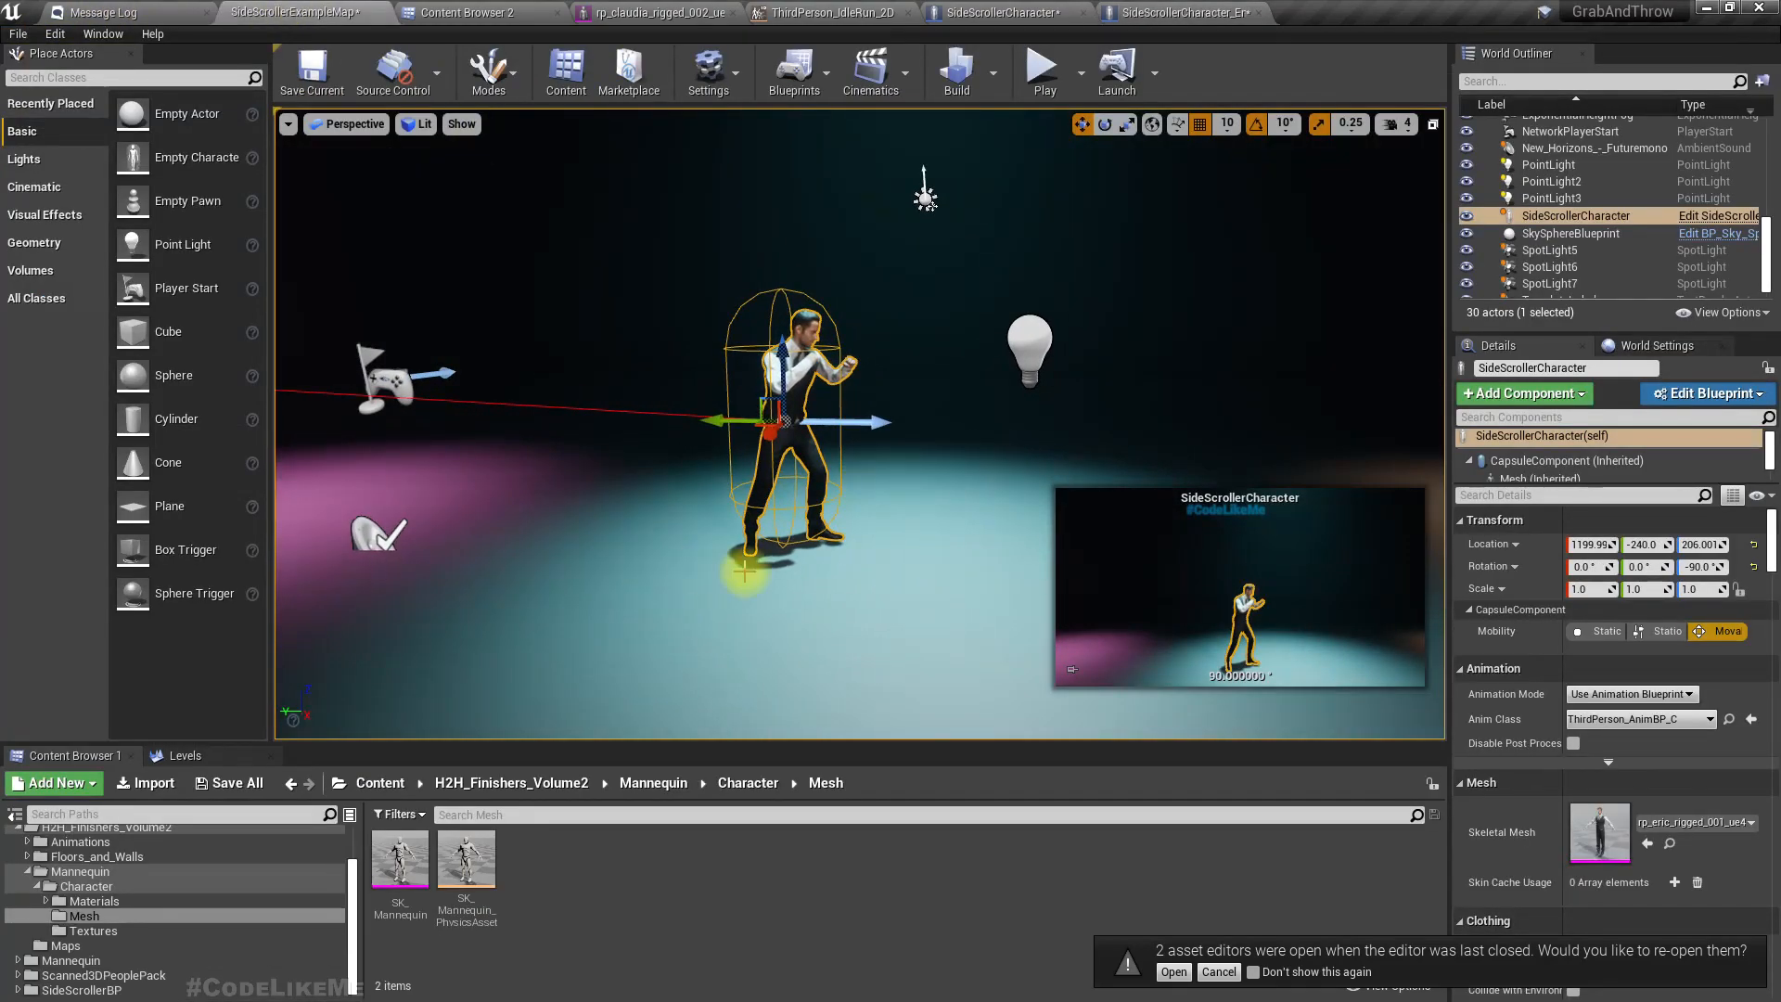
click(726, 590)
key(F11)
key(alt+p)
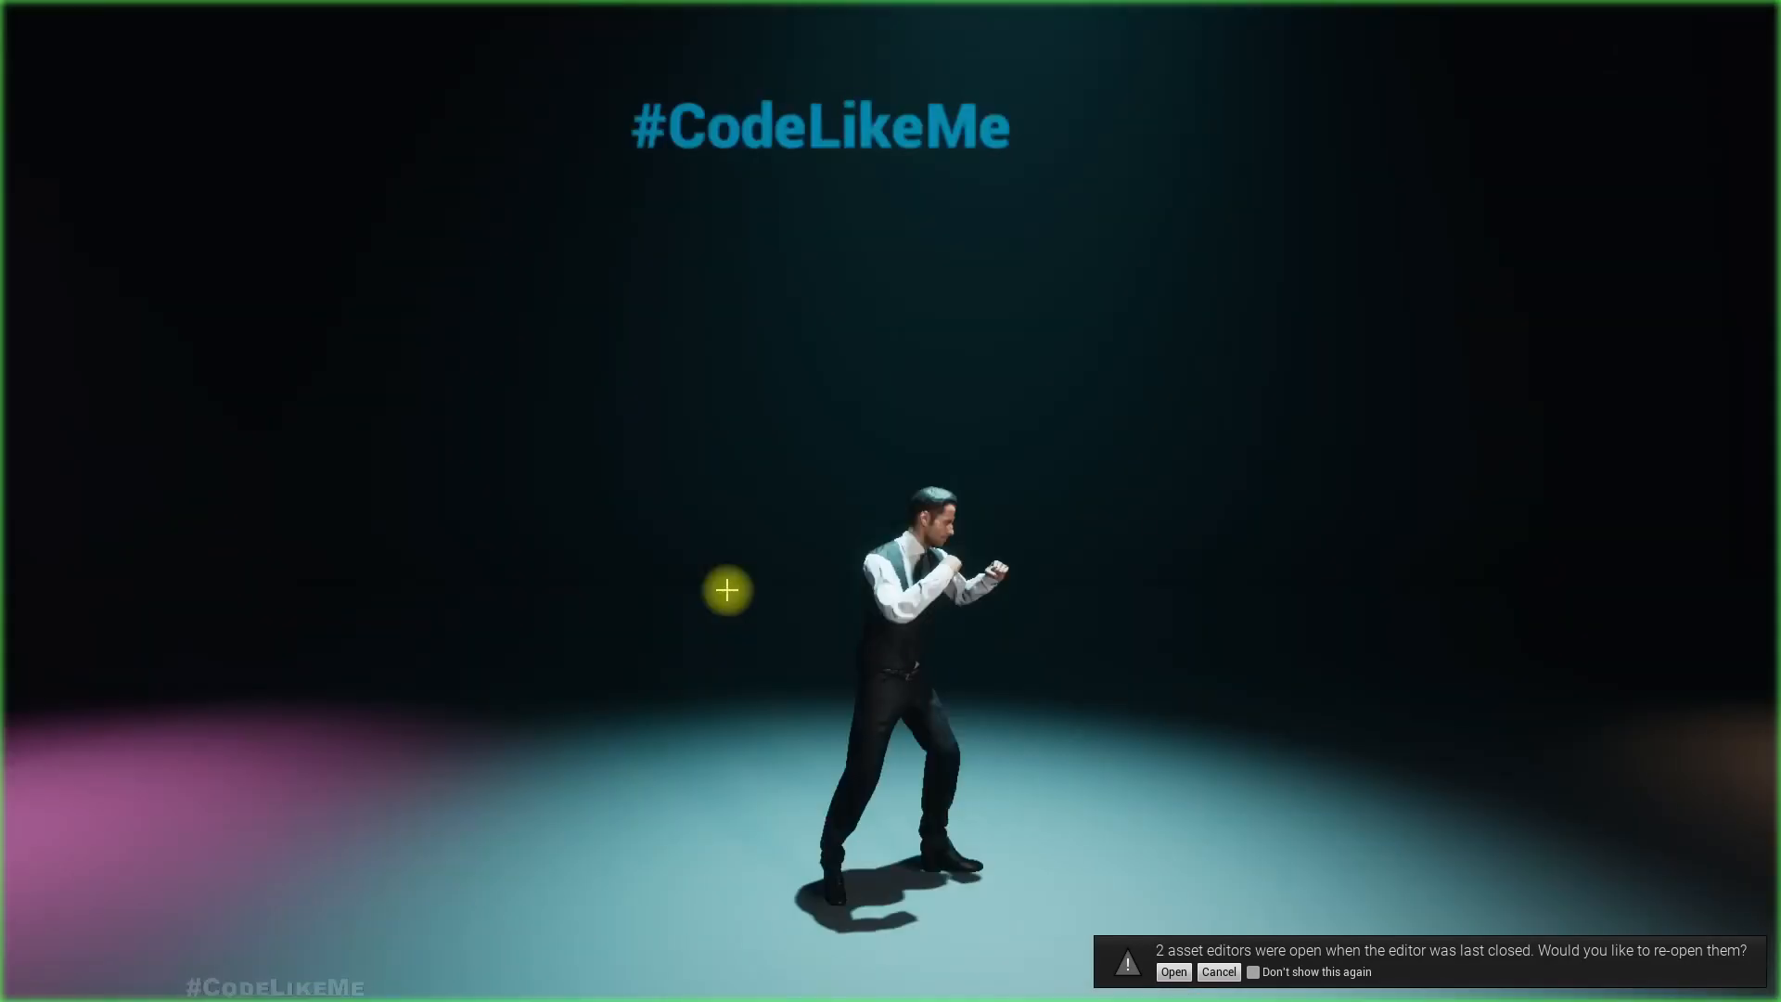
click(726, 590)
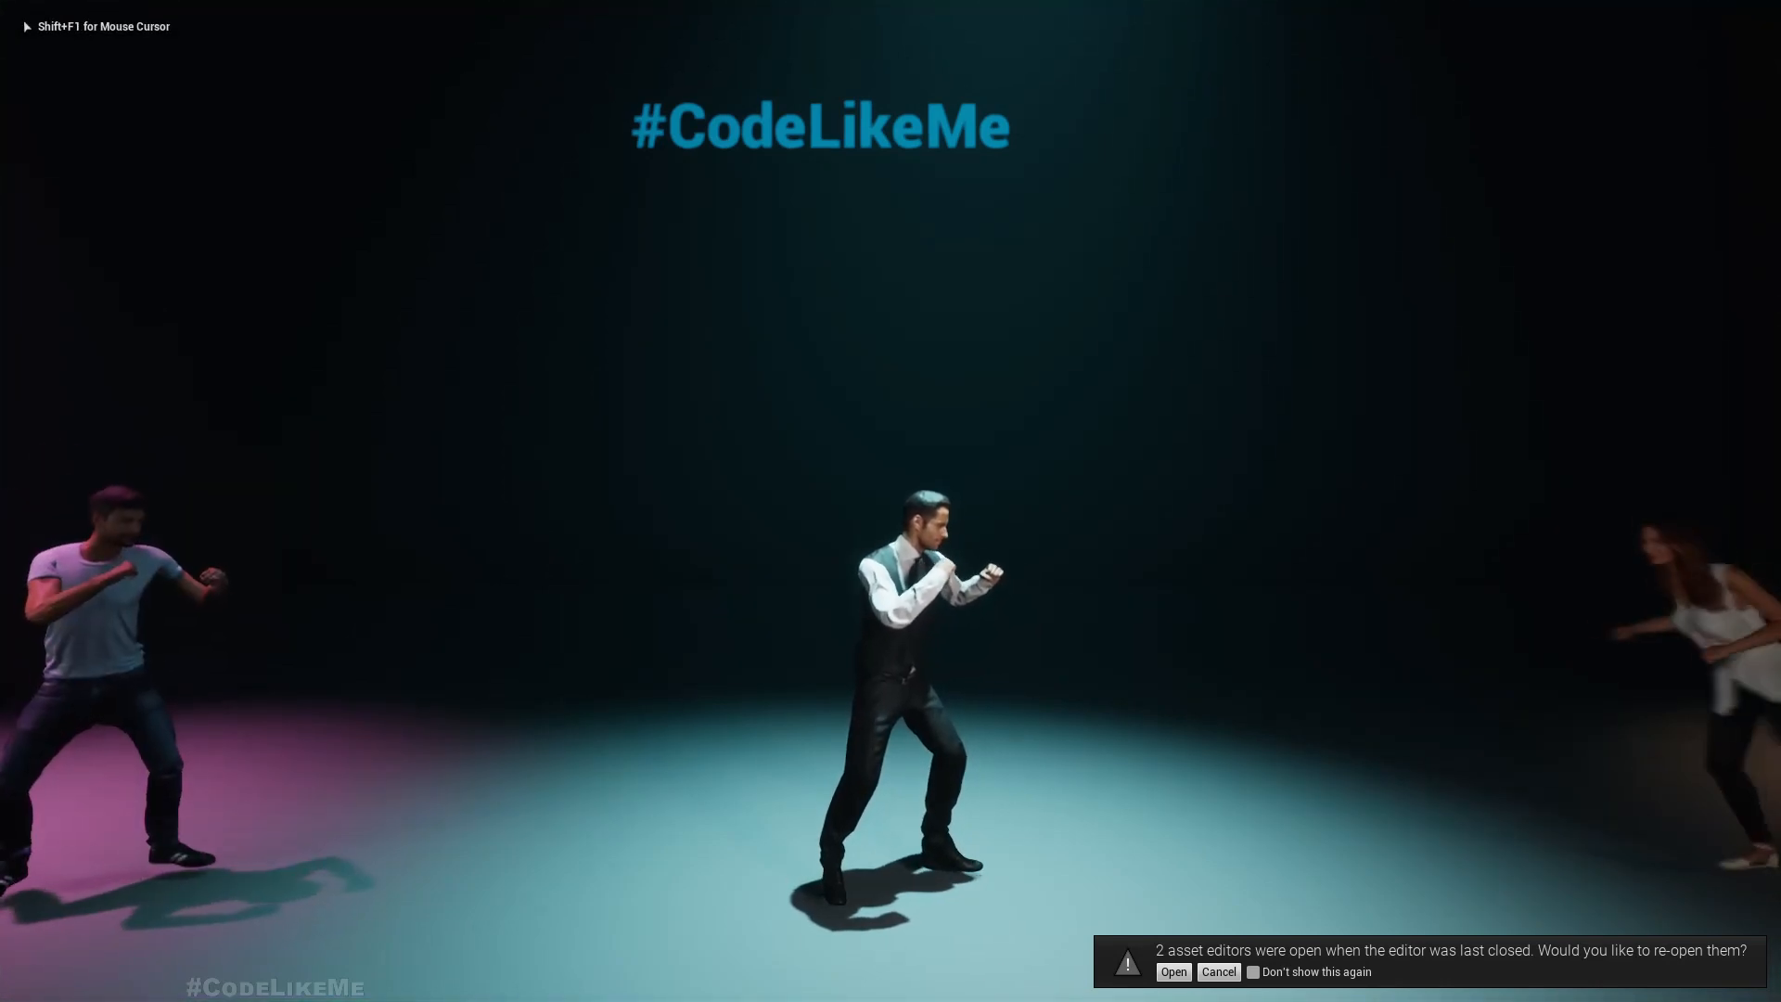
key(Escape)
Dismiss the notification offering to re-open the previously open asset editors
right_drag(862, 839, 798, 821)
right_click(841, 868)
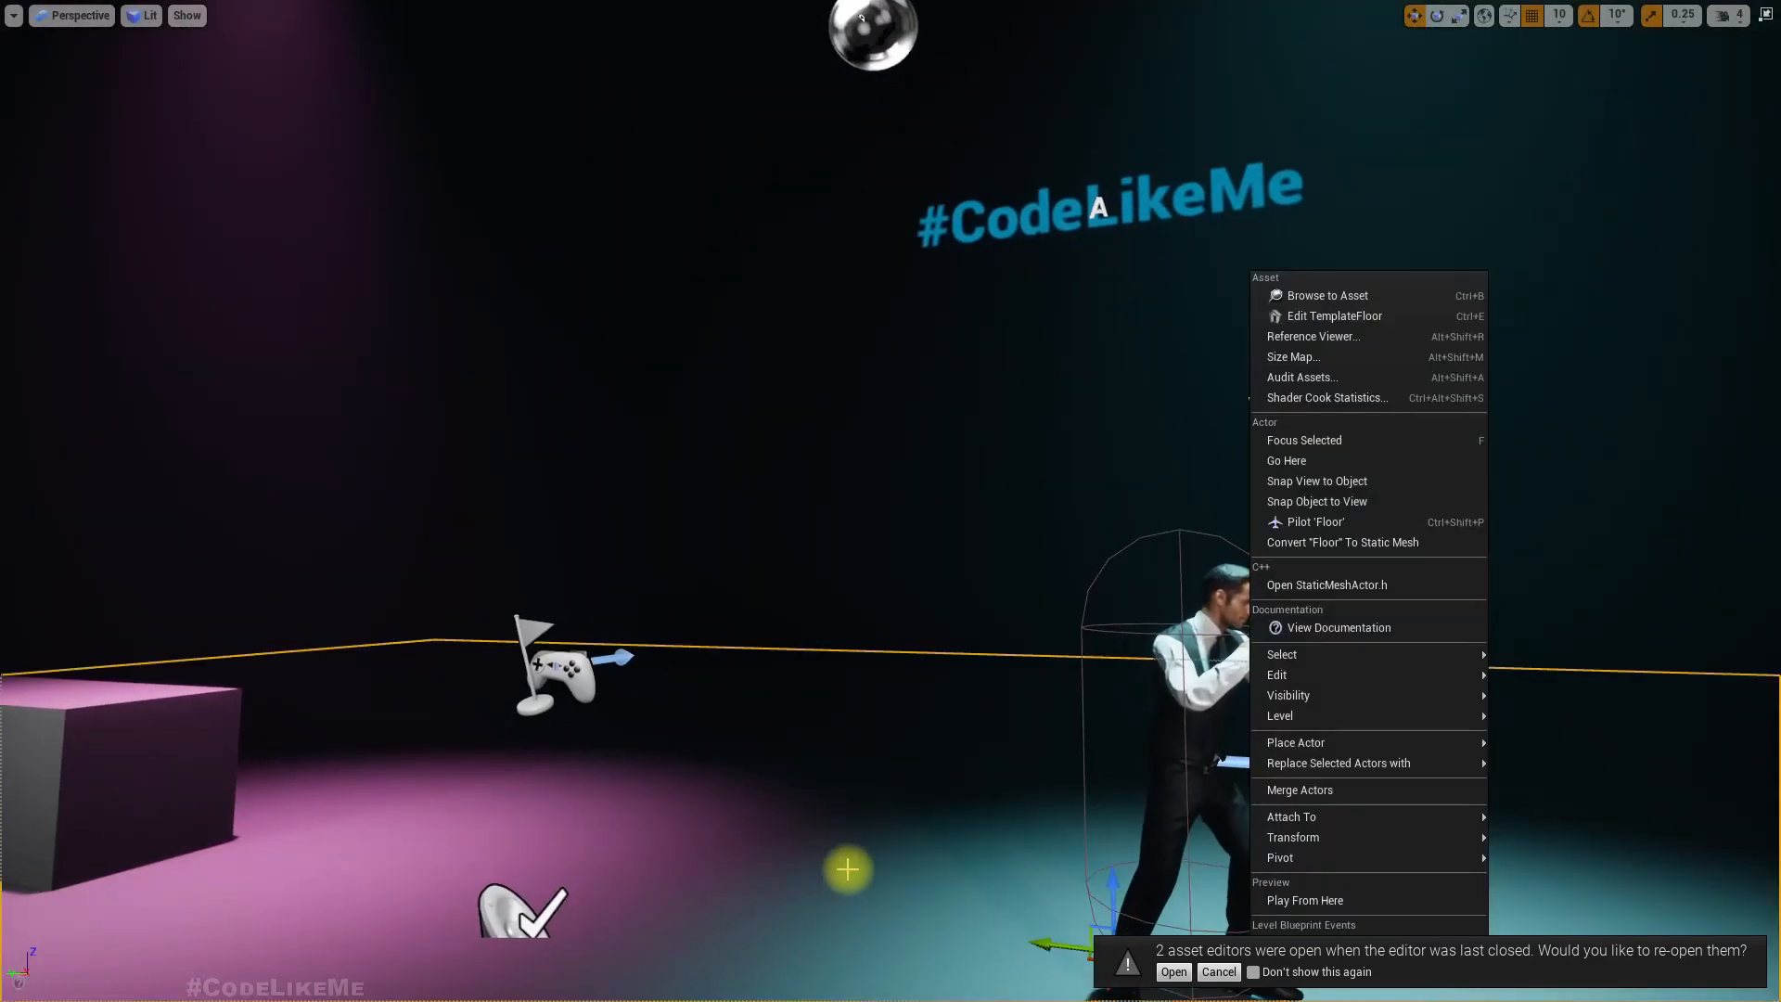
mouse_move(1288, 953)
click(1232, 972)
right_drag(755, 762, 799, 777)
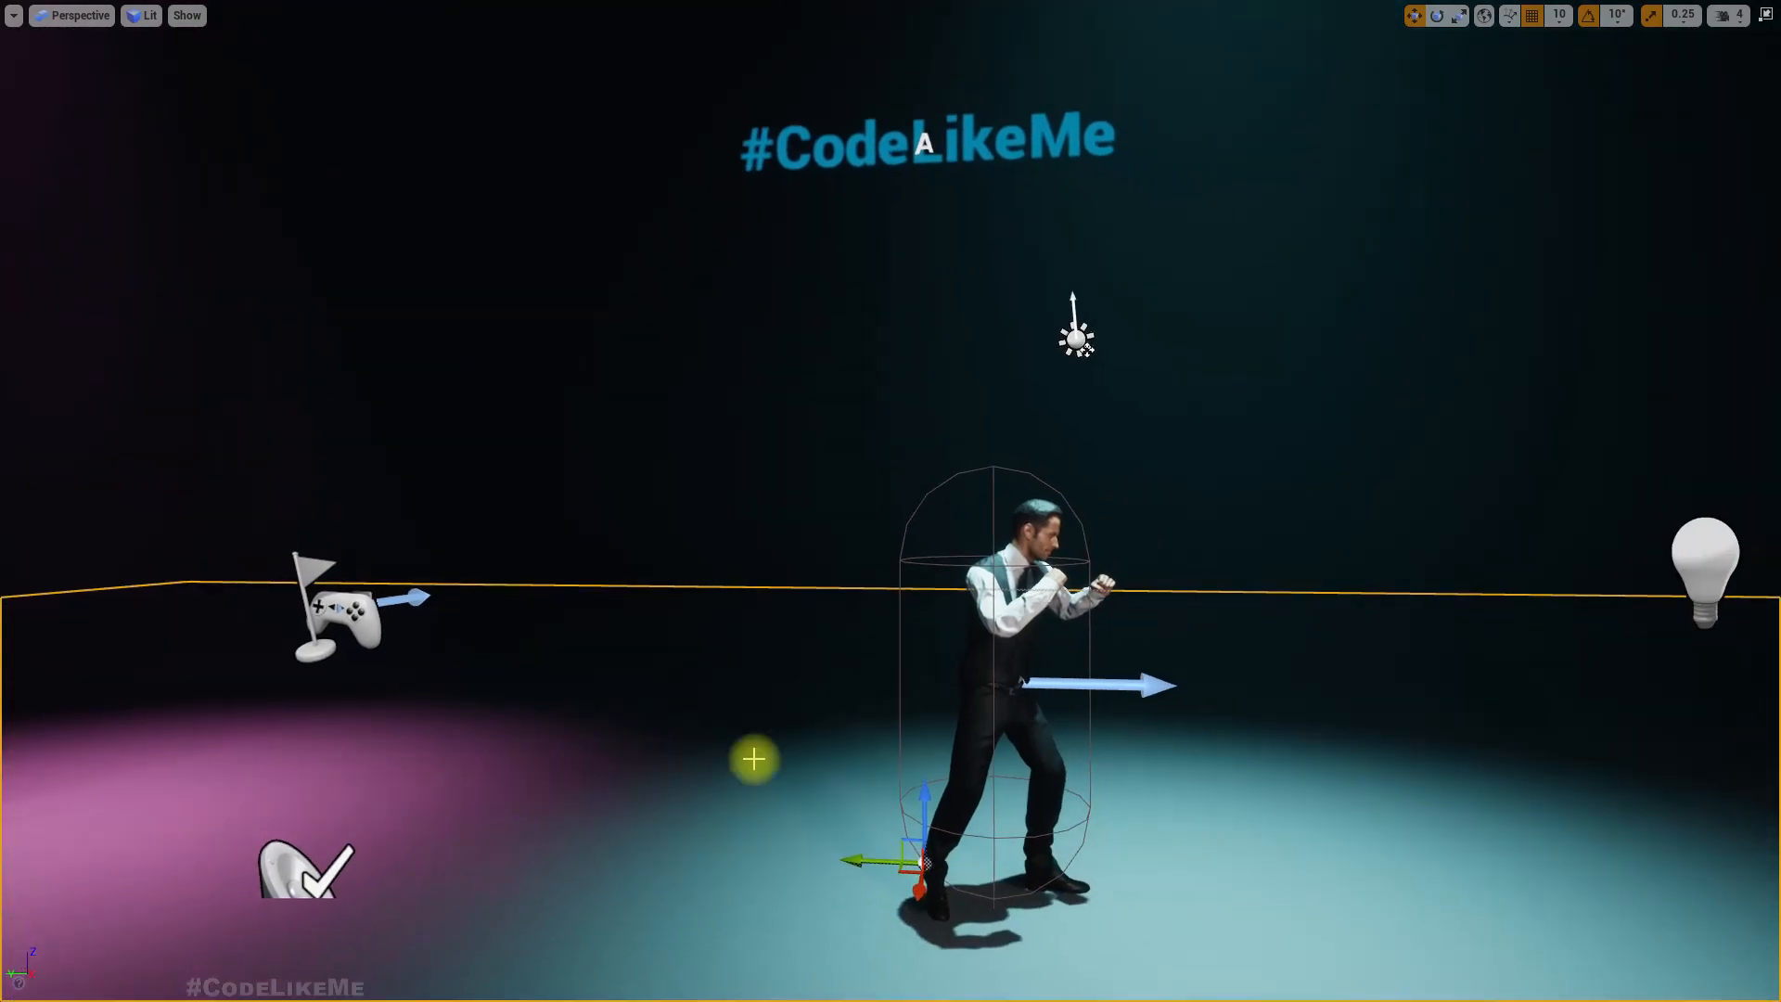
Play the level again to check the randomly chosen enemy meshes
key(alt+p)
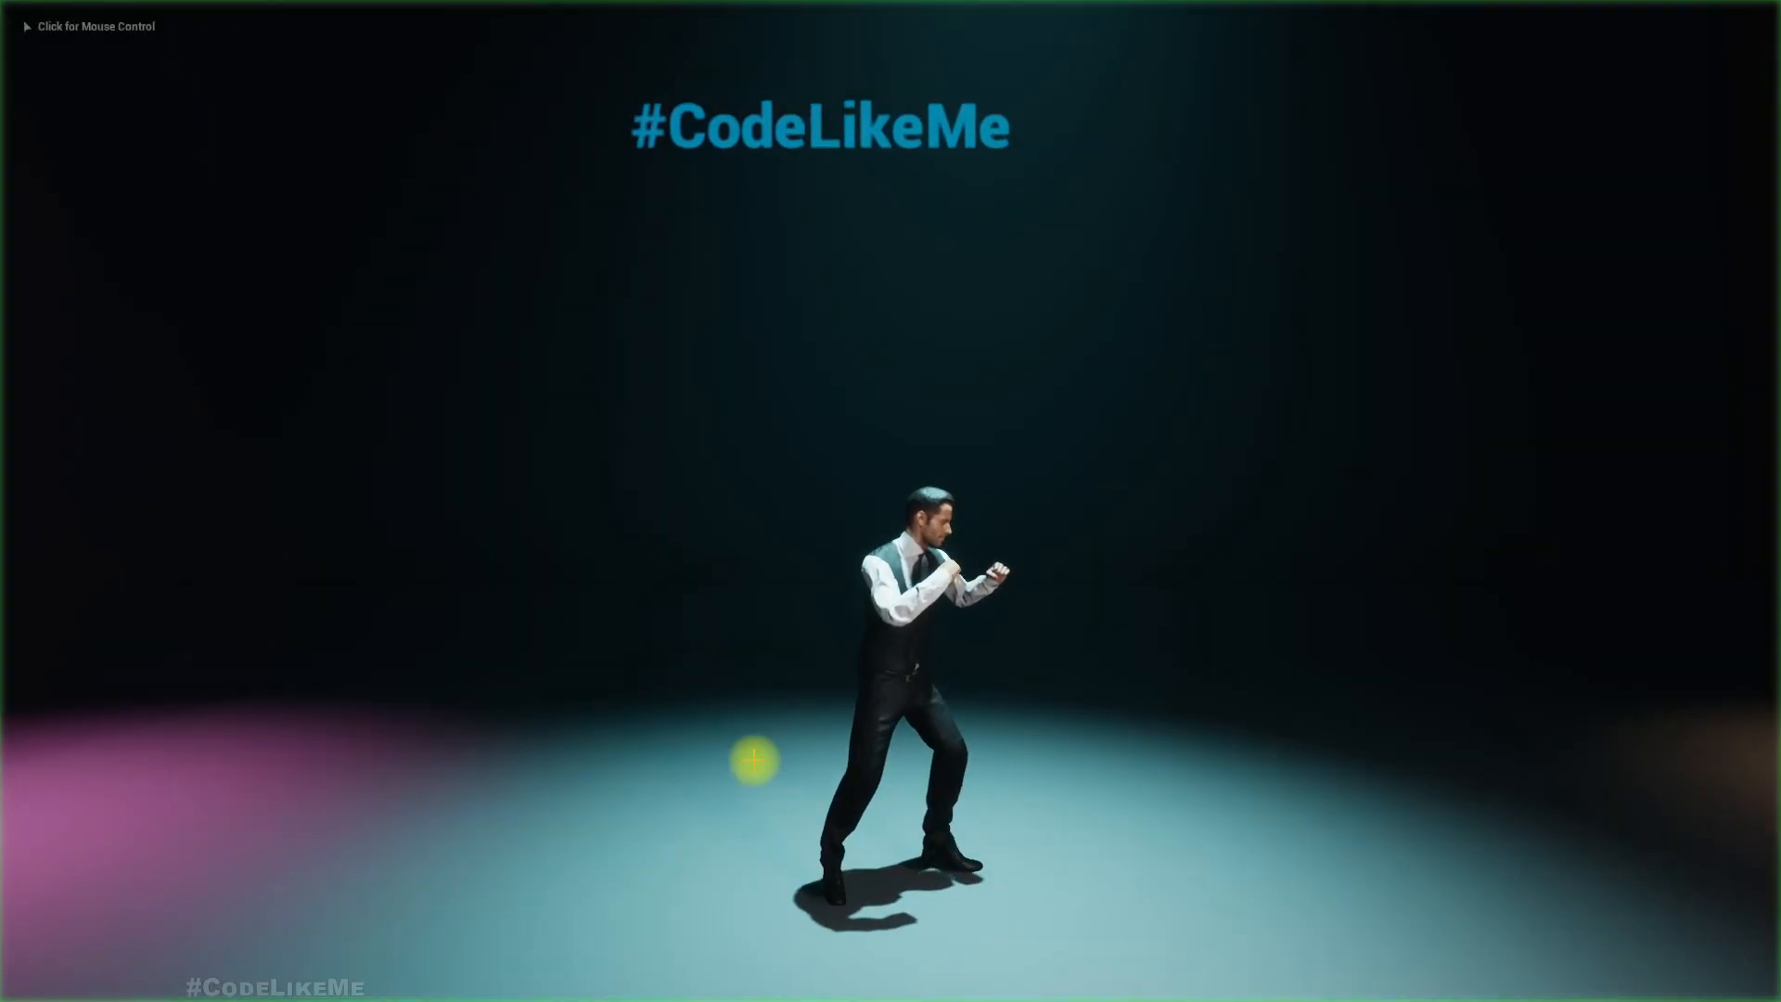